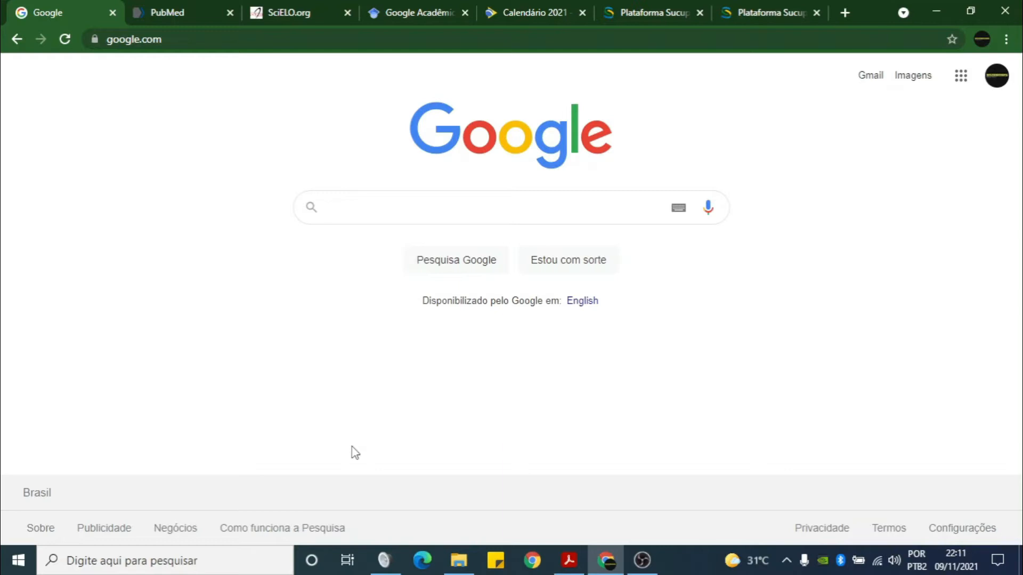
Search Google for "Química Ensino" and highlight the number of results
{"action": "type", "text": "Química Ensino"}
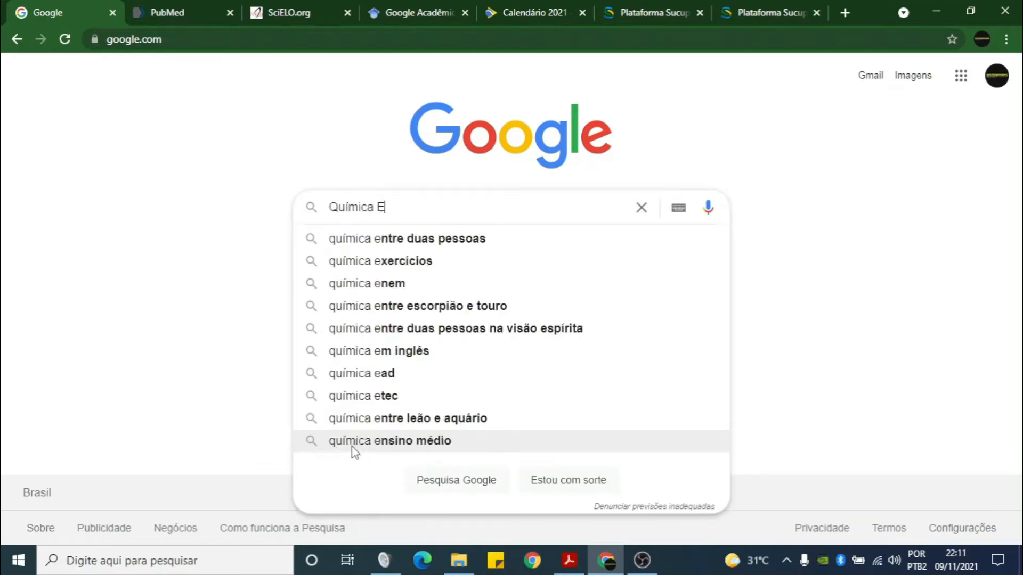
{"action": "key", "text": "Return"}
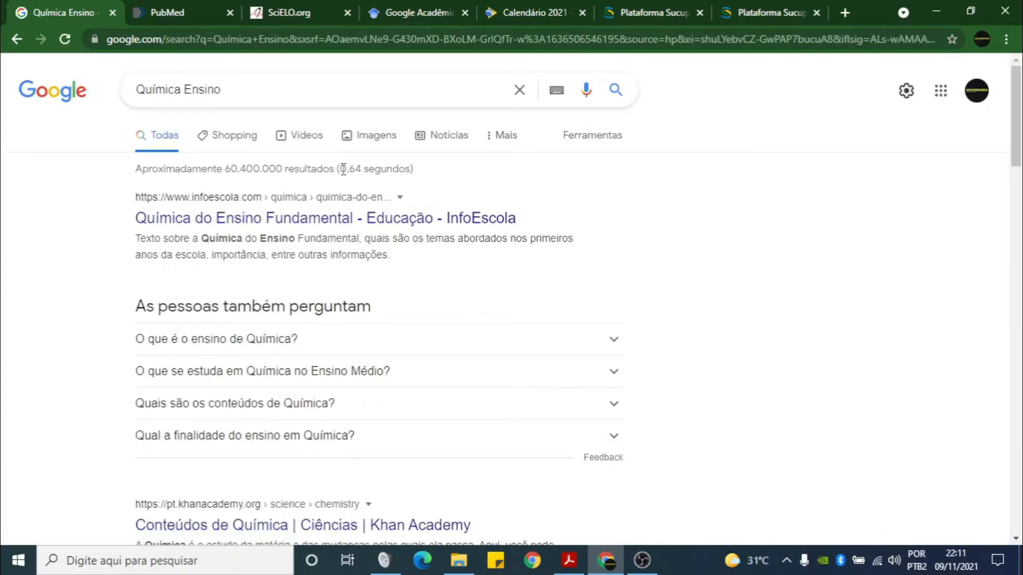
{"action": "left_click_drag", "start_coordinate": [343, 168], "coordinate": [363, 167]}
{"action": "left_click_drag", "start_coordinate": [226, 168], "coordinate": [340, 169]}
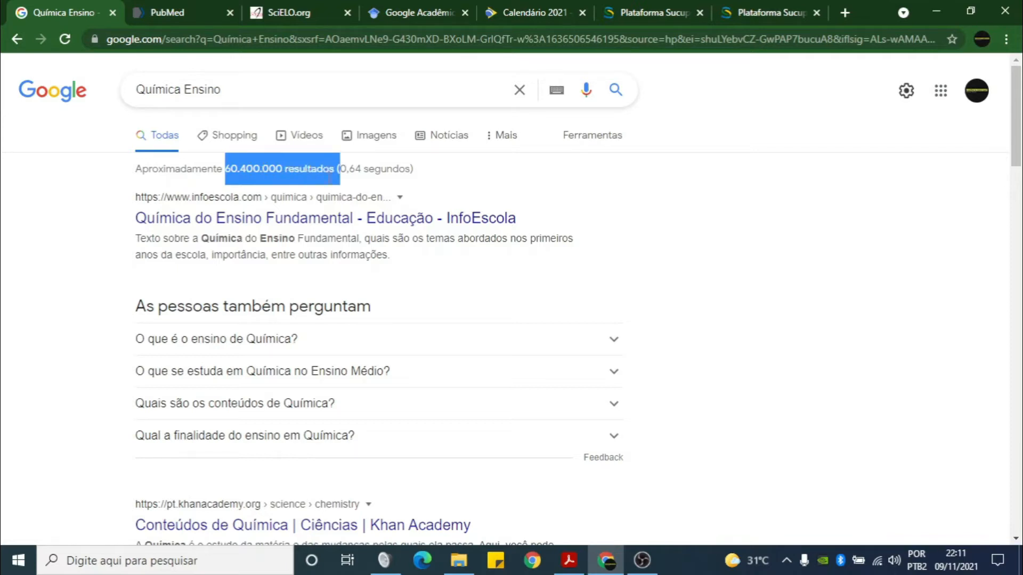
Open InfoEscola's "Química do Ensino Fundamental" article, accept its cookie notice and close the floating video ad
{"action": "left_click", "coordinate": [33, 204]}
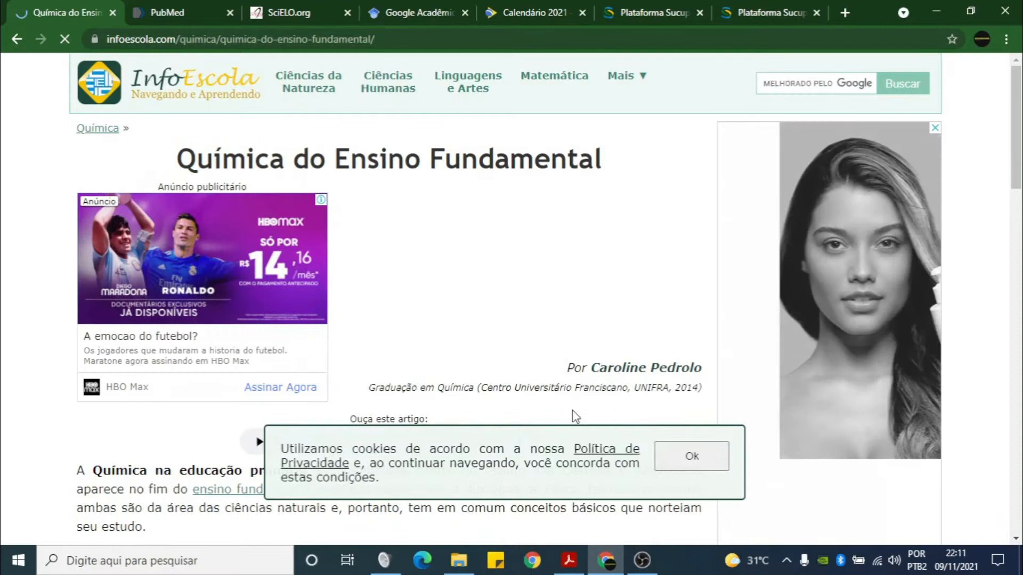
{"action": "left_click", "coordinate": [687, 456]}
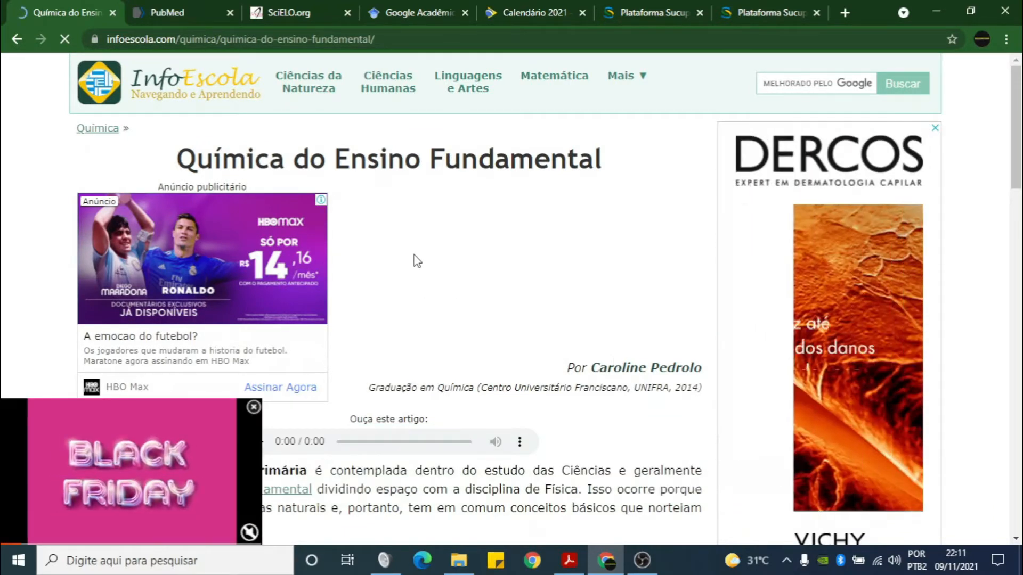
{"action": "left_click", "coordinate": [254, 407]}
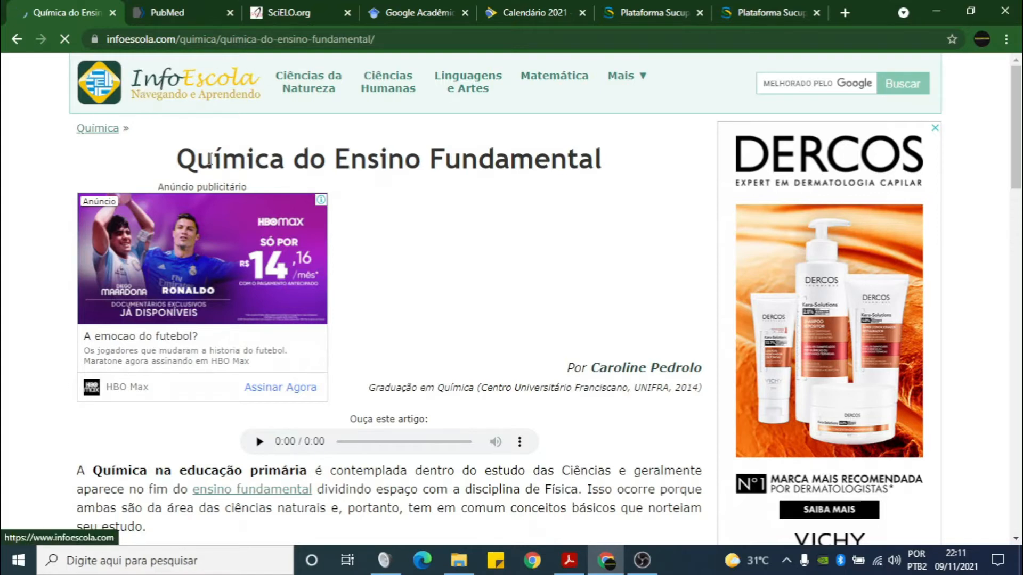
Look through the InfoEscola article, examining its author's credentials, audio option and body text
{"action": "scroll", "coordinate": [14, 285], "scroll_direction": "down", "scroll_amount": 2}
{"action": "right_click", "coordinate": [94, 257]}
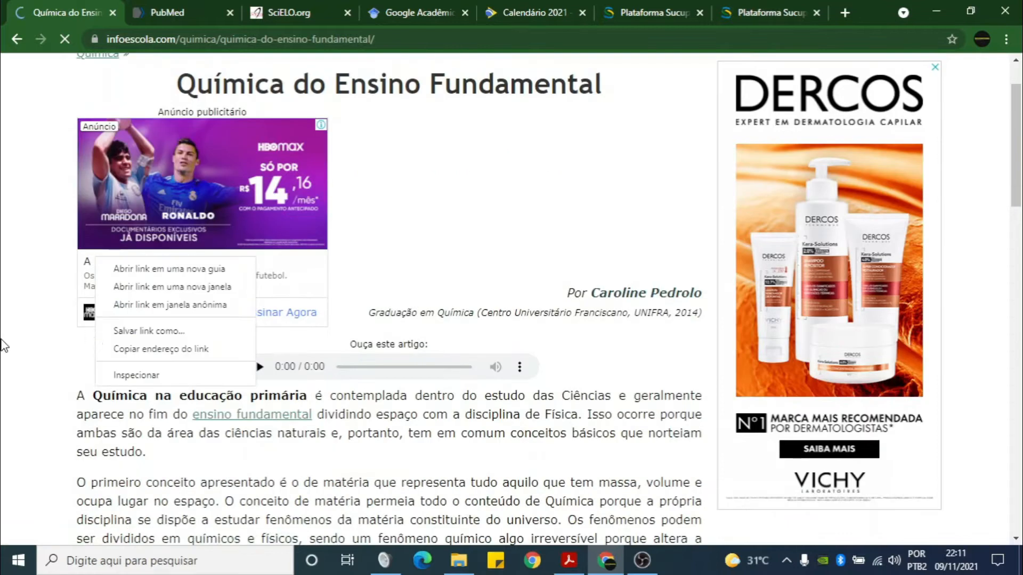
{"action": "left_click", "coordinate": [4, 344]}
{"action": "scroll", "coordinate": [56, 290], "scroll_direction": "down", "scroll_amount": 3}
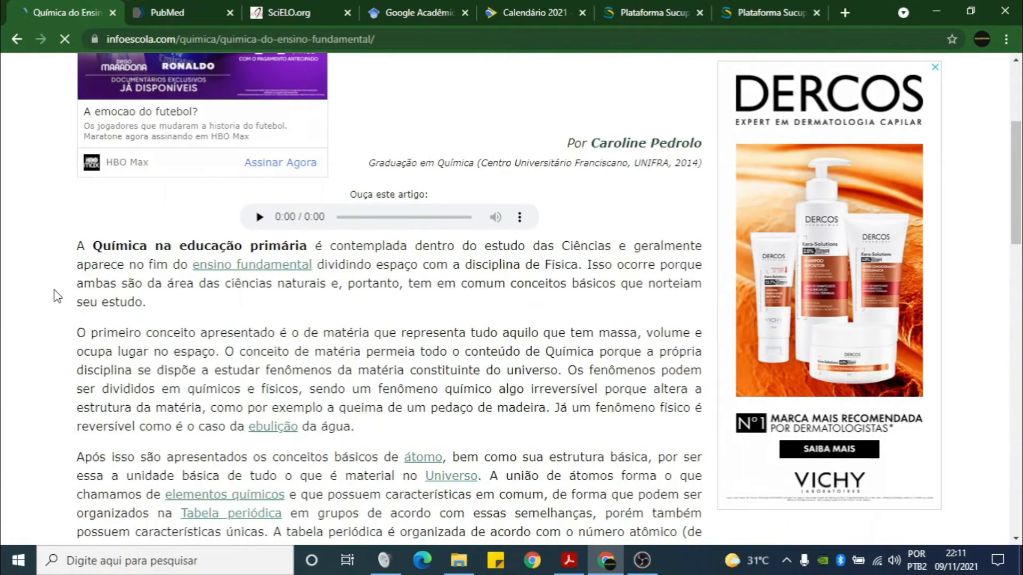
{"action": "scroll", "coordinate": [69, 282], "scroll_direction": "down", "scroll_amount": 4}
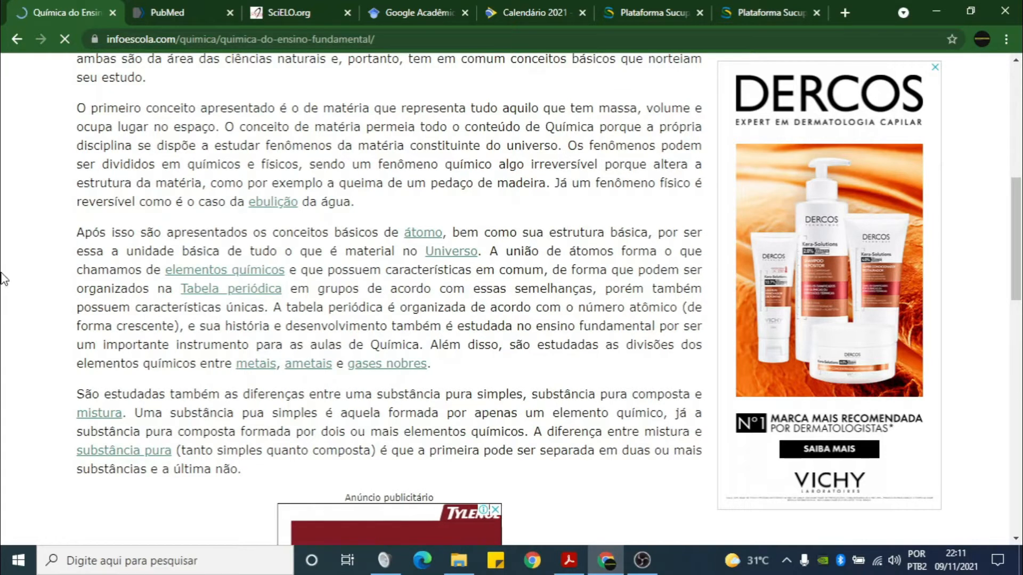
{"action": "scroll", "coordinate": [631, 208], "scroll_direction": "up", "scroll_amount": 5}
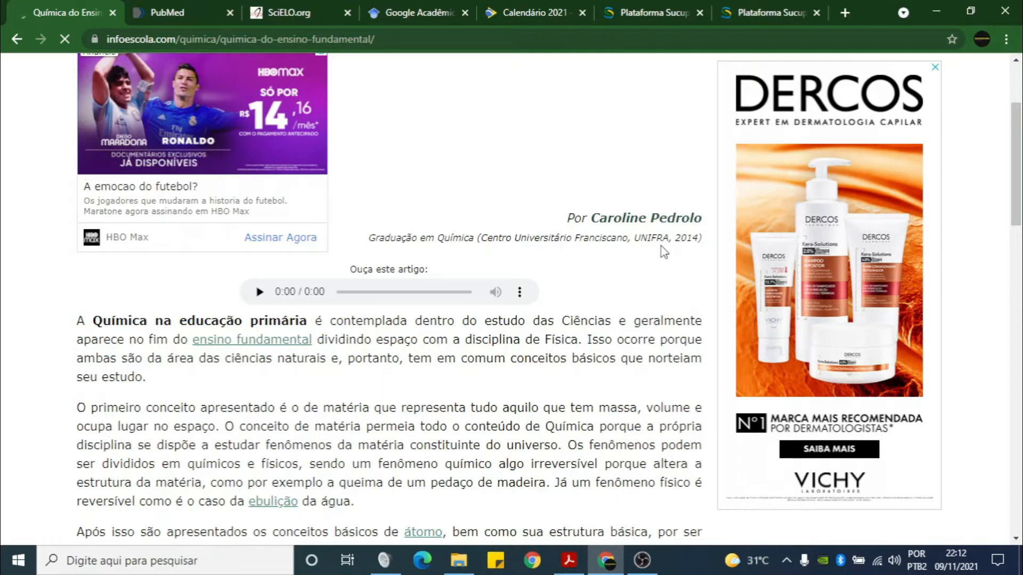
{"action": "scroll", "coordinate": [463, 317], "scroll_direction": "down", "scroll_amount": 1}
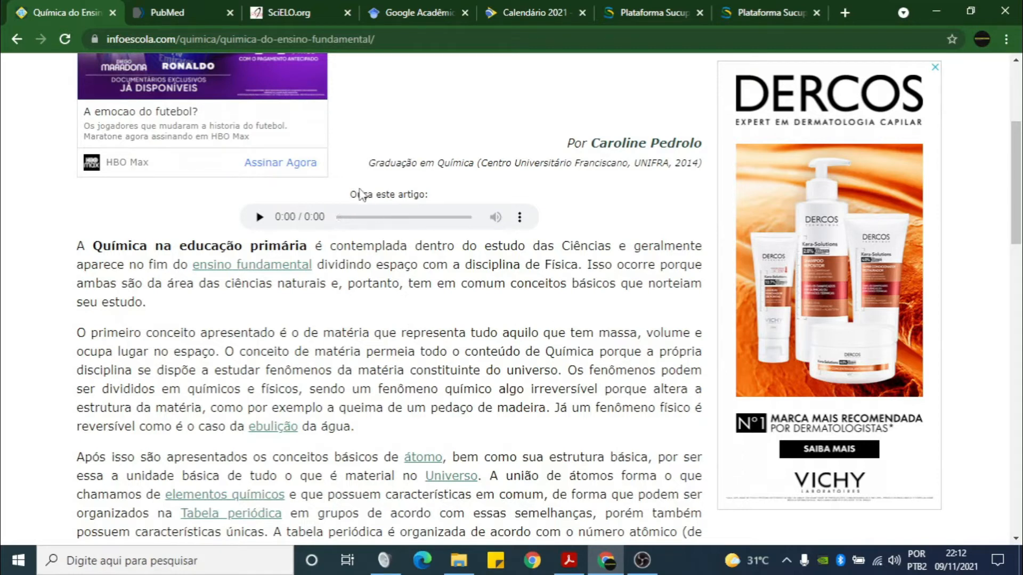
{"action": "left_click_drag", "start_coordinate": [362, 195], "coordinate": [447, 196]}
{"action": "left_click", "coordinate": [440, 198]}
{"action": "scroll", "coordinate": [404, 308], "scroll_direction": "down", "scroll_amount": 1}
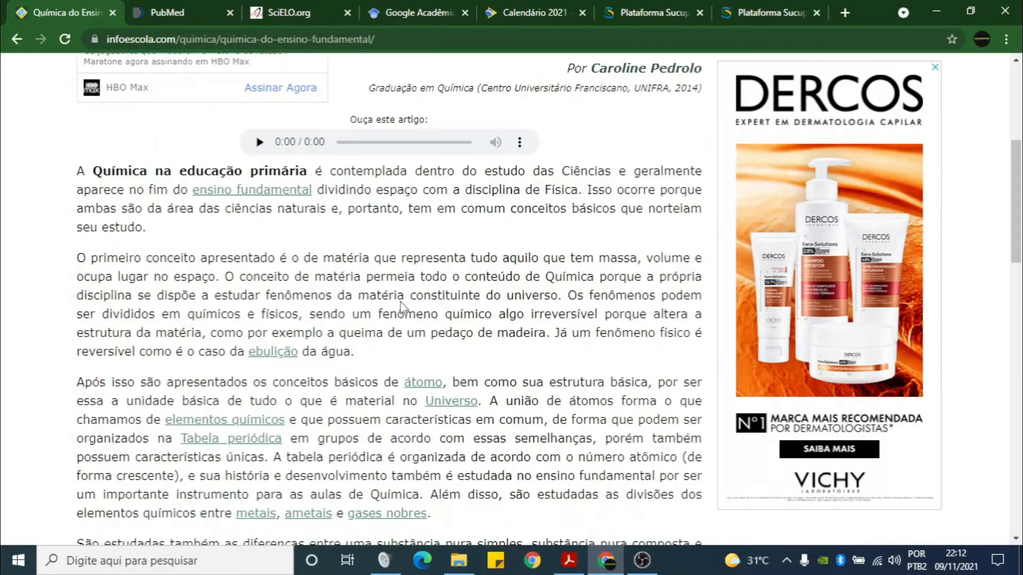
Return to the Google results for "Química Ensino" and highlight the result count again
{"action": "left_click", "coordinate": [12, 42]}
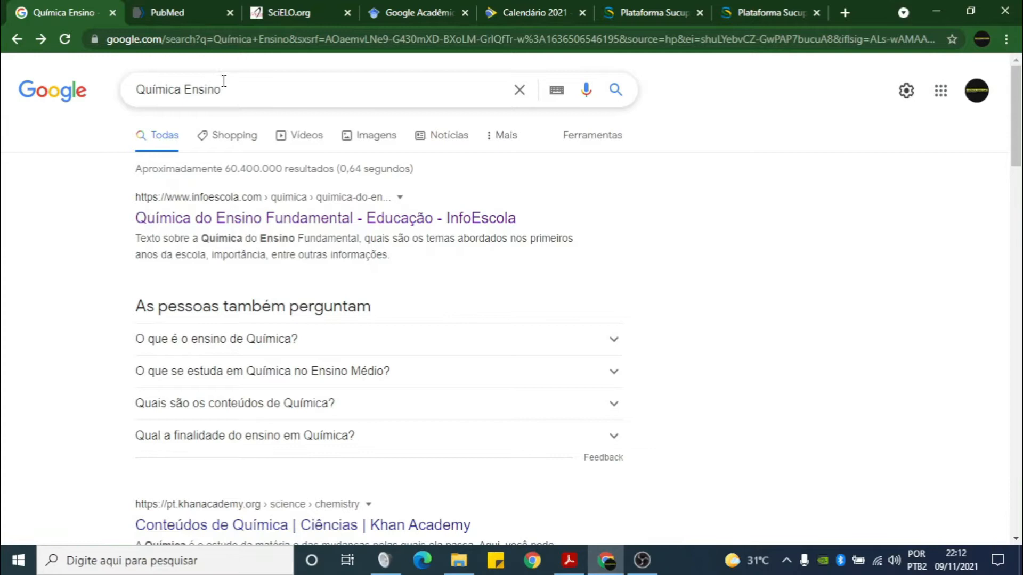
{"action": "left_click", "coordinate": [198, 40]}
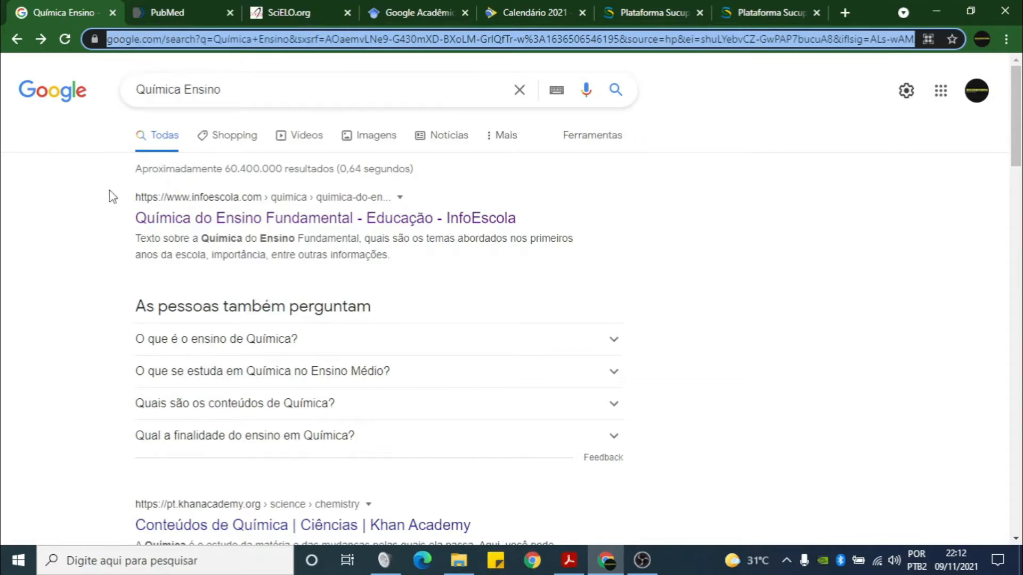
{"action": "left_click", "coordinate": [224, 169]}
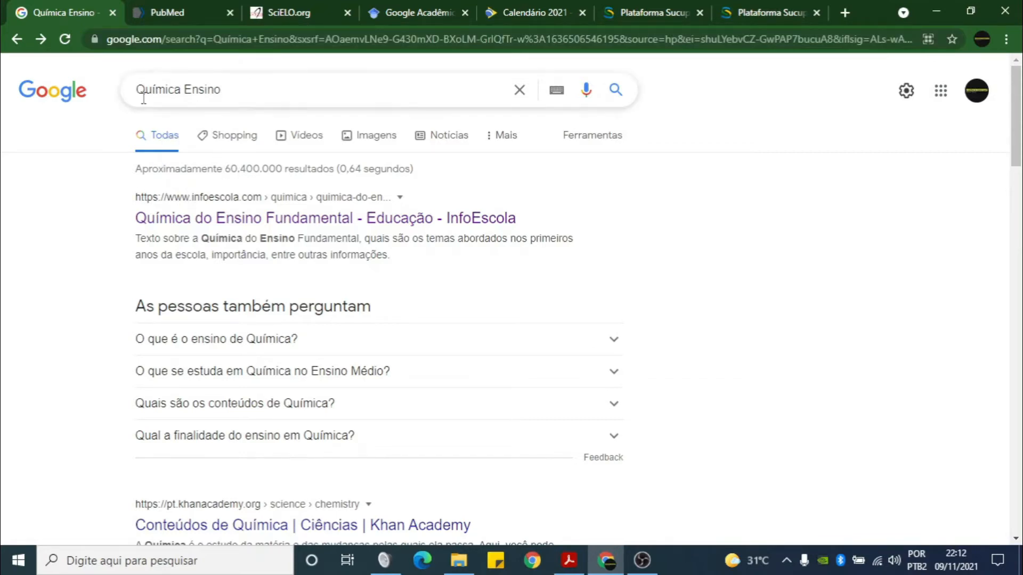
{"action": "left_click_drag", "start_coordinate": [222, 170], "coordinate": [299, 183]}
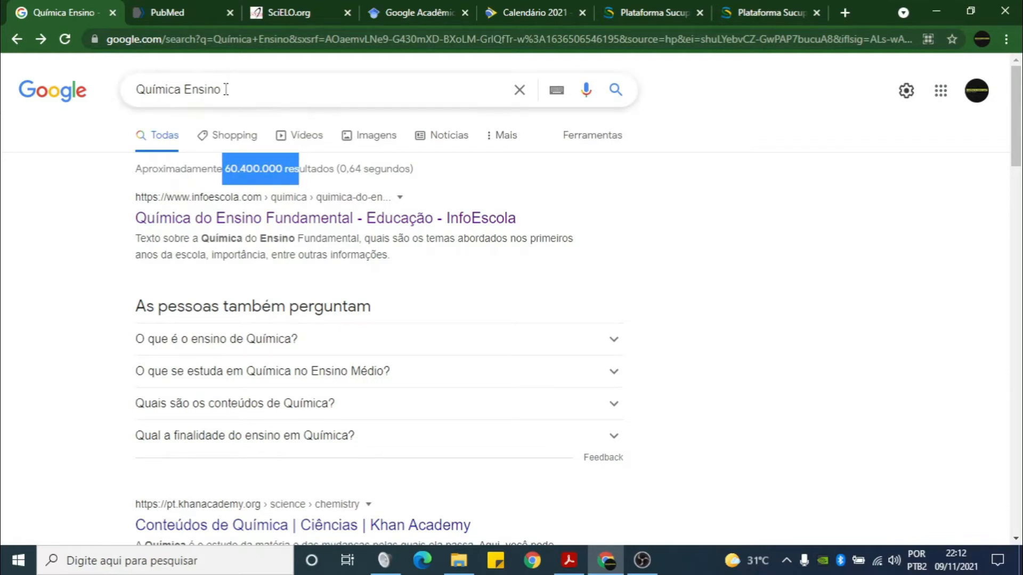
Search the web for "Google Academico" and open the Google Acadêmico site from the results
{"action": "left_click", "coordinate": [221, 39]}
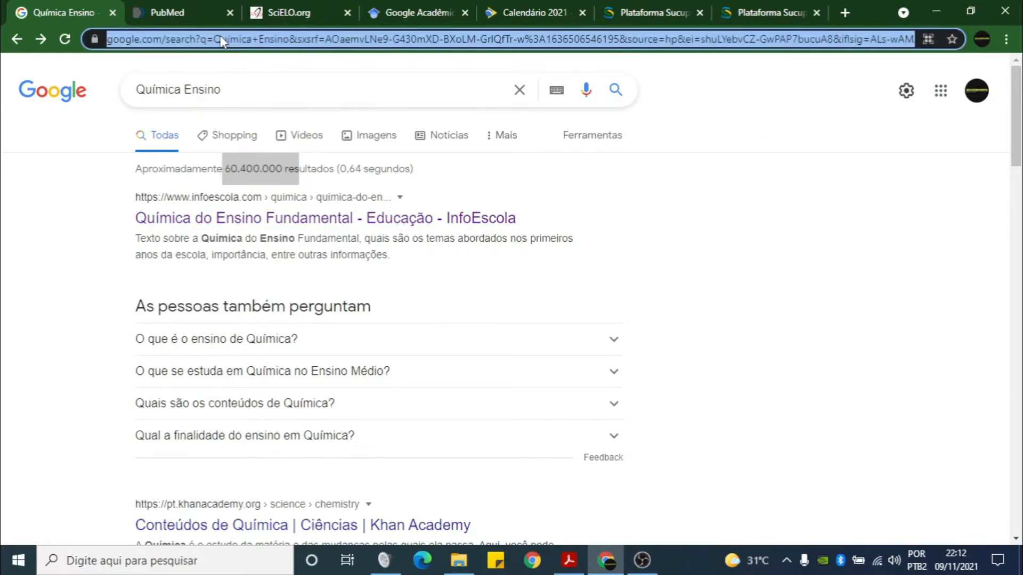
{"action": "type", "text": "Google "}
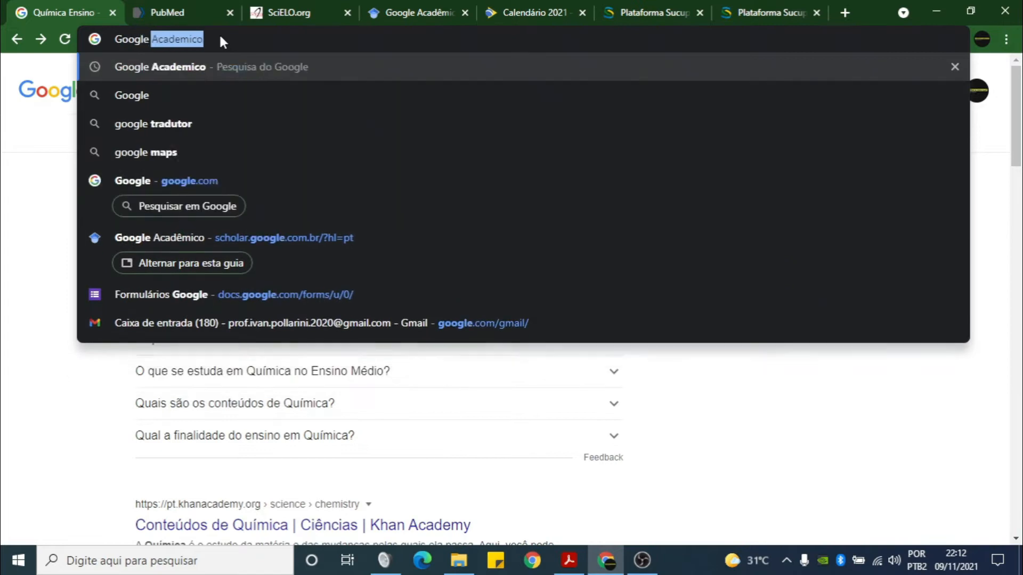
{"action": "type", "text": "Academico"}
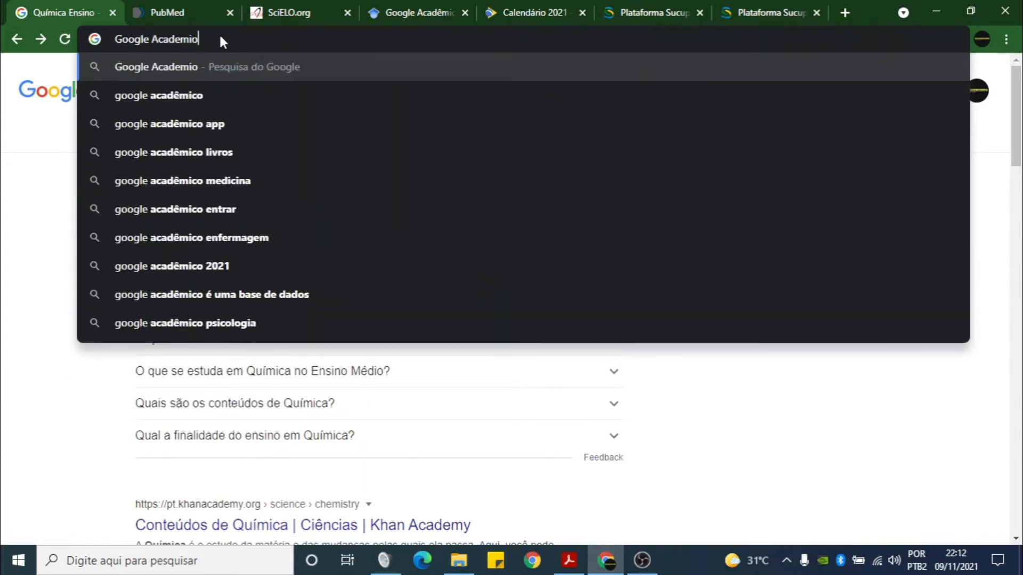
{"action": "key", "text": "Return"}
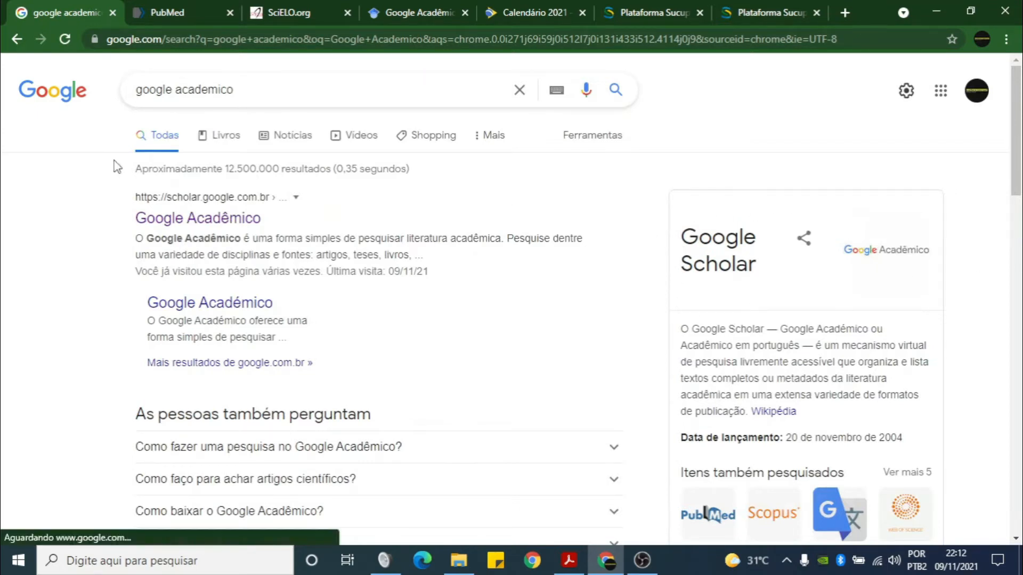
{"action": "left_click", "coordinate": [187, 218]}
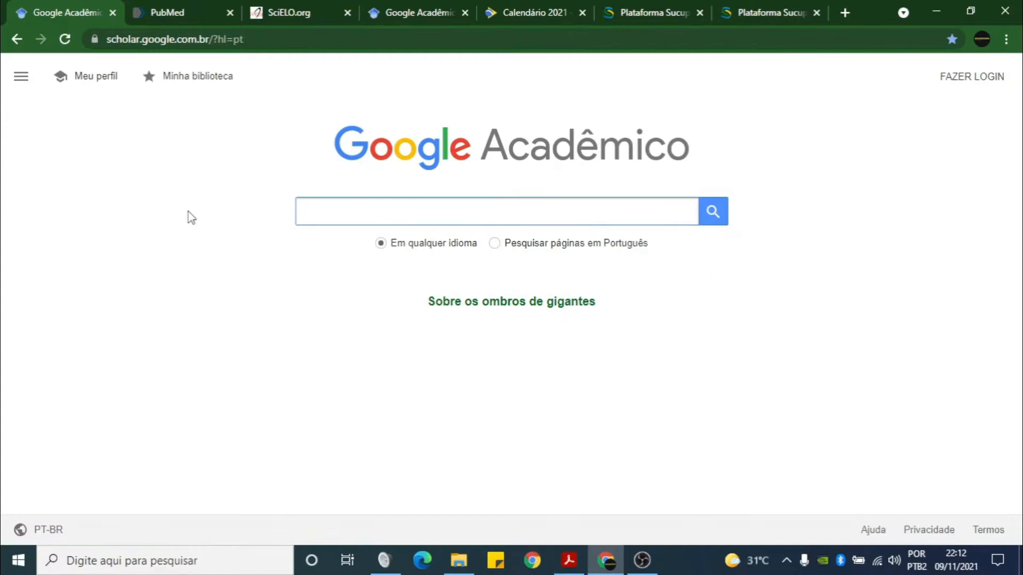
Search Google Acadêmico for "Química Ensino" in any language
{"action": "left_click", "coordinate": [354, 213]}
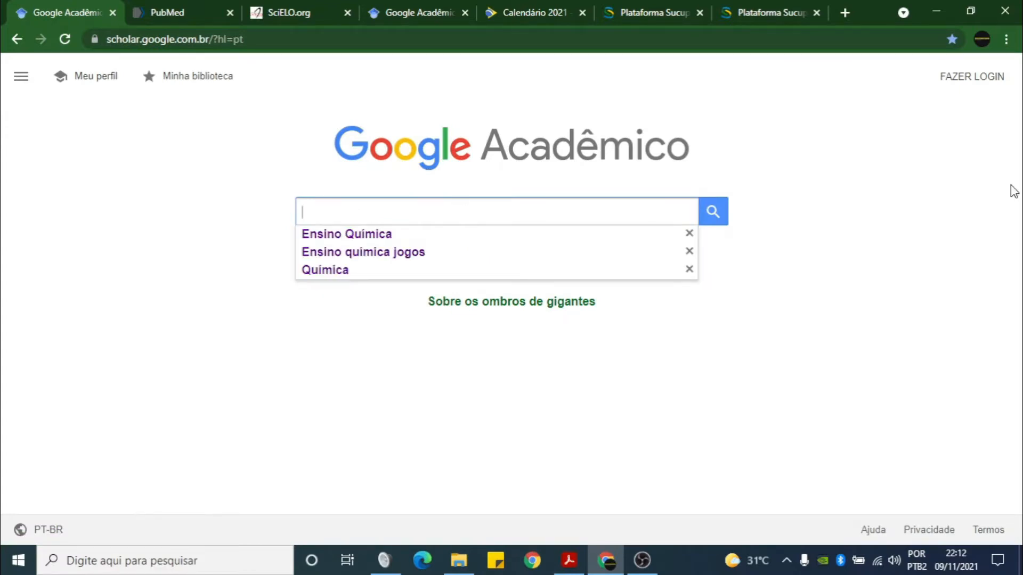
{"action": "left_click", "coordinate": [790, 221]}
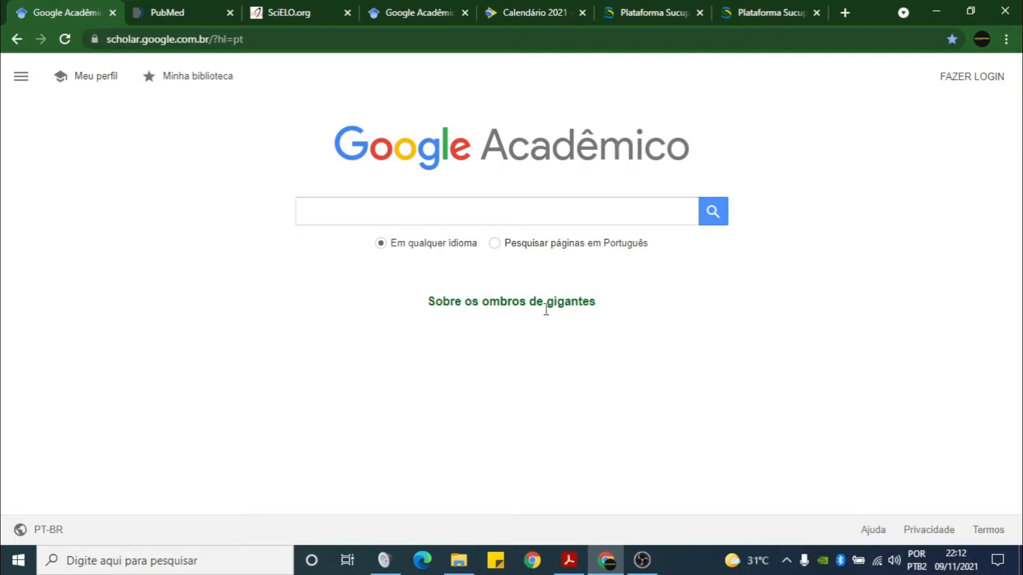
{"action": "left_click", "coordinate": [426, 201]}
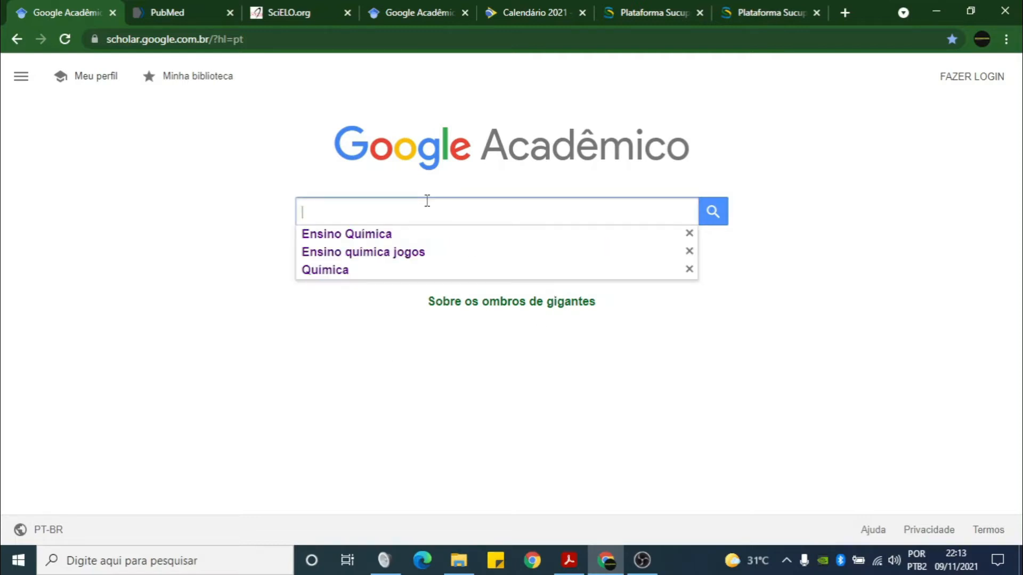
{"action": "type", "text": "Qu"}
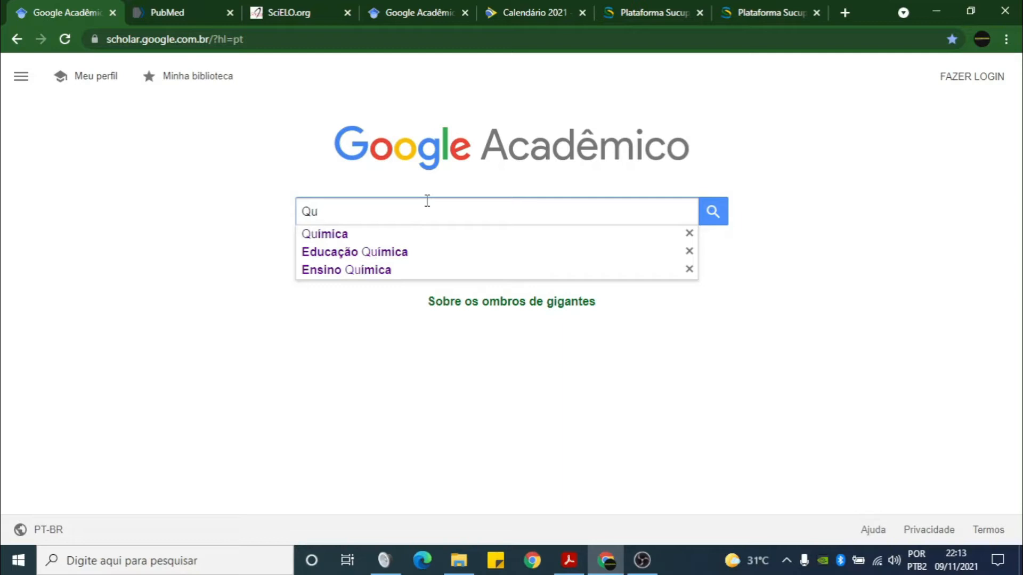
{"action": "type", "text": "ímica"}
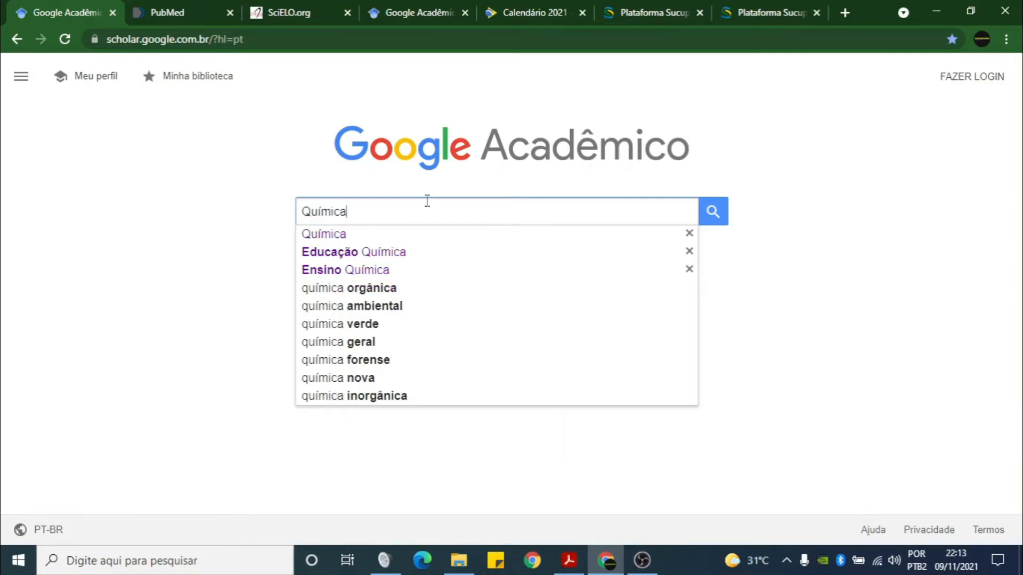
{"action": "type", "text": " Ensino"}
{"action": "key", "text": "Return"}
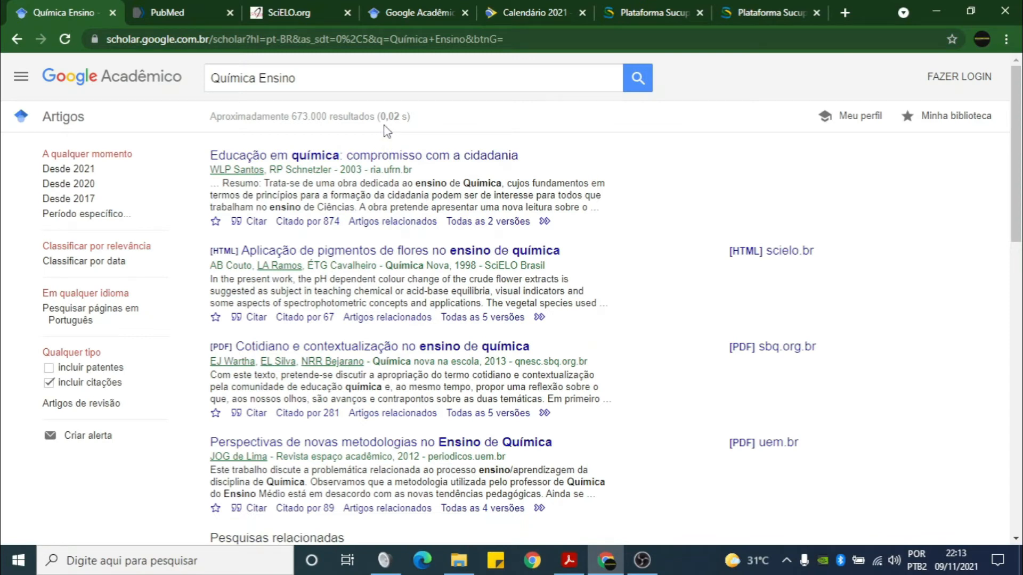
Examine the search terms, result count and response time of the Google Acadêmico search by highlighting them
{"action": "left_click_drag", "start_coordinate": [381, 116], "coordinate": [398, 118]}
{"action": "left_click_drag", "start_coordinate": [293, 117], "coordinate": [311, 116]}
{"action": "left_click", "coordinate": [303, 133]}
{"action": "left_click_drag", "start_coordinate": [292, 116], "coordinate": [374, 117]}
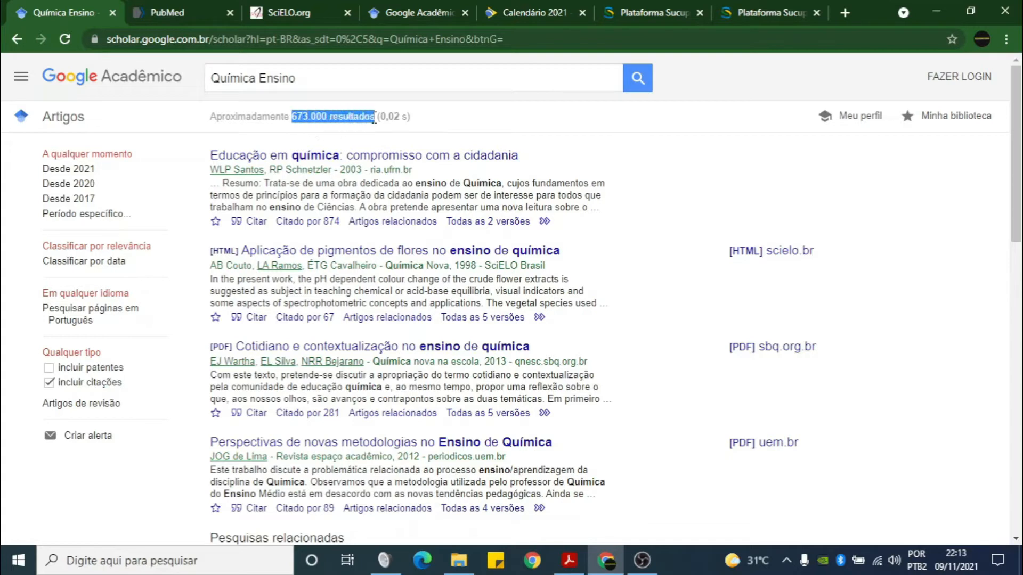
{"action": "left_click", "coordinate": [311, 137]}
{"action": "left_click_drag", "start_coordinate": [261, 116], "coordinate": [453, 117]}
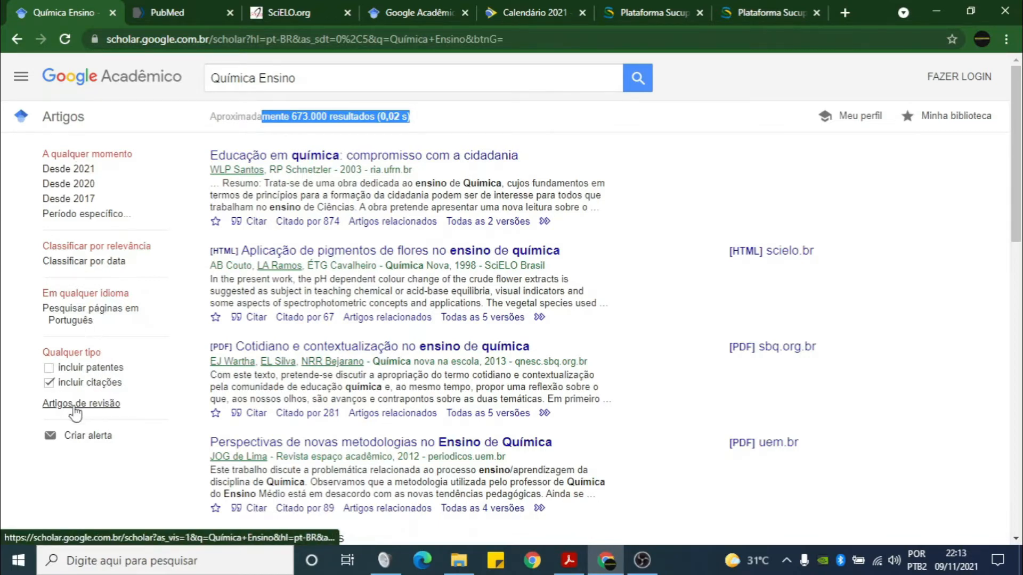
{"action": "left_click", "coordinate": [322, 75]}
{"action": "left_click_drag", "start_coordinate": [322, 75], "coordinate": [184, 80]}
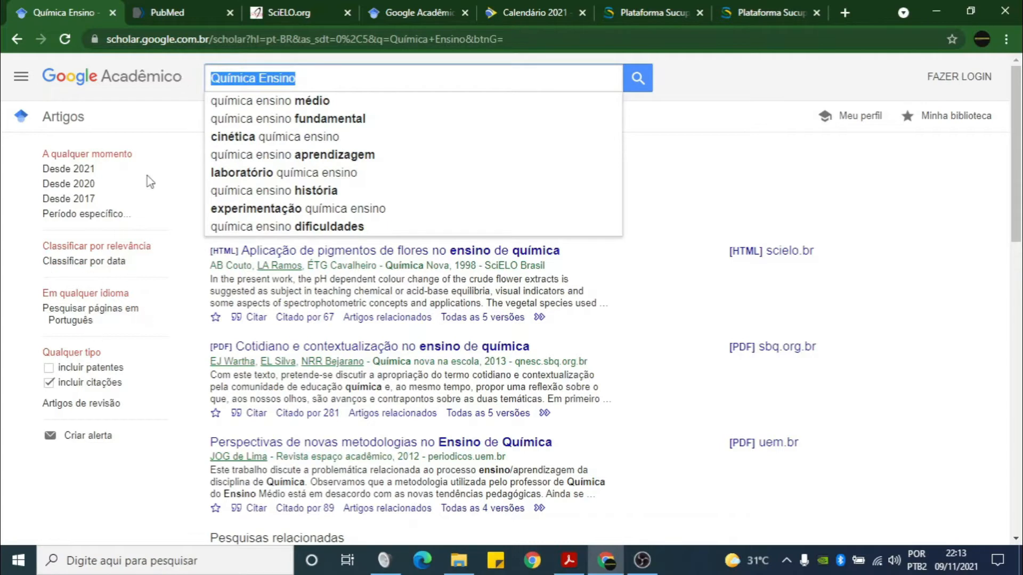
{"action": "left_click", "coordinate": [168, 172]}
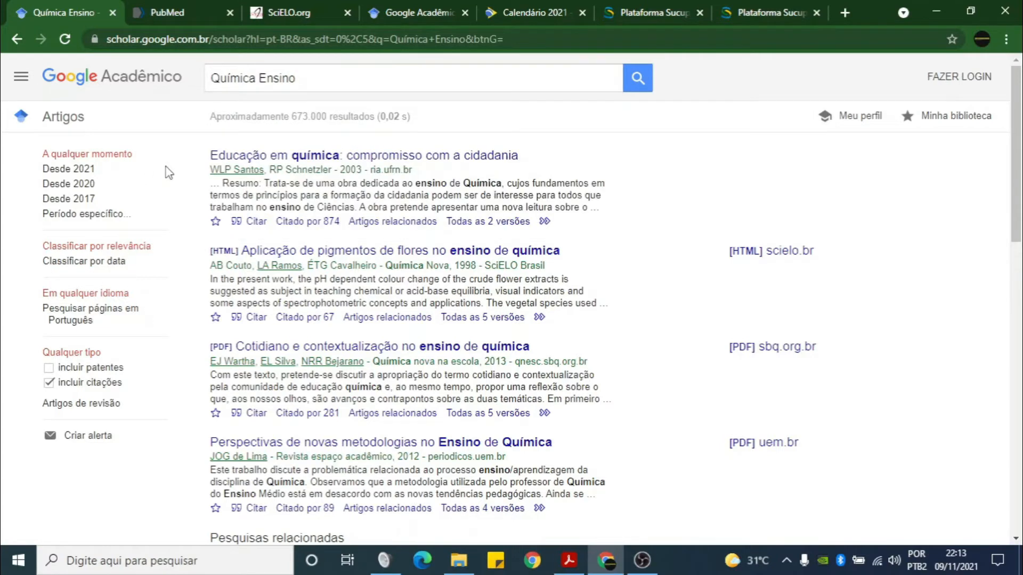
{"action": "left_click_drag", "start_coordinate": [287, 118], "coordinate": [379, 117]}
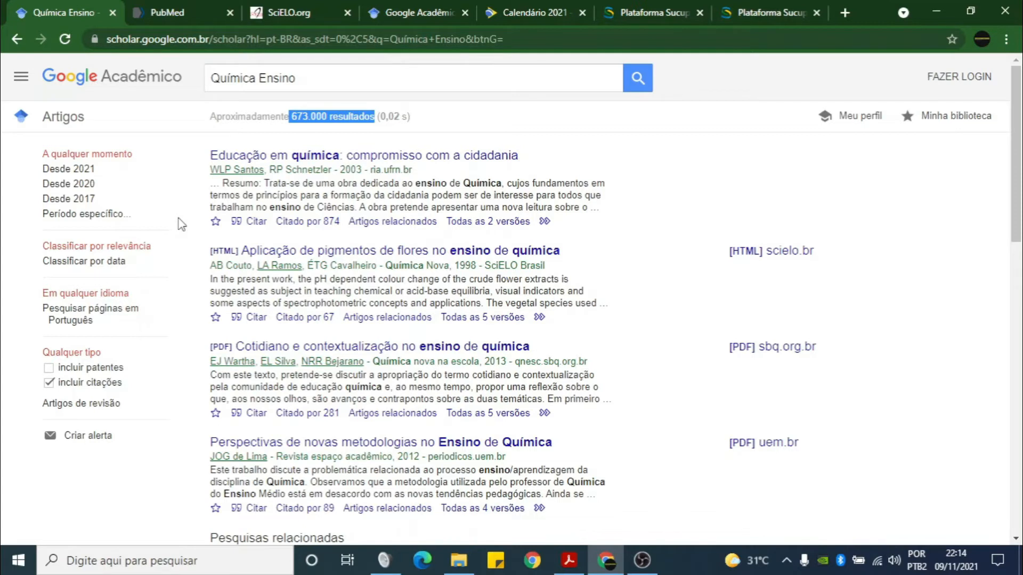
Restrict the Google Acadêmico results to a specific publication period covering 2017 to 2021
{"action": "left_click", "coordinate": [56, 213]}
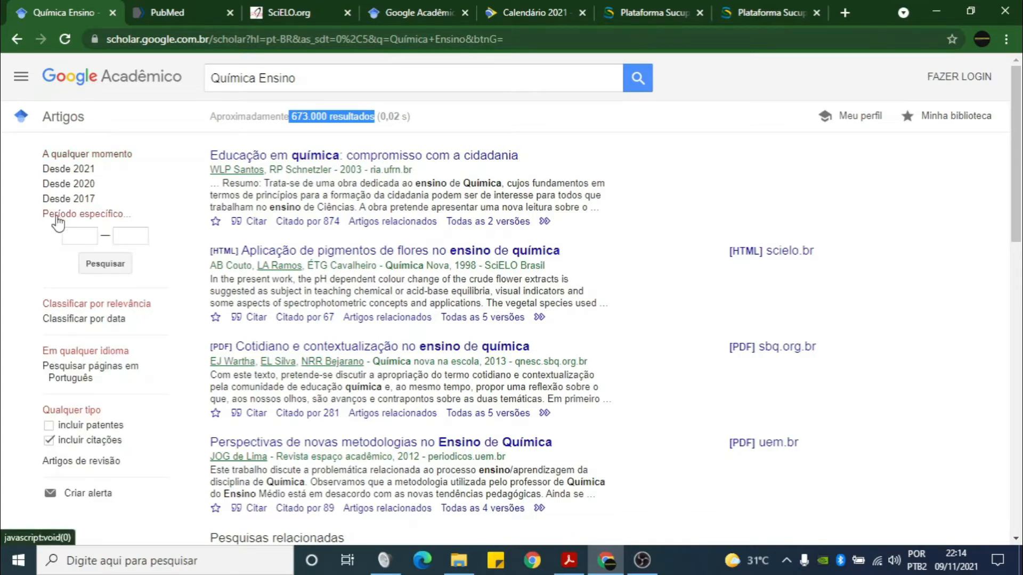
{"action": "left_click", "coordinate": [91, 238]}
{"action": "type", "text": "2"}
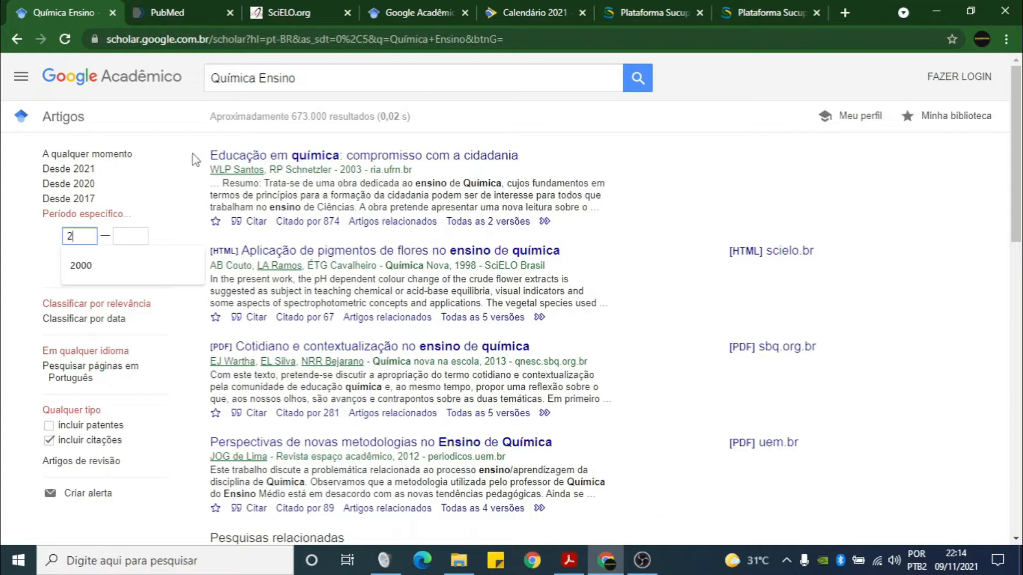
{"action": "type", "text": "021"}
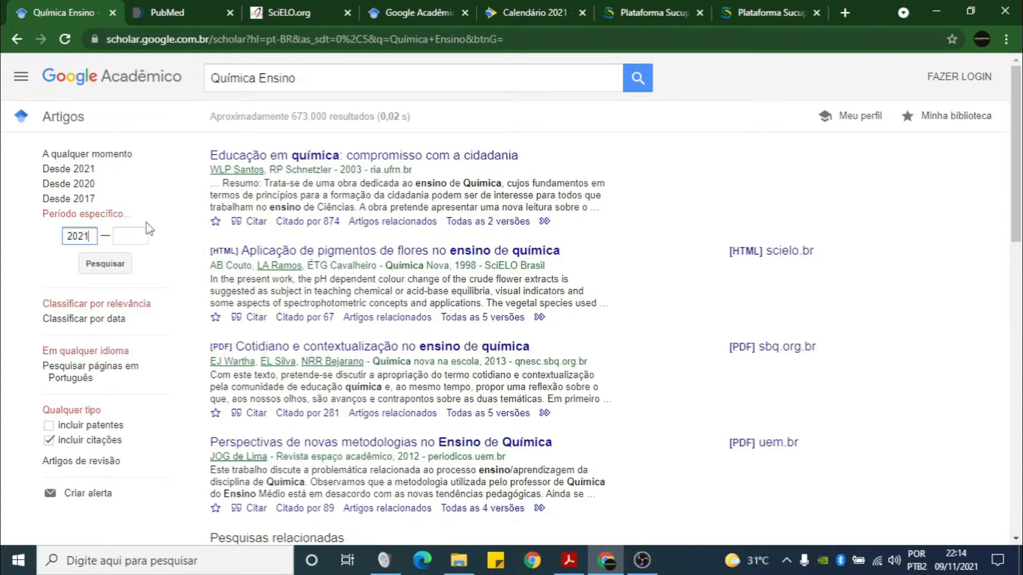
{"action": "left_click", "coordinate": [136, 241]}
{"action": "type", "text": "2017"}
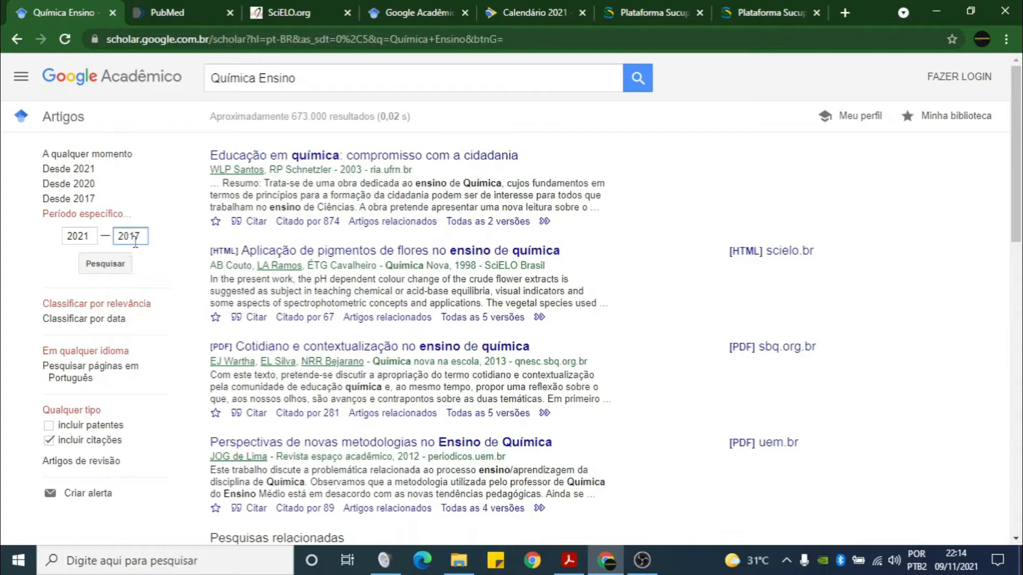
{"action": "left_click", "coordinate": [116, 272]}
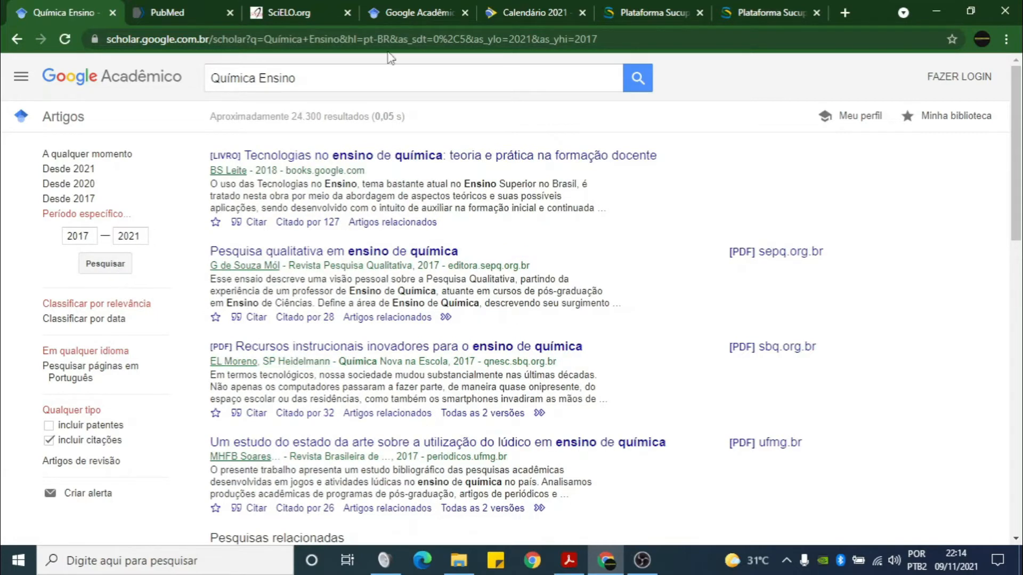
Highlight the result count and the search terms of the period-filtered search
{"action": "left_click_drag", "start_coordinate": [291, 116], "coordinate": [330, 116]}
{"action": "left_click_drag", "start_coordinate": [212, 78], "coordinate": [319, 78]}
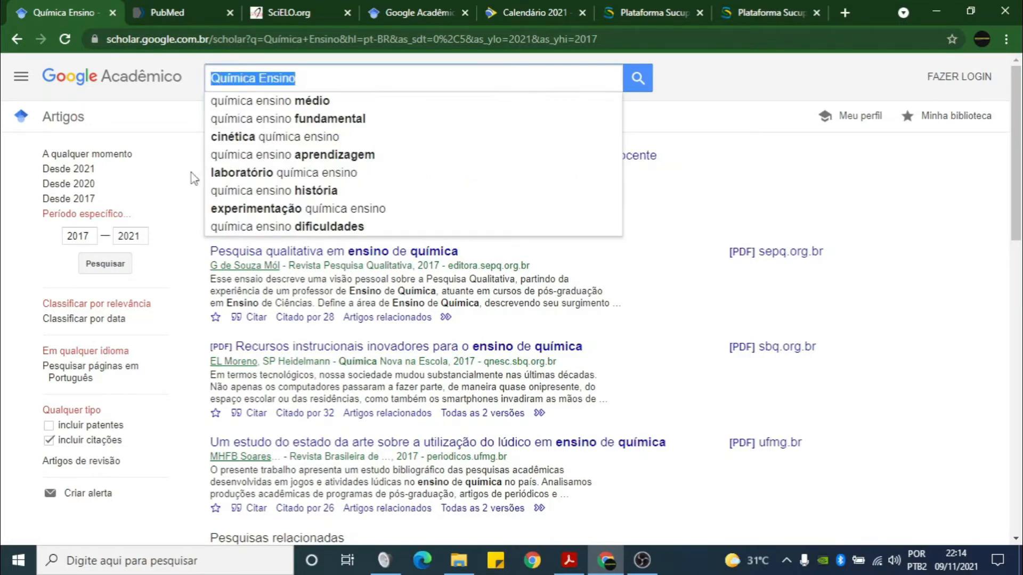
{"action": "left_click", "coordinate": [189, 207]}
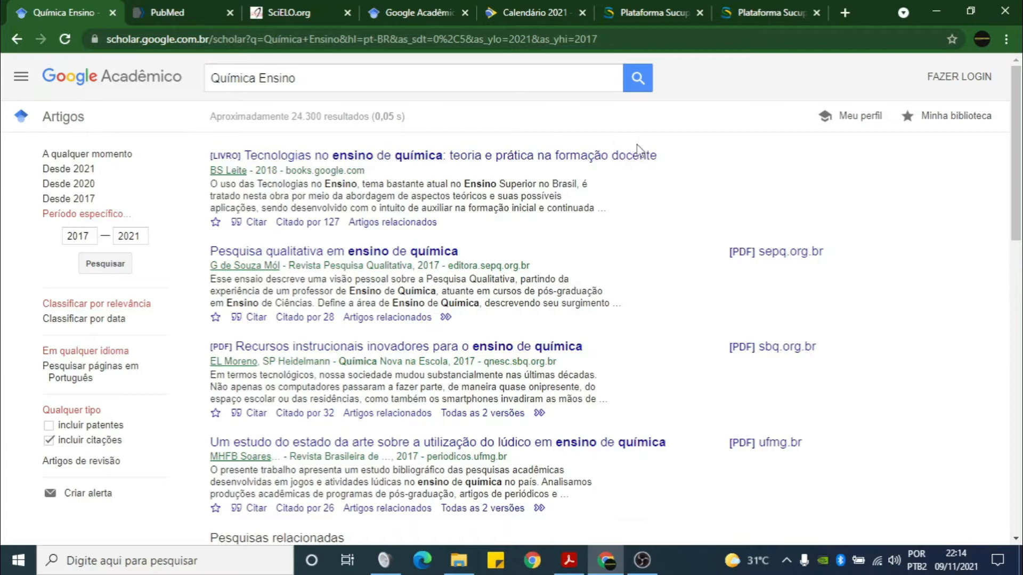
Highlight the titles of the first three results, plus the LIVRO and PDF format labels
{"action": "left_click_drag", "start_coordinate": [655, 156], "coordinate": [245, 153]}
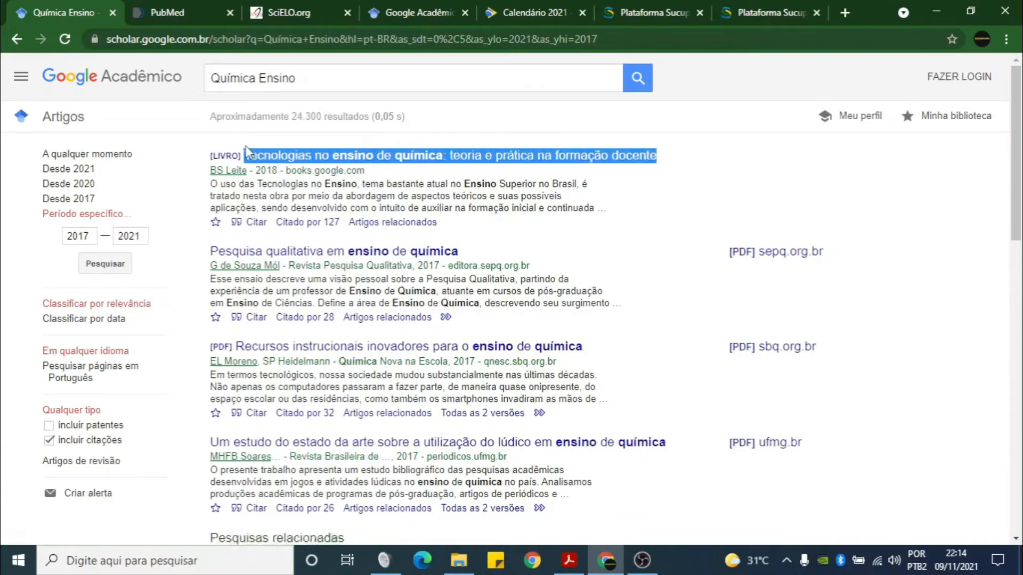
{"action": "left_click_drag", "start_coordinate": [459, 251], "coordinate": [211, 251]}
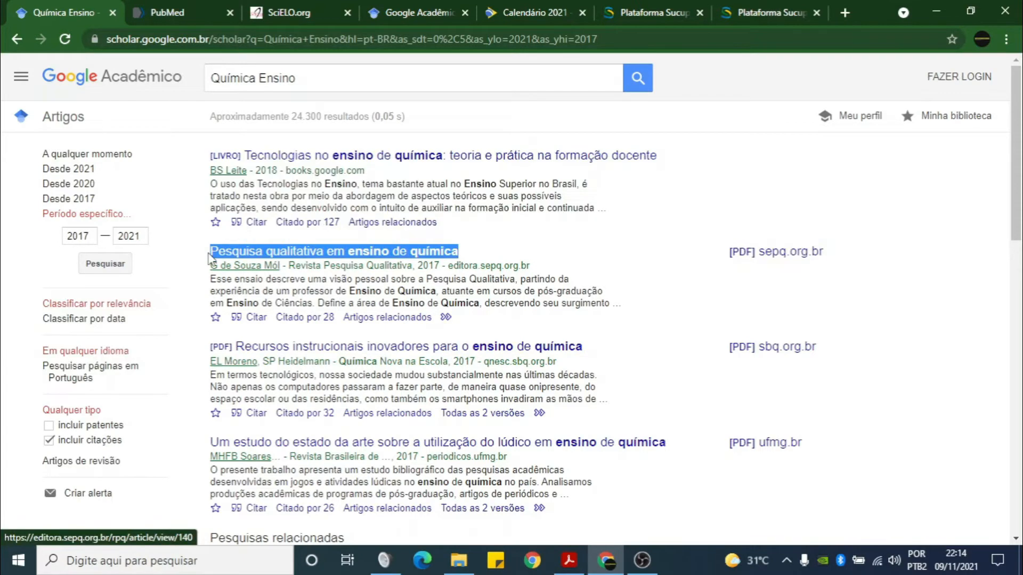
{"action": "left_click_drag", "start_coordinate": [583, 346], "coordinate": [236, 345]}
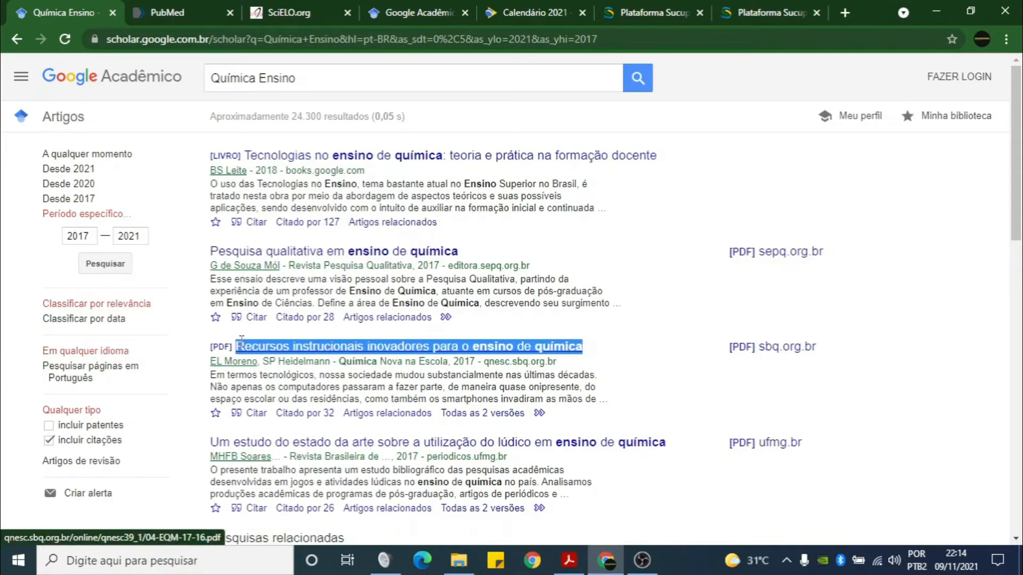
{"action": "left_click_drag", "start_coordinate": [245, 156], "coordinate": [209, 157]}
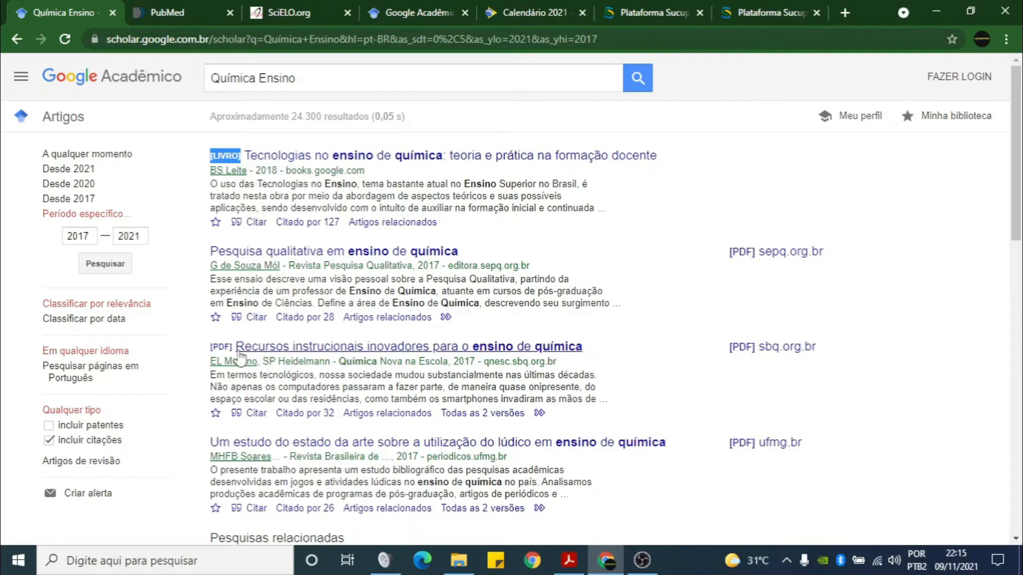
{"action": "left_click_drag", "start_coordinate": [232, 346], "coordinate": [209, 347]}
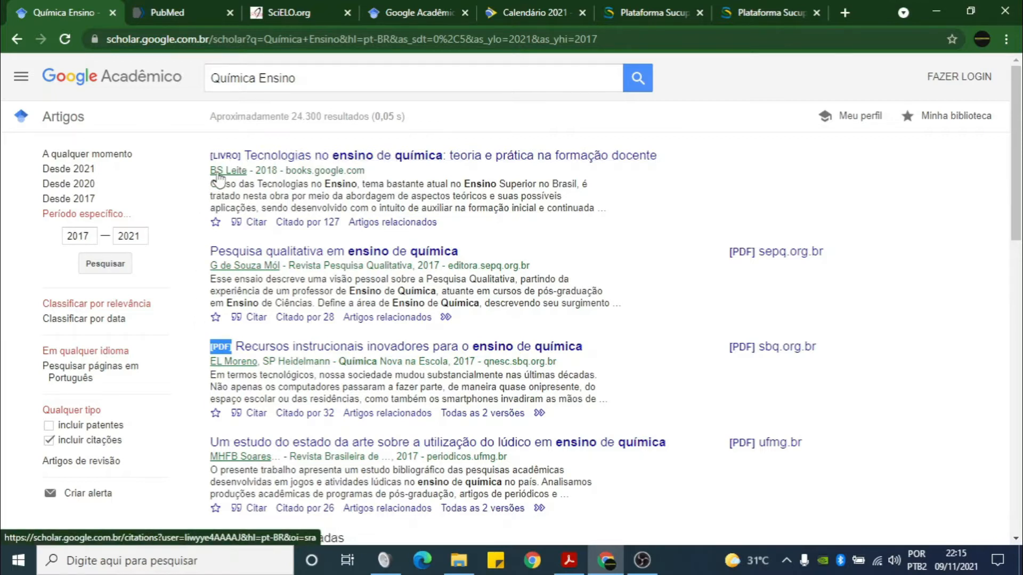
Examine the author names in the first and third results, and the first result's year, source and abstract by highlighting them
{"action": "left_click_drag", "start_coordinate": [208, 174], "coordinate": [249, 179]}
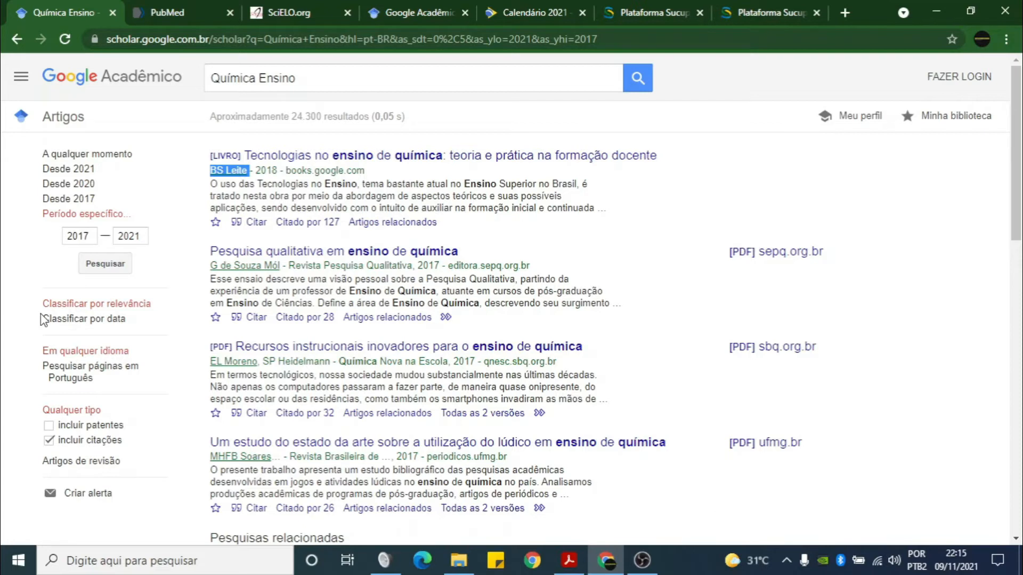
{"action": "left_click_drag", "start_coordinate": [210, 364], "coordinate": [329, 365]}
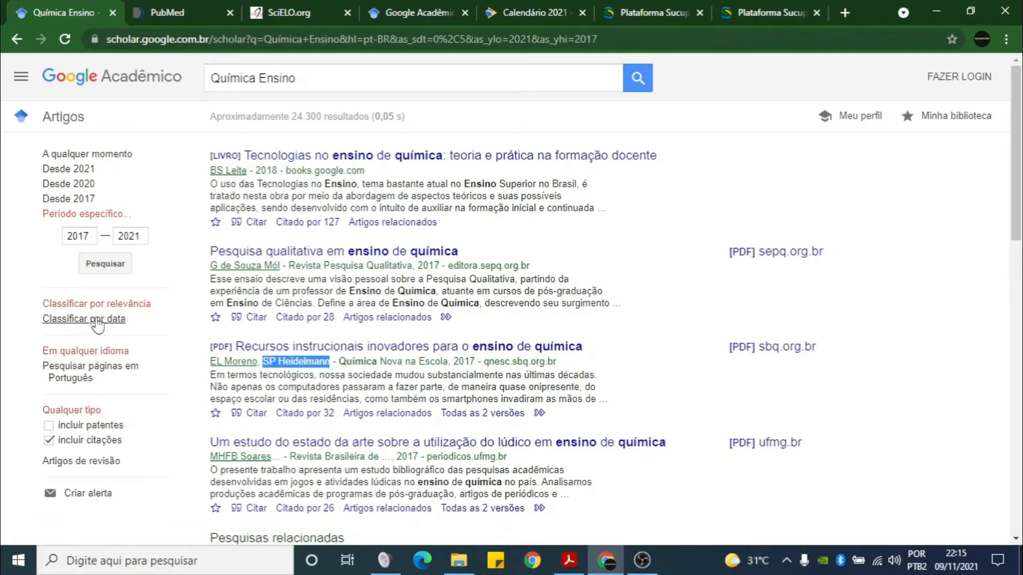
{"action": "left_click_drag", "start_coordinate": [256, 170], "coordinate": [366, 170]}
{"action": "left_click", "coordinate": [289, 171]}
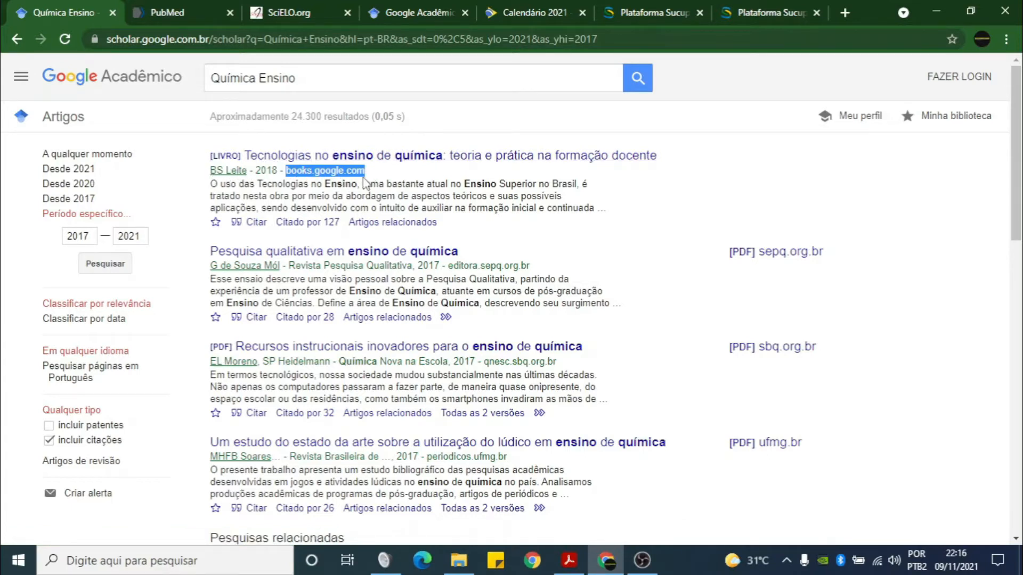
{"action": "left_click", "coordinate": [212, 184]}
{"action": "left_click_drag", "start_coordinate": [213, 185], "coordinate": [612, 222]}
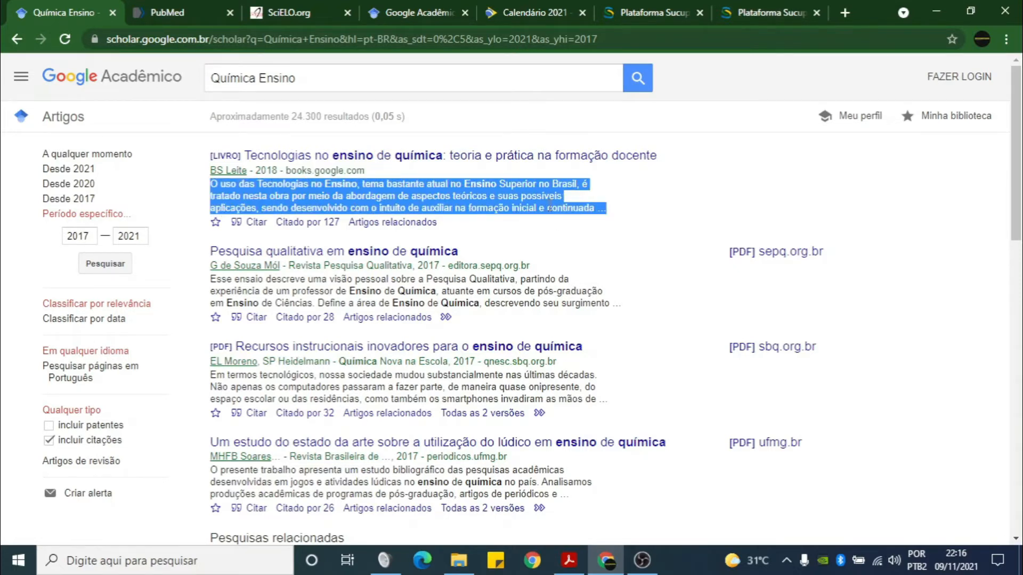
Try to save the first result to the personal library, and return to the results list
{"action": "left_click", "coordinate": [216, 222]}
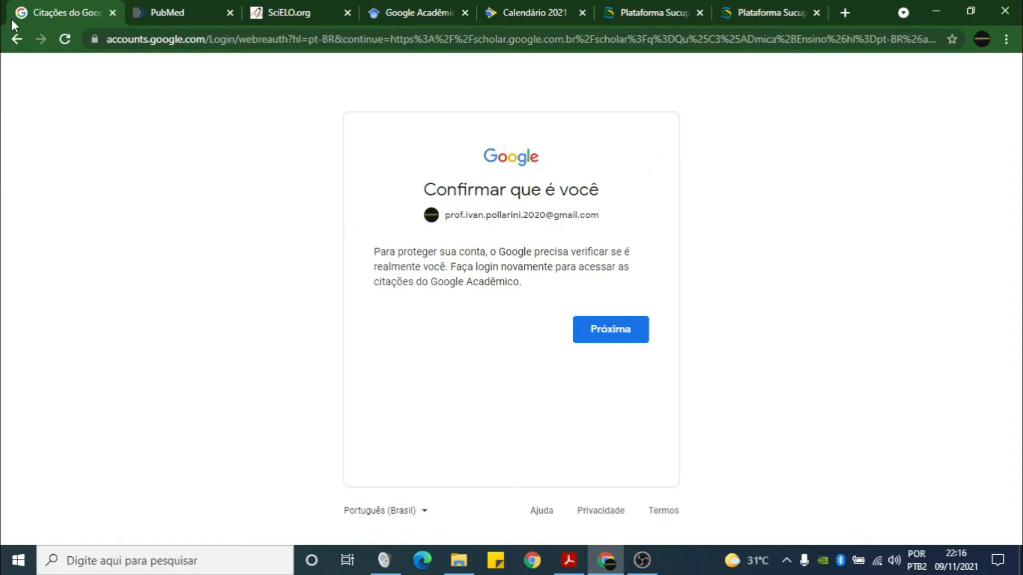
{"action": "left_click", "coordinate": [16, 39]}
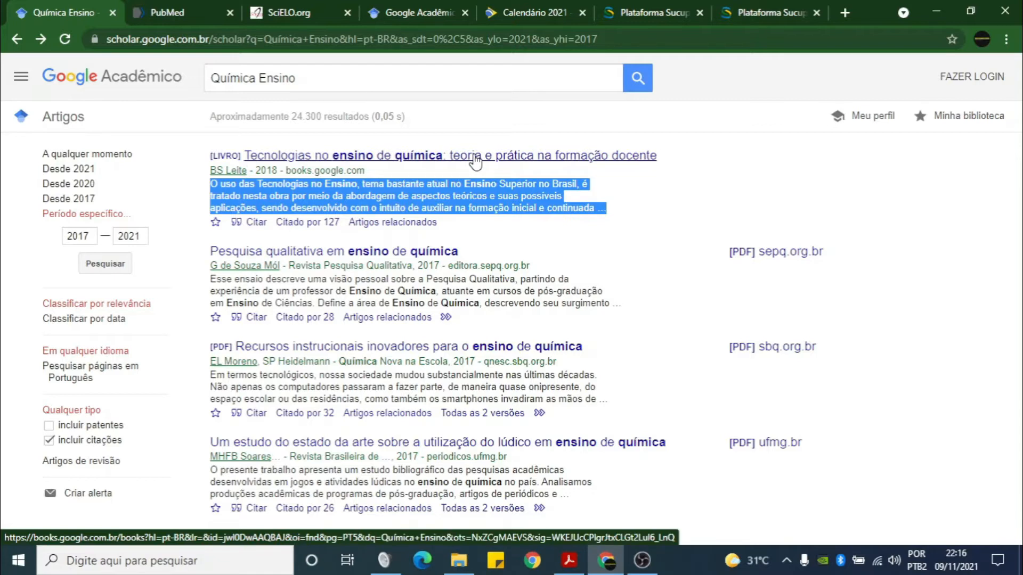
Open the citation formats of the first result, highlight its NBR 6023 reference and close the citation window
{"action": "left_click", "coordinate": [257, 228]}
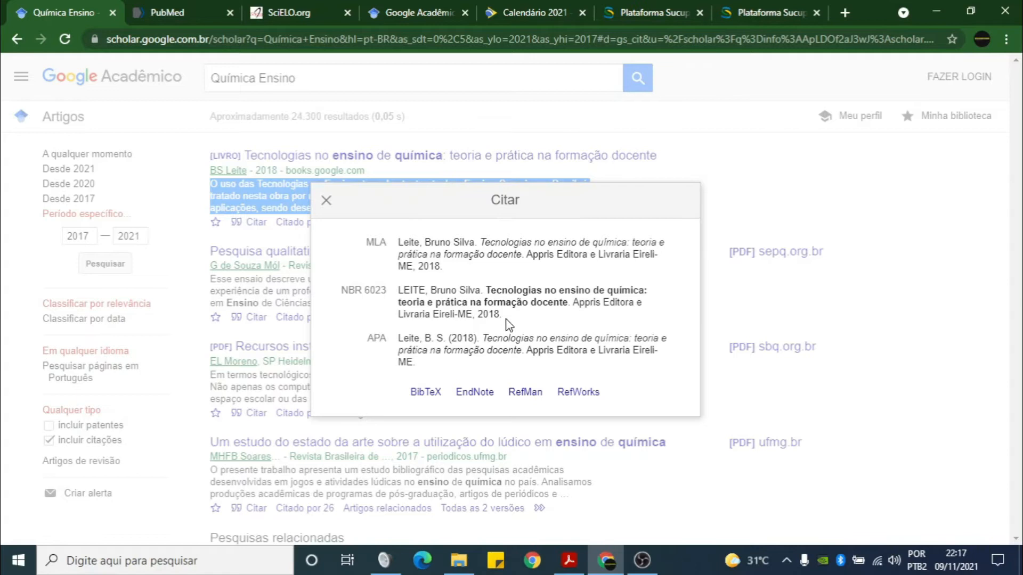
{"action": "triple_click", "coordinate": [474, 313]}
{"action": "left_click_drag", "start_coordinate": [474, 313], "coordinate": [434, 303]}
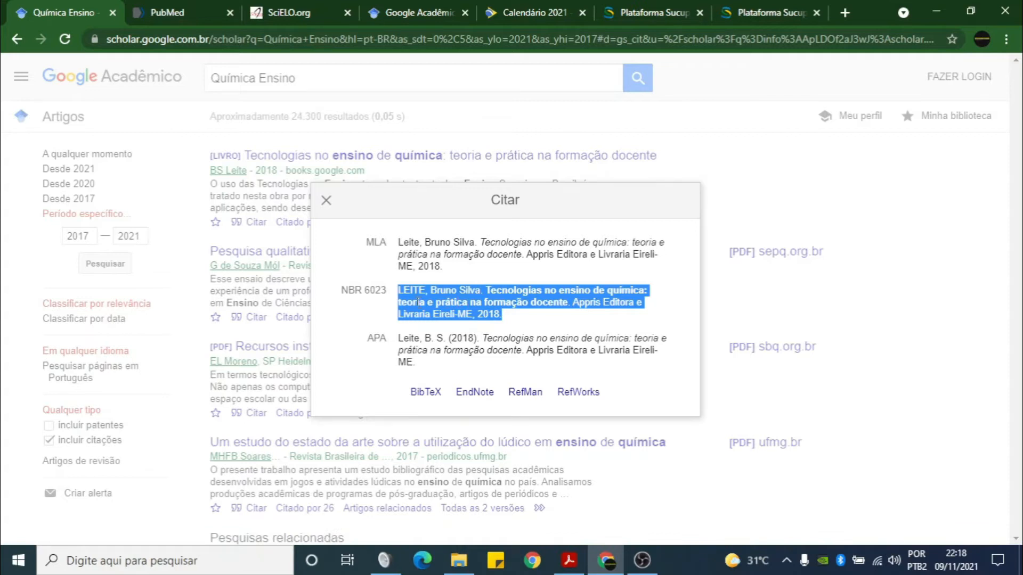
{"action": "left_click", "coordinate": [505, 320]}
{"action": "left_click_drag", "start_coordinate": [504, 320], "coordinate": [405, 290]}
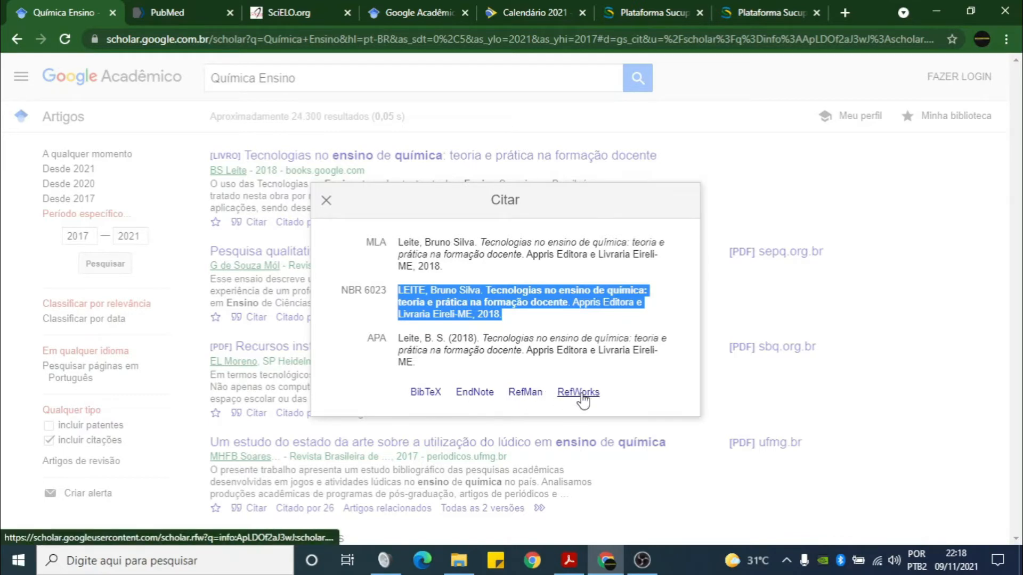
{"action": "left_click", "coordinate": [326, 202]}
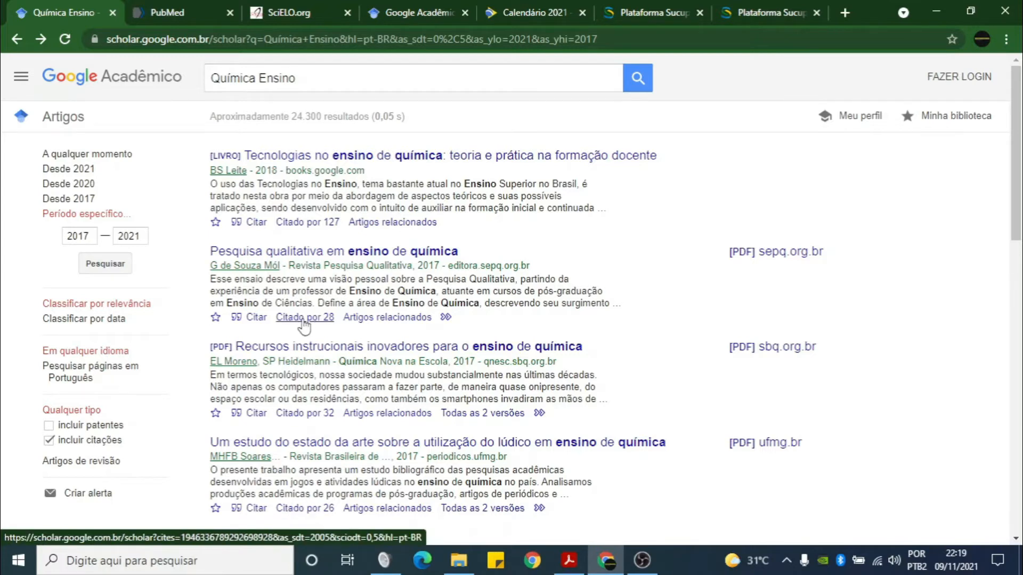
Look through the articles that cite "Pesquisa qualitativa em ensino de química" and return to the search results
{"action": "left_click", "coordinate": [326, 318]}
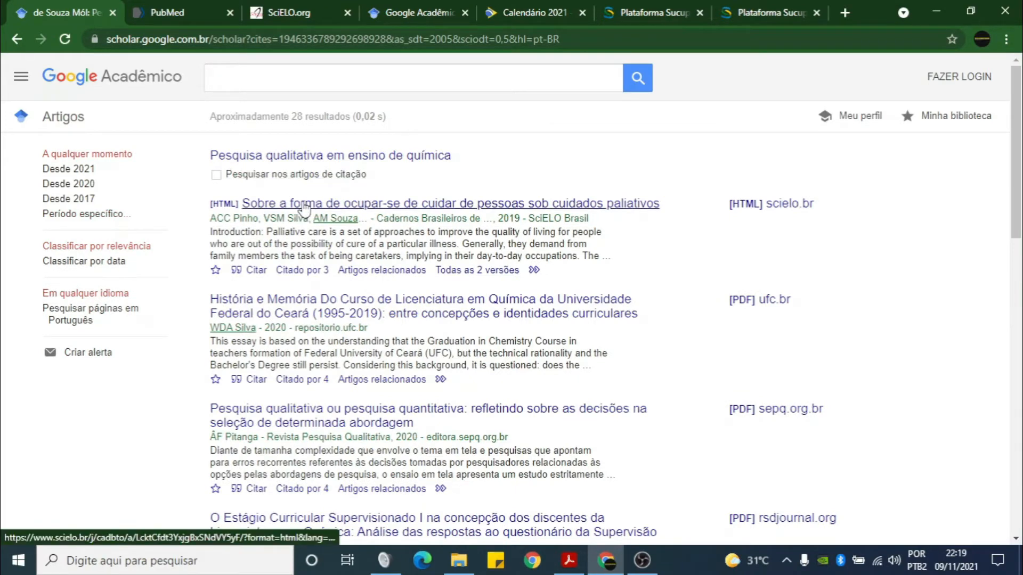
{"action": "scroll", "coordinate": [303, 320], "scroll_direction": "down", "scroll_amount": 1}
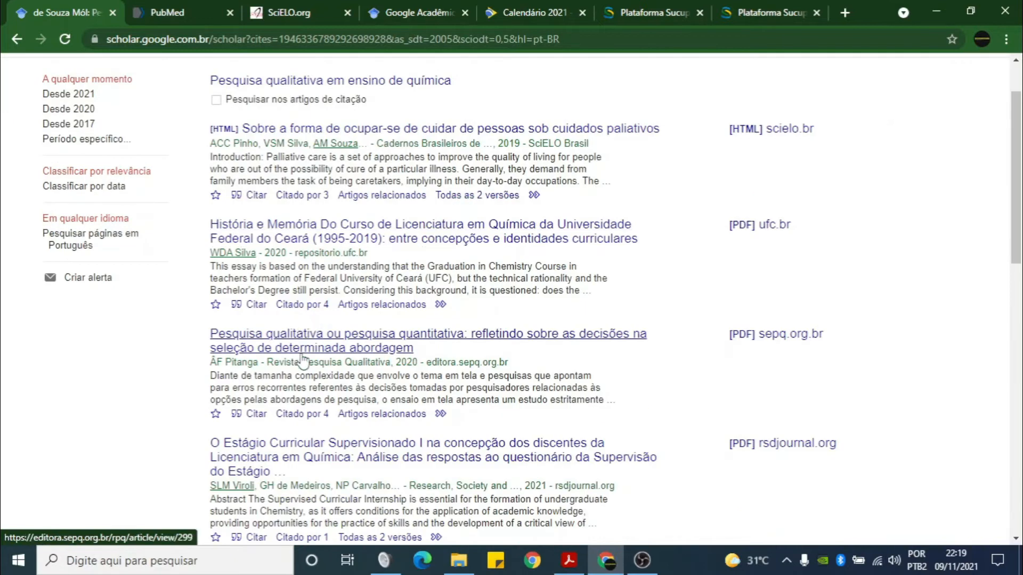
{"action": "scroll", "coordinate": [303, 360], "scroll_direction": "down", "scroll_amount": 2}
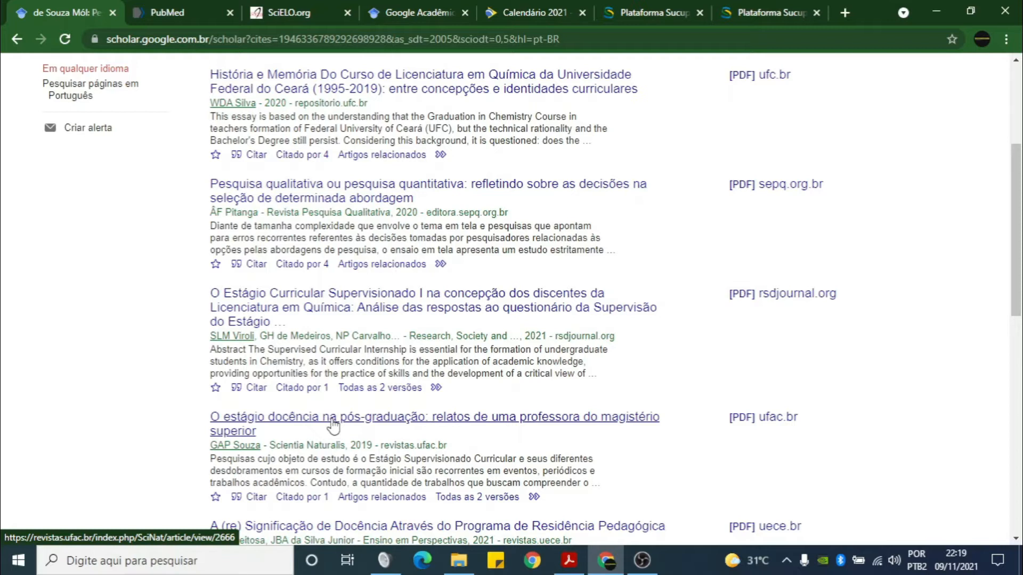
{"action": "left_click", "coordinate": [17, 38]}
Search Google Acadêmico for "Marie Curie" within the same publication period
{"action": "left_click_drag", "start_coordinate": [314, 88], "coordinate": [211, 77]}
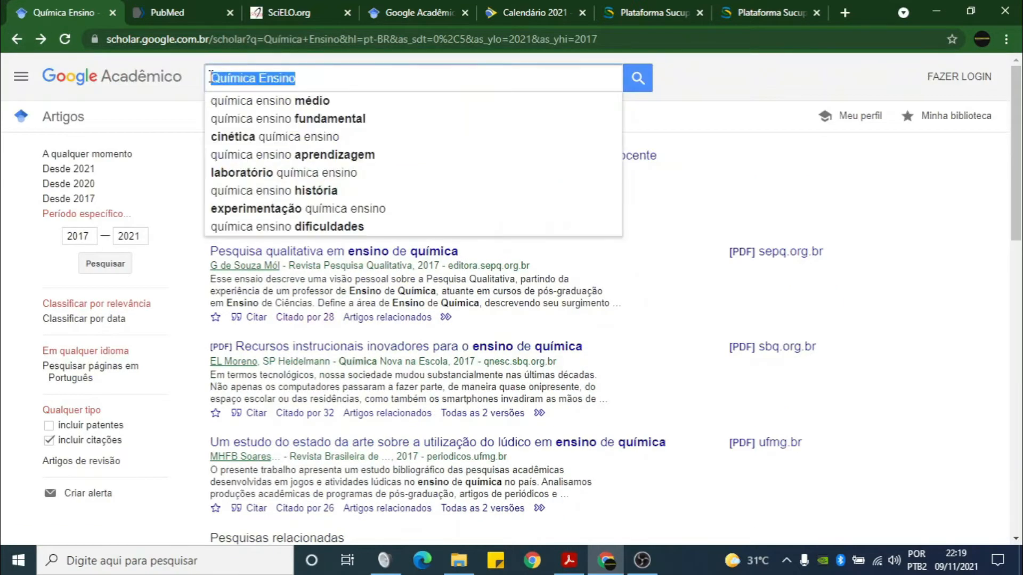
{"action": "type", "text": "Marie "}
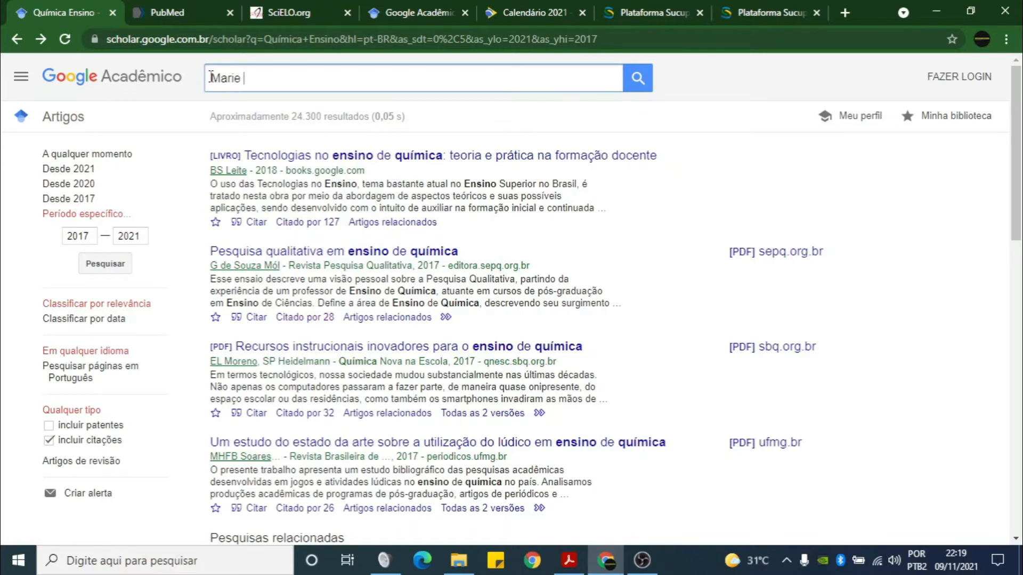
{"action": "type", "text": "Curie"}
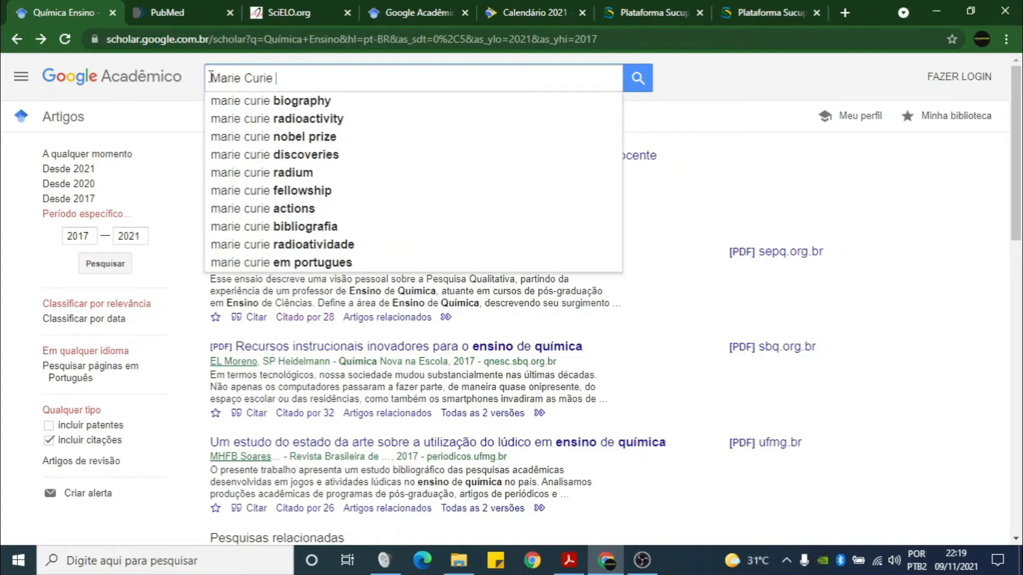
{"action": "key", "text": "Return"}
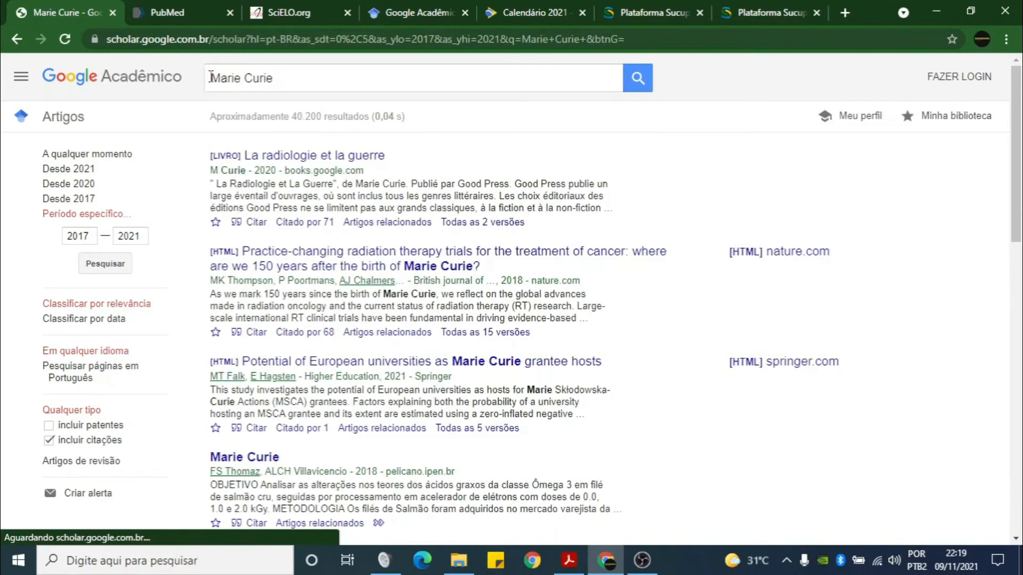
Search for the two exact phrases "Madame Curie" and "Eve Curie", each in quotation marks
{"action": "left_click", "coordinate": [298, 85]}
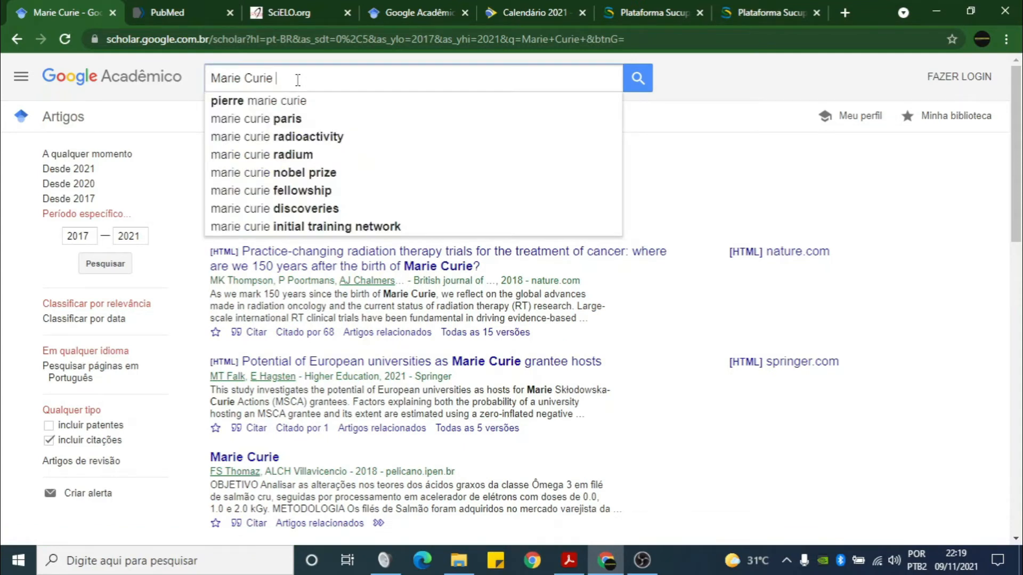
{"action": "key", "text": "ctrl+a"}
{"action": "type", "text": "Madame"}
{"action": "key", "text": "Down"}
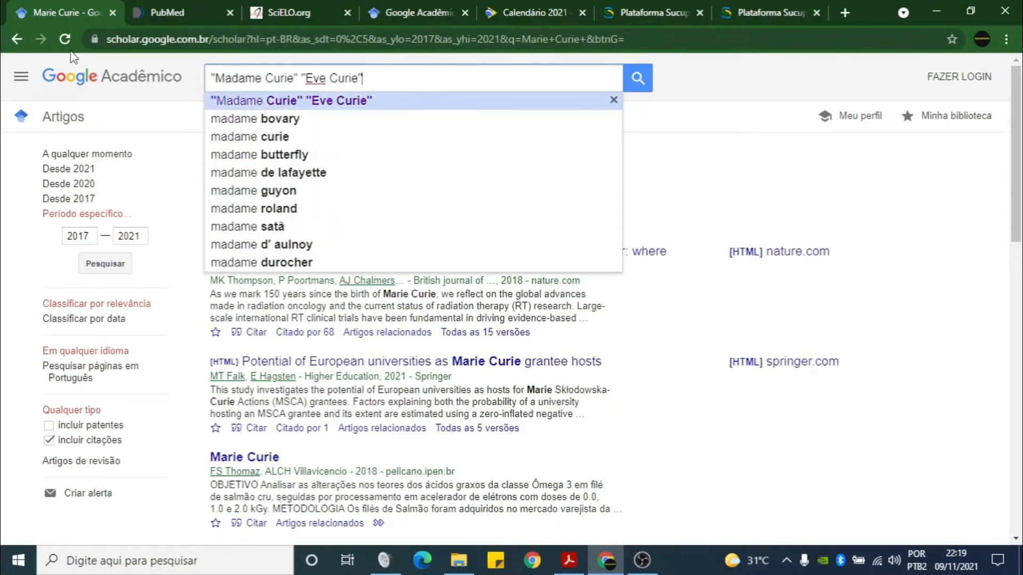
{"action": "key", "text": "Return"}
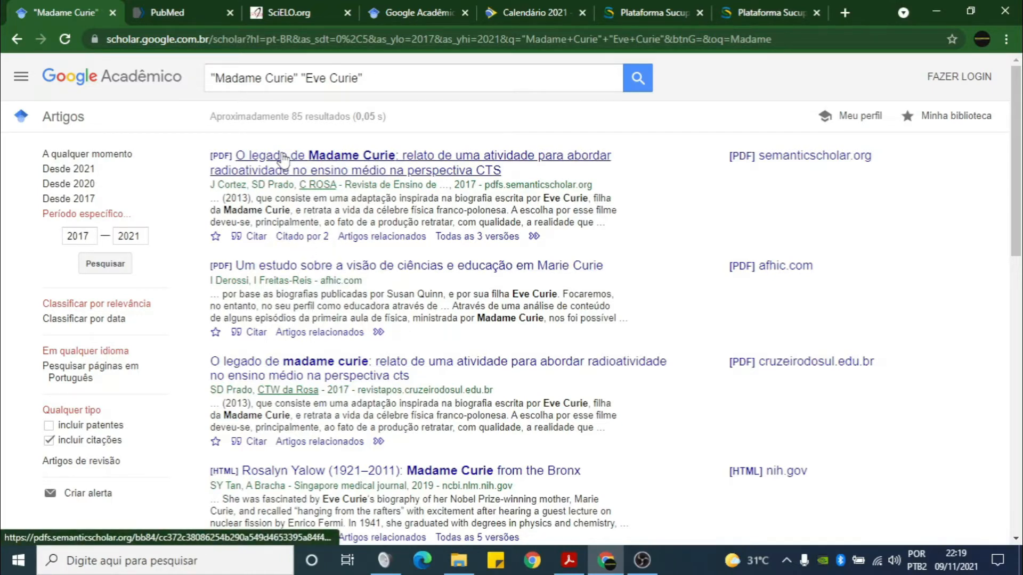
Search for the single exact phrase "Madame Curie" in quotation marks in place of the two-phrase query
{"action": "left_click_drag", "start_coordinate": [381, 78], "coordinate": [133, 72]}
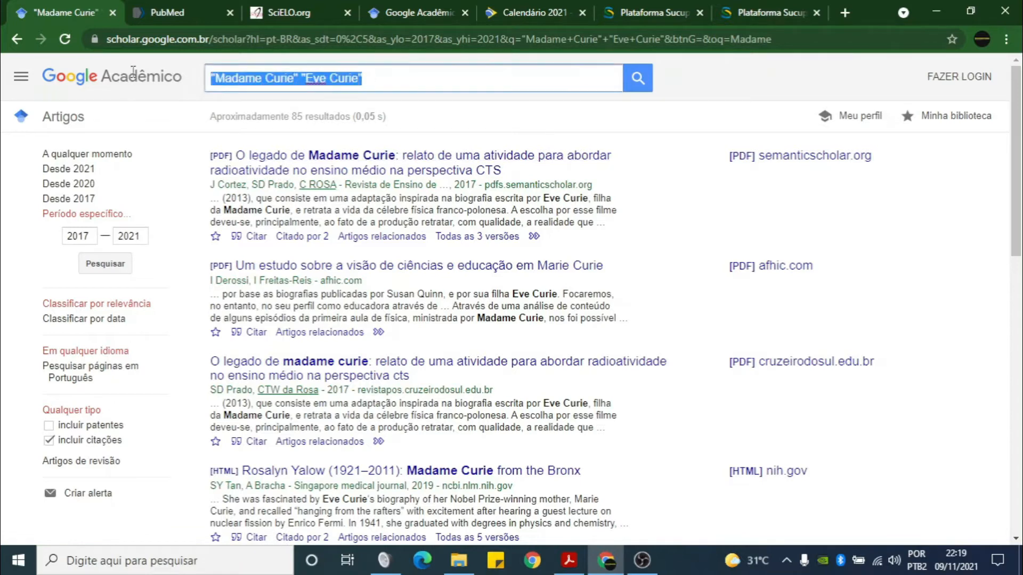
{"action": "type", "text": "Madame"}
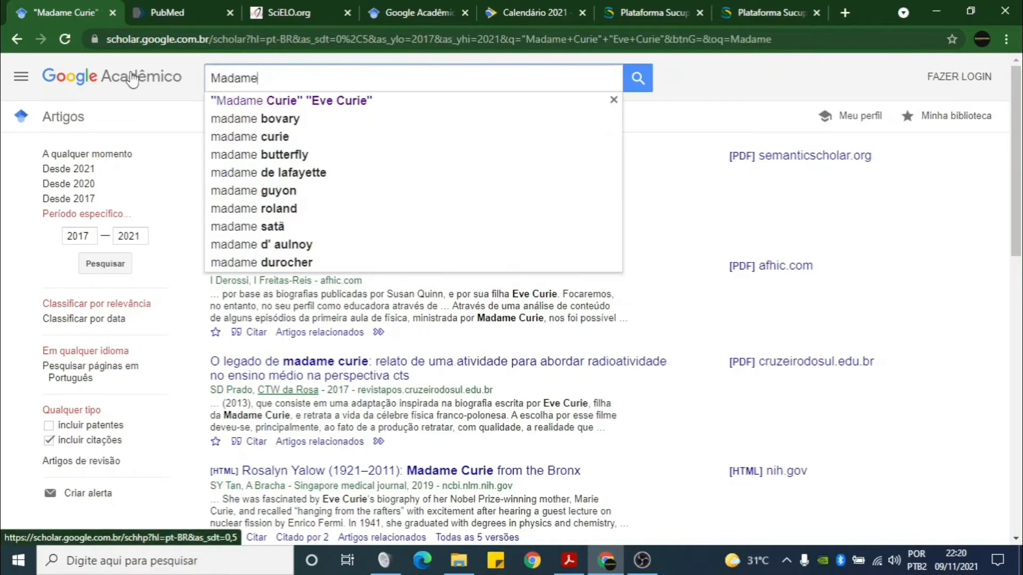
{"action": "type", "text": " Curi"}
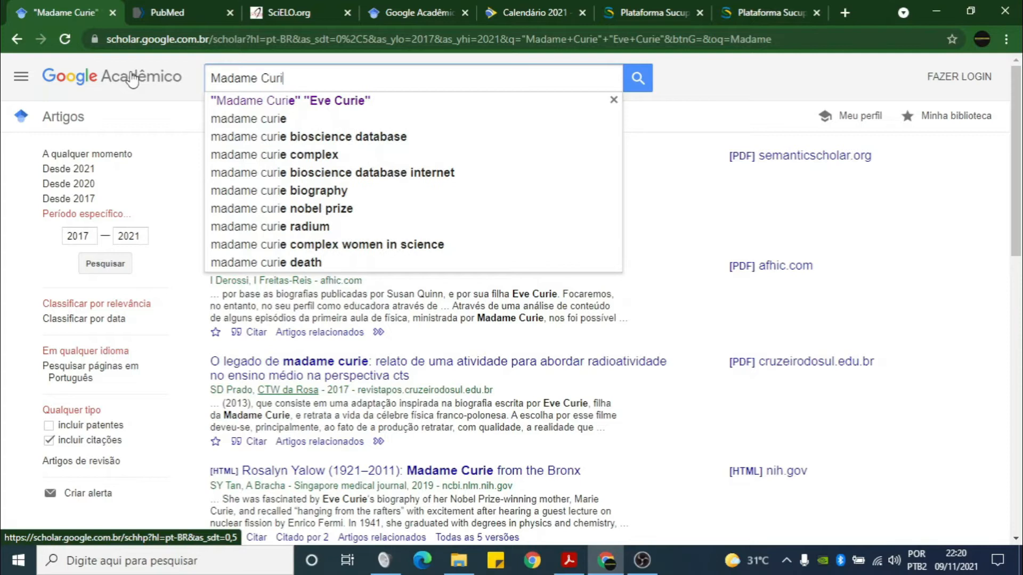
{"action": "type", "text": "e\""}
{"action": "key", "text": "ctrl+Left"}
{"action": "key", "text": "ctrl+Left"}
{"action": "type", "text": "\""}
{"action": "key", "text": "Return"}
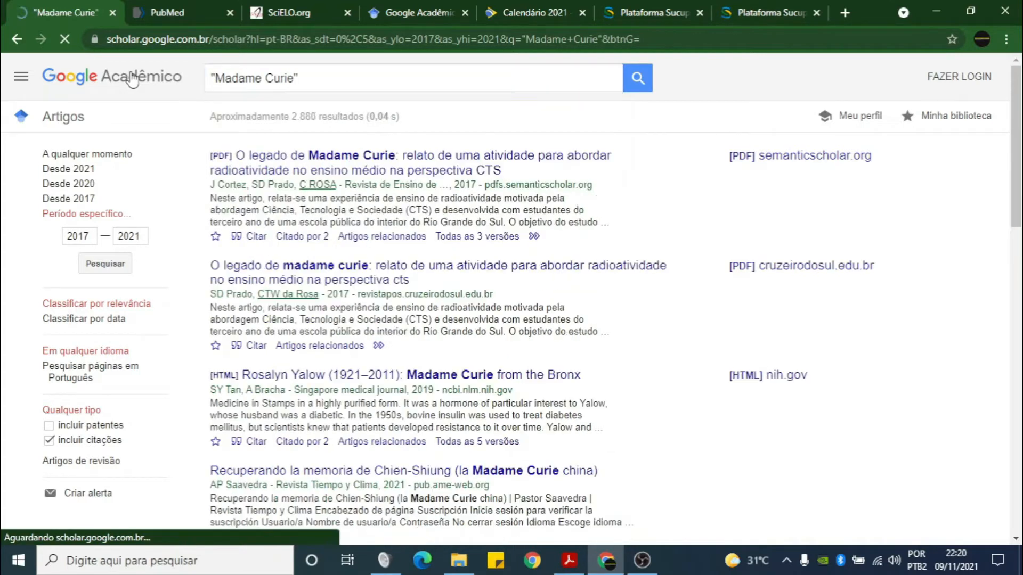
Highlight the quotation marks and the phrase Madame Curie in the search query, then dismiss the suggestions
{"action": "left_click", "coordinate": [213, 72]}
{"action": "left_click_drag", "start_coordinate": [213, 72], "coordinate": [217, 73]}
{"action": "left_click_drag", "start_coordinate": [295, 72], "coordinate": [299, 72]}
{"action": "left_click", "coordinate": [233, 78]}
{"action": "left_click", "coordinate": [211, 78]}
{"action": "mouse_move", "coordinate": [212, 79]}
{"action": "left_mouse_down"}
{"action": "mouse_move", "coordinate": [304, 81]}
{"action": "mouse_move", "coordinate": [220, 73]}
{"action": "left_mouse_up"}
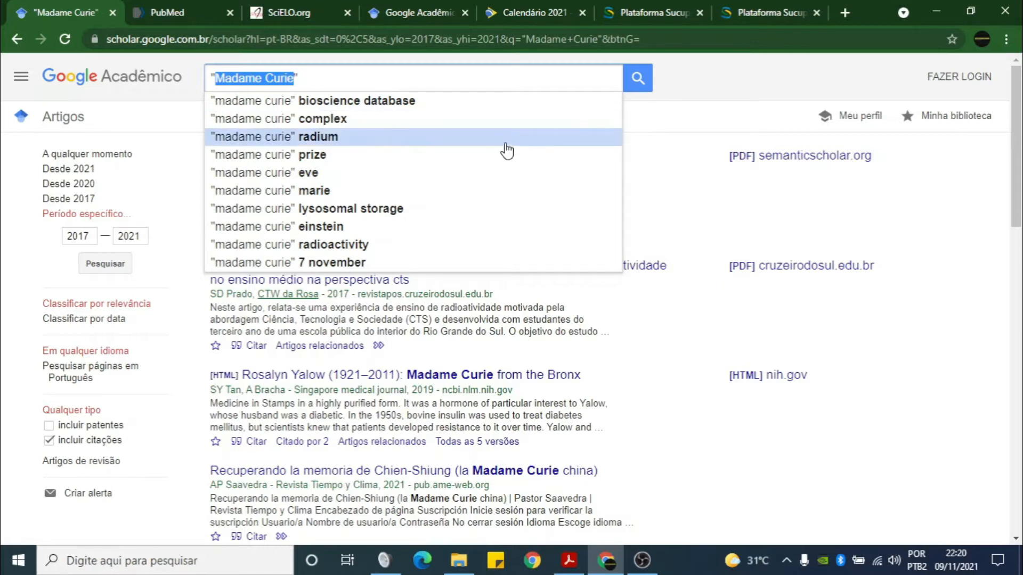
{"action": "left_click", "coordinate": [685, 166]}
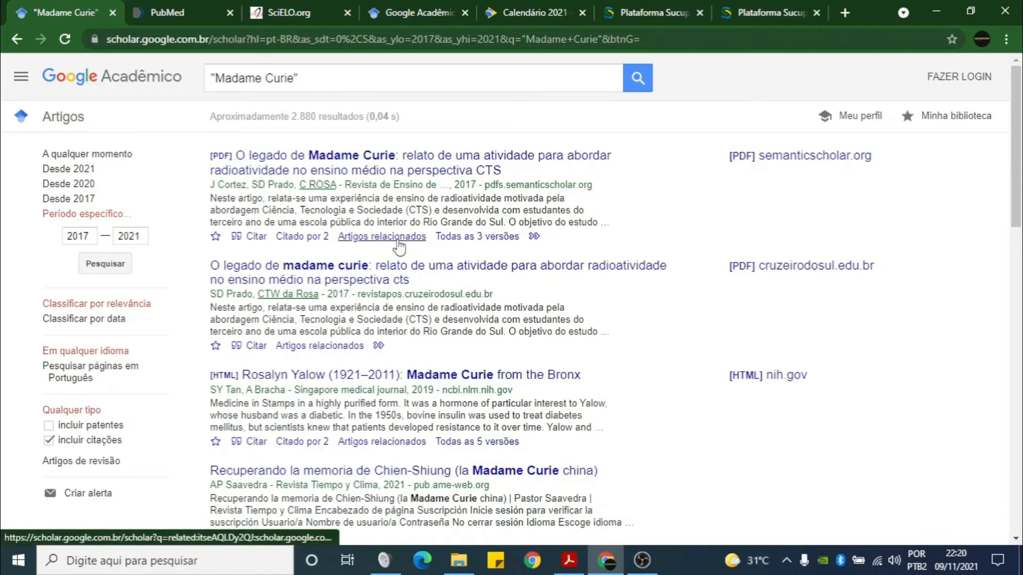
Look through the "Madame Curie" results down to the related searches and return to the first result
{"action": "scroll", "coordinate": [404, 245], "scroll_direction": "down", "scroll_amount": 7}
{"action": "scroll", "coordinate": [335, 281], "scroll_direction": "down", "scroll_amount": 4}
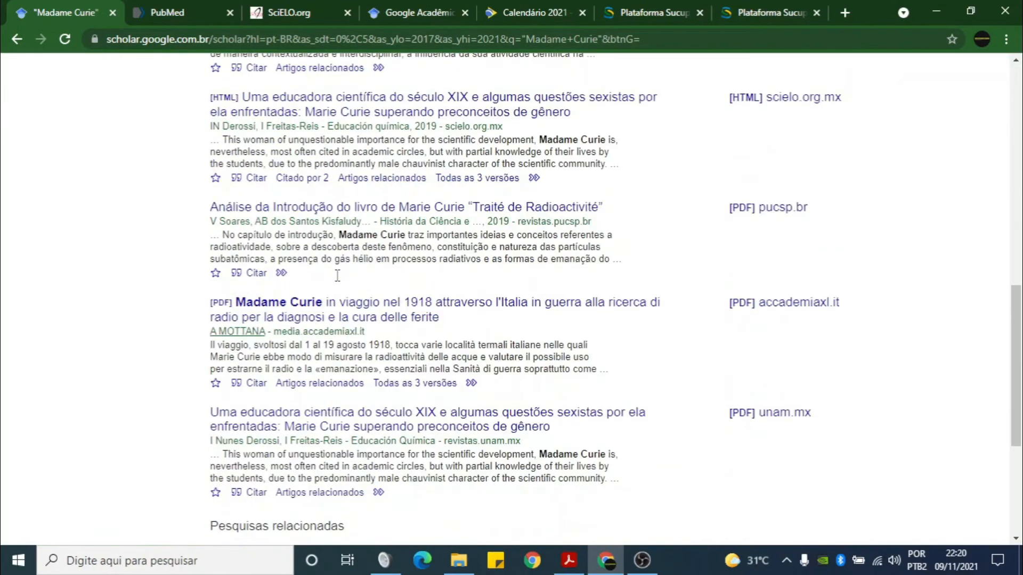
{"action": "scroll", "coordinate": [334, 313], "scroll_direction": "down", "scroll_amount": 5}
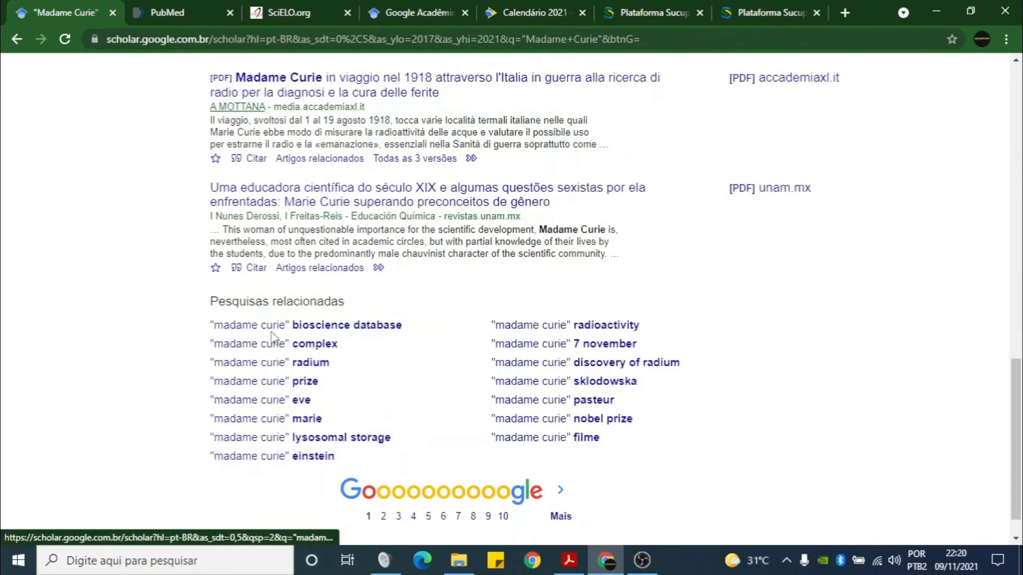
{"action": "scroll", "coordinate": [296, 274], "scroll_direction": "up", "scroll_amount": 8}
{"action": "scroll", "coordinate": [298, 270], "scroll_direction": "up", "scroll_amount": 8}
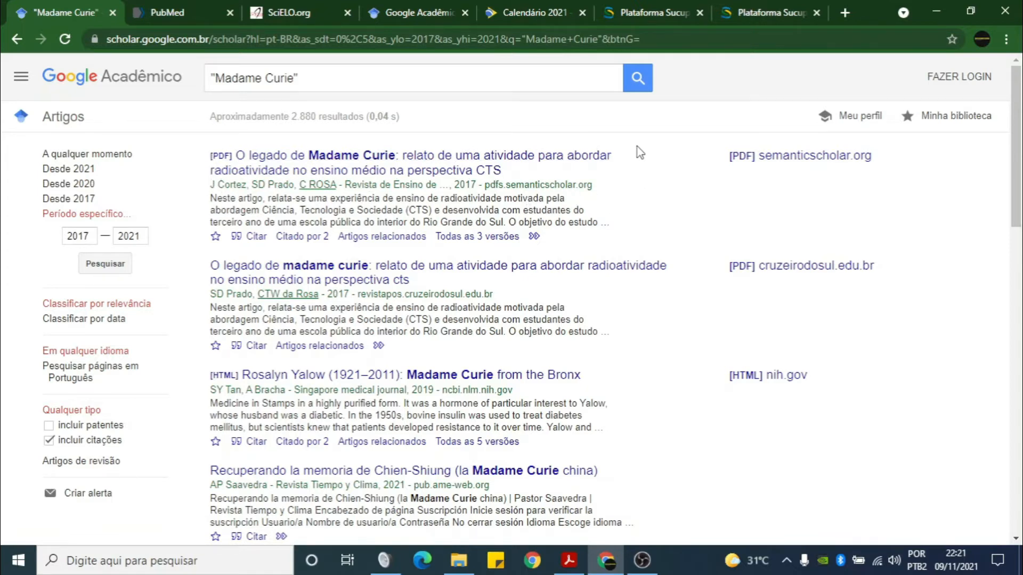
View the articles citing the first result, go back to the results and highlight the whole search phrase
{"action": "left_click", "coordinate": [316, 241]}
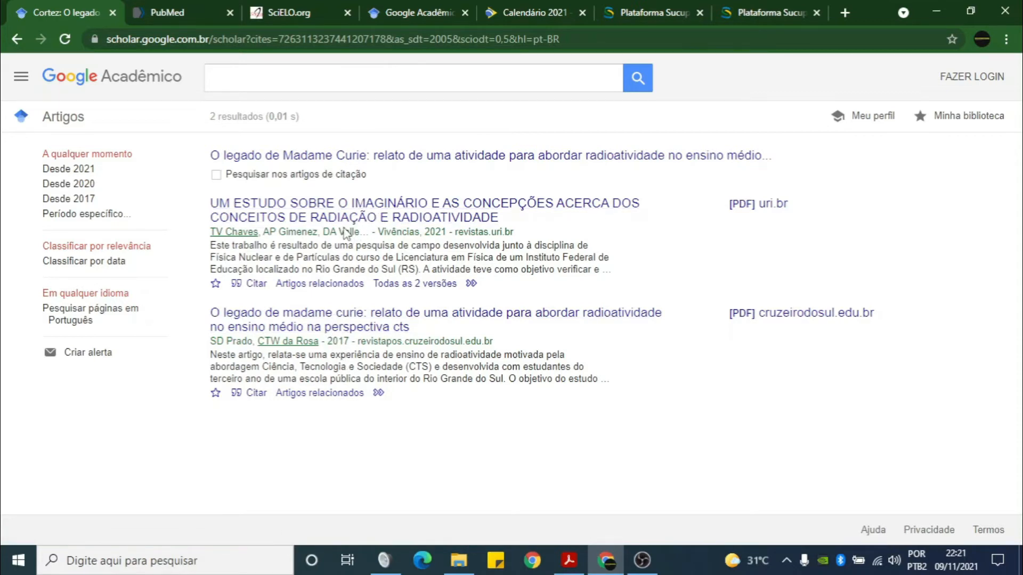
{"action": "left_click", "coordinate": [12, 42]}
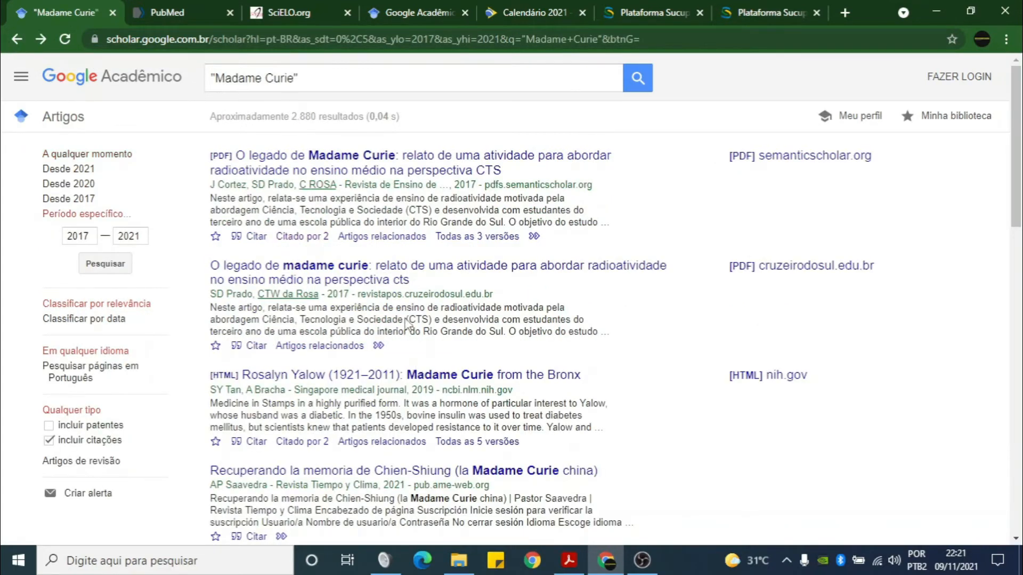
{"action": "left_click", "coordinate": [320, 84]}
{"action": "key", "text": "ctrl+a"}
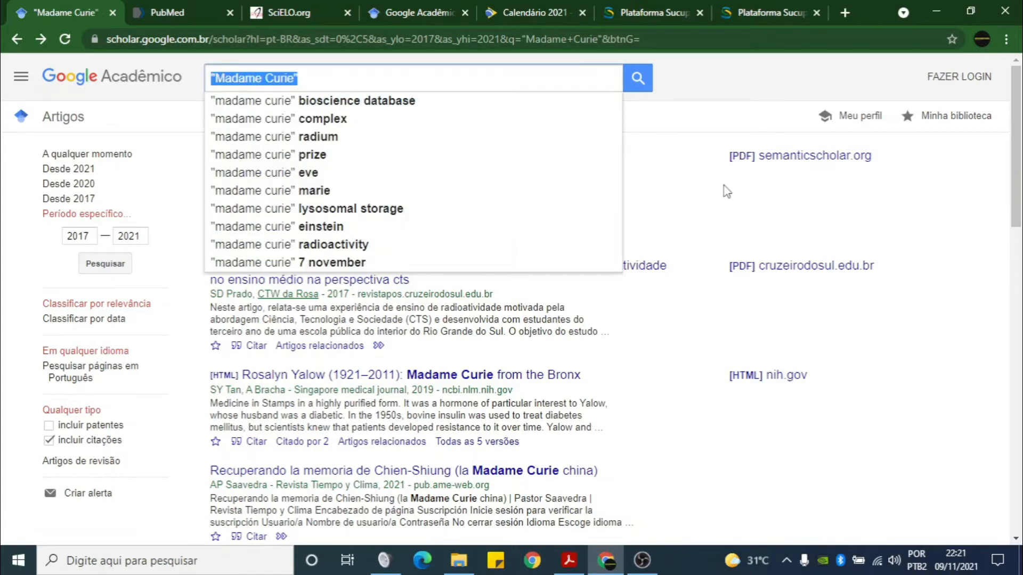
{"action": "left_click", "coordinate": [661, 197]}
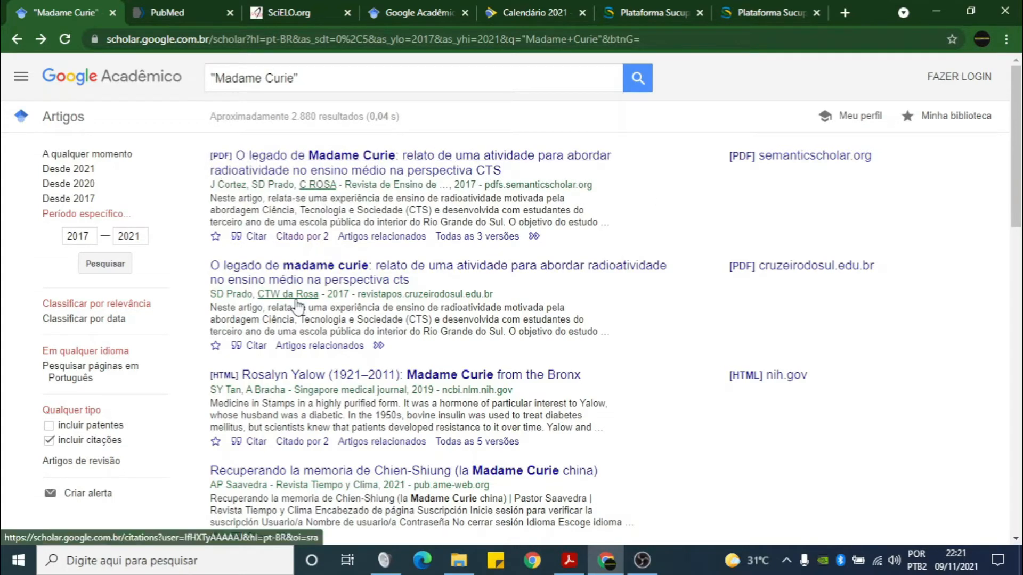
Highlight the [HTML] and [PDF] format labels in front of the result titles
{"action": "scroll", "coordinate": [218, 352], "scroll_direction": "down", "scroll_amount": 1}
{"action": "left_click_drag", "start_coordinate": [210, 298], "coordinate": [240, 297]}
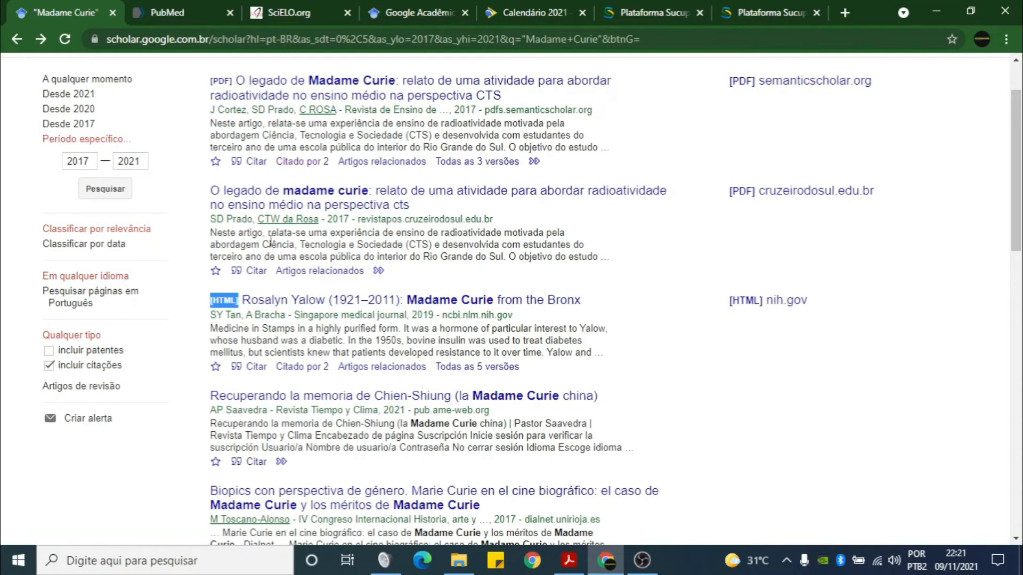
{"action": "left_click_drag", "start_coordinate": [207, 81], "coordinate": [238, 81]}
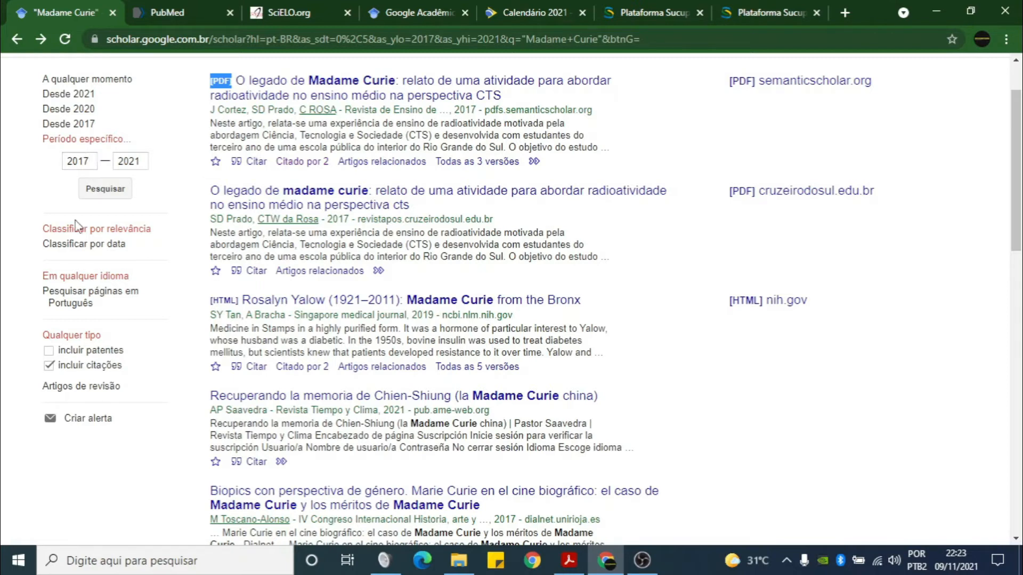
{"action": "left_click", "coordinate": [217, 299]}
{"action": "left_click_drag", "start_coordinate": [217, 299], "coordinate": [242, 300]}
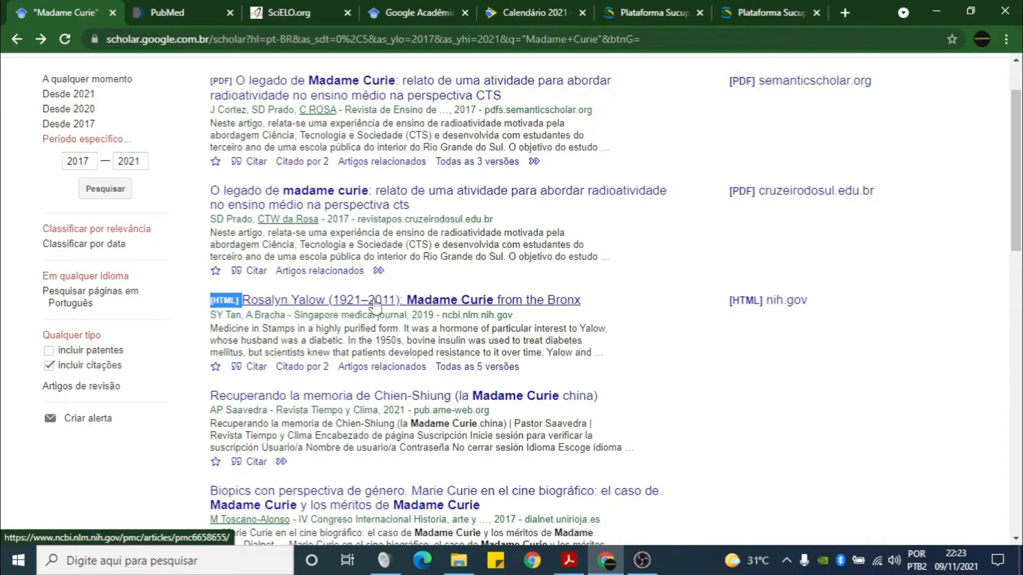
Open the HTML result "Rosalyn Yalow (1921–2011): Madame Curie from the Bronx" and skim its opening sections
{"action": "left_click", "coordinate": [468, 306]}
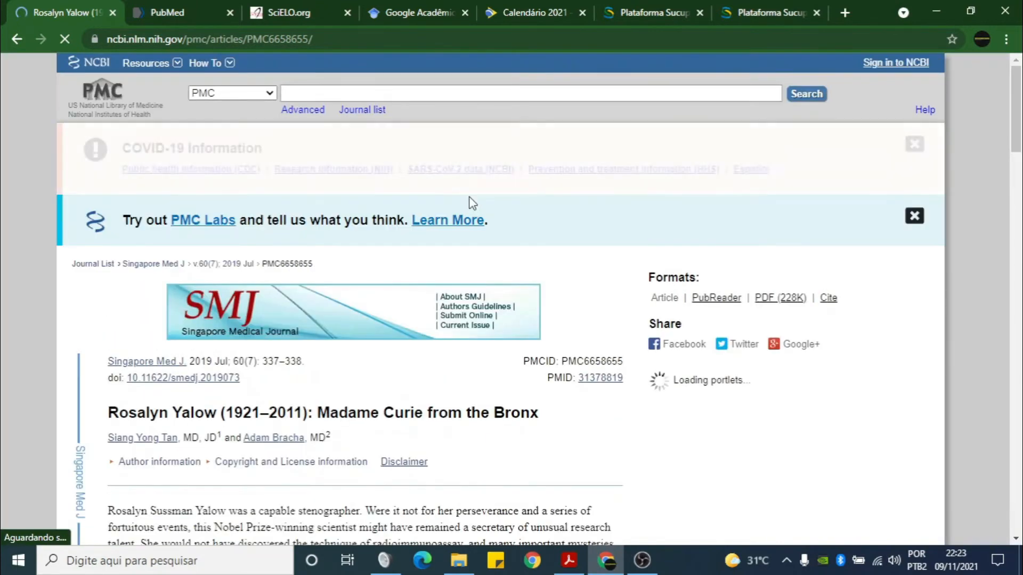
{"action": "scroll", "coordinate": [458, 264], "scroll_direction": "down", "scroll_amount": 3}
{"action": "scroll", "coordinate": [393, 274], "scroll_direction": "down", "scroll_amount": 3}
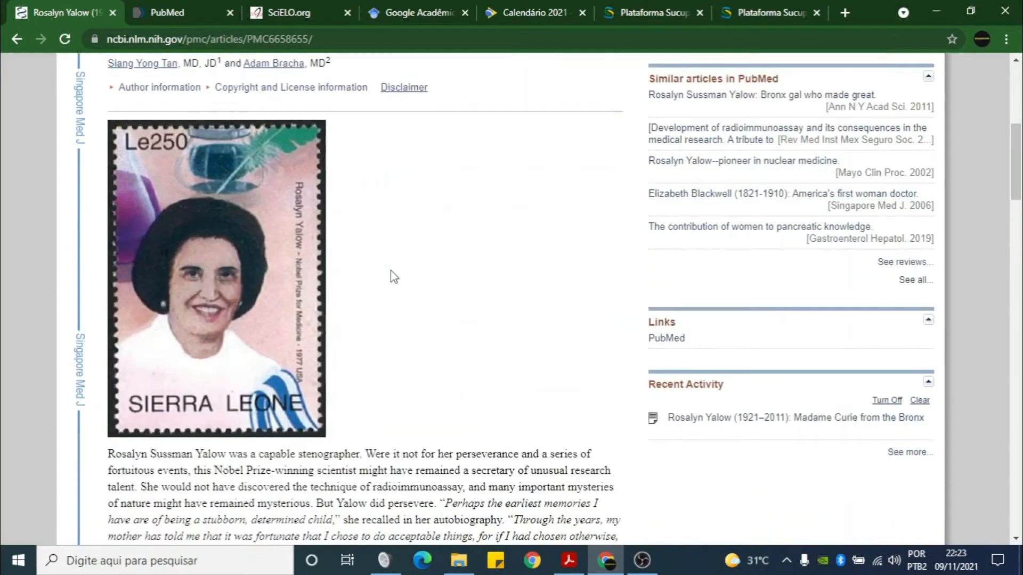
{"action": "scroll", "coordinate": [334, 242], "scroll_direction": "down", "scroll_amount": 6}
{"action": "scroll", "coordinate": [352, 216], "scroll_direction": "down", "scroll_amount": 3}
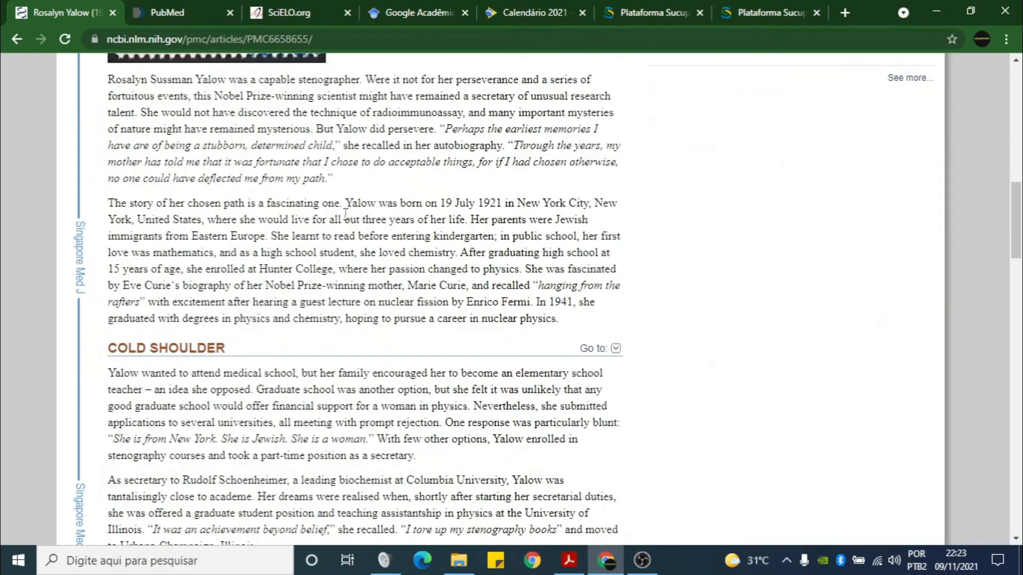
{"action": "scroll", "coordinate": [472, 265], "scroll_direction": "up", "scroll_amount": 9}
{"action": "mouse_move", "coordinate": [736, 215]}
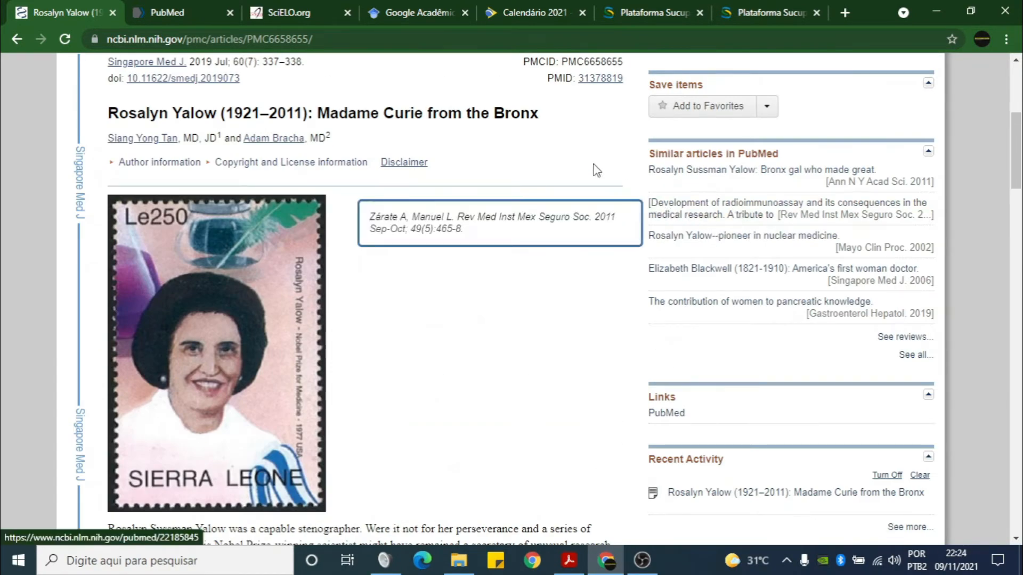
{"action": "scroll", "coordinate": [588, 137], "scroll_direction": "up", "scroll_amount": 3}
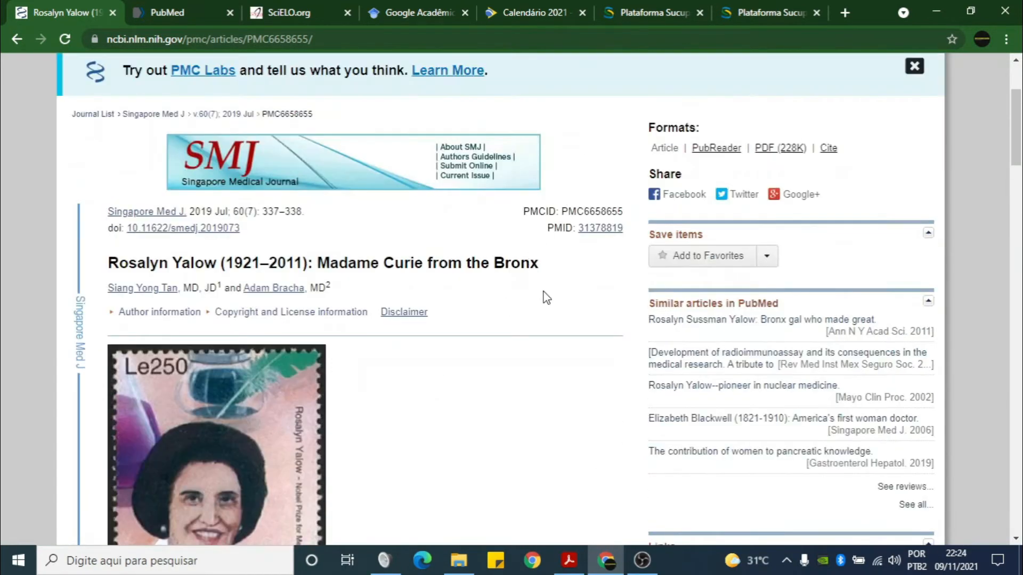
Look through the full article down to its bibliography, then reopen it from the recent activity entry
{"action": "scroll", "coordinate": [546, 297], "scroll_direction": "down", "scroll_amount": 4}
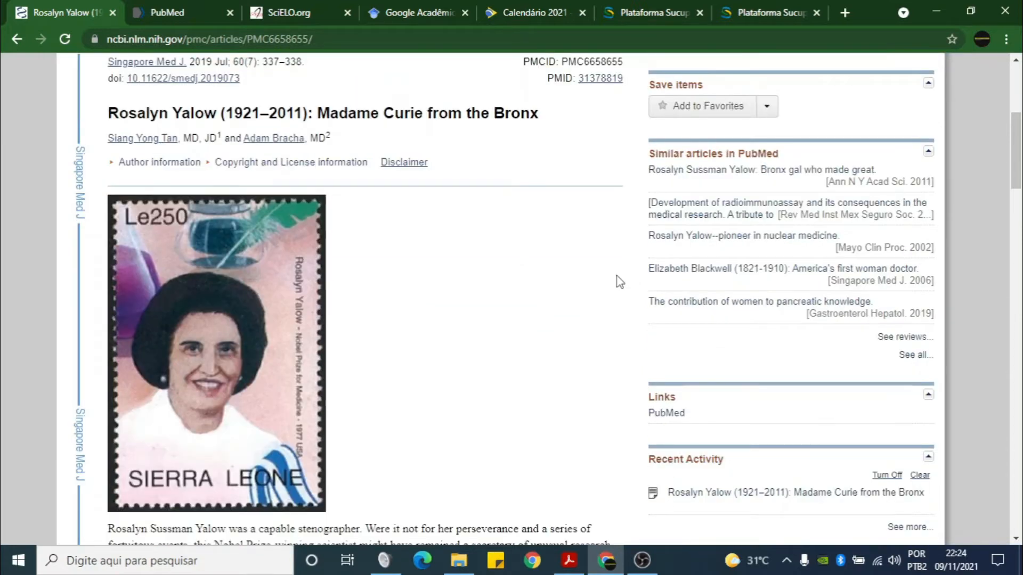
{"action": "scroll", "coordinate": [615, 288], "scroll_direction": "down", "scroll_amount": 3}
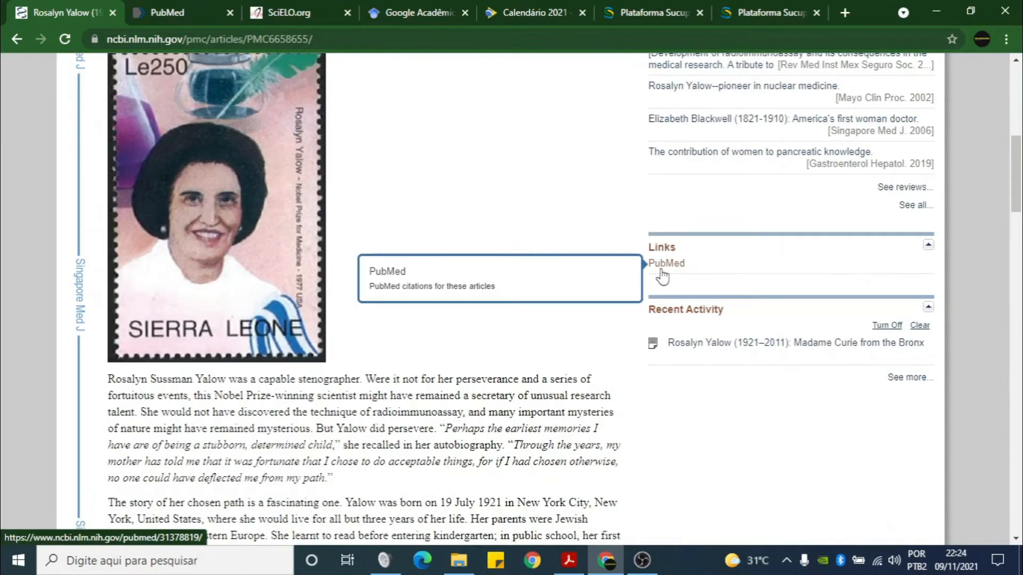
{"action": "scroll", "coordinate": [568, 224], "scroll_direction": "down", "scroll_amount": 5}
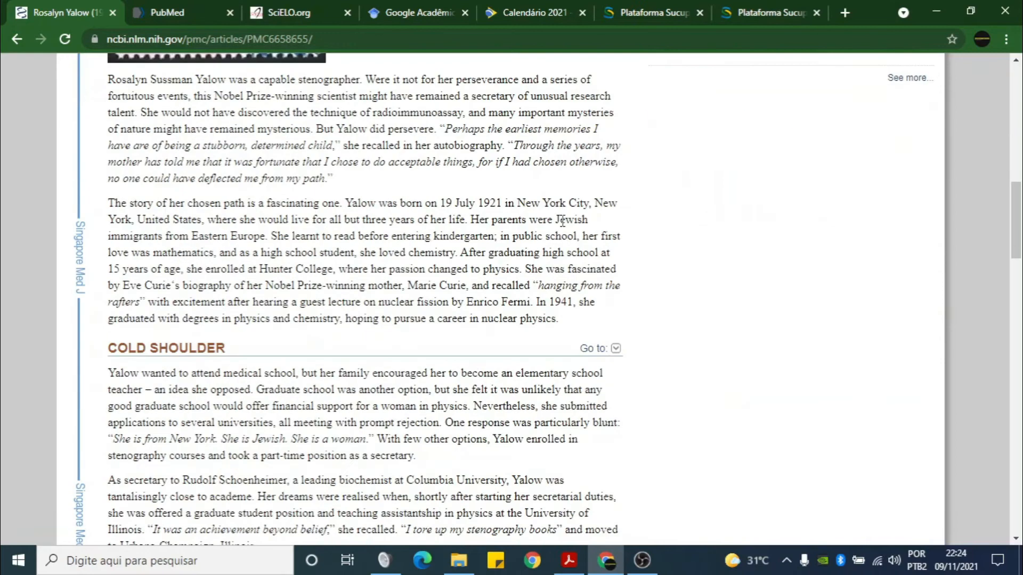
{"action": "scroll", "coordinate": [562, 221], "scroll_direction": "down", "scroll_amount": 20}
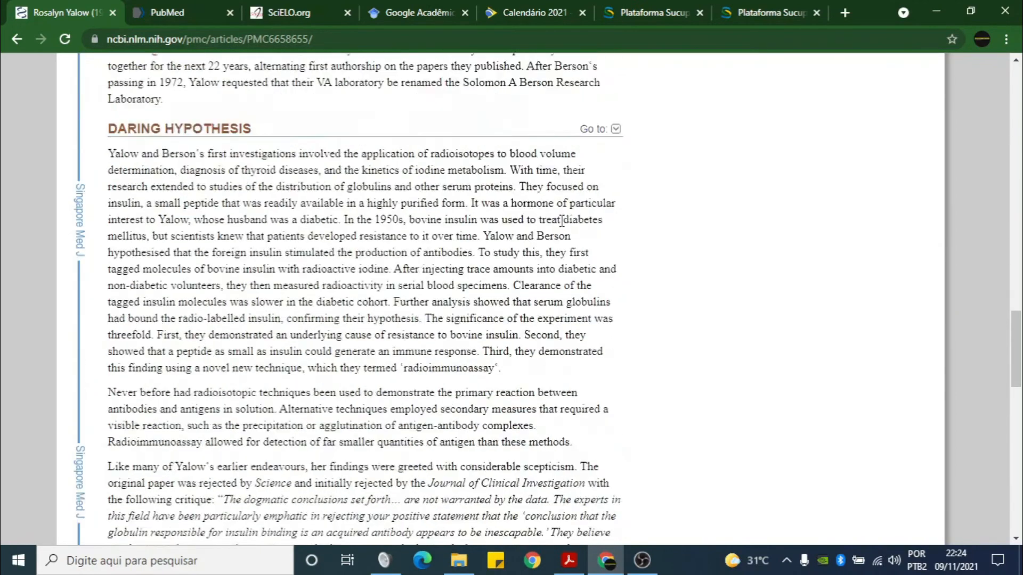
{"action": "scroll", "coordinate": [562, 221], "scroll_direction": "down", "scroll_amount": 10}
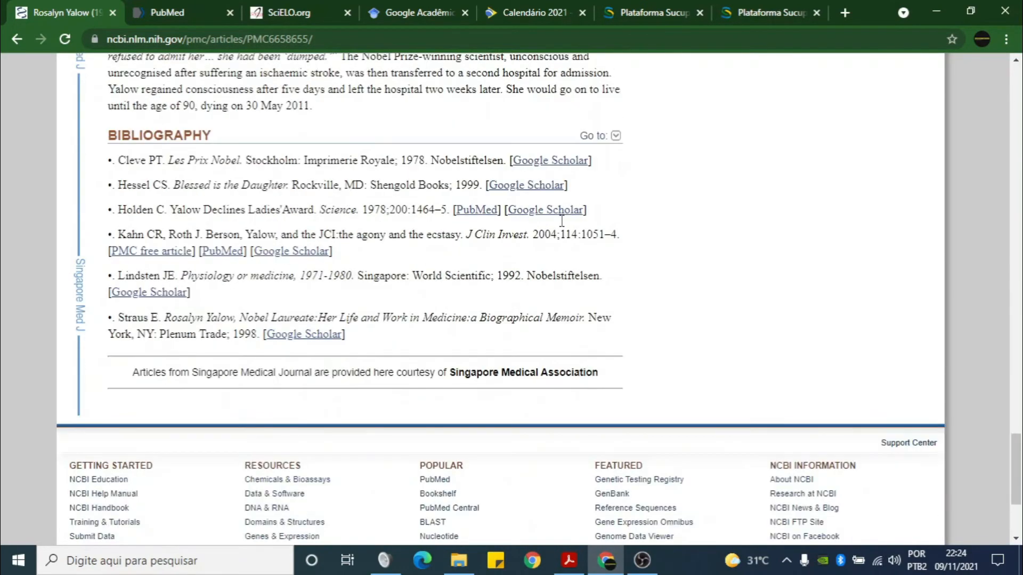
{"action": "scroll", "coordinate": [647, 287], "scroll_direction": "up", "scroll_amount": 5}
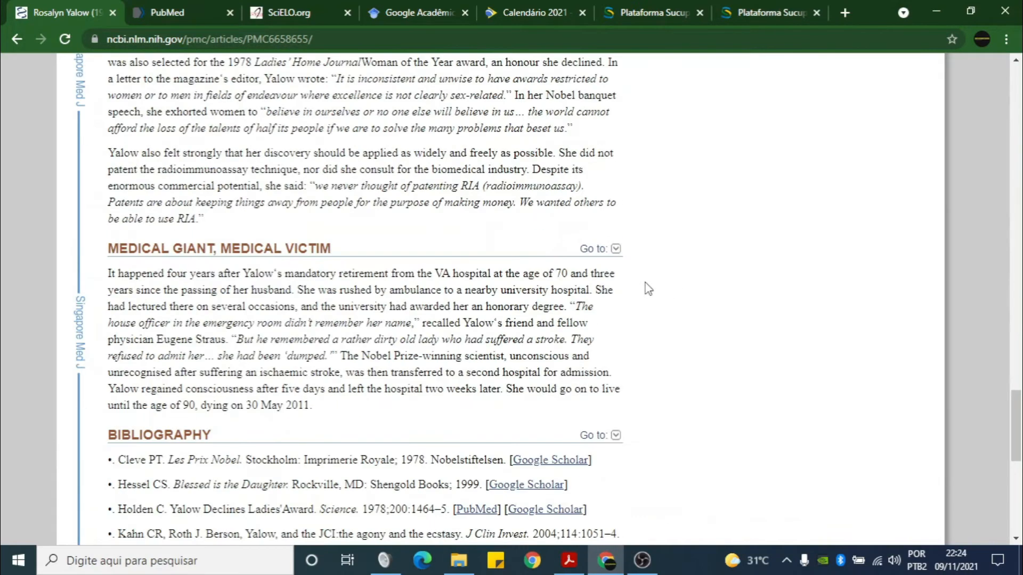
{"action": "scroll", "coordinate": [648, 289], "scroll_direction": "up", "scroll_amount": 20}
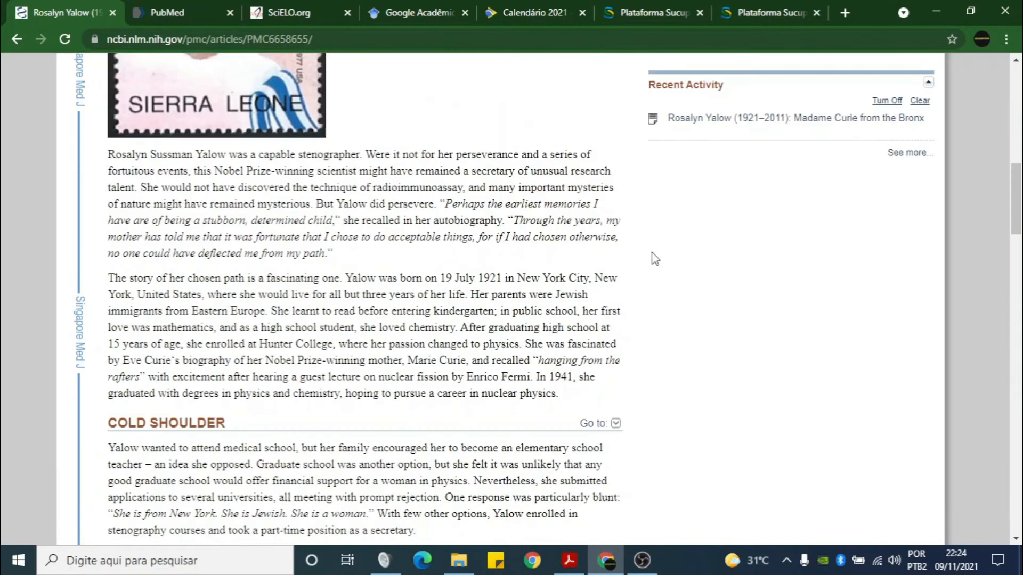
{"action": "scroll", "coordinate": [655, 259], "scroll_direction": "up", "scroll_amount": 5}
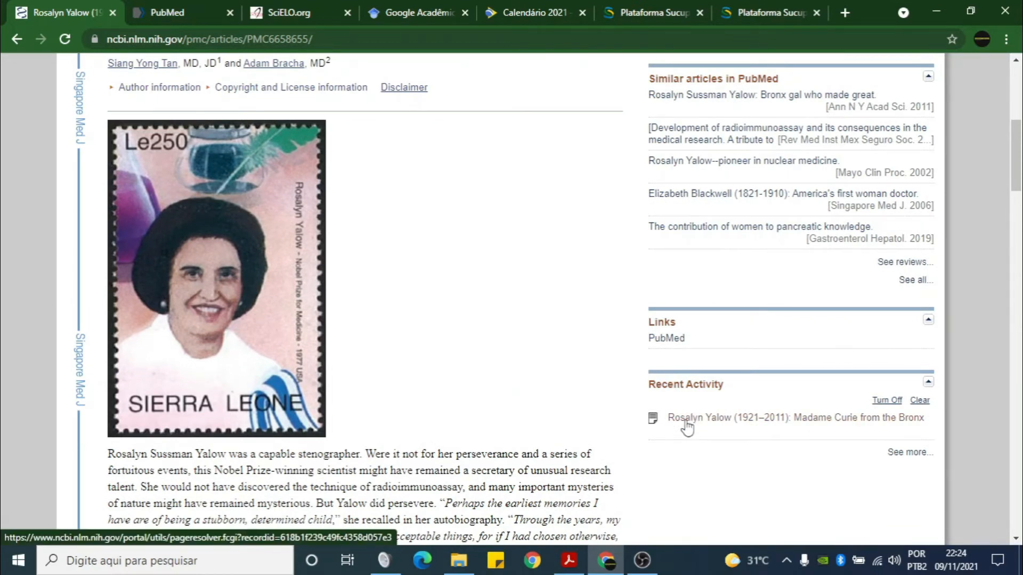
{"action": "left_click", "coordinate": [687, 421]}
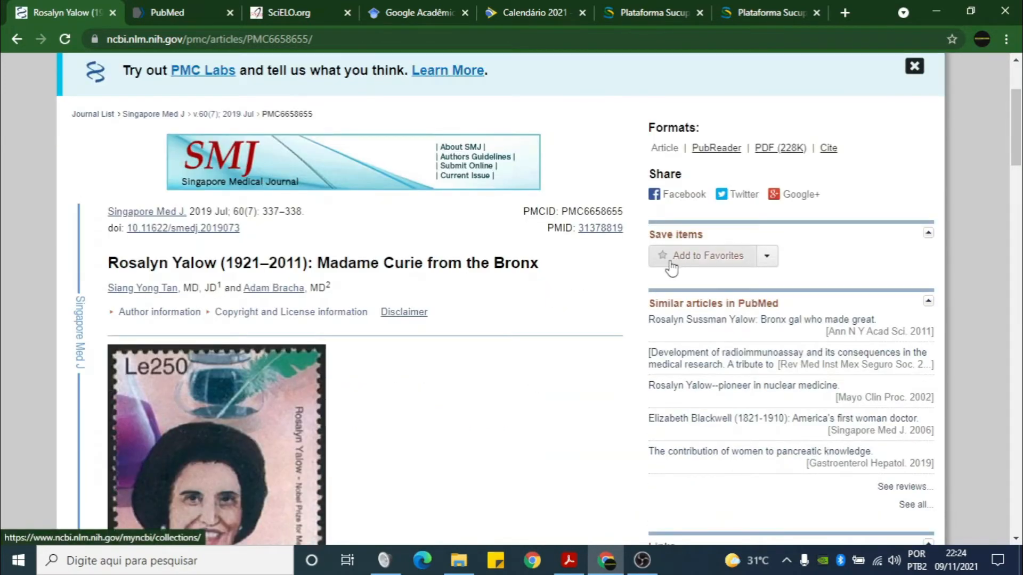
Open the PDF version of the article, look through both pages and return to the article's web page
{"action": "left_click", "coordinate": [787, 149]}
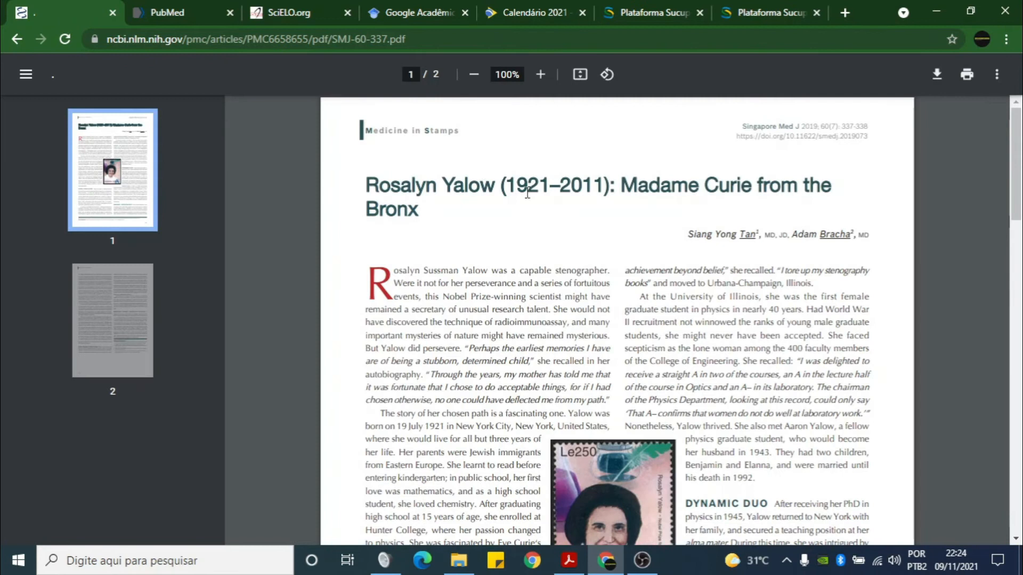
{"action": "left_click", "coordinate": [153, 293]}
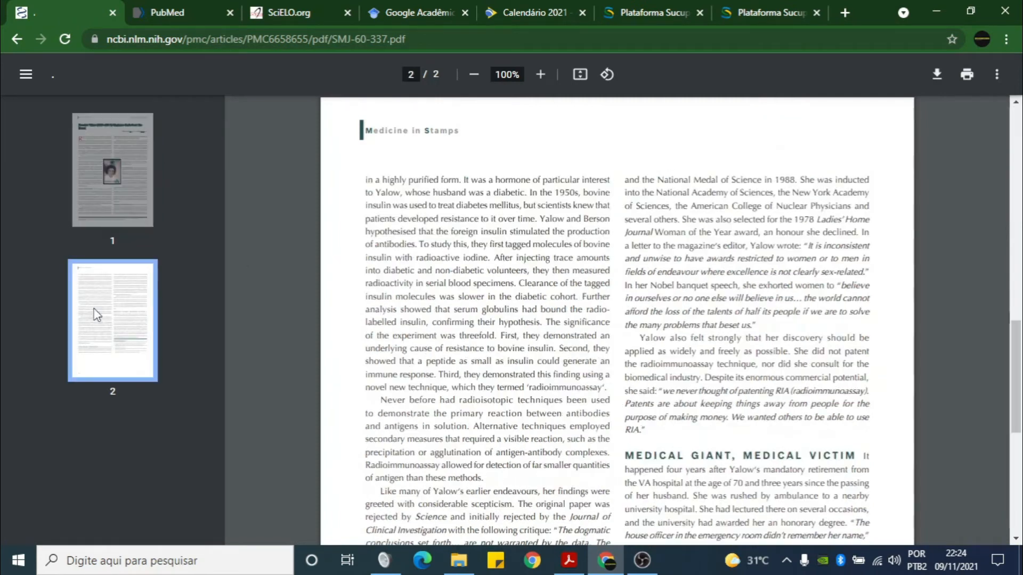
{"action": "left_click", "coordinate": [102, 164]}
{"action": "scroll", "coordinate": [480, 161], "scroll_direction": "down", "scroll_amount": 10}
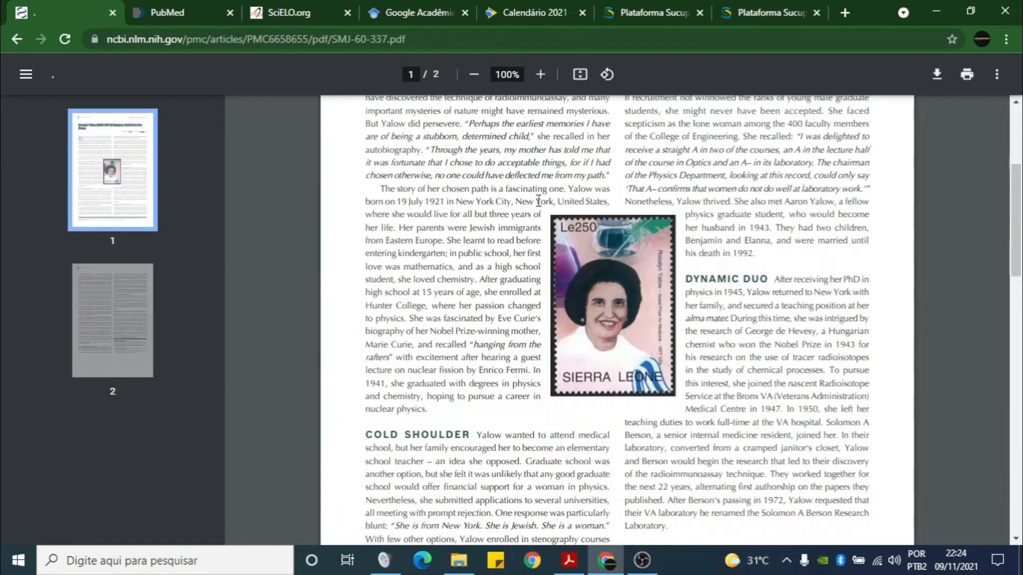
{"action": "scroll", "coordinate": [578, 181], "scroll_direction": "down", "scroll_amount": 13}
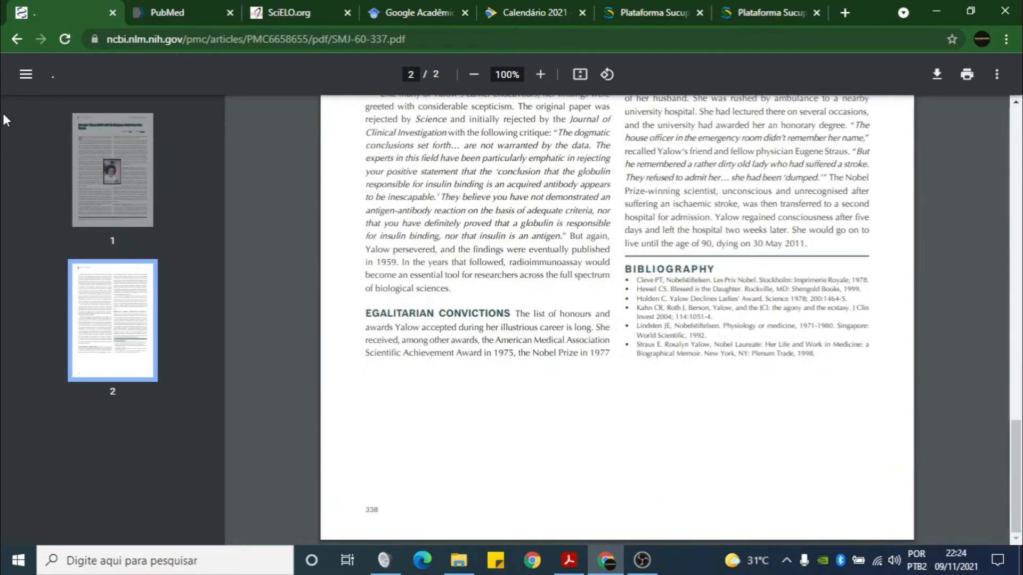
{"action": "left_click", "coordinate": [24, 38]}
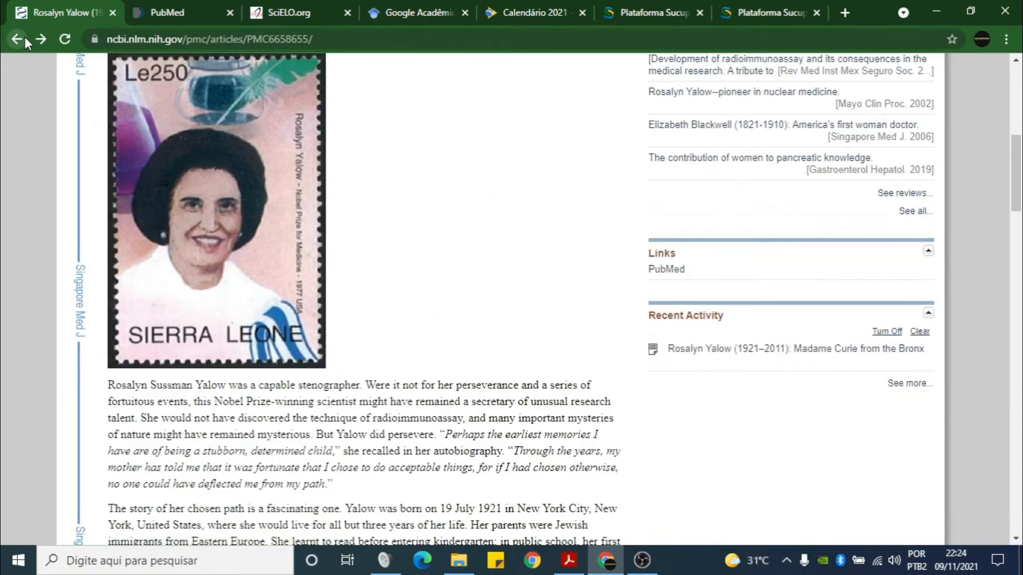
Open the PDF result "O legado de Madame Curie" from the search results and highlight its Portuguese and English titles
{"action": "left_click", "coordinate": [25, 37]}
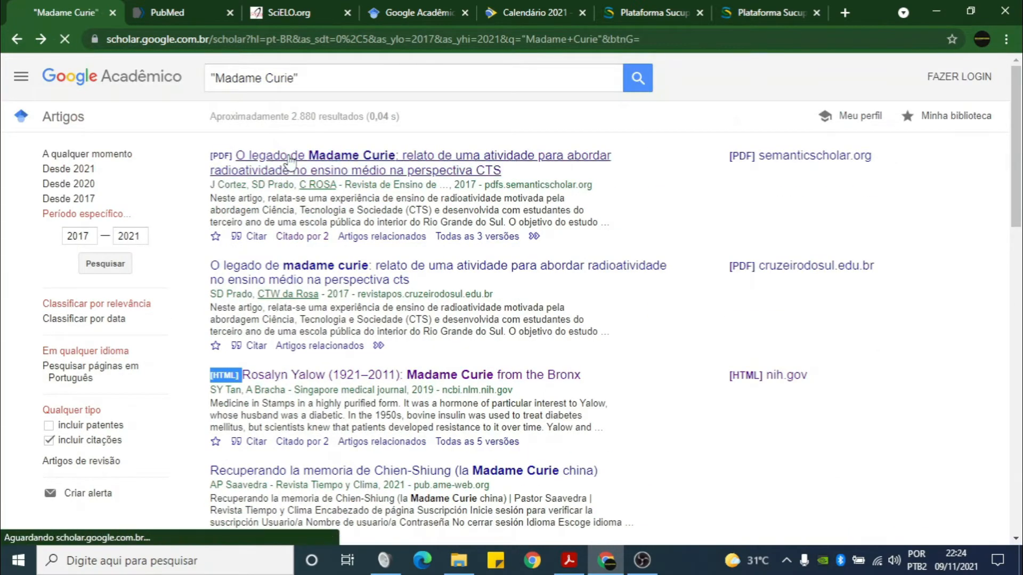
{"action": "left_click", "coordinate": [289, 159]}
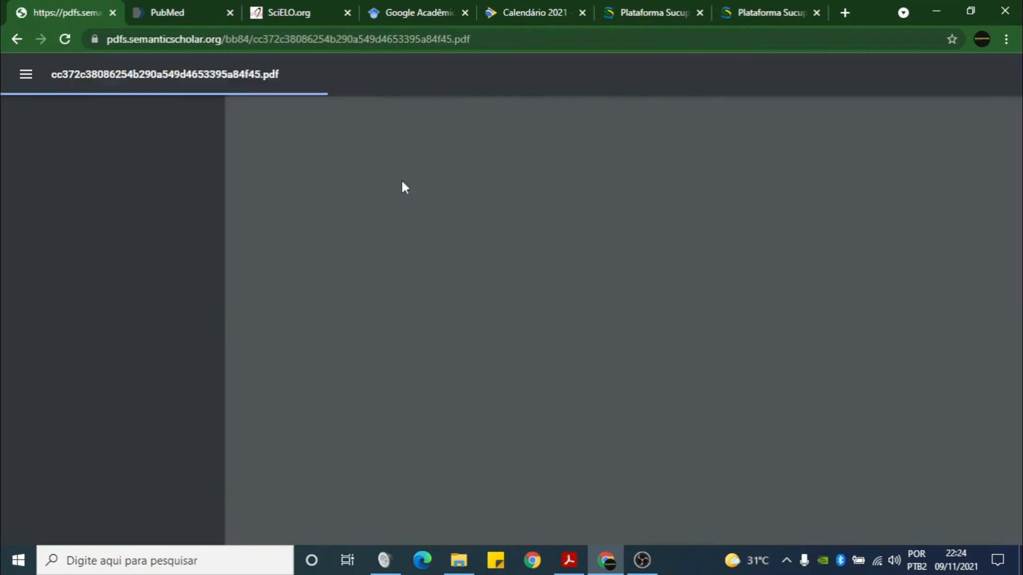
{"action": "scroll", "coordinate": [513, 211], "scroll_direction": "down", "scroll_amount": 2}
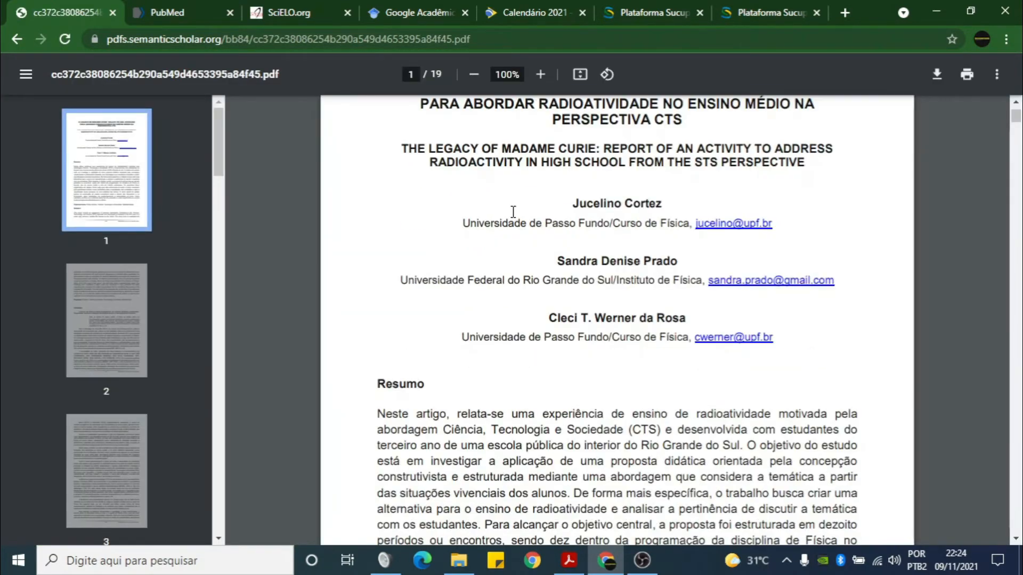
{"action": "scroll", "coordinate": [613, 172], "scroll_direction": "up", "scroll_amount": 2}
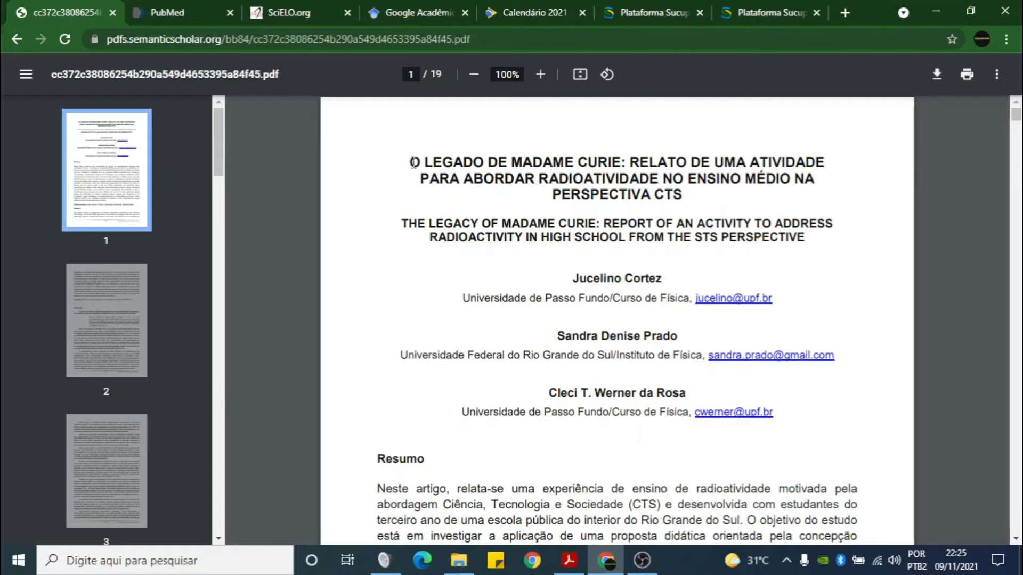
{"action": "left_click_drag", "start_coordinate": [415, 162], "coordinate": [690, 203]}
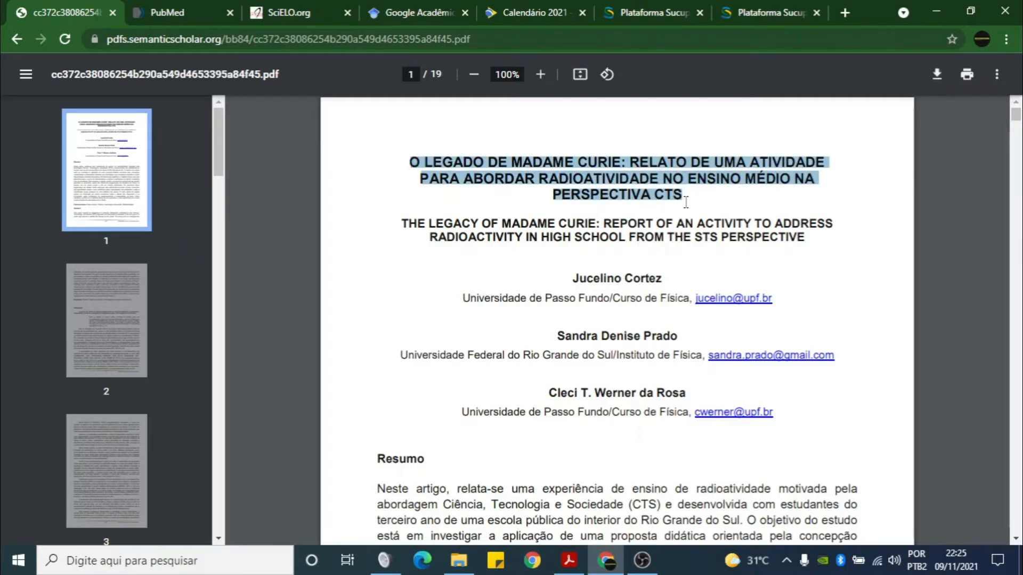
{"action": "left_click_drag", "start_coordinate": [402, 223], "coordinate": [806, 243]}
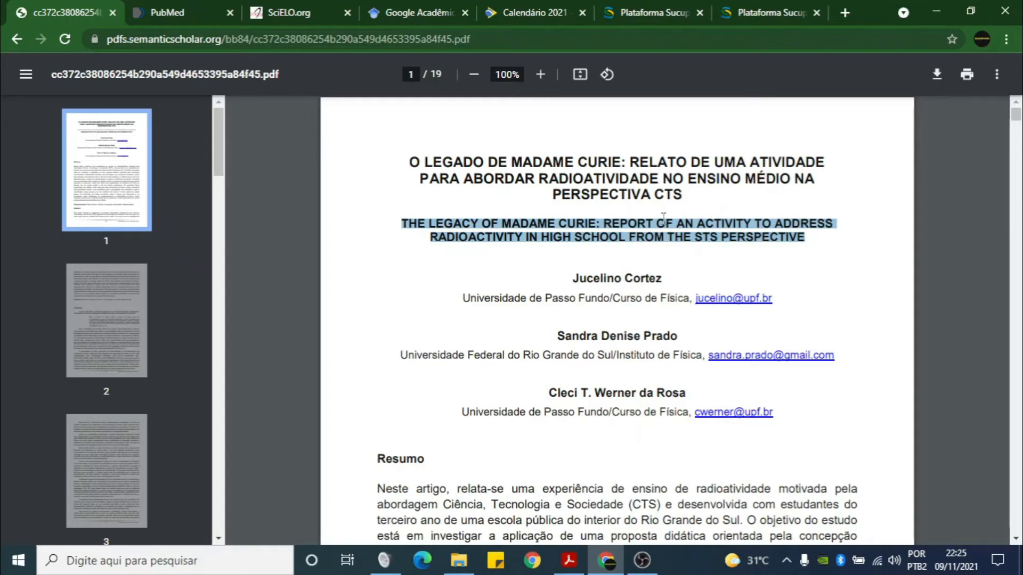
Highlight the three authors' names under the titles and the first author's university affiliation
{"action": "scroll", "coordinate": [663, 216], "scroll_direction": "down", "scroll_amount": 3}
{"action": "left_click_drag", "start_coordinate": [573, 128], "coordinate": [660, 129]}
{"action": "left_click_drag", "start_coordinate": [565, 185], "coordinate": [670, 186]}
{"action": "left_click_drag", "start_coordinate": [562, 243], "coordinate": [667, 243]}
{"action": "left_click_drag", "start_coordinate": [471, 149], "coordinate": [651, 146]}
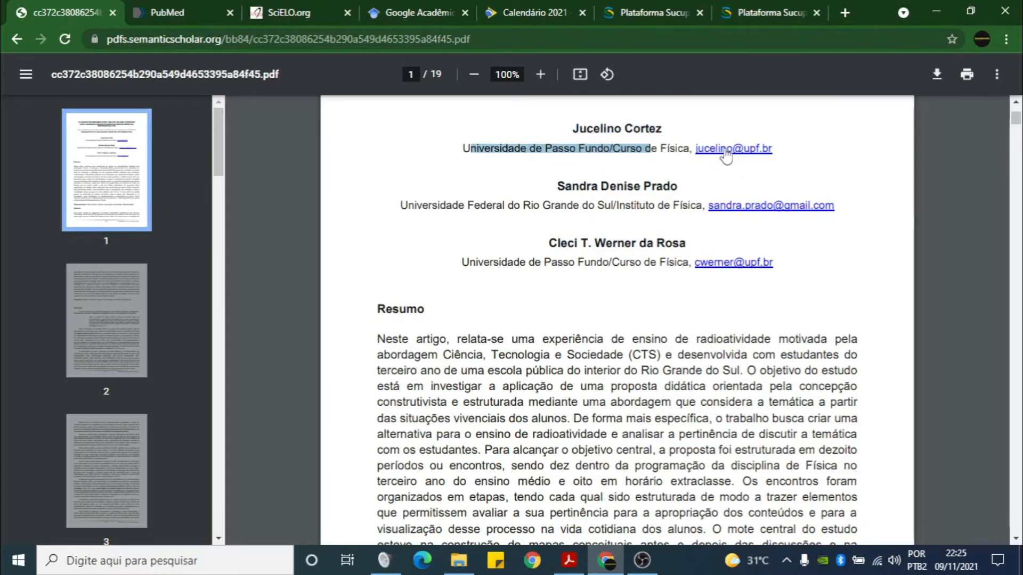
Highlight the full Resumo paragraph and look over the article's first page from the authors to the abstract
{"action": "scroll", "coordinate": [729, 161], "scroll_direction": "down", "scroll_amount": 3}
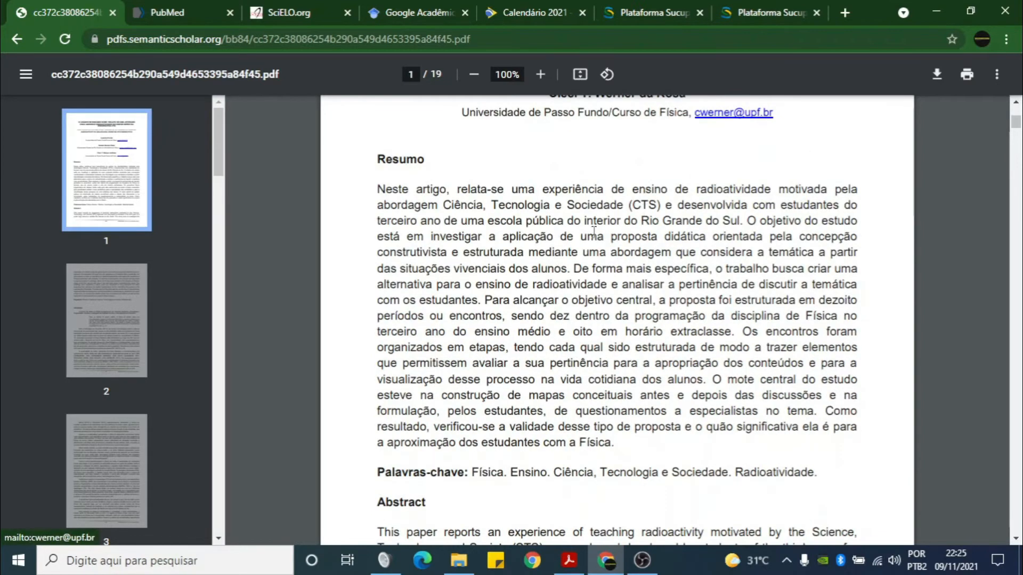
{"action": "mouse_move", "coordinate": [383, 191]}
{"action": "left_mouse_down"}
{"action": "mouse_move", "coordinate": [613, 301]}
{"action": "mouse_move", "coordinate": [559, 413]}
{"action": "mouse_move", "coordinate": [619, 453]}
{"action": "mouse_move", "coordinate": [621, 444]}
{"action": "mouse_move", "coordinate": [514, 364]}
{"action": "mouse_move", "coordinate": [379, 205]}
{"action": "mouse_move", "coordinate": [373, 177]}
{"action": "left_mouse_up"}
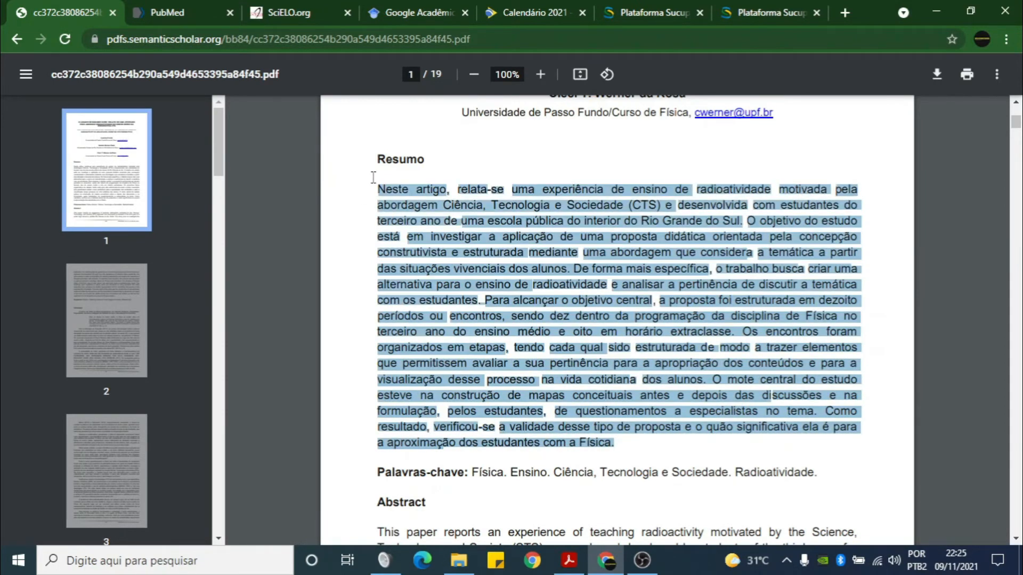
{"action": "scroll", "coordinate": [602, 307], "scroll_direction": "up", "scroll_amount": 4}
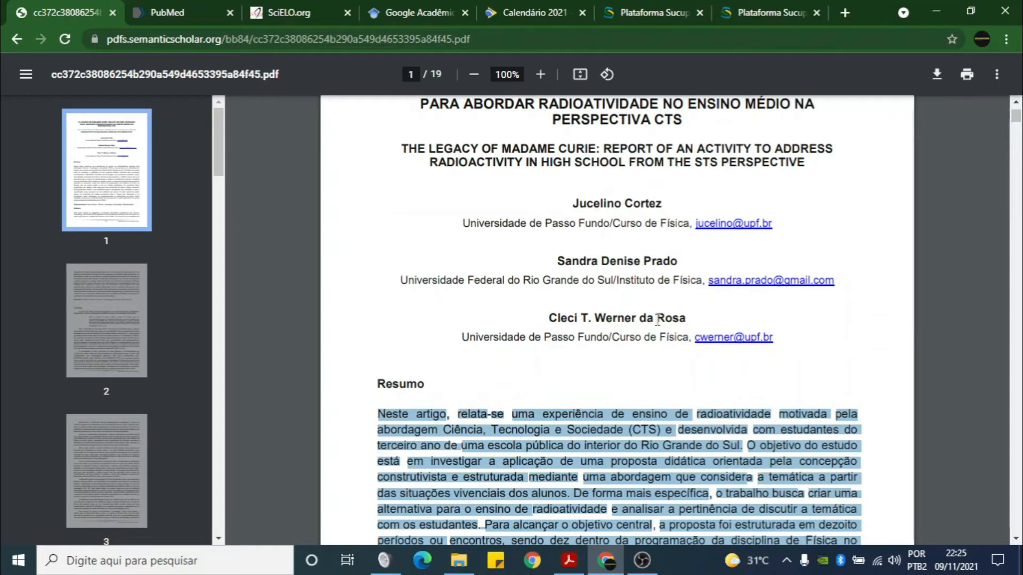
{"action": "scroll", "coordinate": [573, 371], "scroll_direction": "down", "scroll_amount": 1}
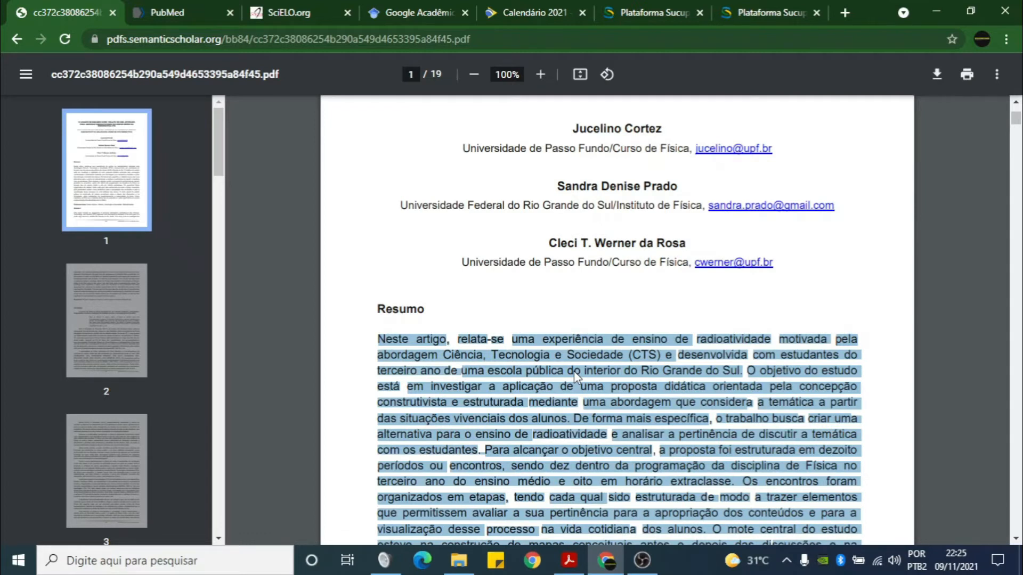
{"action": "scroll", "coordinate": [503, 309], "scroll_direction": "down", "scroll_amount": 4}
{"action": "scroll", "coordinate": [564, 245], "scroll_direction": "up", "scroll_amount": 1}
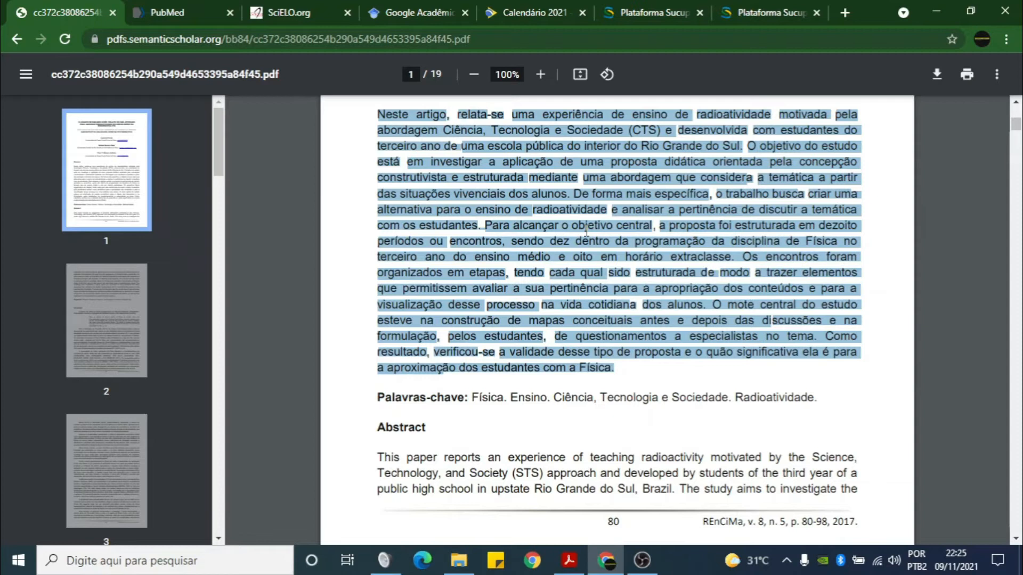
{"action": "scroll", "coordinate": [586, 230], "scroll_direction": "down", "scroll_amount": 2}
{"action": "scroll", "coordinate": [597, 233], "scroll_direction": "up", "scroll_amount": 2}
{"action": "scroll", "coordinate": [596, 232], "scroll_direction": "up", "scroll_amount": 2}
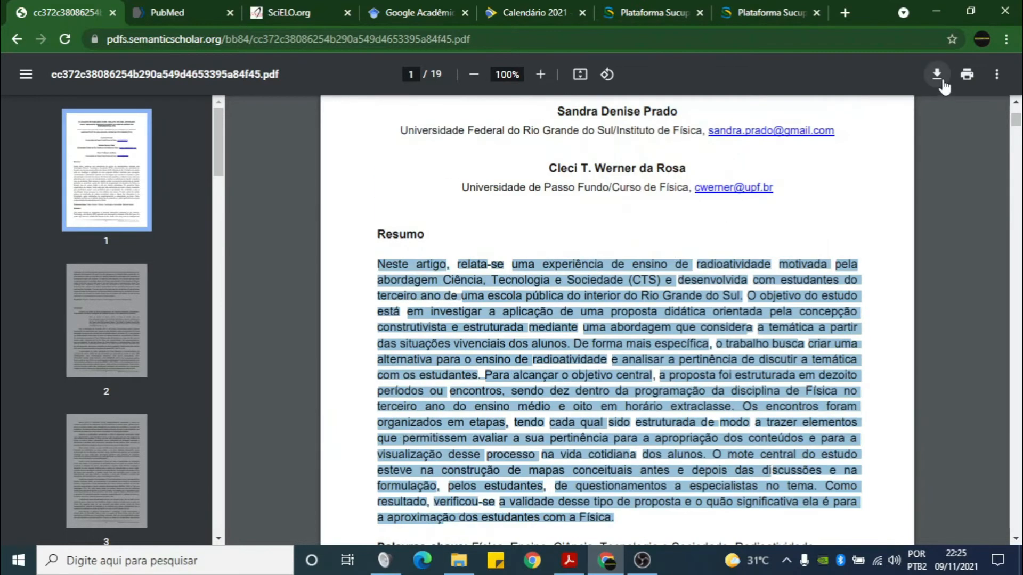
Return to the search results, select the NBR 6023 reference in the first article's citation options, and close them
{"action": "left_click", "coordinate": [18, 36]}
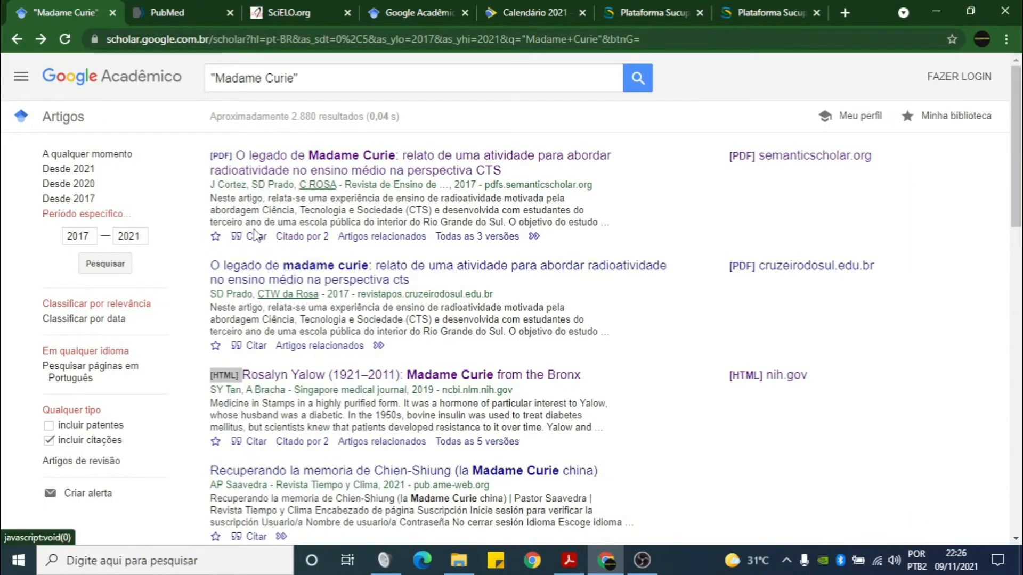
{"action": "left_click", "coordinate": [256, 236]}
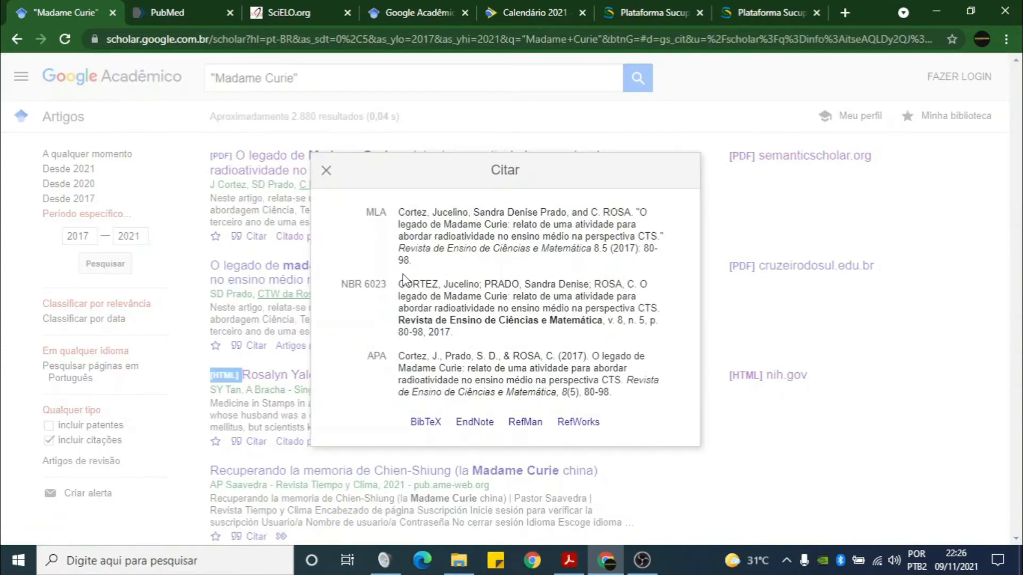
{"action": "triple_click", "coordinate": [456, 334]}
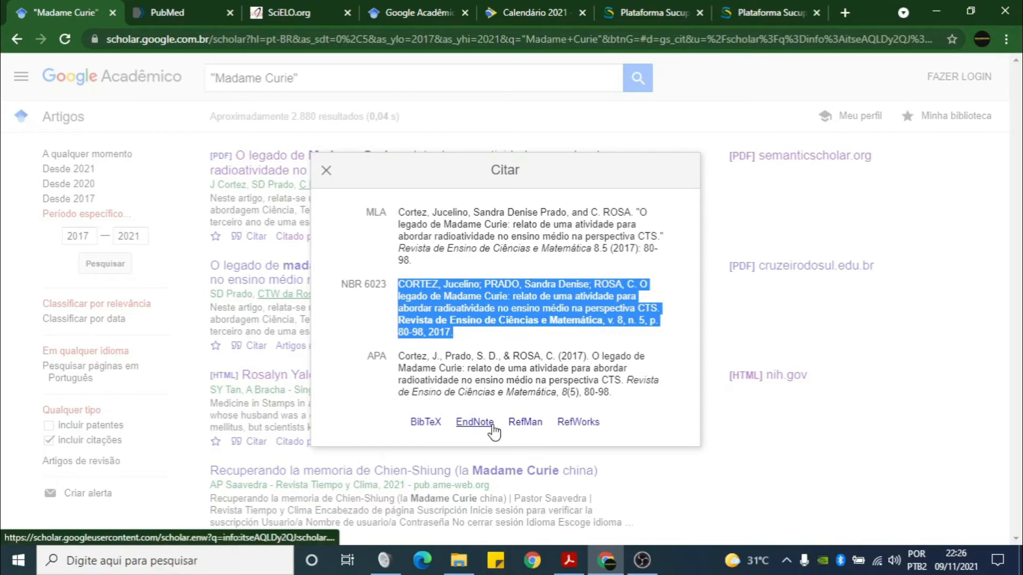
{"action": "left_click", "coordinate": [326, 171]}
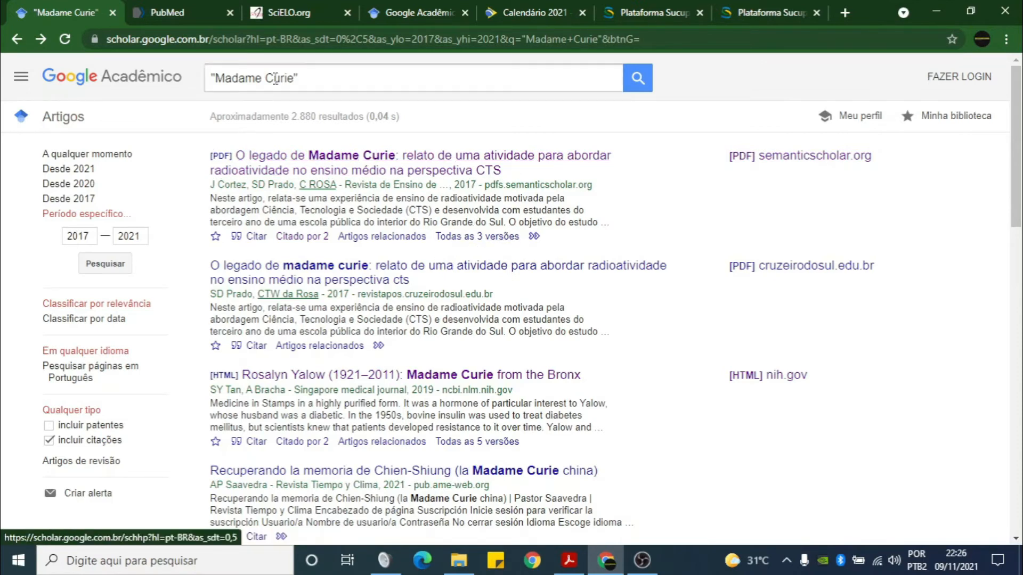
Replace the search query with Química Ensino, run the search and highlight the approximate result count
{"action": "left_click", "coordinate": [307, 71]}
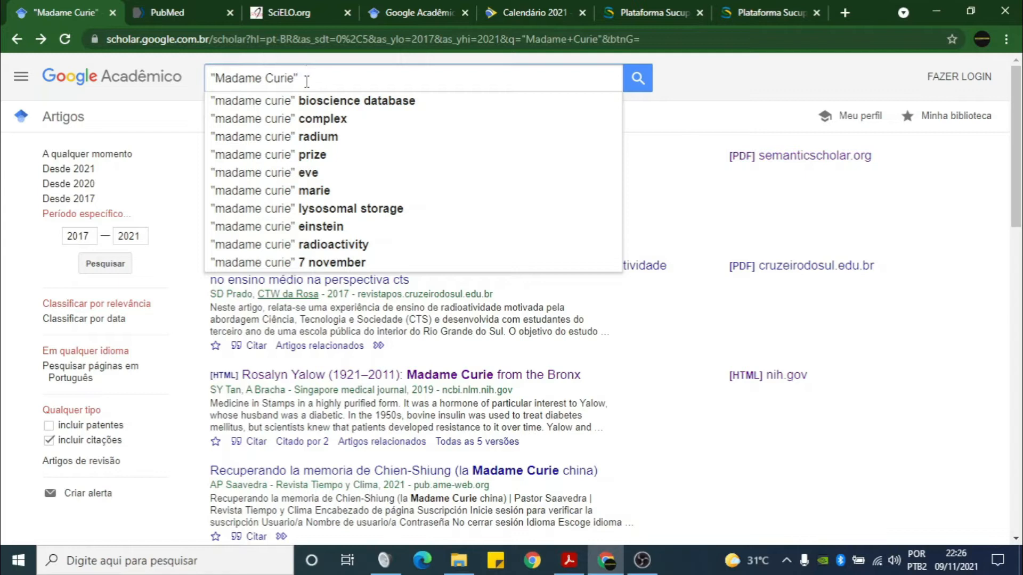
{"action": "left_click_drag", "start_coordinate": [306, 81], "coordinate": [209, 80]}
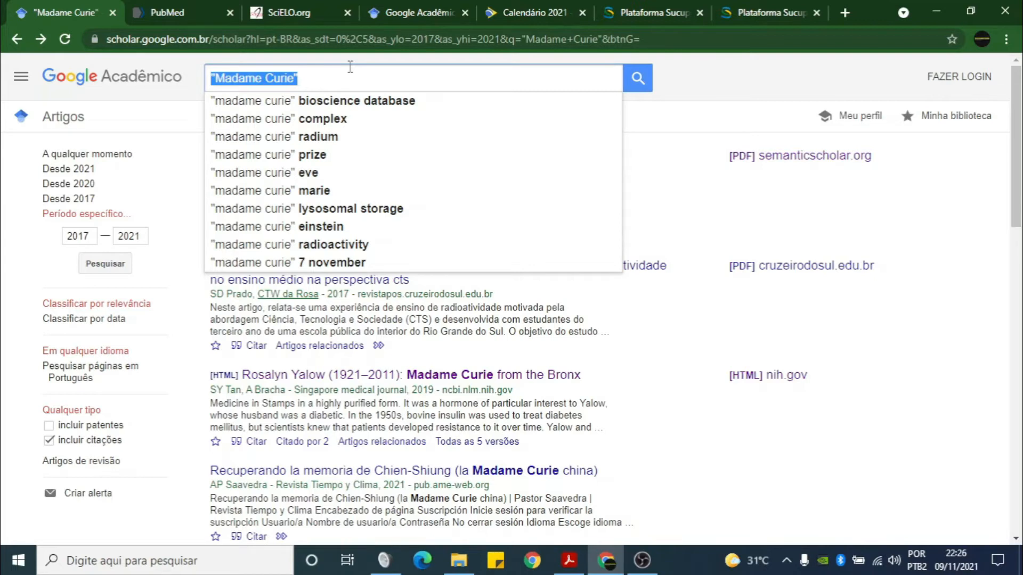
{"action": "type", "text": "Q"}
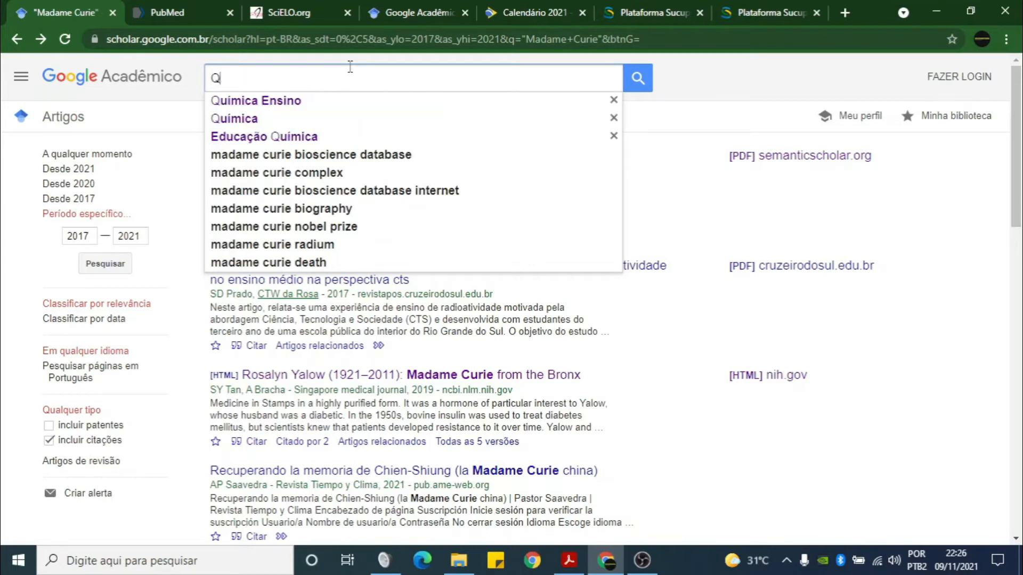
{"action": "type", "text": "uímica Ensino"}
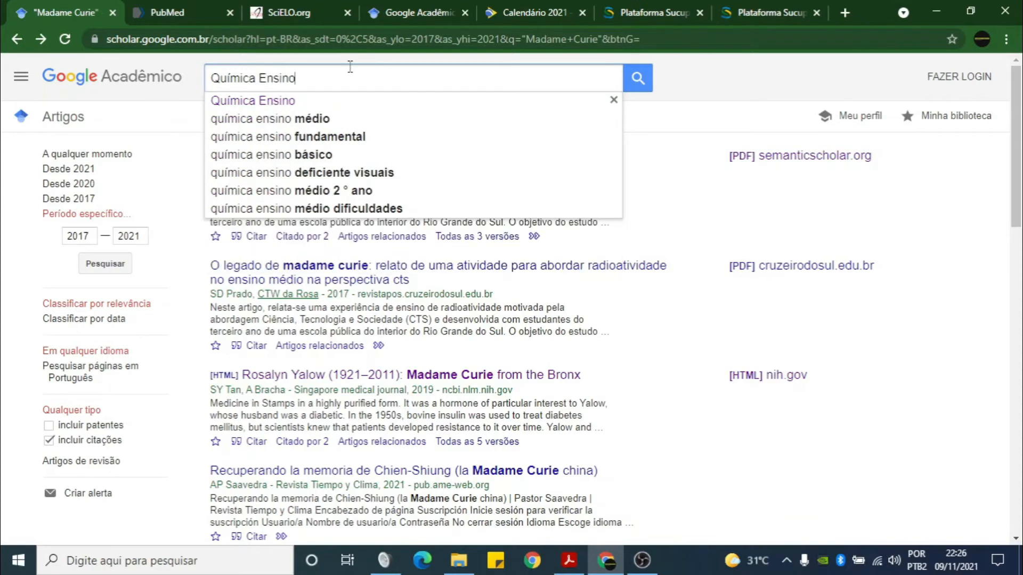
{"action": "key", "text": "Return"}
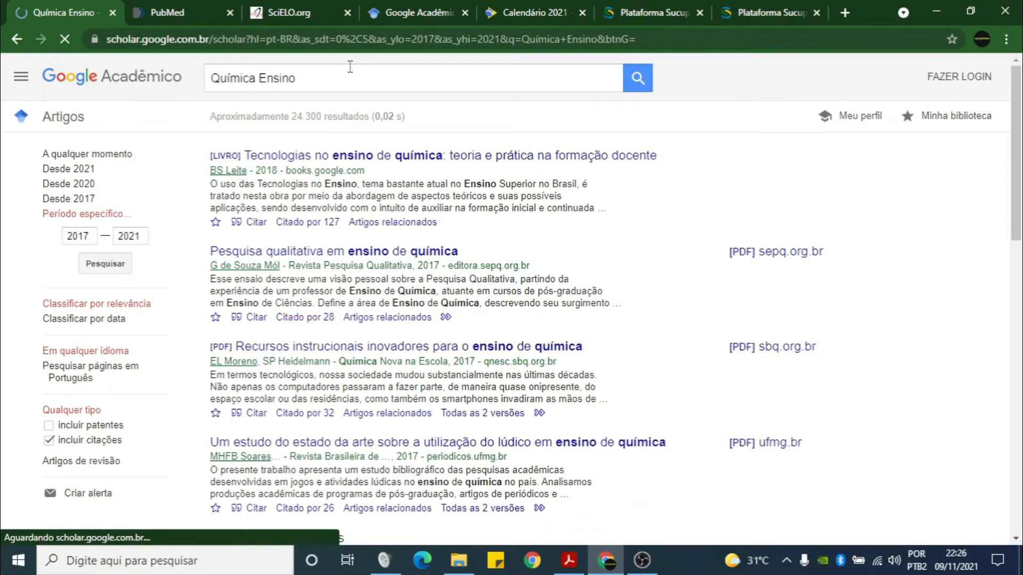
{"action": "left_click_drag", "start_coordinate": [291, 116], "coordinate": [375, 116]}
Search for the exact phrase "Química Ensino" in quotation marks and highlight the search time and result count
{"action": "left_click", "coordinate": [333, 79]}
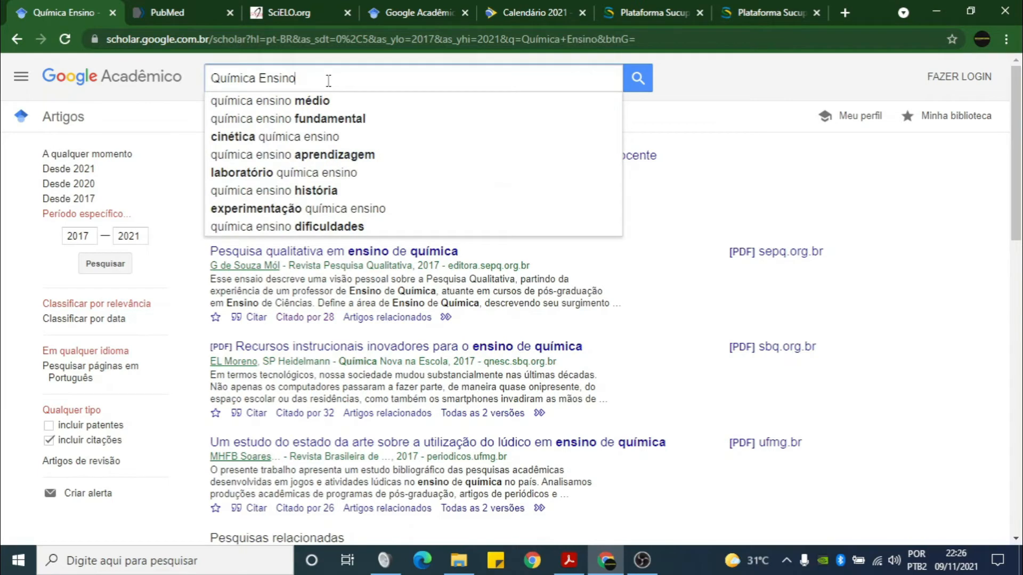
{"action": "type", "text": "\""}
{"action": "left_click", "coordinate": [212, 79]}
{"action": "type", "text": "\""}
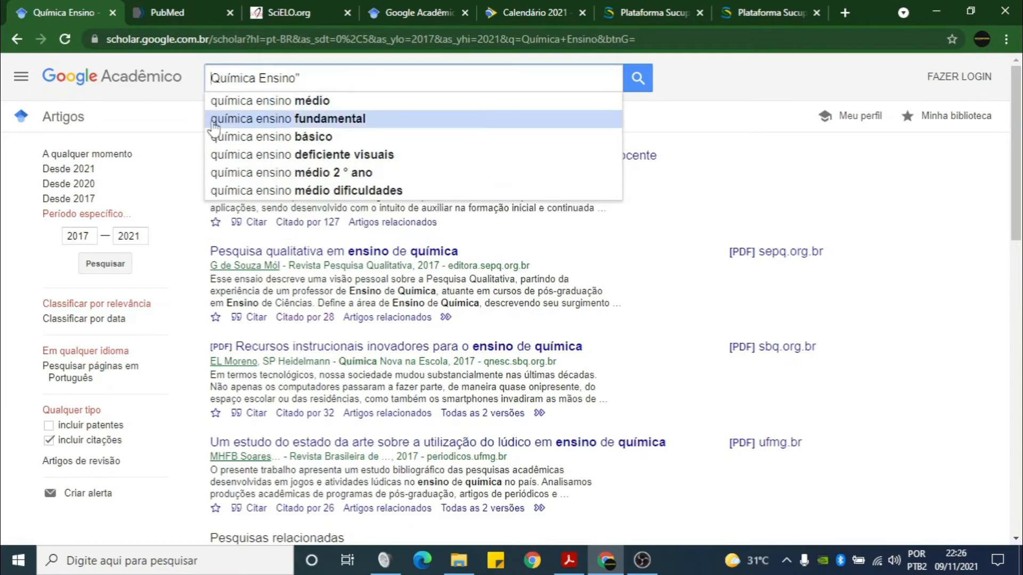
{"action": "left_click", "coordinate": [638, 80]}
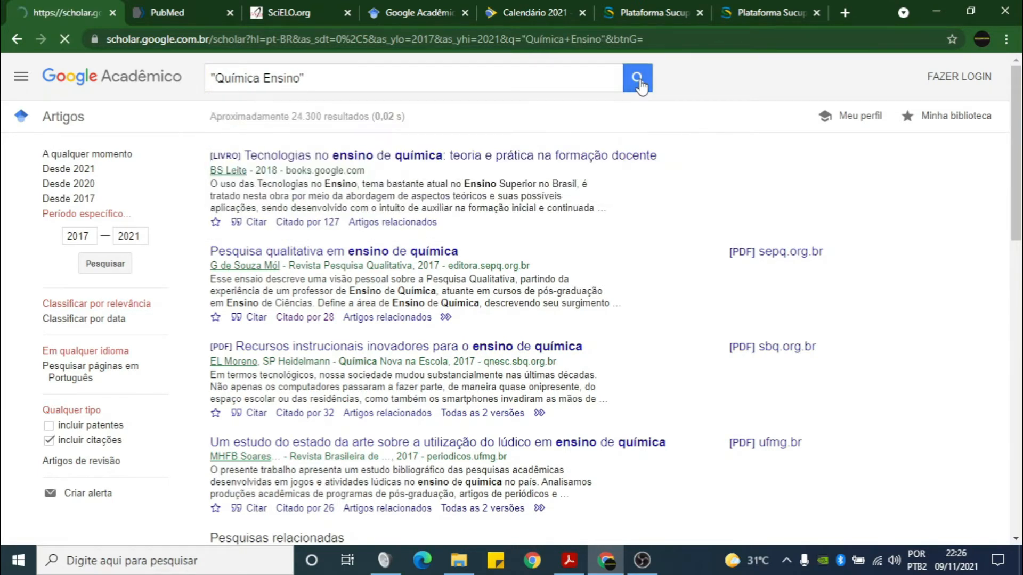
{"action": "left_click_drag", "start_coordinate": [367, 117], "coordinate": [397, 116]}
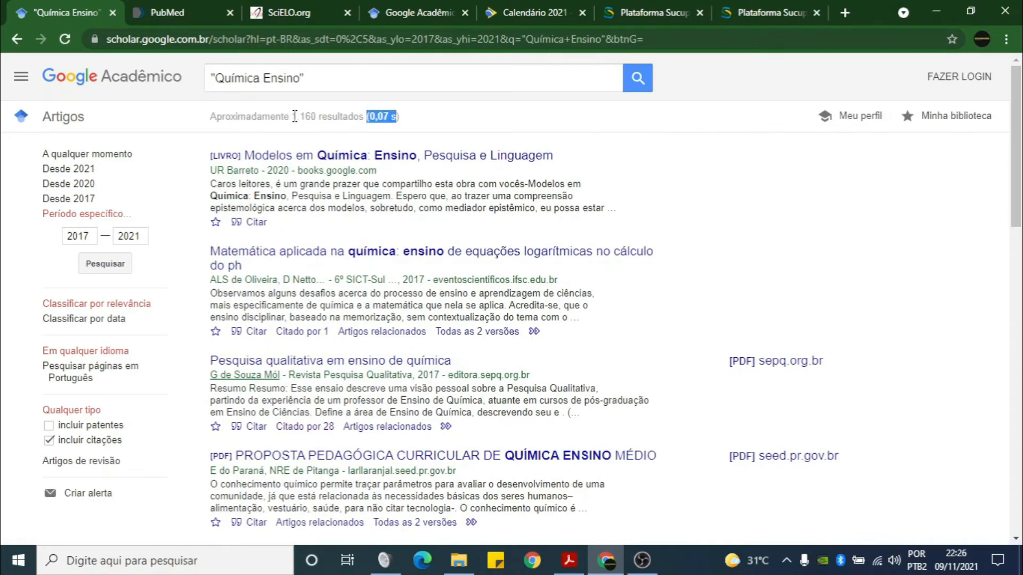
{"action": "left_click_drag", "start_coordinate": [295, 117], "coordinate": [324, 116]}
Highlight the quoted phrase in the search field and look through the results to see how it matches them
{"action": "left_click", "coordinate": [292, 85]}
{"action": "left_click_drag", "start_coordinate": [216, 78], "coordinate": [306, 78]}
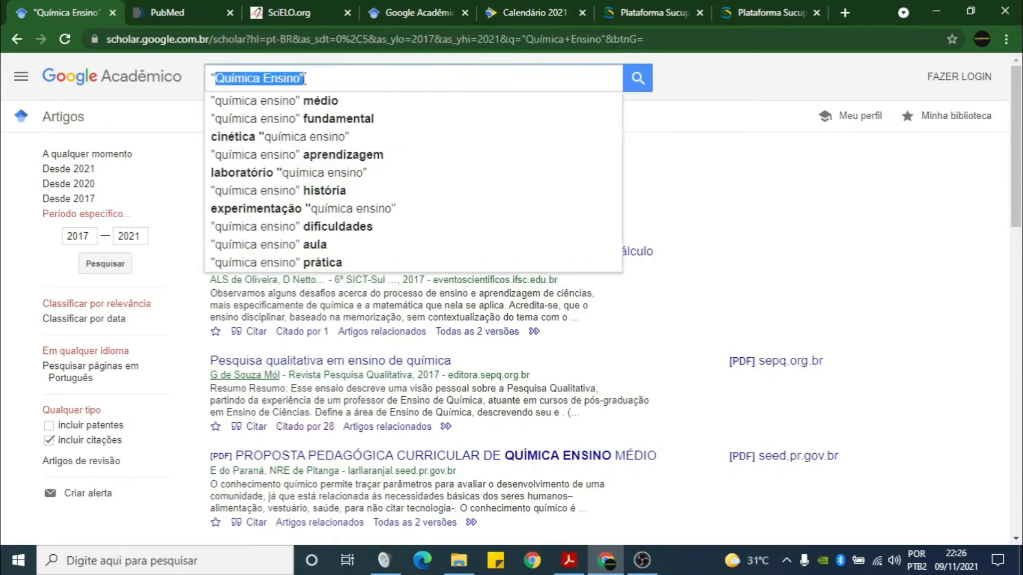
{"action": "left_click", "coordinate": [375, 79]}
{"action": "left_click", "coordinate": [660, 211]}
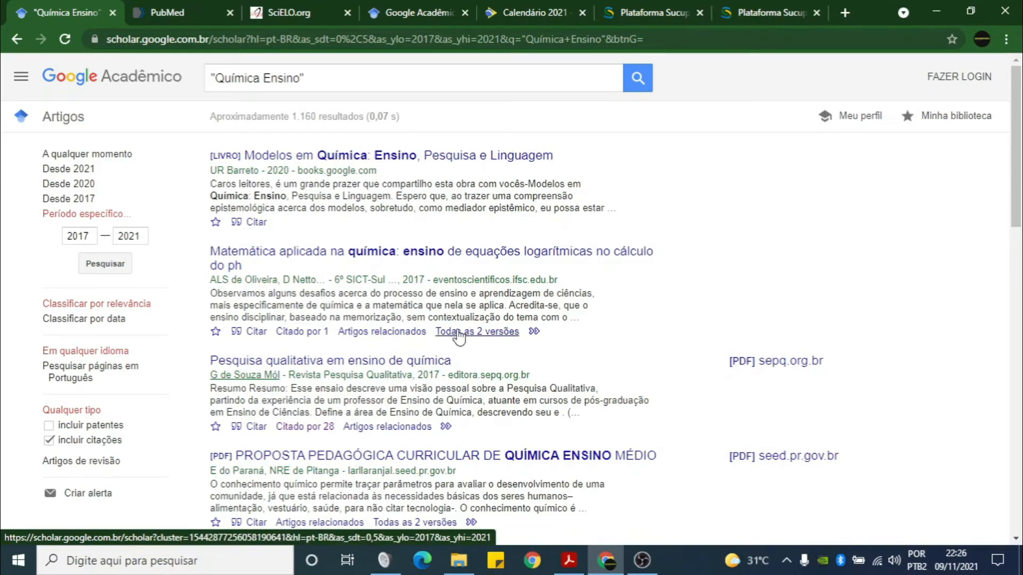
{"action": "scroll", "coordinate": [448, 299], "scroll_direction": "down", "scroll_amount": 3}
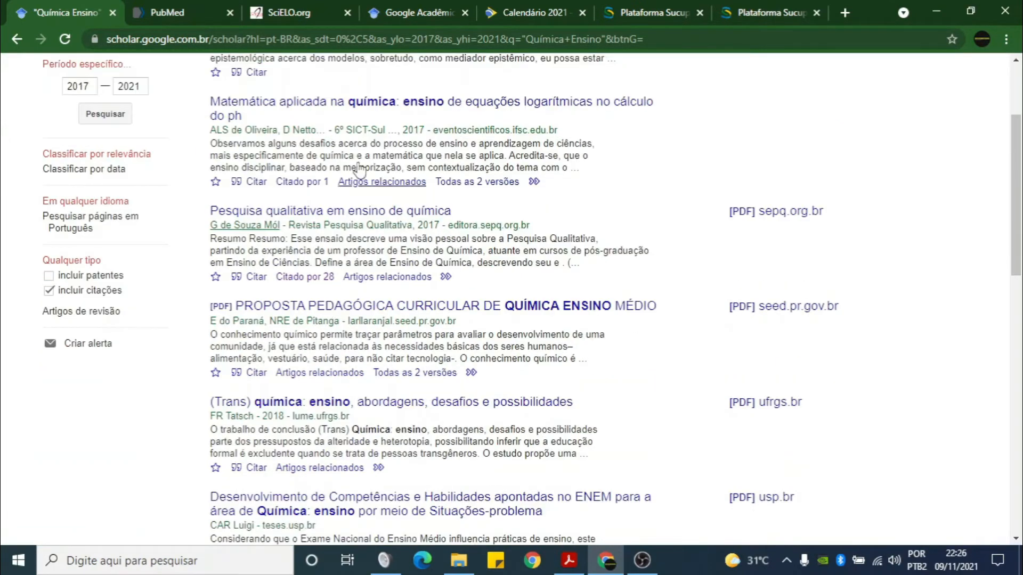
{"action": "scroll", "coordinate": [305, 128], "scroll_direction": "up", "scroll_amount": 3}
{"action": "left_click", "coordinate": [312, 80]}
{"action": "left_click_drag", "start_coordinate": [312, 80], "coordinate": [202, 88]}
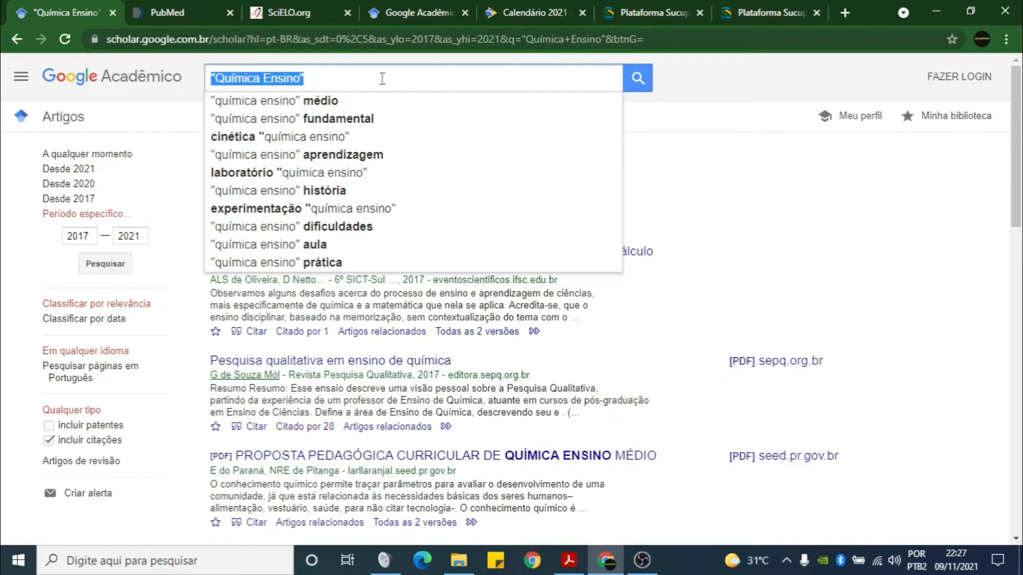
{"action": "left_click", "coordinate": [780, 161]}
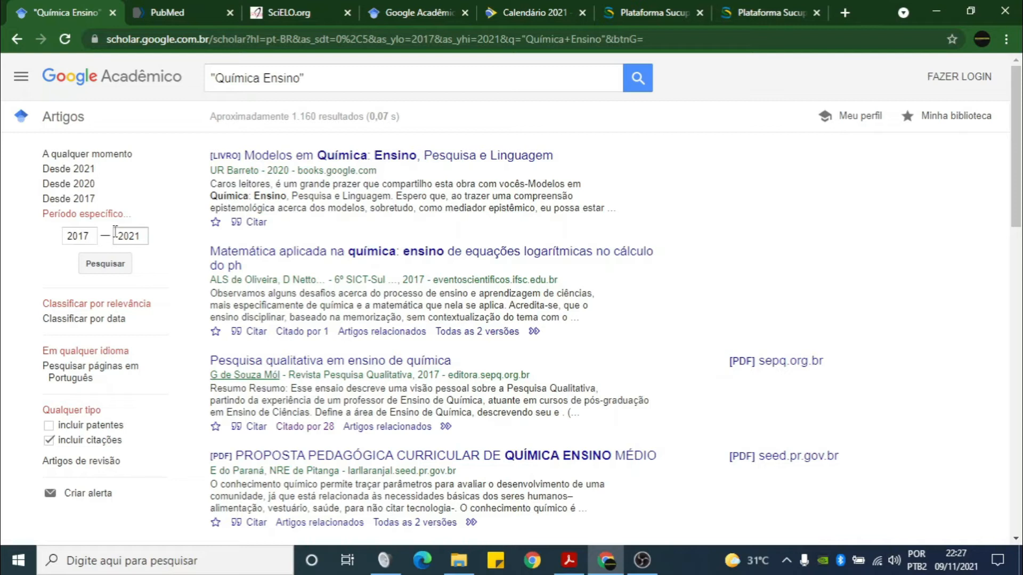
Switch to the SciELO page and replace it with the Google home page
{"action": "left_click", "coordinate": [299, 10]}
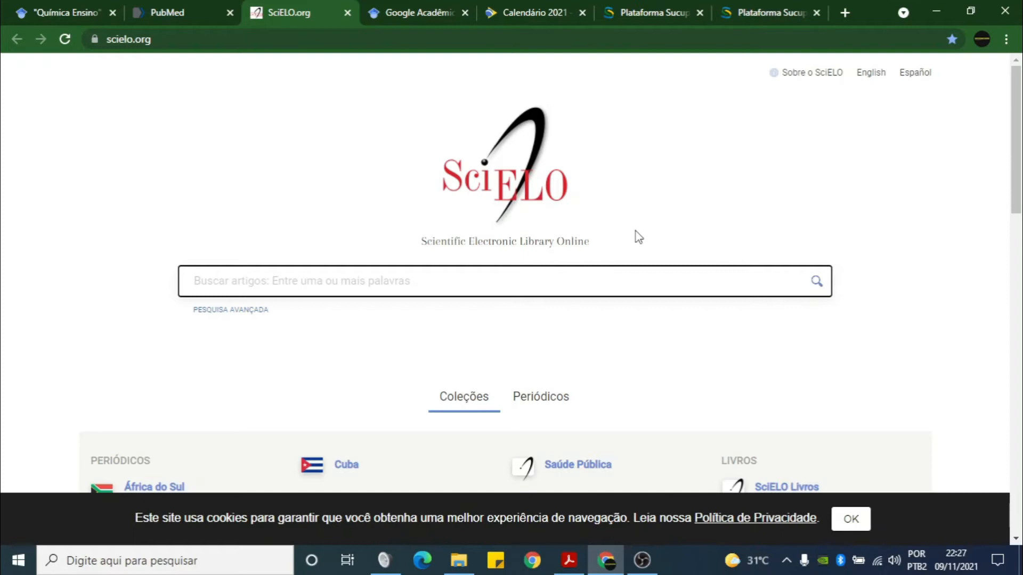
{"action": "left_click", "coordinate": [338, 41]}
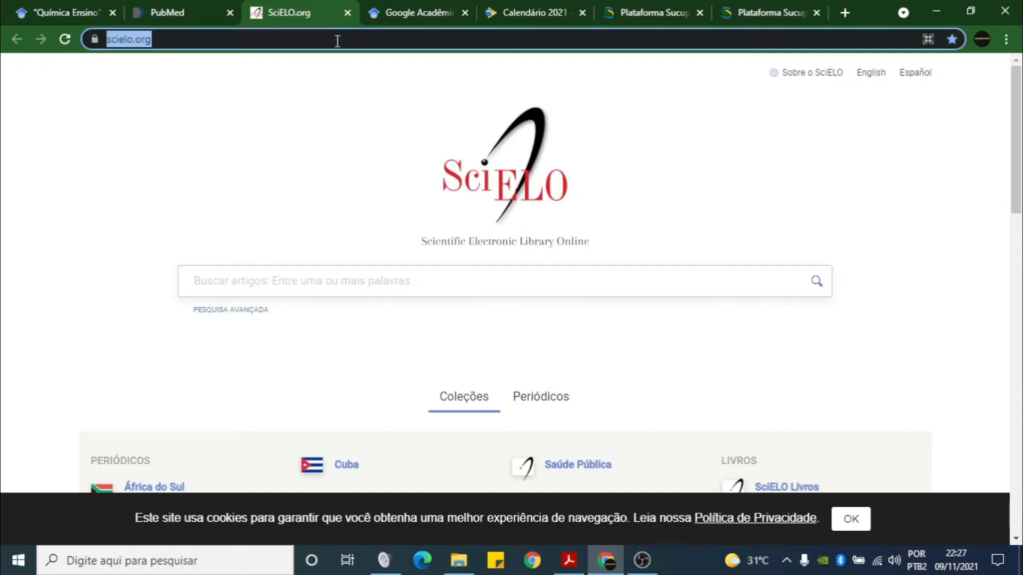
{"action": "type", "text": "google"}
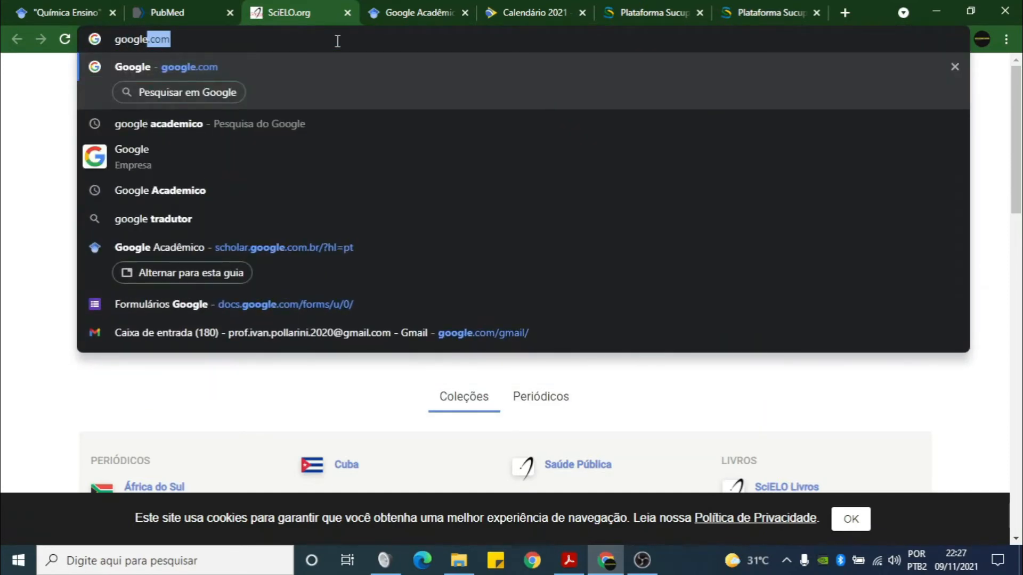
{"action": "key", "text": "Return"}
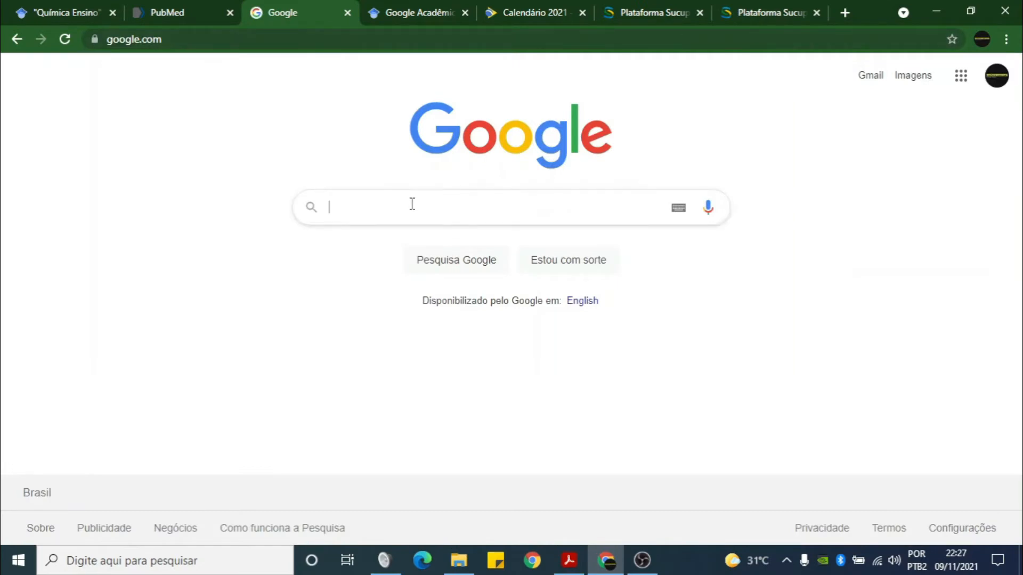
Search Google for scielo and open the SciELO website from the results
{"action": "left_click", "coordinate": [412, 203]}
{"action": "type", "text": "scielo"}
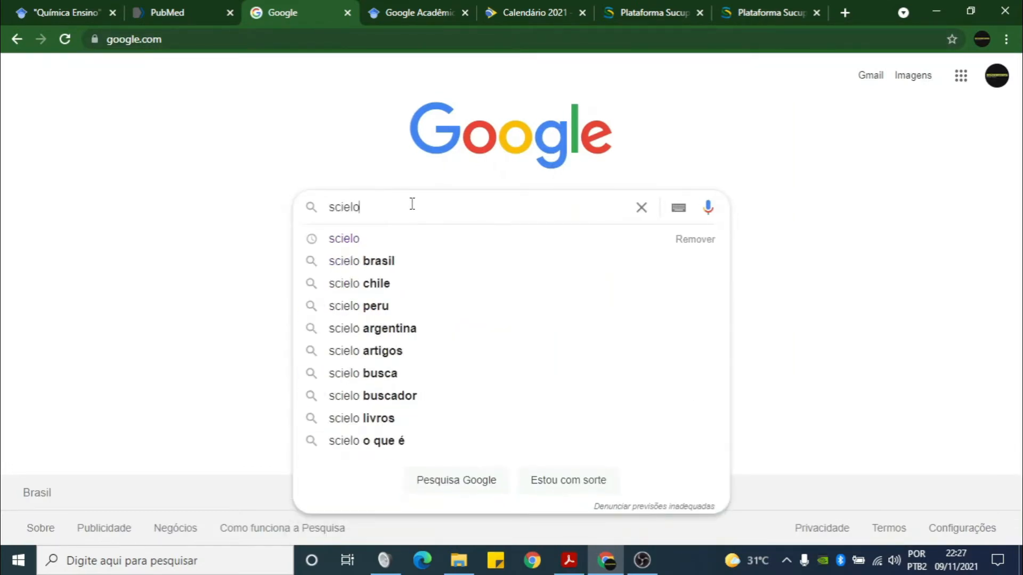
{"action": "key", "text": "Return"}
{"action": "left_click", "coordinate": [155, 220]}
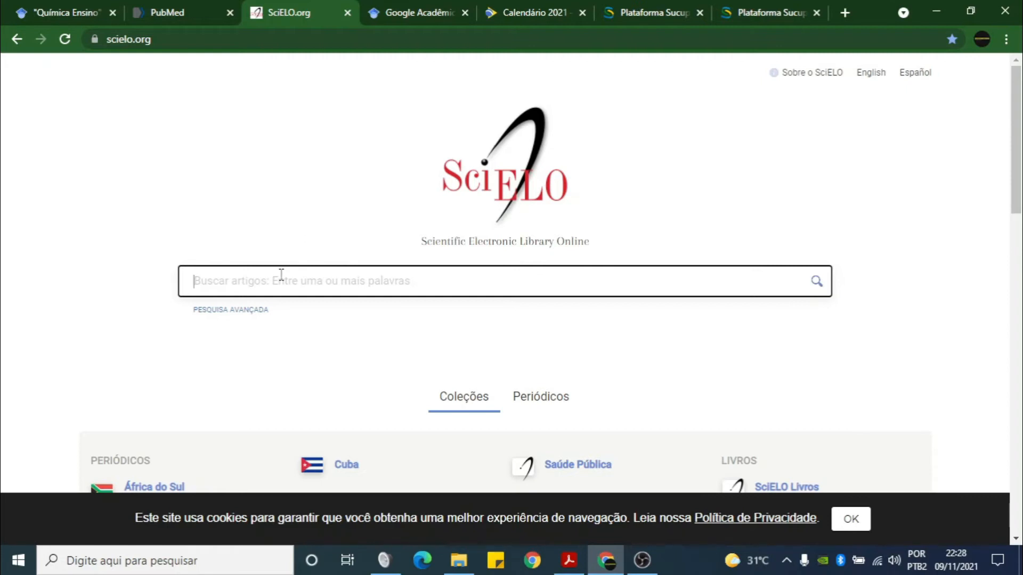
Search SciELO for the exact phrase "Química Ensino" in quotation marks
{"action": "type", "text": "\""}
{"action": "type", "text": "Qu"}
{"action": "type", "text": "ímica "}
{"action": "type", "text": "Ensn"}
{"action": "type", "text": "in"}
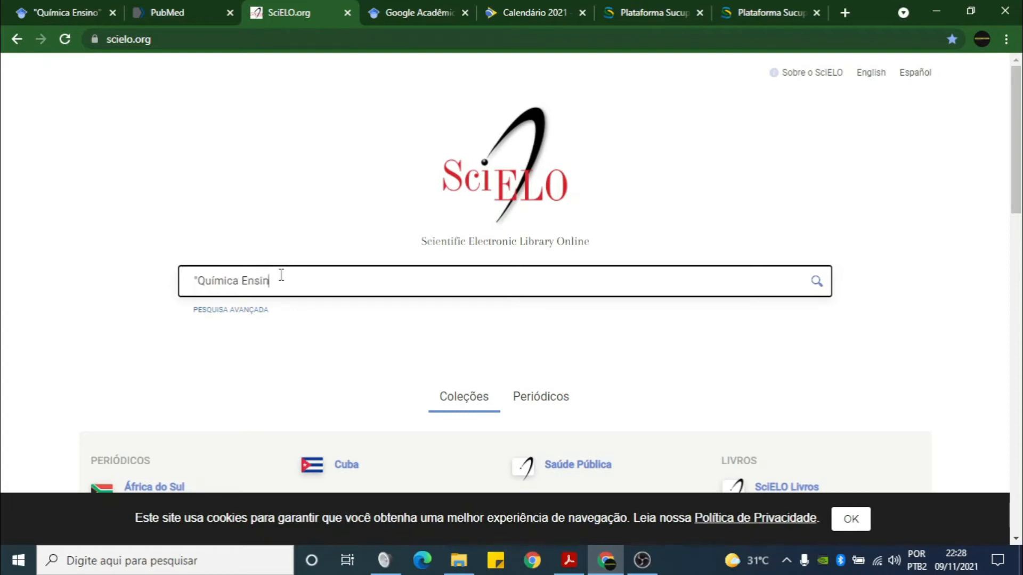
{"action": "type", "text": "o\""}
{"action": "key", "text": "Return"}
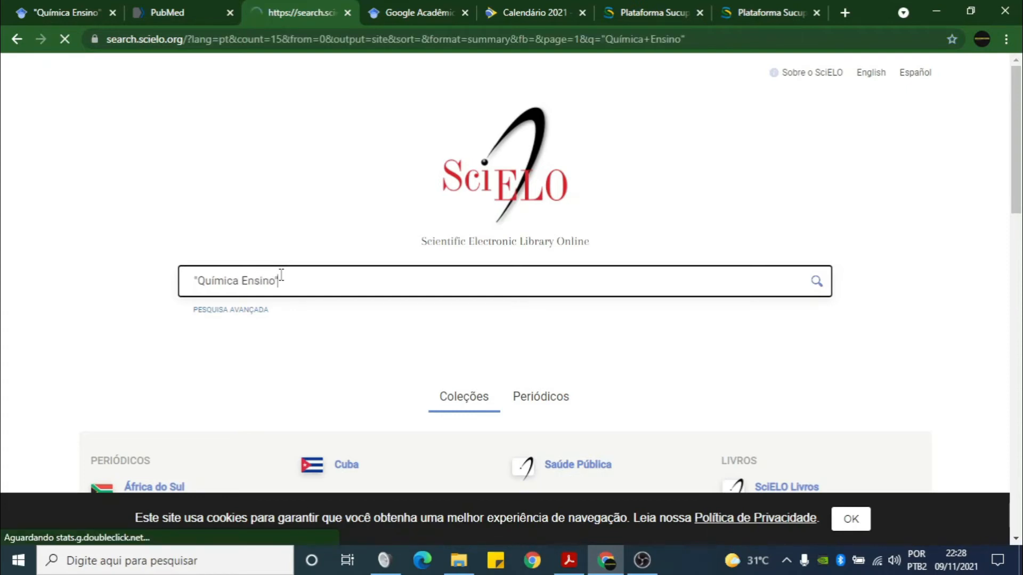
Try a SciELO search for the reversed phrase "Ensino Química" in quotation marks
{"action": "left_click", "coordinate": [601, 95]}
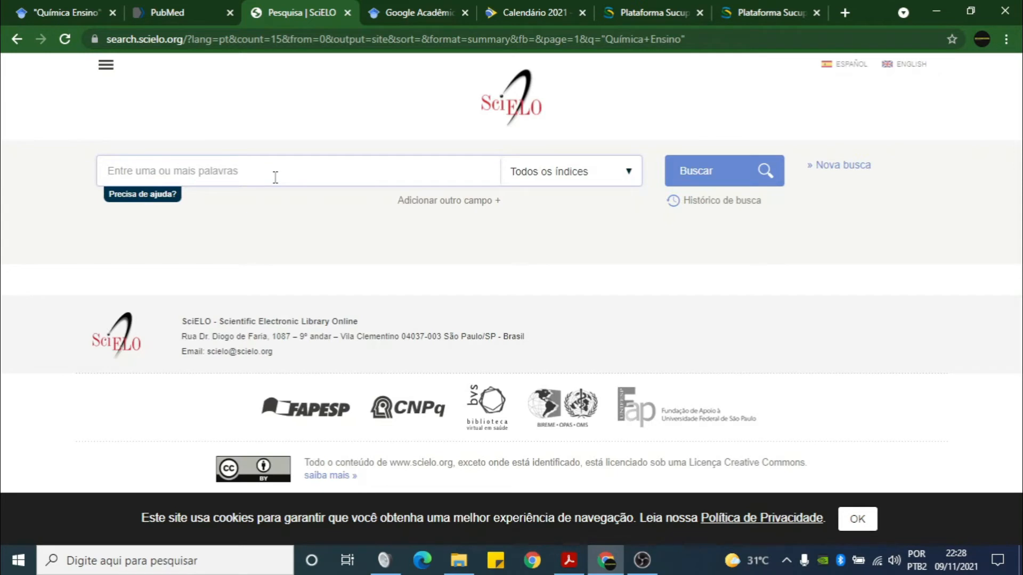
{"action": "type", "text": "\"Enc"}
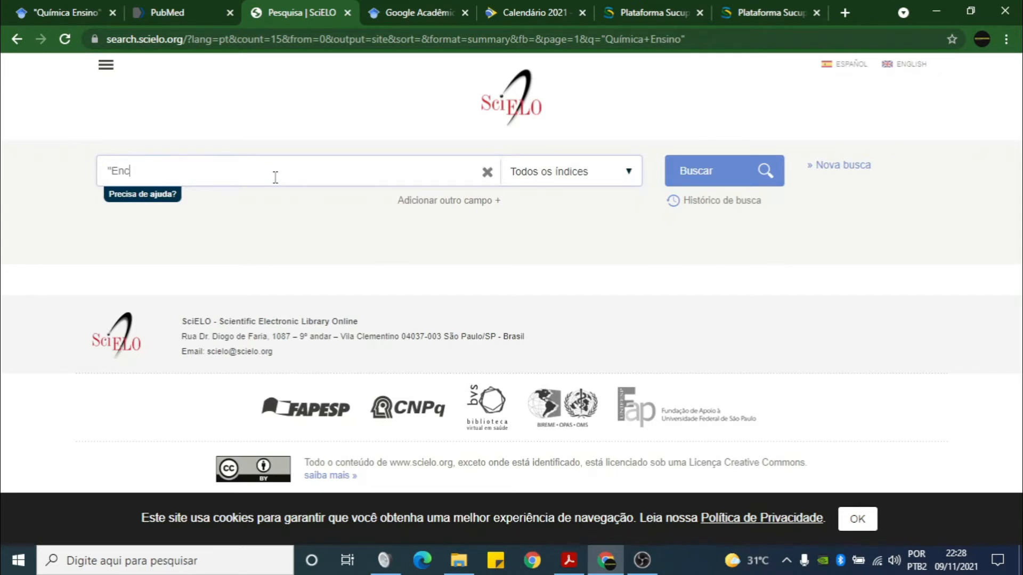
{"action": "type", "text": "ino Qu"}
{"action": "type", "text": "ímica"}
{"action": "type", "text": "\""}
{"action": "key", "text": "Return"}
Replace the query with Ensino Química without quotation marks, run the search and highlight the result count
{"action": "left_click_drag", "start_coordinate": [275, 178], "coordinate": [12, 162]}
{"action": "key", "text": "BackSpace"}
{"action": "type", "text": "Ensino"}
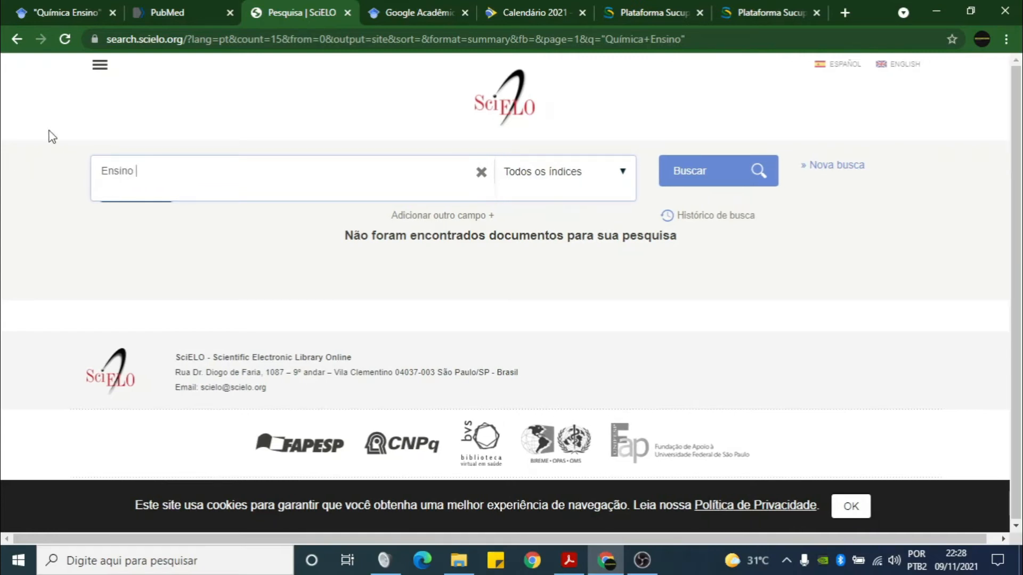
{"action": "left_click", "coordinate": [203, 179]}
{"action": "key", "text": "BackSpace"}
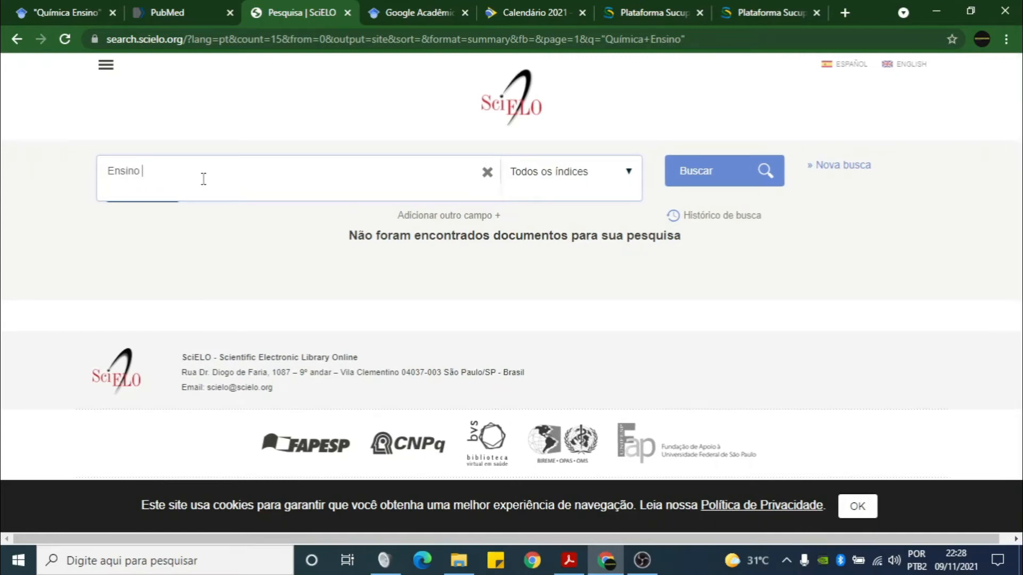
{"action": "type", "text": "Química"}
{"action": "key", "text": "Return"}
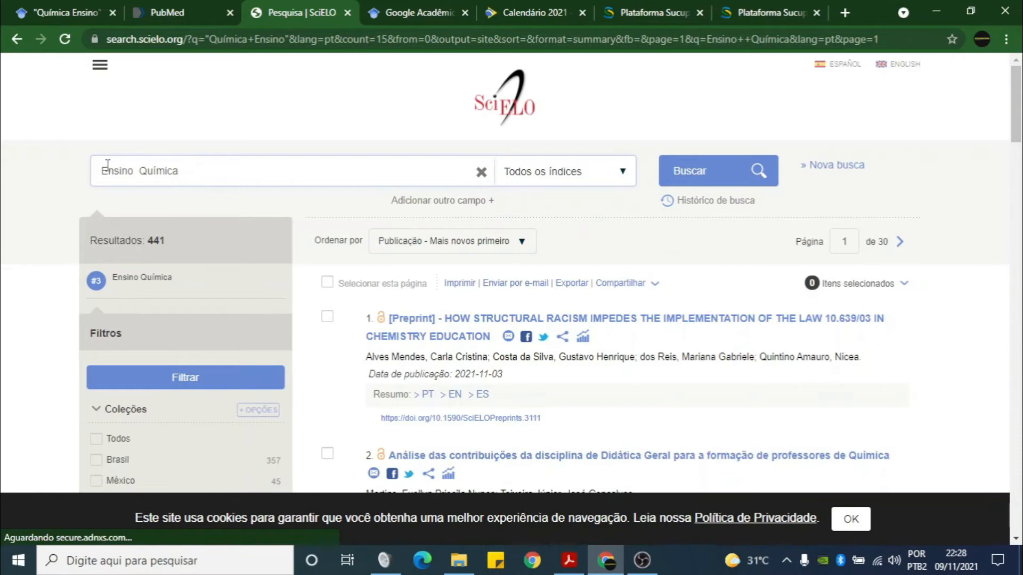
{"action": "left_click_drag", "start_coordinate": [166, 243], "coordinate": [147, 246]}
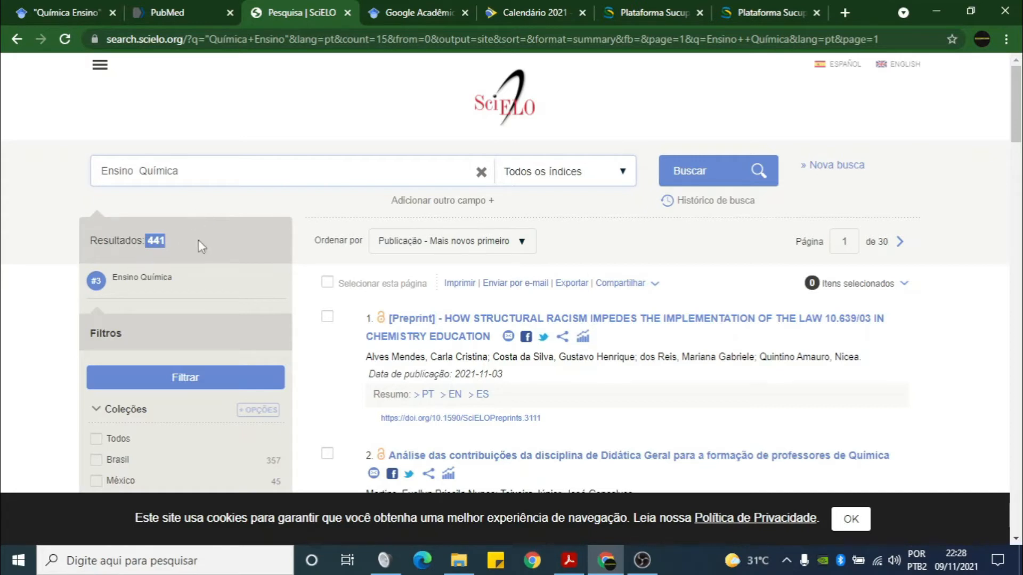
Examine the results and the available filters for collection, journal, language, publication year and subject area
{"action": "scroll", "coordinate": [338, 213], "scroll_direction": "down", "scroll_amount": 1}
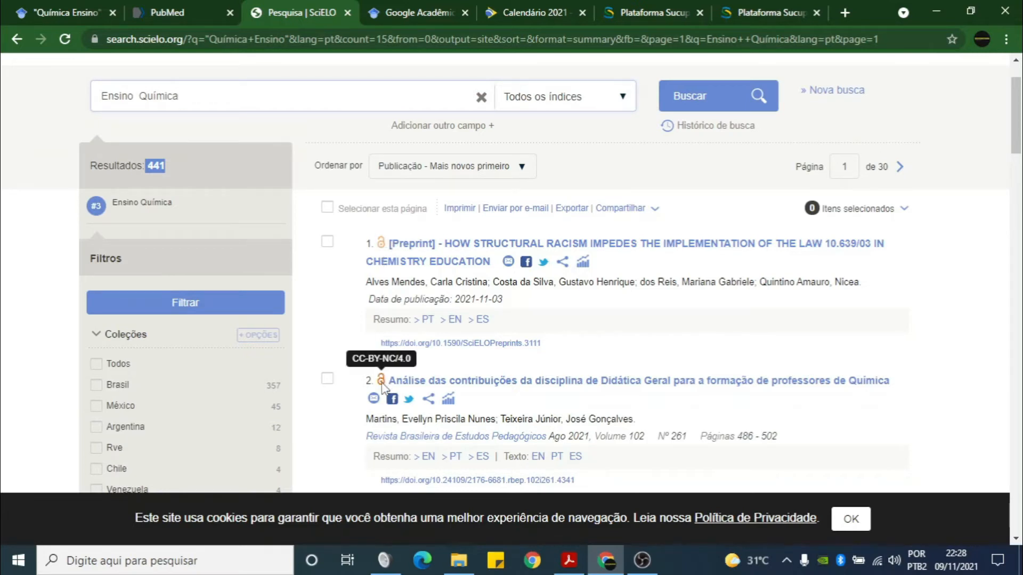
{"action": "scroll", "coordinate": [395, 321], "scroll_direction": "down", "scroll_amount": 4}
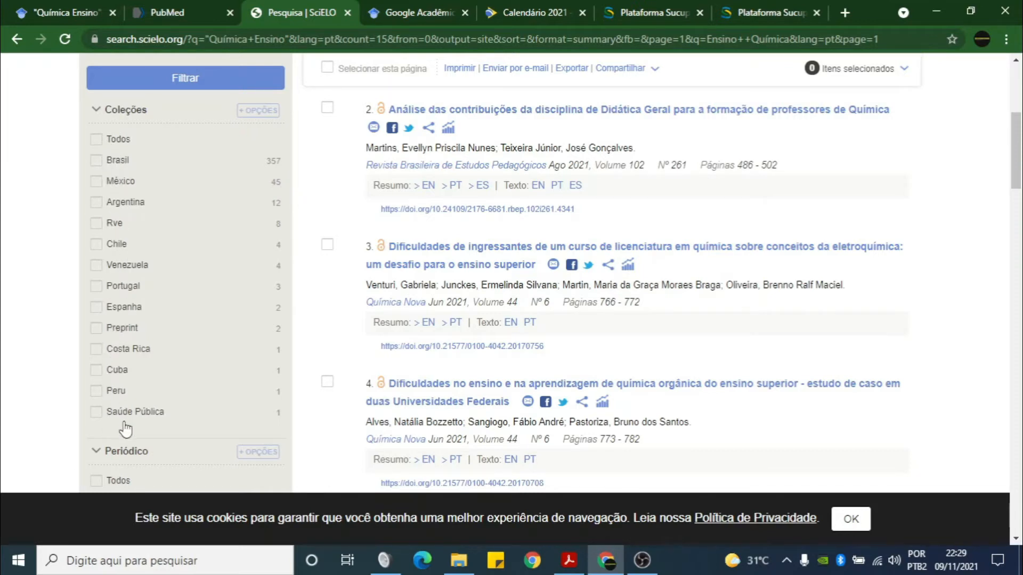
{"action": "scroll", "coordinate": [136, 415], "scroll_direction": "down", "scroll_amount": 3}
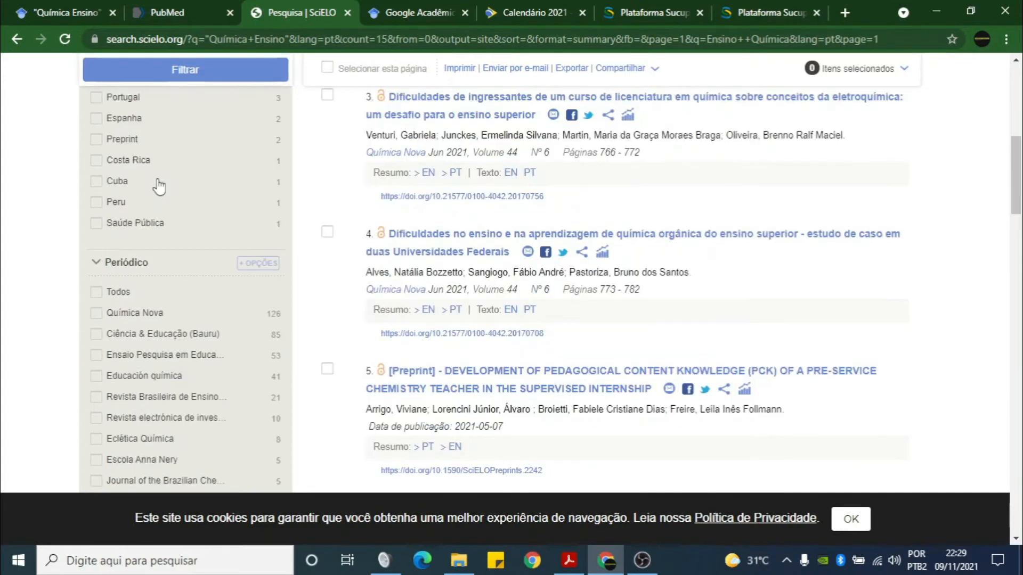
{"action": "scroll", "coordinate": [162, 301], "scroll_direction": "down", "scroll_amount": 3}
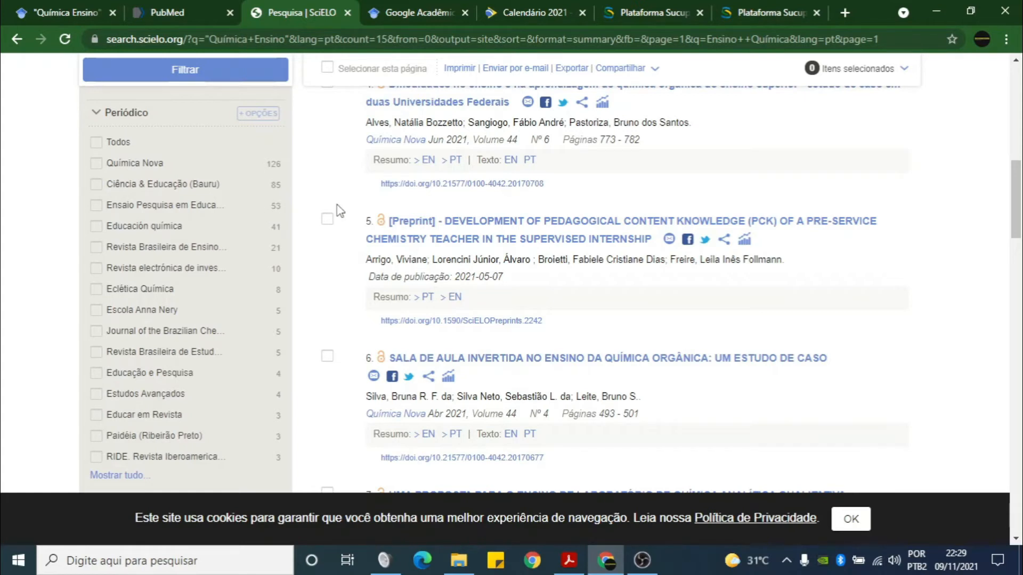
{"action": "scroll", "coordinate": [274, 269], "scroll_direction": "down", "scroll_amount": 5}
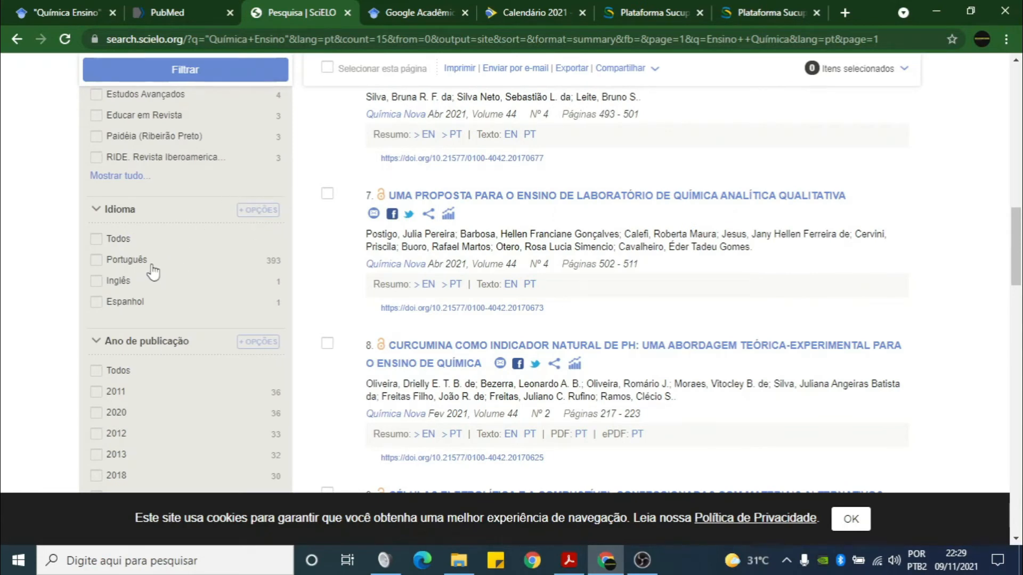
{"action": "scroll", "coordinate": [170, 310], "scroll_direction": "down", "scroll_amount": 3}
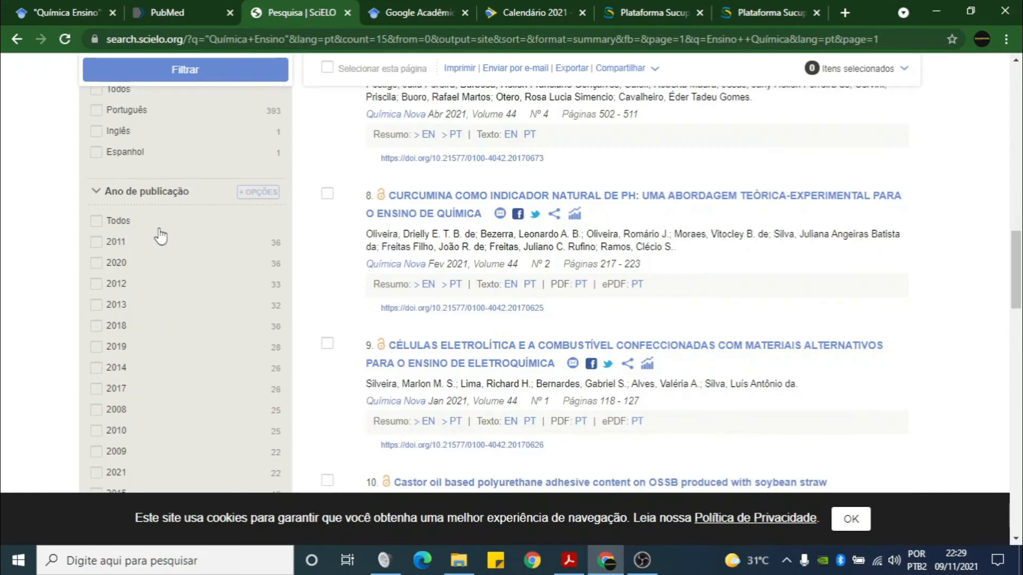
{"action": "scroll", "coordinate": [160, 237], "scroll_direction": "down", "scroll_amount": 8}
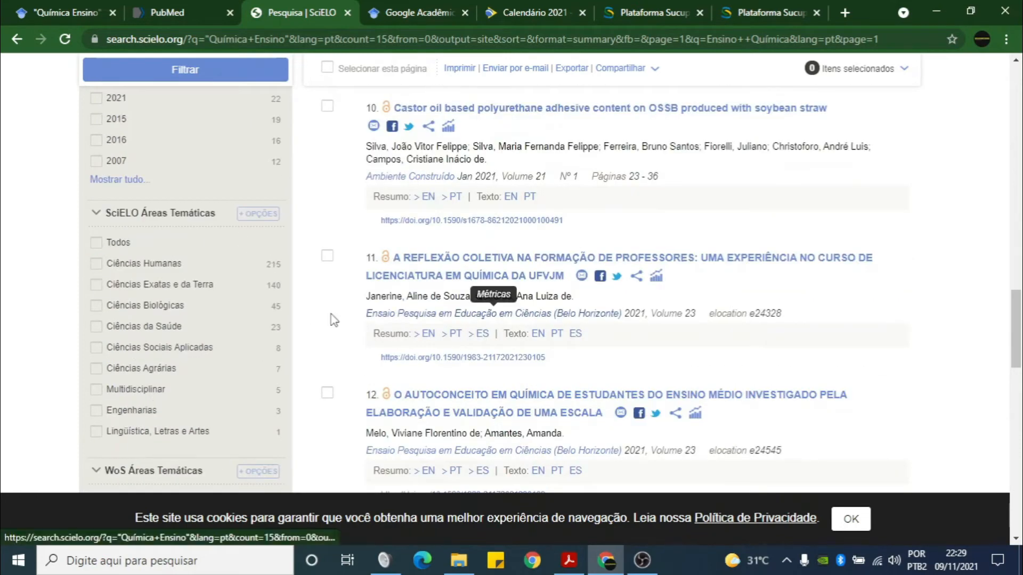
Highlight the author list and the page range of the article on curcumina as a natural pH indicator
{"action": "scroll", "coordinate": [325, 318], "scroll_direction": "up", "scroll_amount": 3}
{"action": "scroll", "coordinate": [322, 318], "scroll_direction": "up", "scroll_amount": 3}
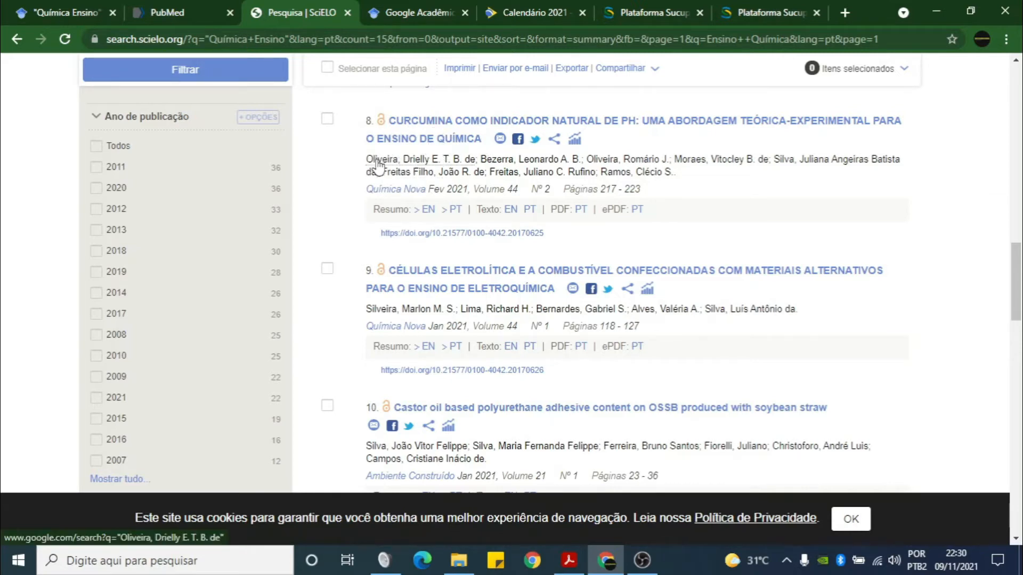
{"action": "left_click_drag", "start_coordinate": [363, 160], "coordinate": [695, 181]}
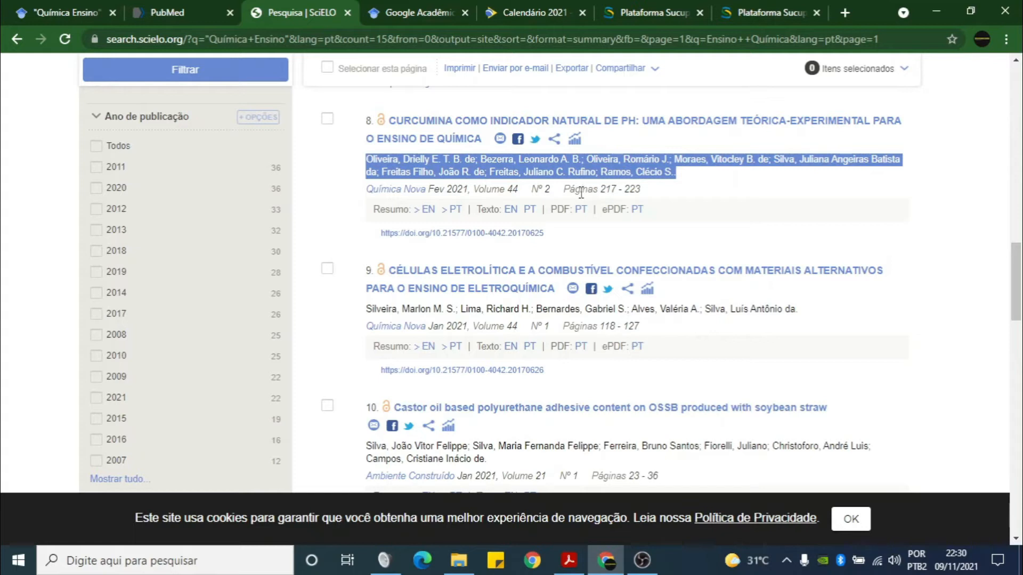
{"action": "left_click_drag", "start_coordinate": [601, 190], "coordinate": [634, 190]}
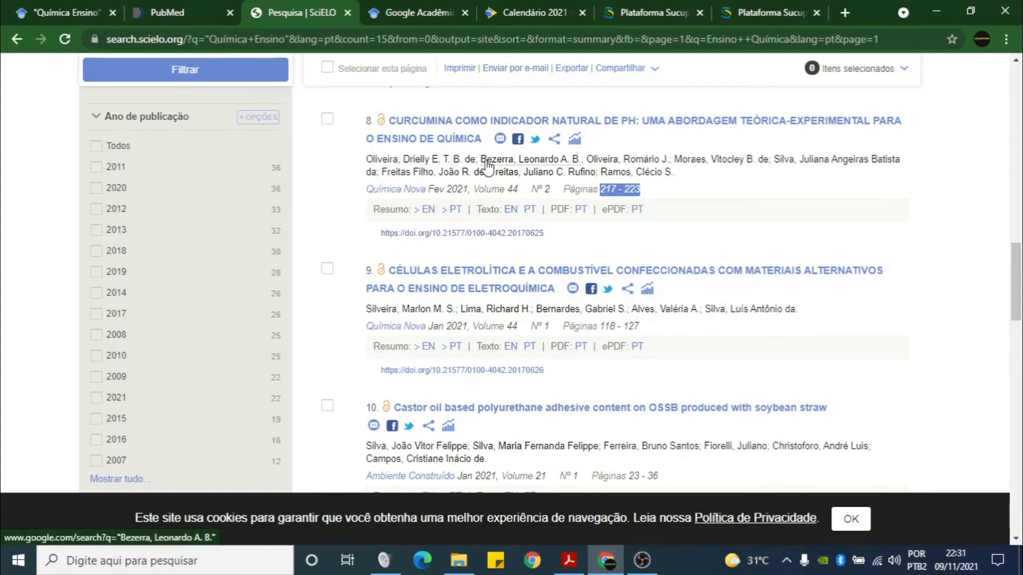
Look up the curcumina article's first author on Google, review the results and return to the SciELO list
{"action": "left_click", "coordinate": [453, 169]}
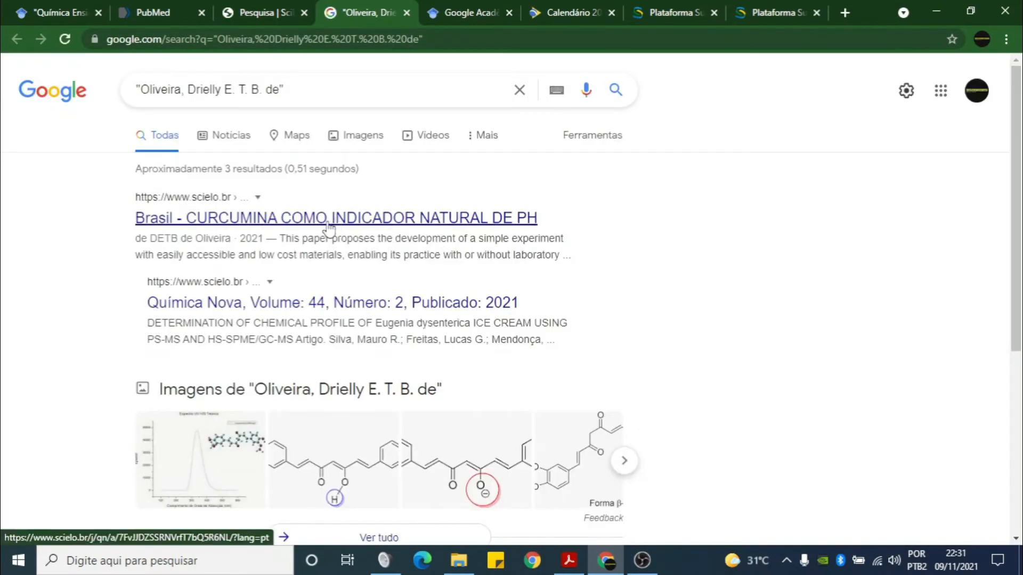
{"action": "left_click_drag", "start_coordinate": [149, 89], "coordinate": [278, 89]}
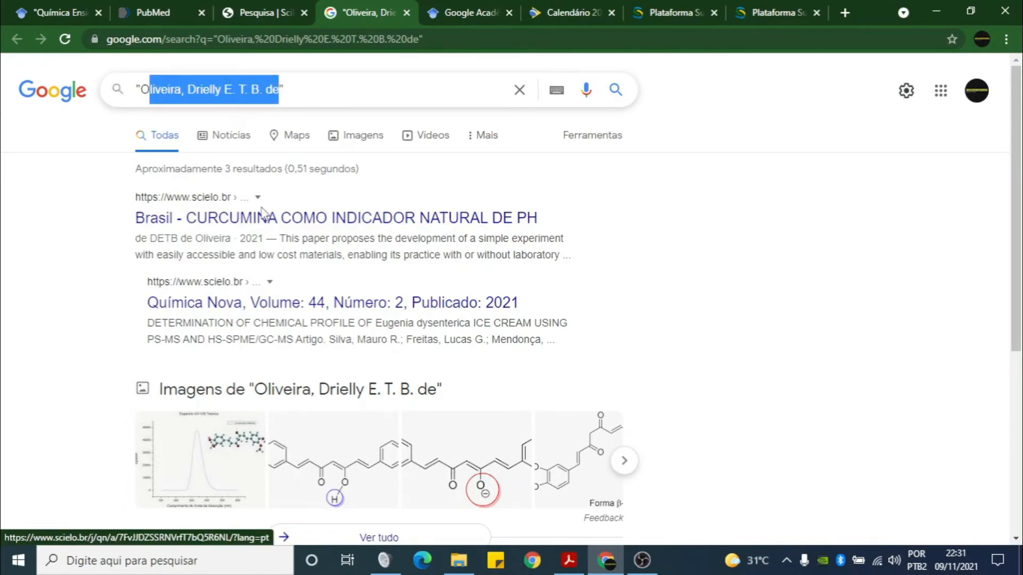
{"action": "scroll", "coordinate": [245, 298], "scroll_direction": "down", "scroll_amount": 5}
{"action": "scroll", "coordinate": [223, 318], "scroll_direction": "up", "scroll_amount": 1}
{"action": "scroll", "coordinate": [223, 318], "scroll_direction": "up", "scroll_amount": 4}
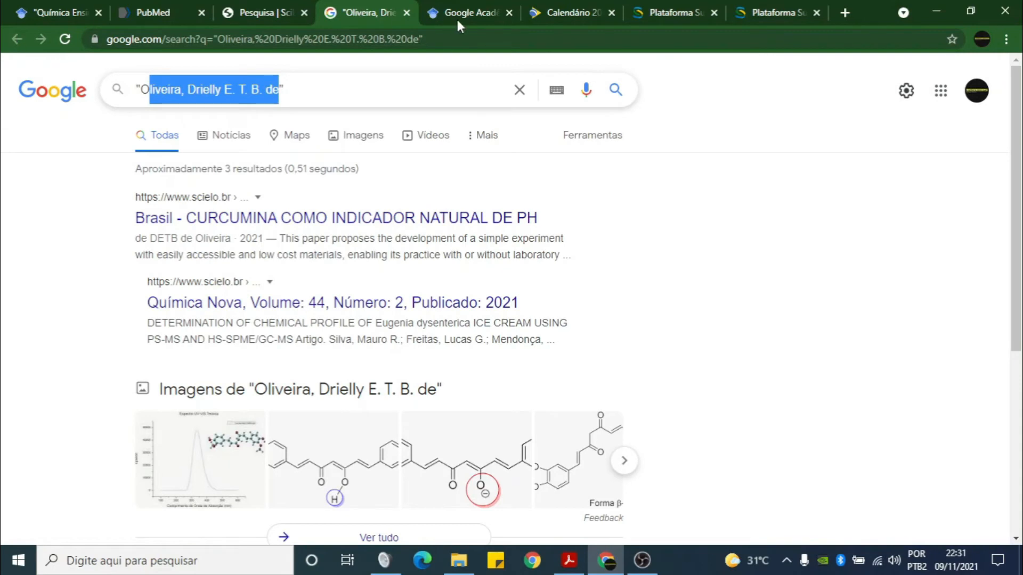
{"action": "left_click", "coordinate": [406, 13]}
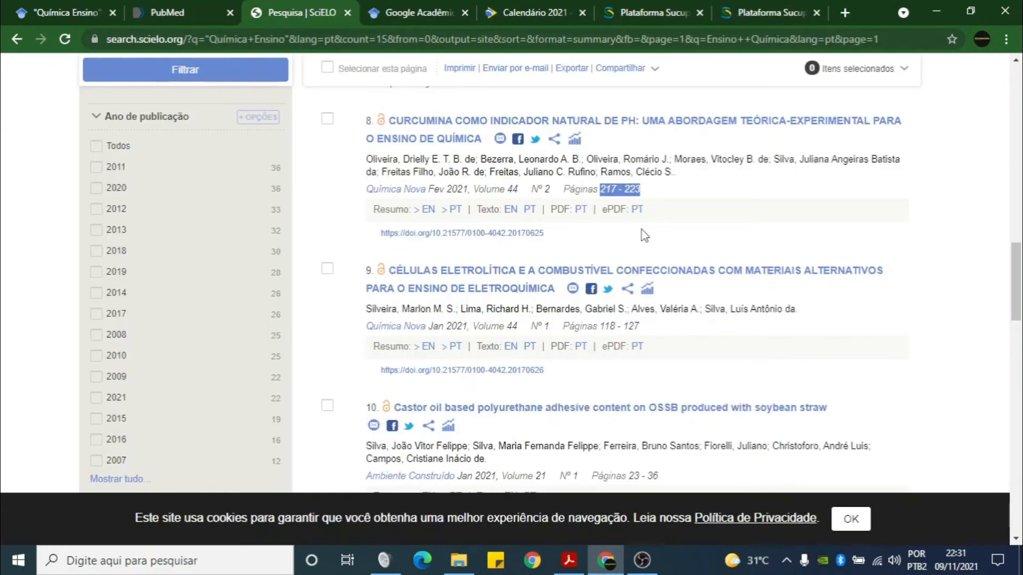
Check the metrics of the curcumina article, the electrolytic and fuel cells article and the castor oil adhesive article
{"action": "left_click", "coordinate": [576, 141]}
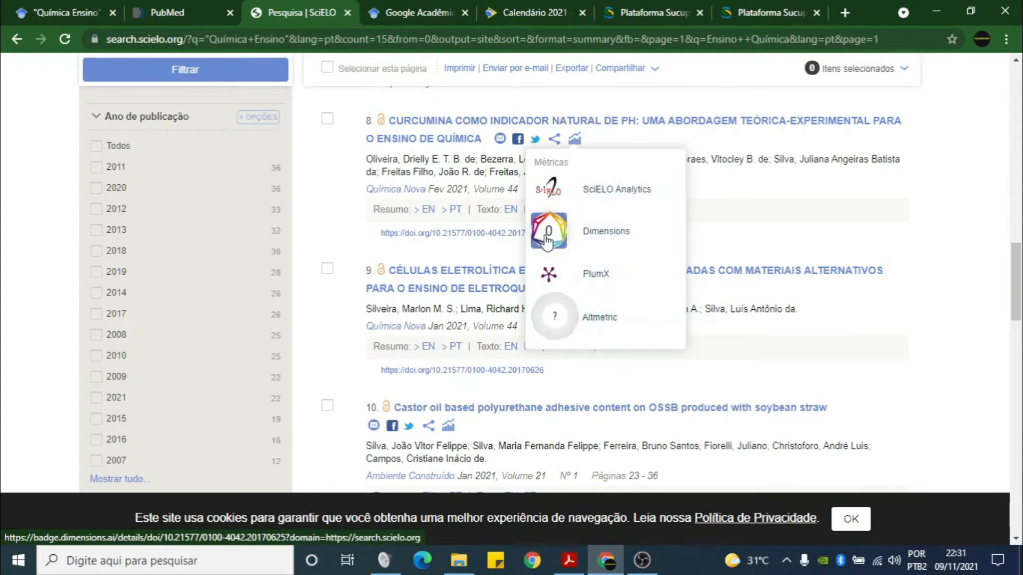
{"action": "left_click", "coordinate": [879, 232]}
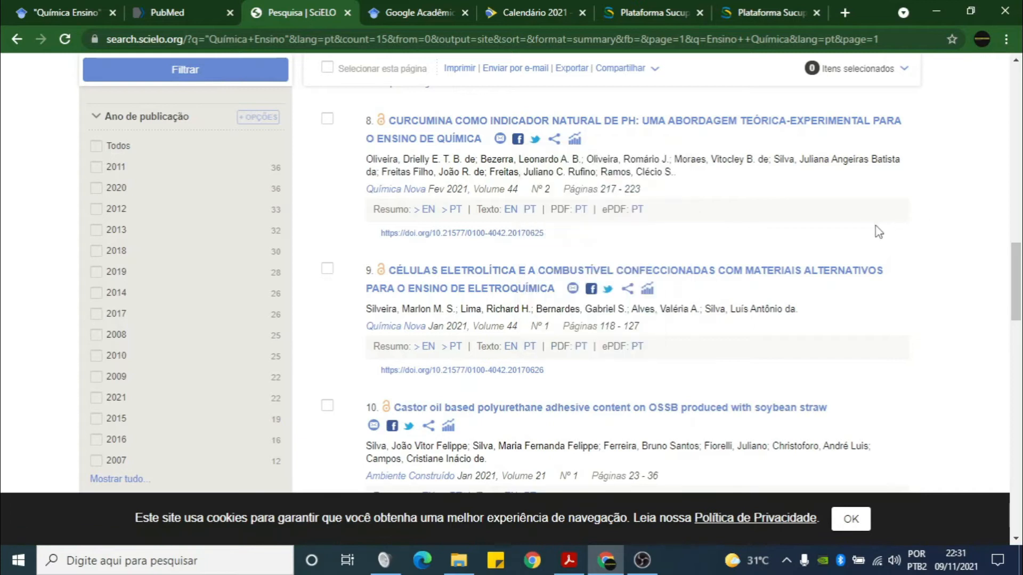
{"action": "left_click", "coordinate": [648, 289]}
{"action": "left_click", "coordinate": [647, 289]}
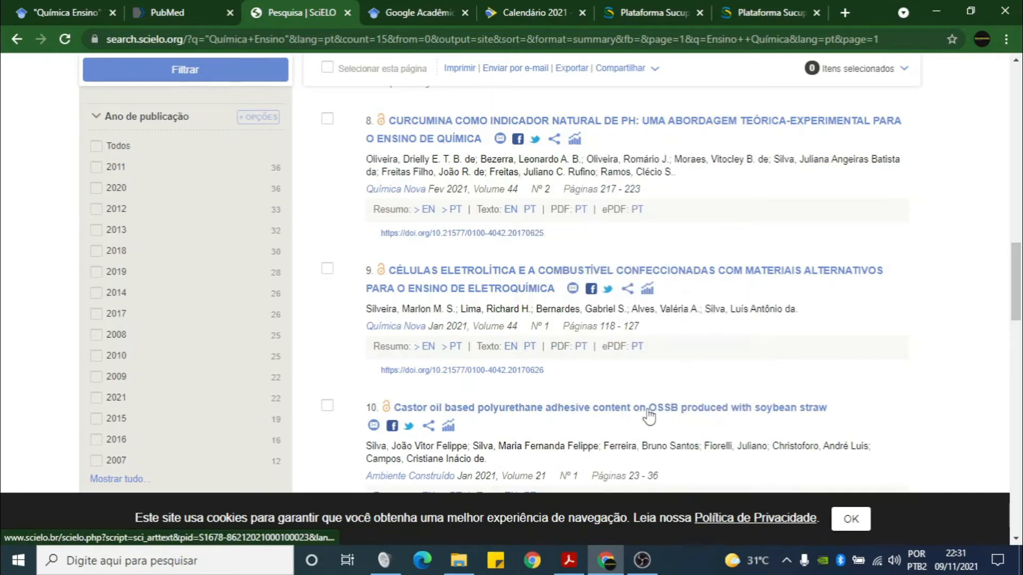
{"action": "scroll", "coordinate": [647, 418], "scroll_direction": "down", "scroll_amount": 3}
{"action": "left_click", "coordinate": [449, 277]}
{"action": "left_click", "coordinate": [449, 277]}
Check the metrics of the third result and of the preprint on structural racism in chemistry education
{"action": "scroll", "coordinate": [513, 258], "scroll_direction": "up", "scroll_amount": 20}
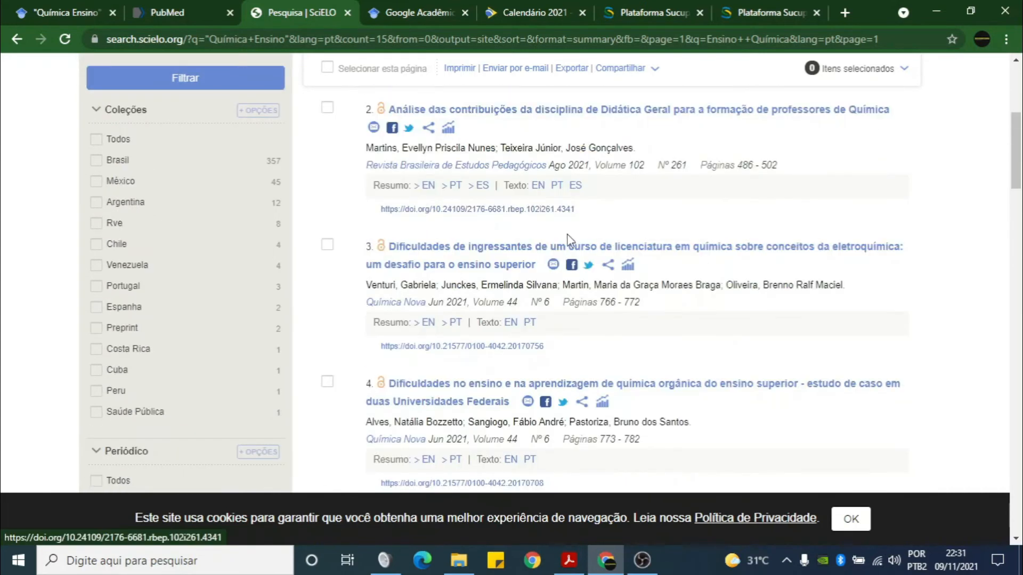
{"action": "left_click", "coordinate": [628, 265]}
{"action": "scroll", "coordinate": [612, 245], "scroll_direction": "up", "scroll_amount": 4}
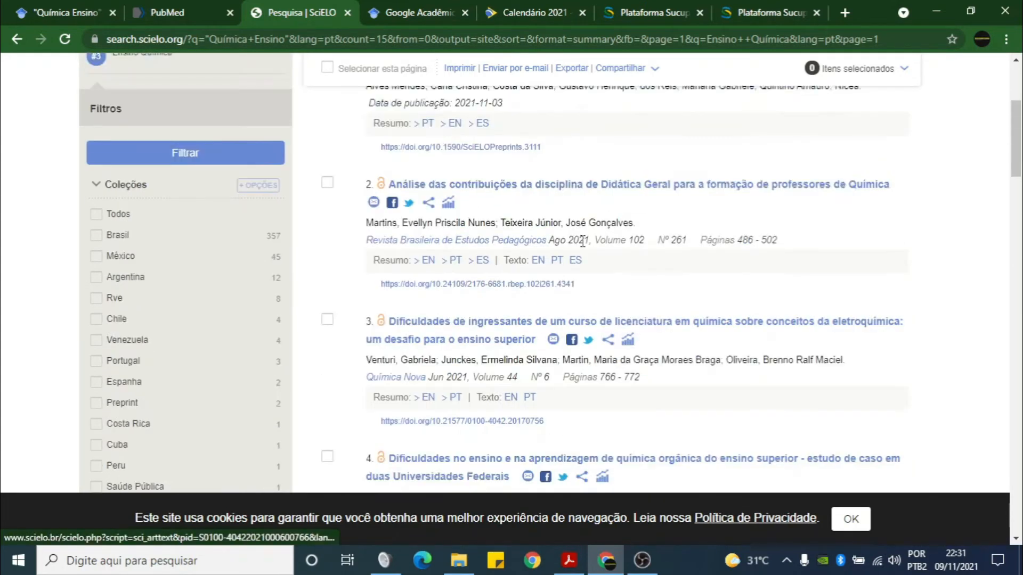
{"action": "left_click", "coordinate": [584, 188]}
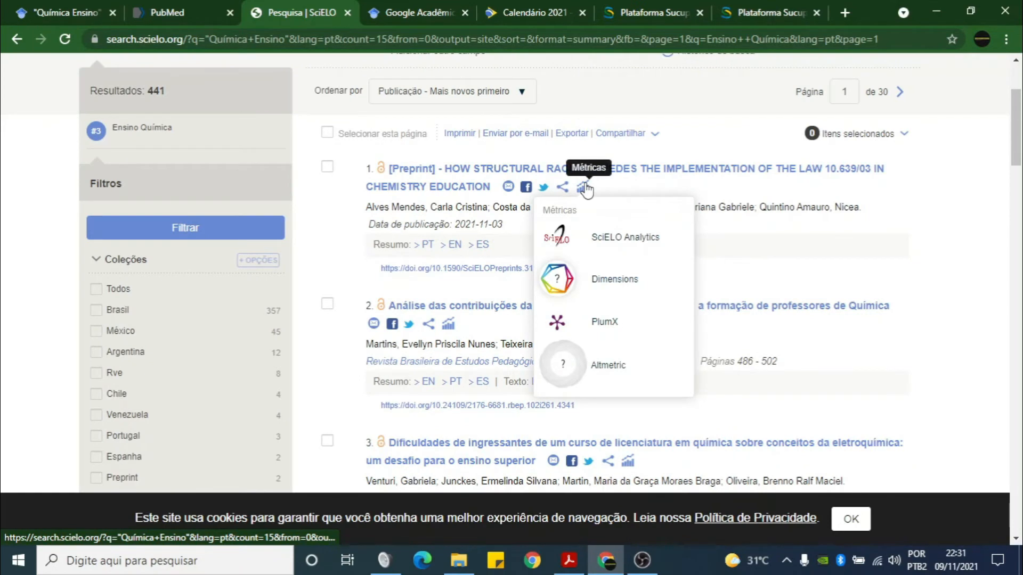
Replace the SciELO query with Eletroquímica and run the search
{"action": "scroll", "coordinate": [297, 102], "scroll_direction": "up", "scroll_amount": 3}
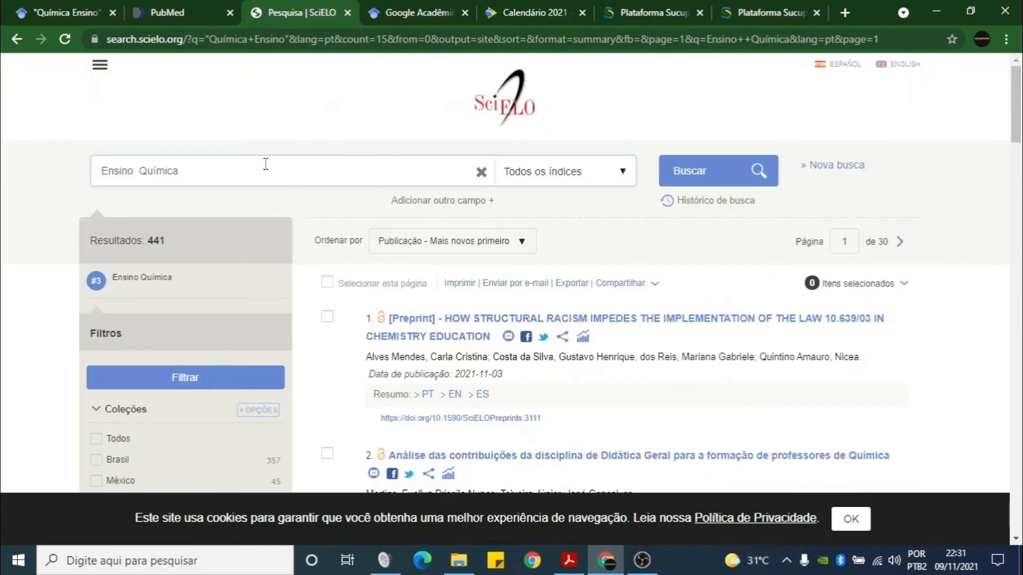
{"action": "left_click_drag", "start_coordinate": [265, 164], "coordinate": [59, 178]}
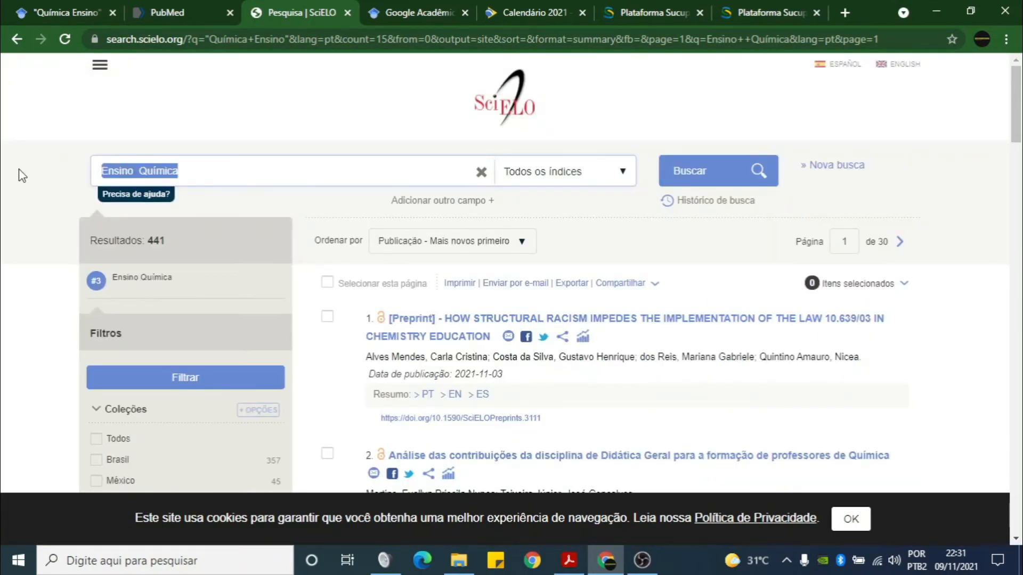
{"action": "type", "text": "Eletroquímica"}
{"action": "key", "text": "Return"}
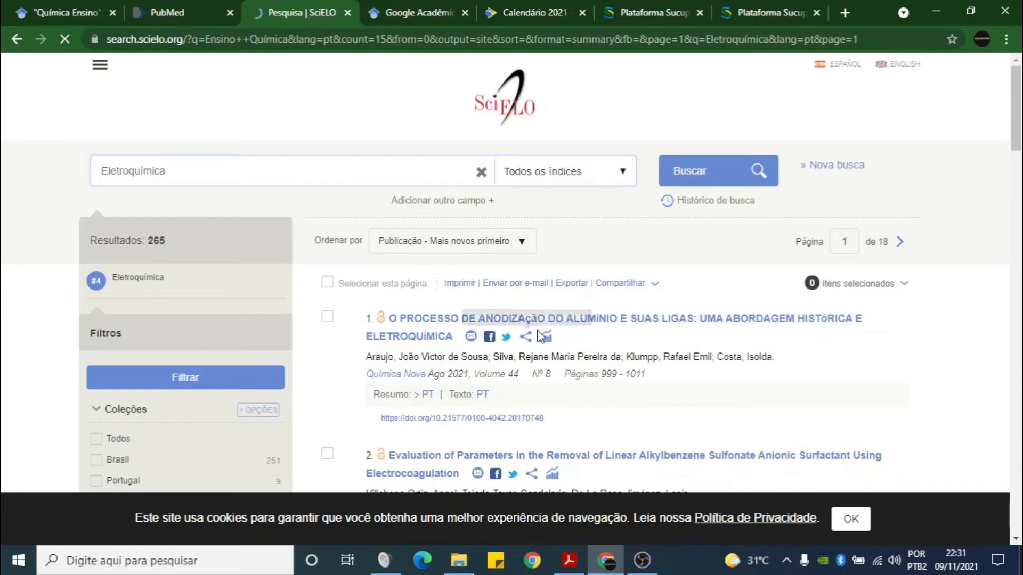
Check the metrics of the aluminium anodizing article and look further down the Eletroquímica results
{"action": "left_click", "coordinate": [549, 340]}
{"action": "left_click", "coordinate": [548, 340]}
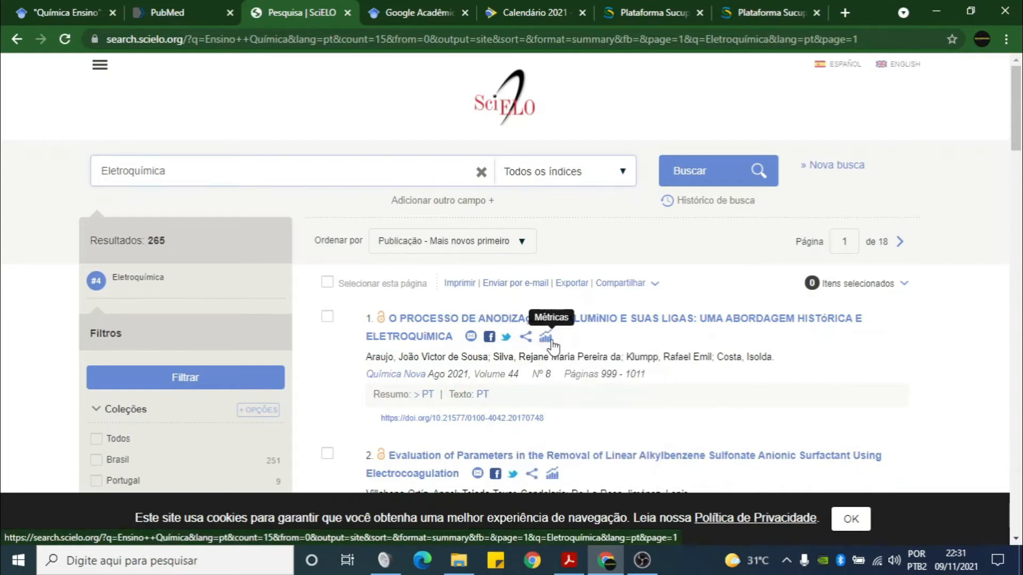
{"action": "scroll", "coordinate": [548, 341], "scroll_direction": "down", "scroll_amount": 5}
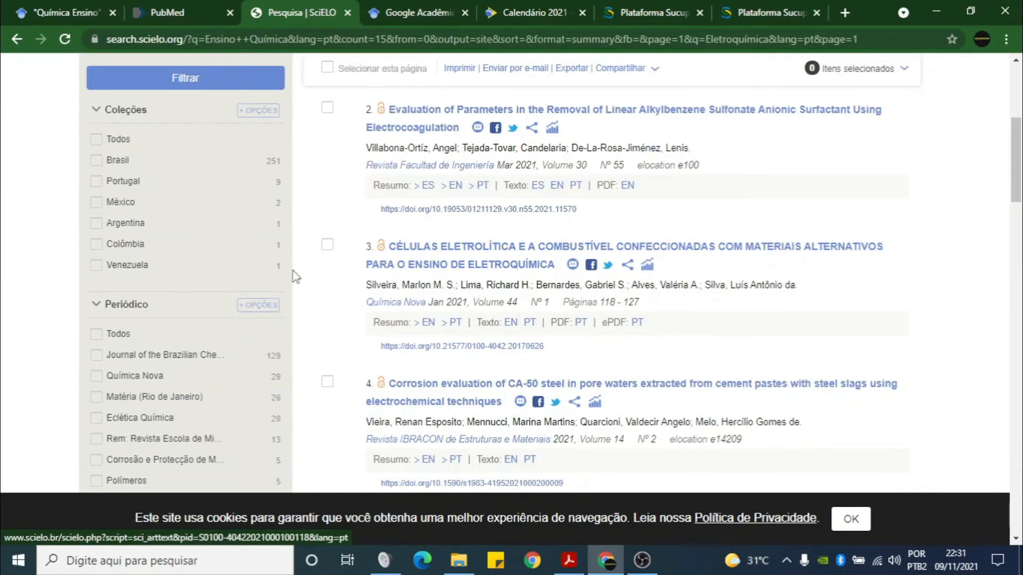
Filter the Eletroquímica results by the Brasil collection and publication year 2019
{"action": "scroll", "coordinate": [293, 274], "scroll_direction": "down", "scroll_amount": 3}
{"action": "scroll", "coordinate": [238, 304], "scroll_direction": "up", "scroll_amount": 8}
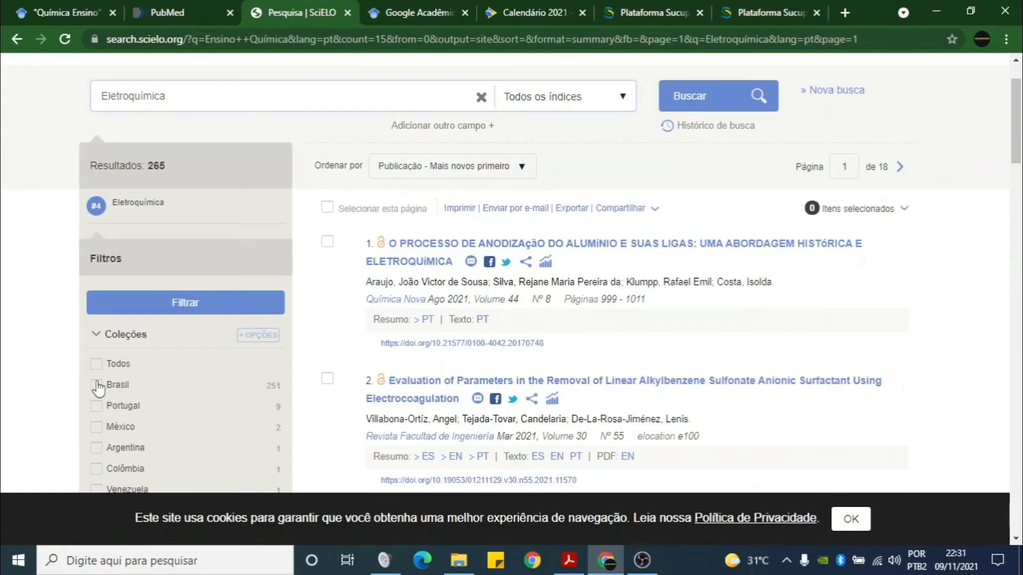
{"action": "scroll", "coordinate": [160, 330], "scroll_direction": "down", "scroll_amount": 7}
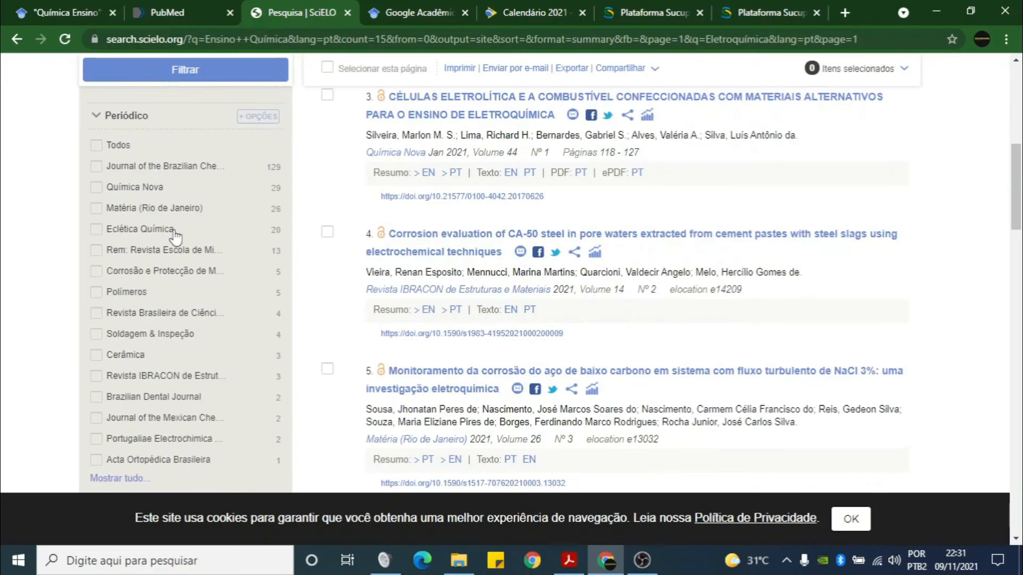
{"action": "scroll", "coordinate": [138, 202], "scroll_direction": "down", "scroll_amount": 10}
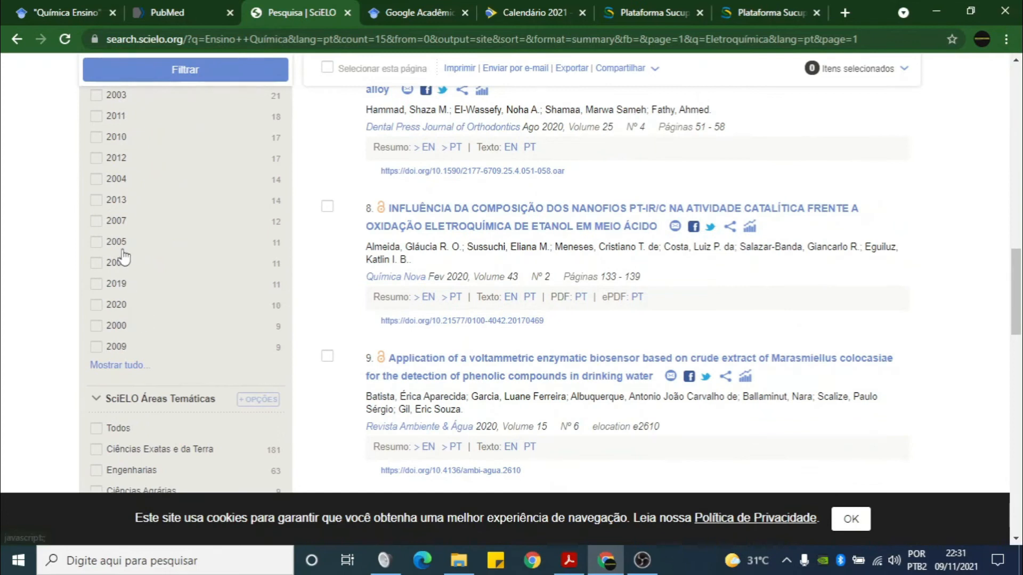
{"action": "scroll", "coordinate": [117, 213], "scroll_direction": "up", "scroll_amount": 3}
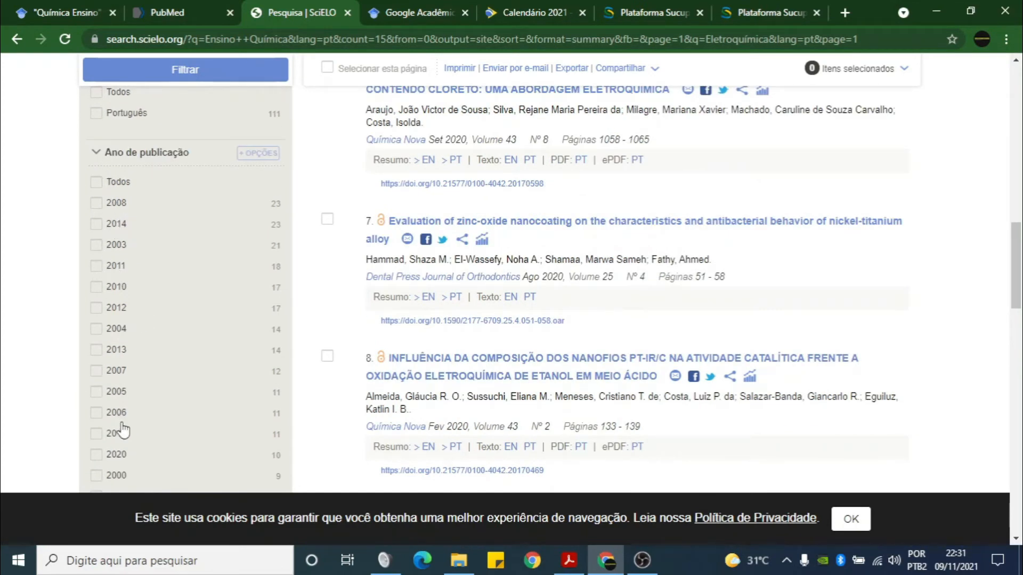
{"action": "left_click", "coordinate": [97, 434]}
{"action": "left_click", "coordinate": [237, 74]}
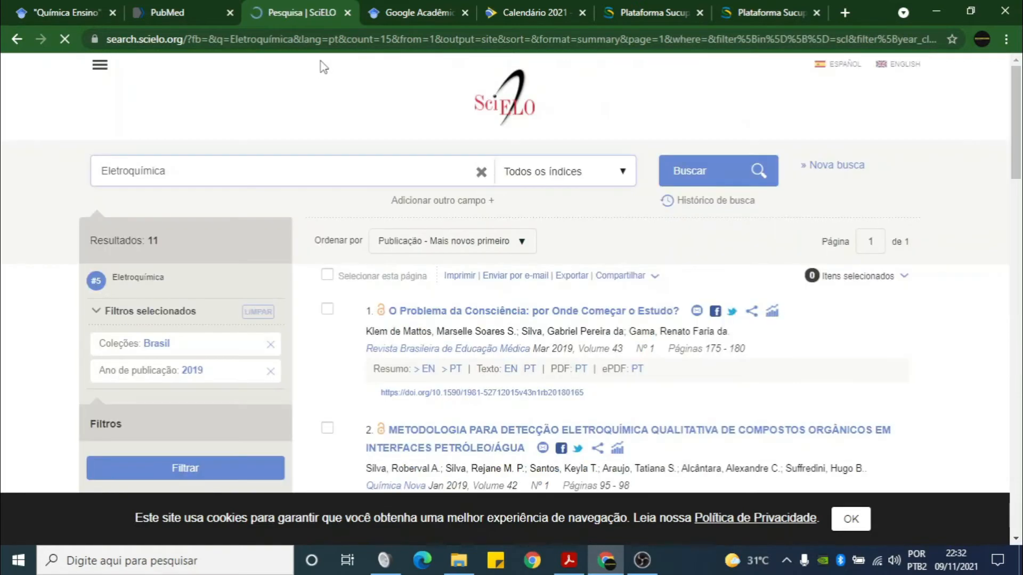
View the Dimensions citation record of the first result, O Problema da Consciência, and close it
{"action": "scroll", "coordinate": [565, 242], "scroll_direction": "down", "scroll_amount": 1}
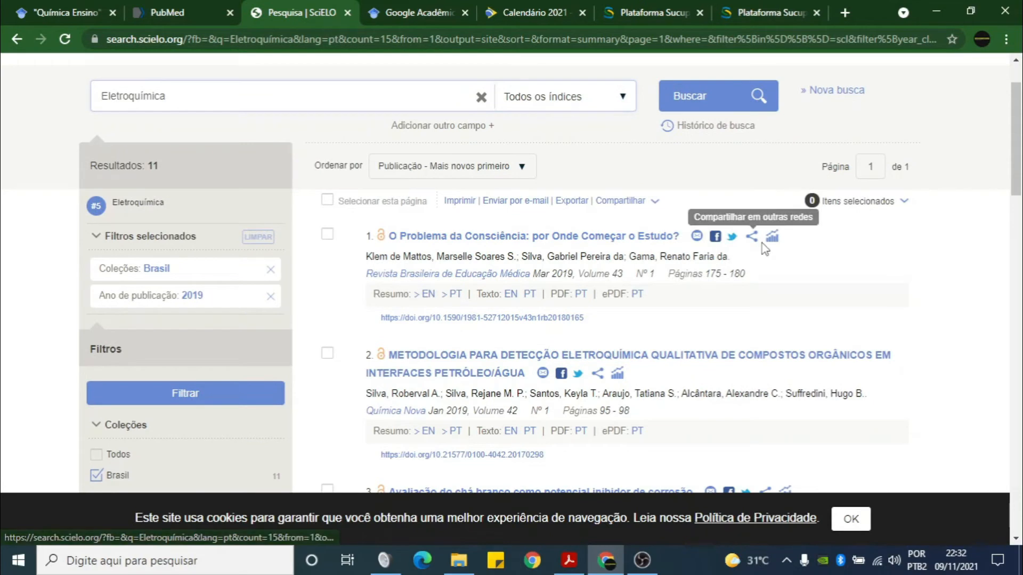
{"action": "left_click", "coordinate": [784, 244]}
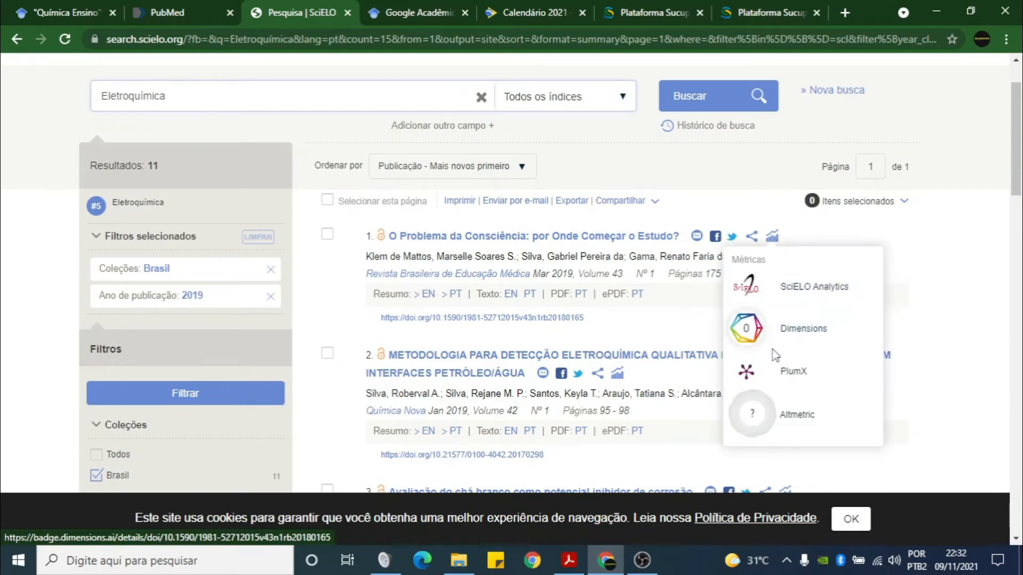
{"action": "left_click", "coordinate": [778, 325]}
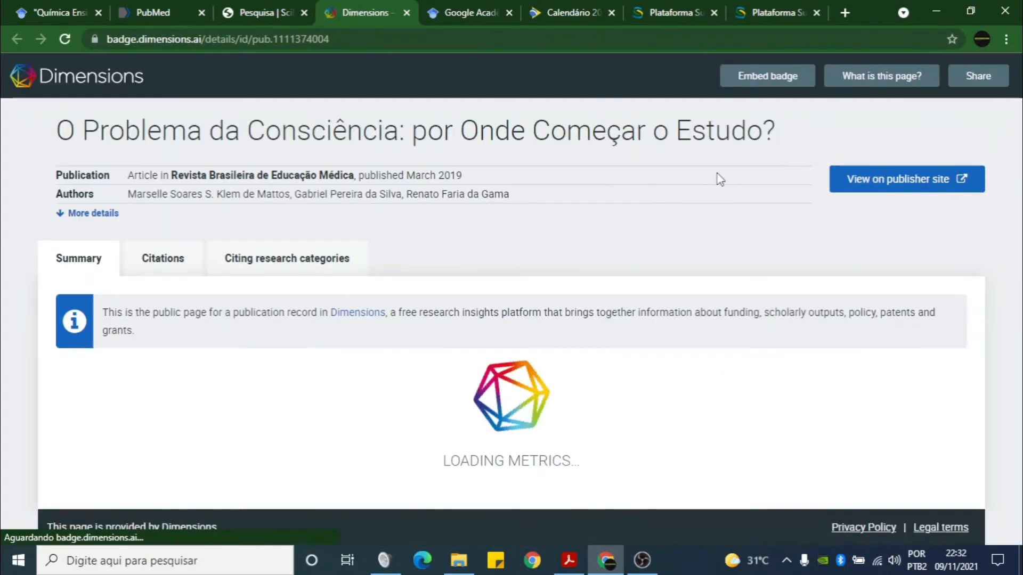
{"action": "scroll", "coordinate": [655, 285], "scroll_direction": "down", "scroll_amount": 2}
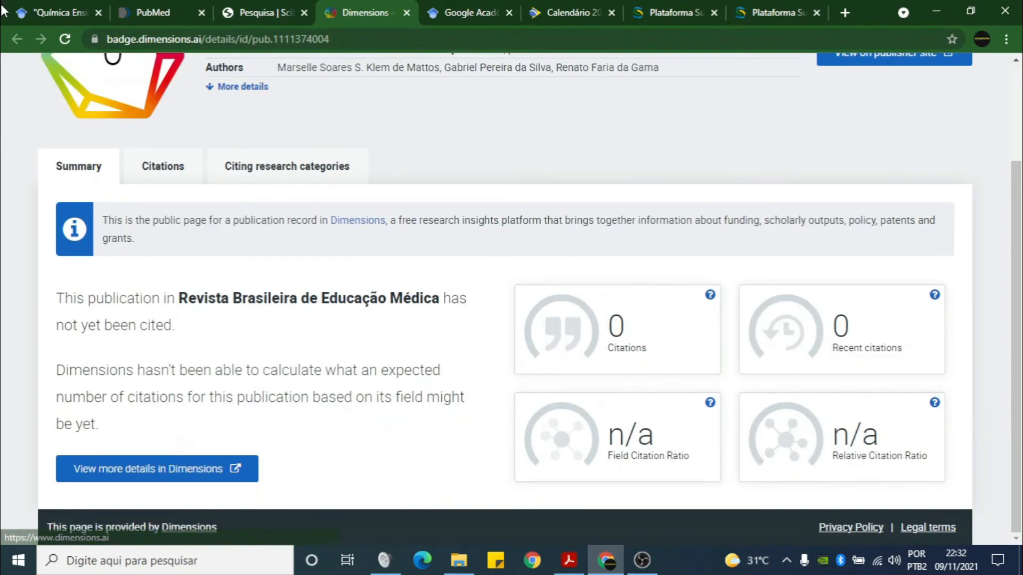
{"action": "scroll", "coordinate": [201, 153], "scroll_direction": "up", "scroll_amount": 2}
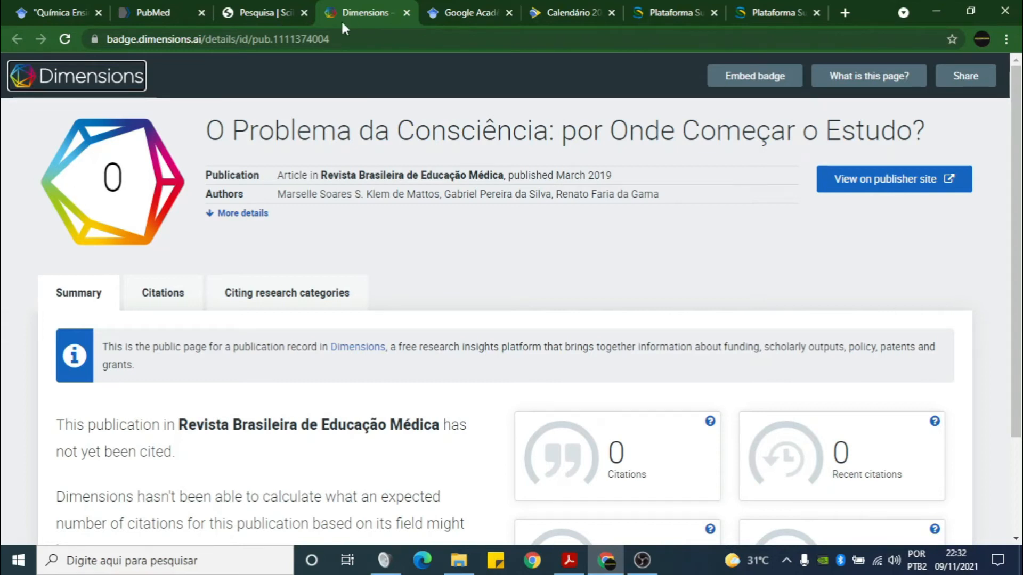
{"action": "left_click", "coordinate": [407, 13]}
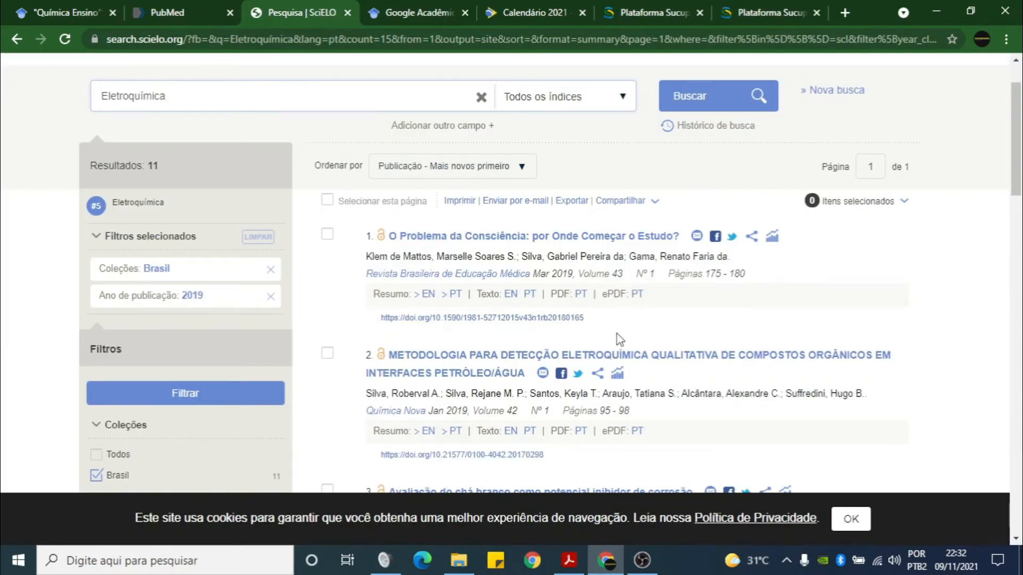
Check the metrics of the petroleum/water detection article, the white tea corrosion inhibitor article and the lead-acid battery alloy article
{"action": "left_click", "coordinate": [617, 374]}
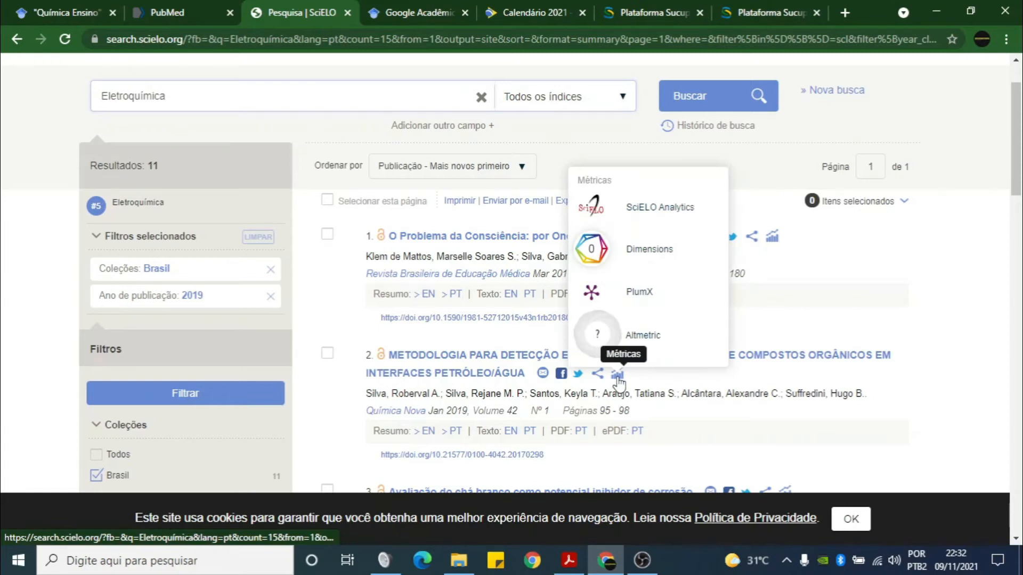
{"action": "scroll", "coordinate": [782, 238], "scroll_direction": "down", "scroll_amount": 5}
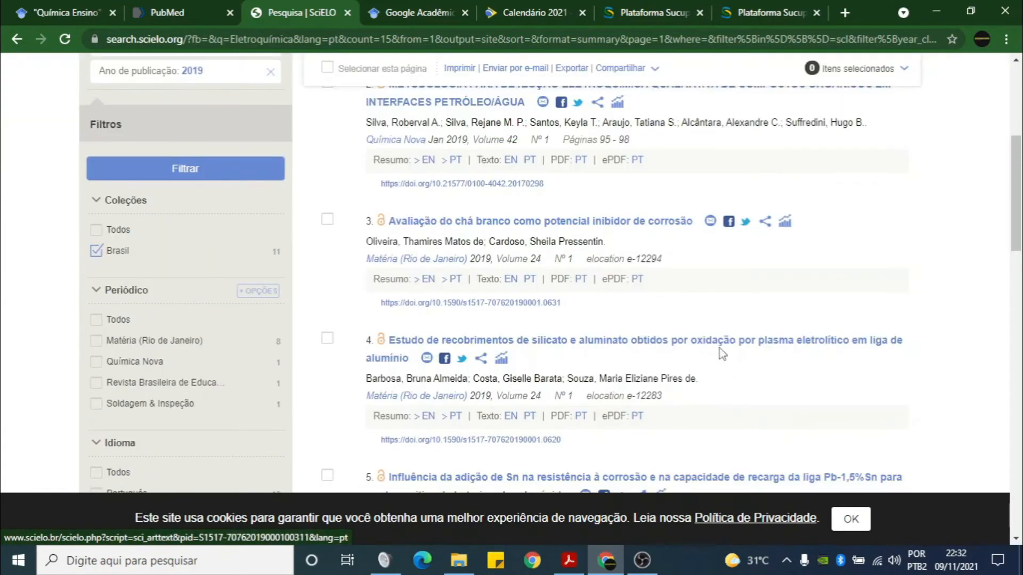
{"action": "left_click", "coordinate": [786, 223]}
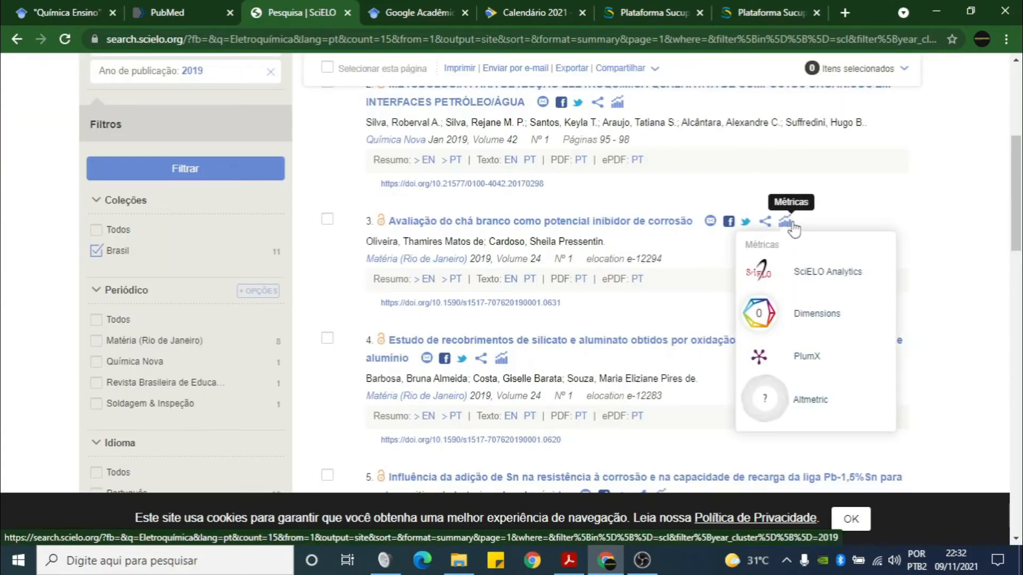
{"action": "left_click", "coordinate": [785, 223]}
{"action": "scroll", "coordinate": [658, 392], "scroll_direction": "down", "scroll_amount": 3}
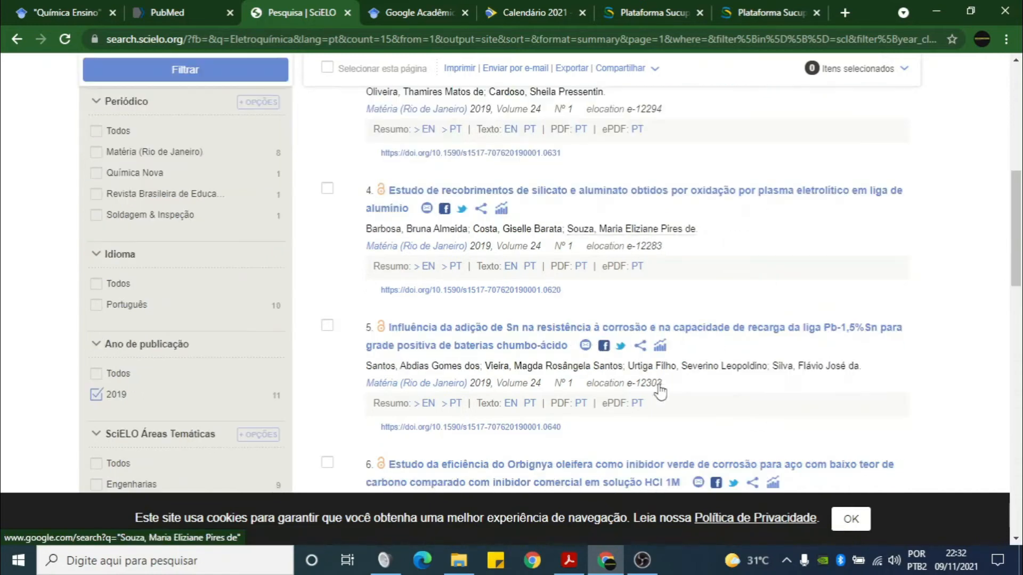
{"action": "left_click", "coordinate": [660, 347]}
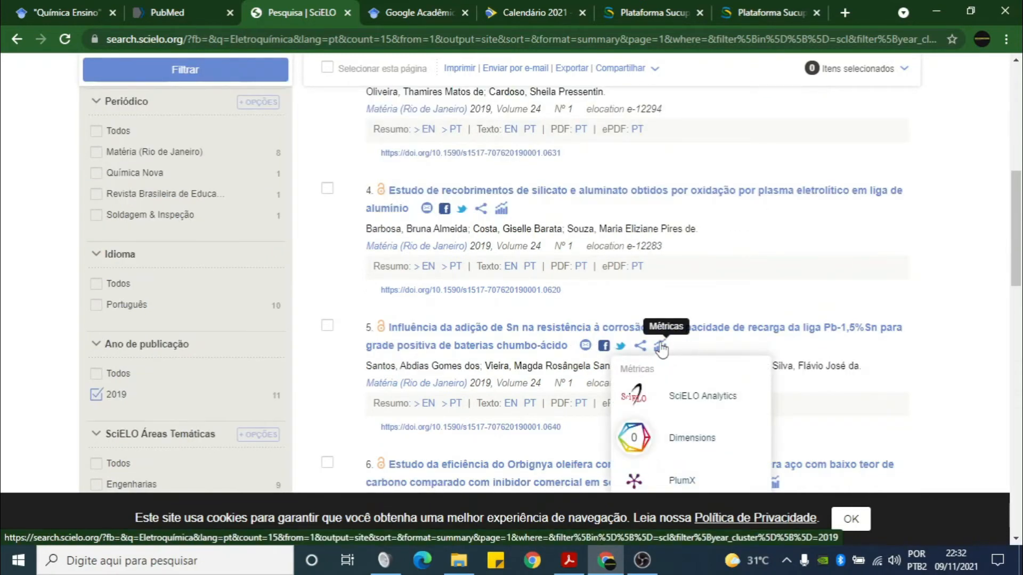
{"action": "left_click", "coordinate": [660, 347]}
Check the metrics of the Orbignya oleifera corrosion inhibitor article, including its SciELO Analytics page, and return to the start of the results
{"action": "scroll", "coordinate": [661, 347], "scroll_direction": "down", "scroll_amount": 4}
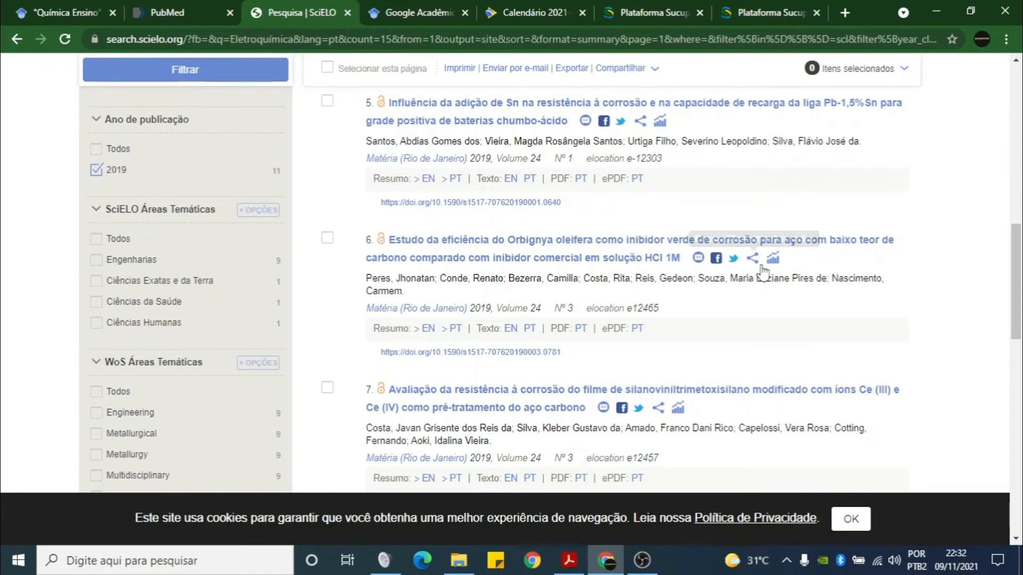
{"action": "left_click", "coordinate": [779, 261]}
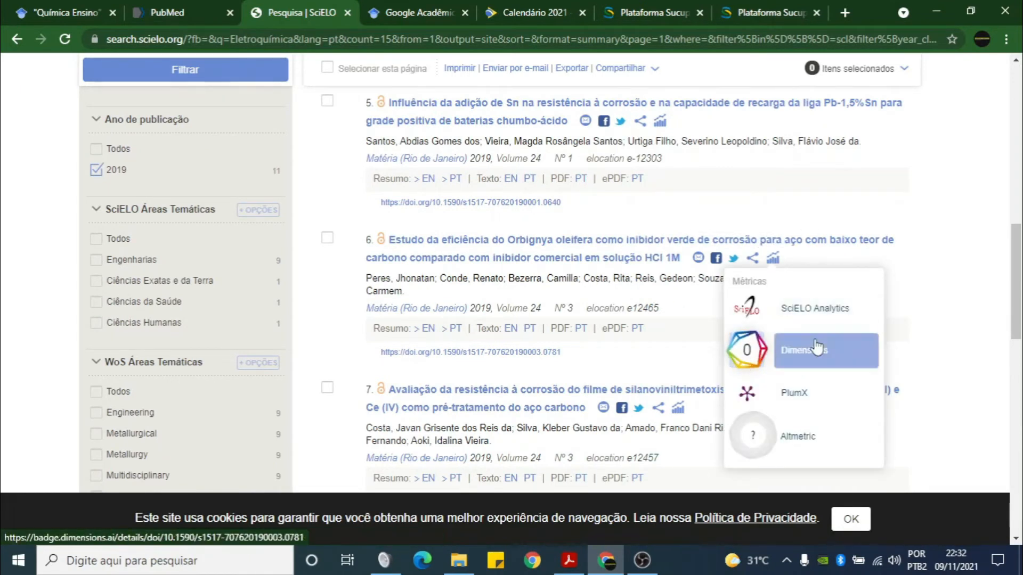
{"action": "left_click", "coordinate": [784, 318]}
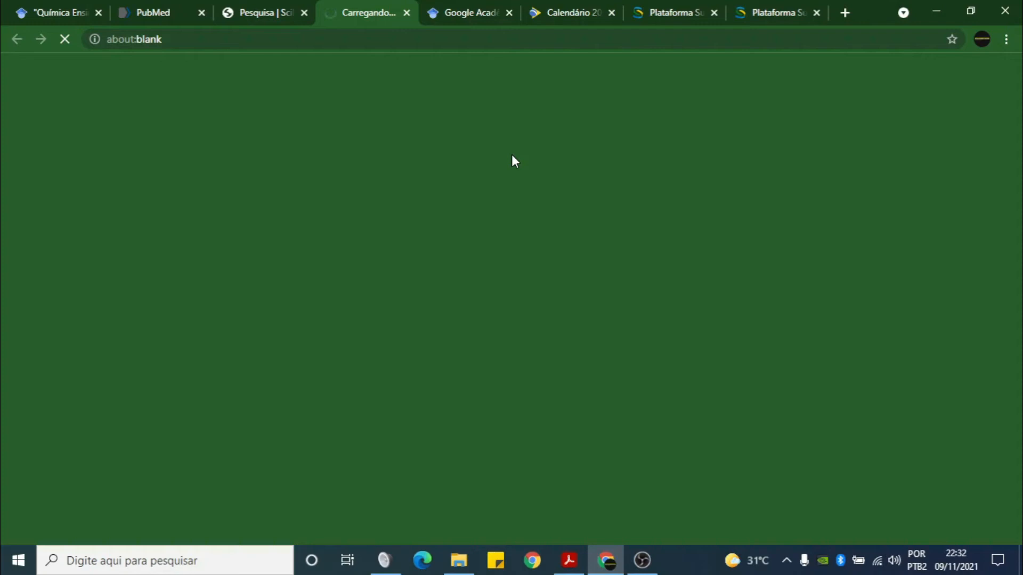
{"action": "left_click", "coordinate": [408, 15]}
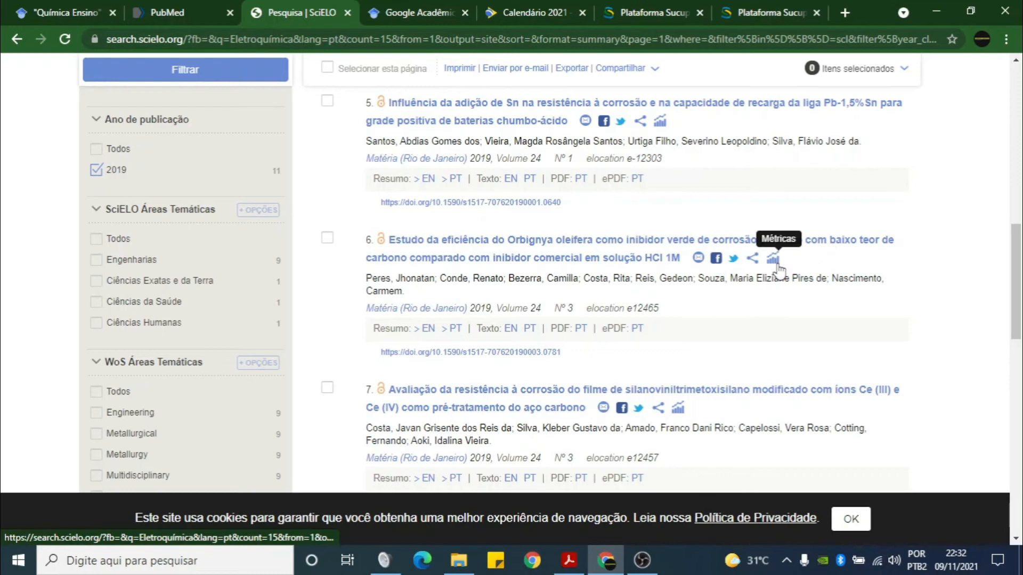
{"action": "left_click", "coordinate": [777, 263]}
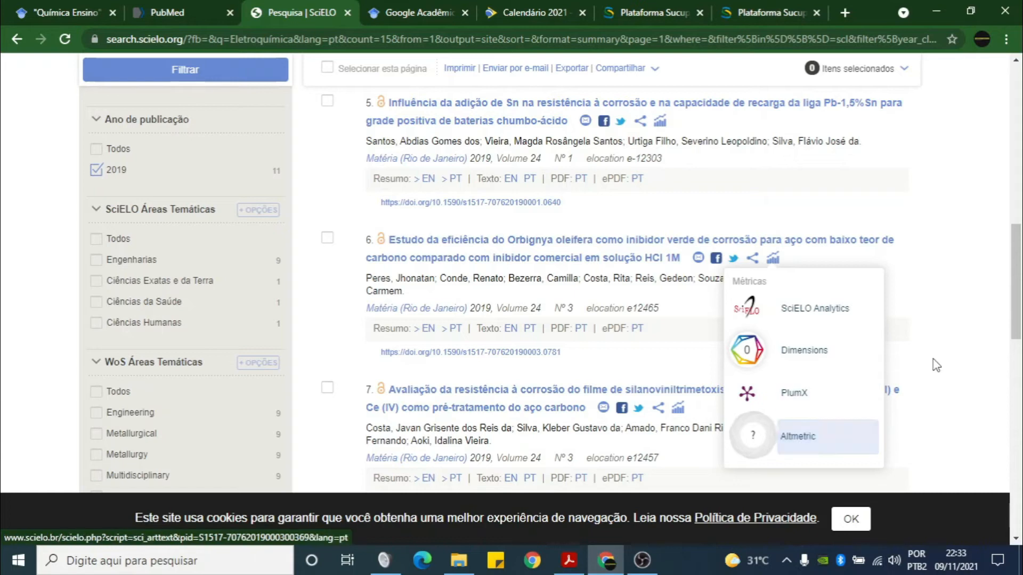
{"action": "scroll", "coordinate": [944, 337], "scroll_direction": "up", "scroll_amount": 10}
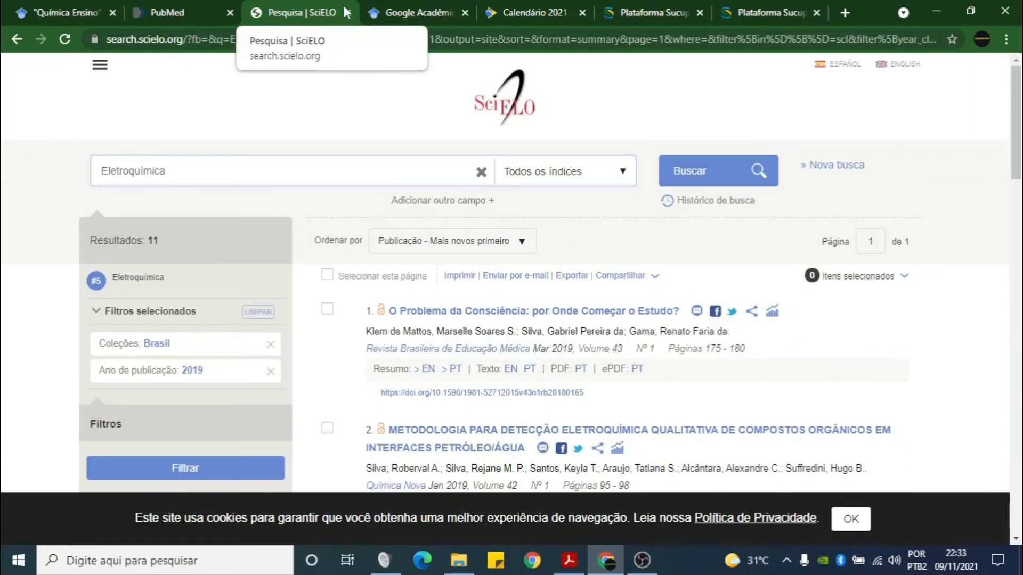
View the Google Acadêmico and SciELO home pages, and look over PubMed's home page down to its trending articles
{"action": "left_click", "coordinate": [417, 2]}
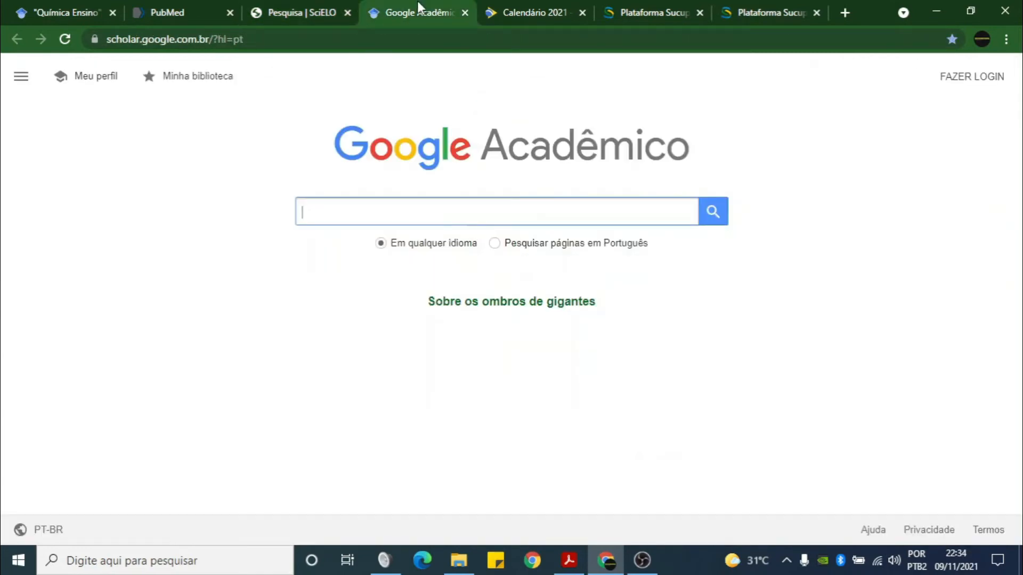
{"action": "left_click", "coordinate": [290, 7]}
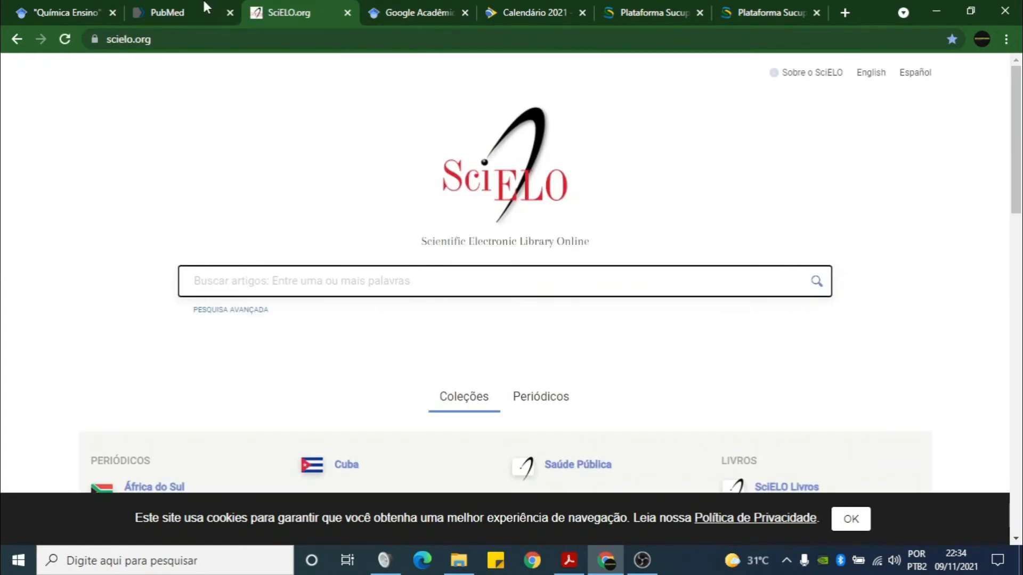
{"action": "left_click", "coordinate": [207, 7]}
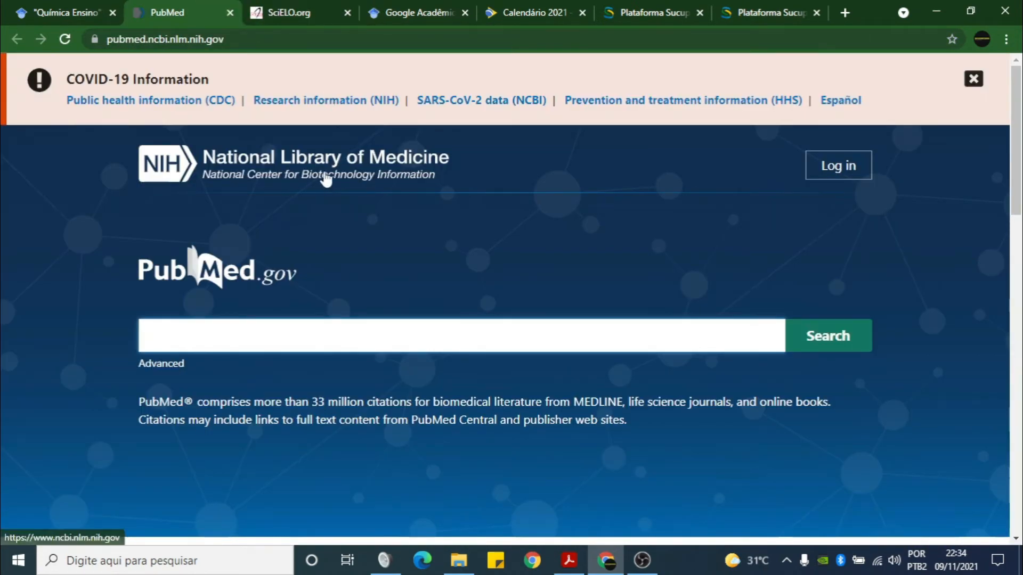
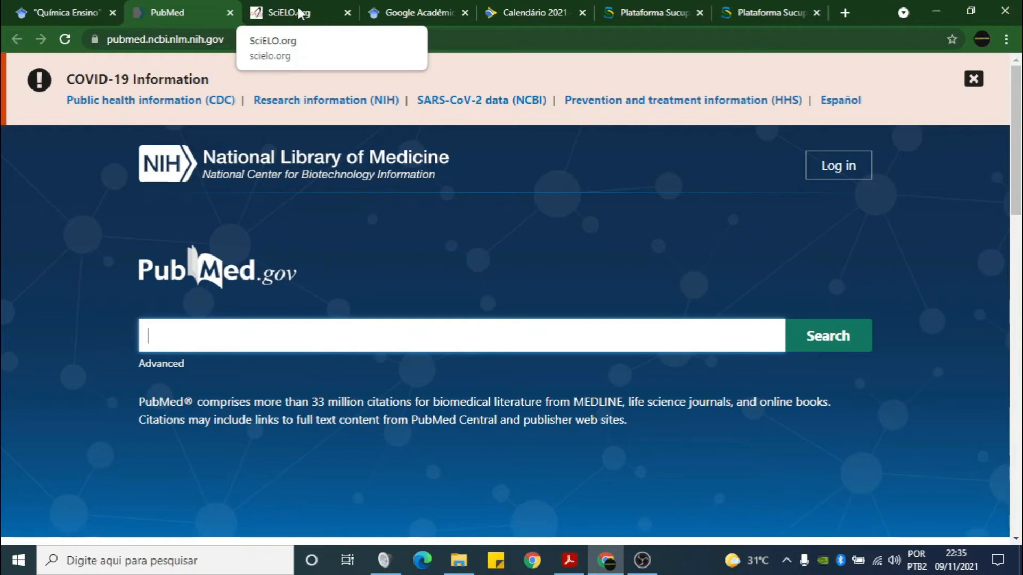
{"action": "scroll", "coordinate": [270, 200], "scroll_direction": "down", "scroll_amount": 10}
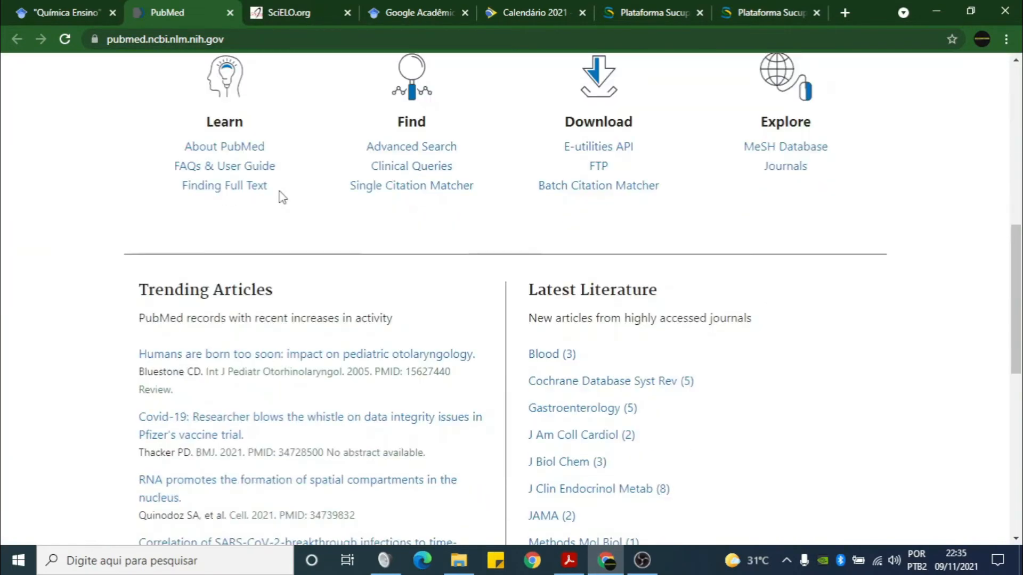
{"action": "scroll", "coordinate": [291, 168], "scroll_direction": "up", "scroll_amount": 10}
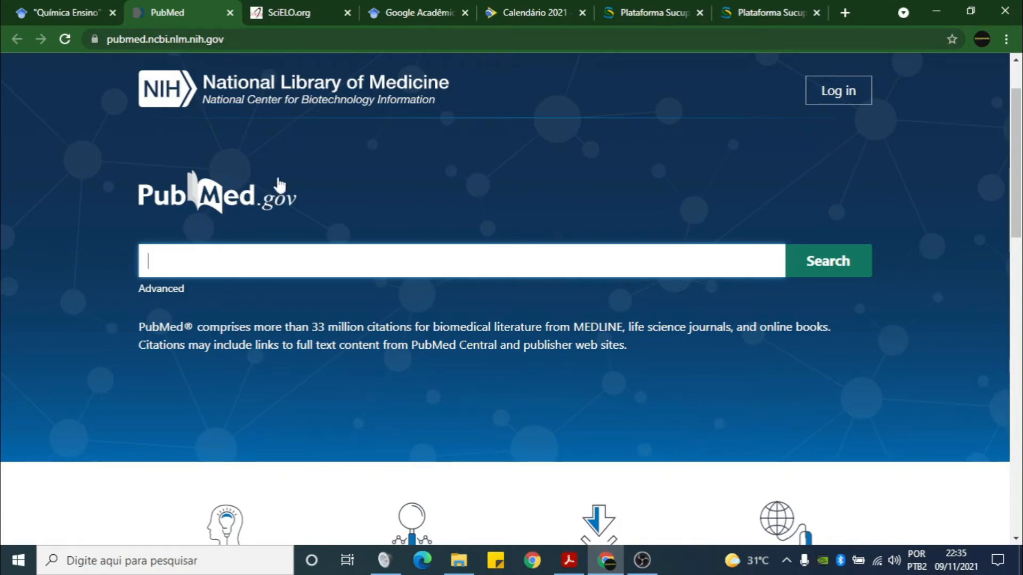
Revisit the SciELO and Google Acadêmico home pages and return to SciELO
{"action": "left_click", "coordinate": [295, 6]}
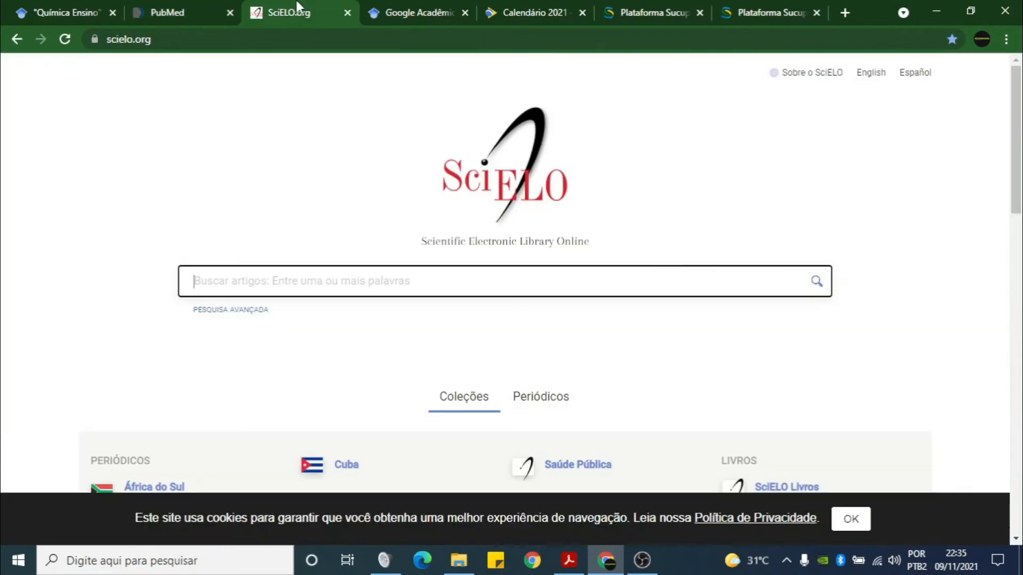
{"action": "left_click", "coordinate": [429, 7]}
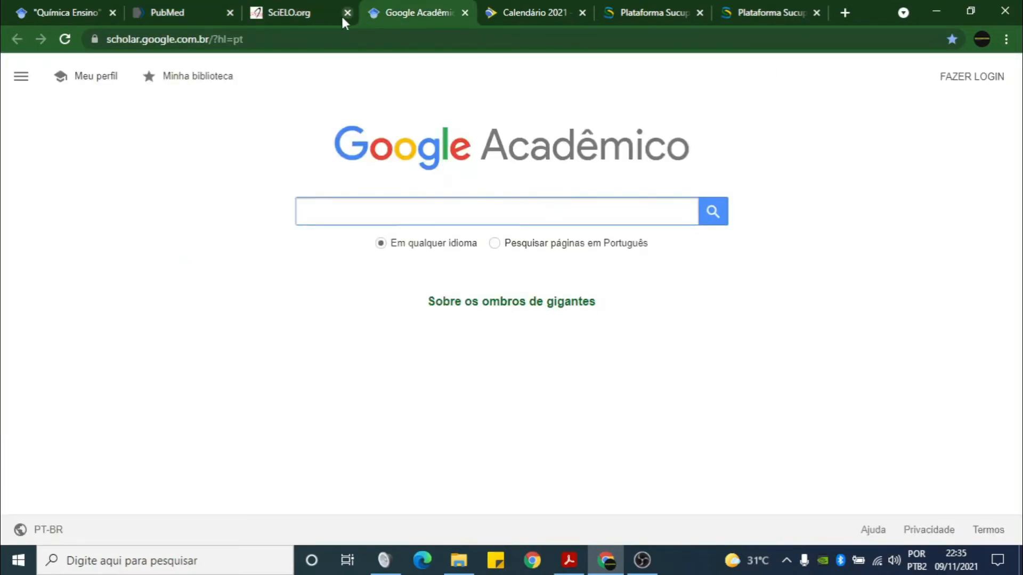
{"action": "left_click", "coordinate": [277, 7]}
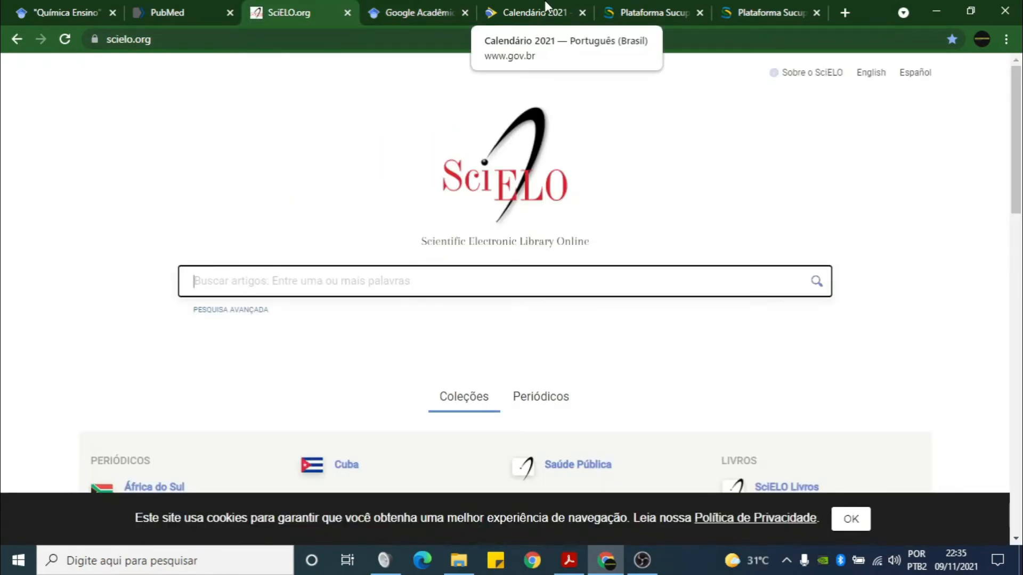
Check the Evento de Classificação options for Qualis Periódicos in Plataforma Sucupira and switch to the CAPES Calendário 2021 page
{"action": "left_click", "coordinate": [689, 6]}
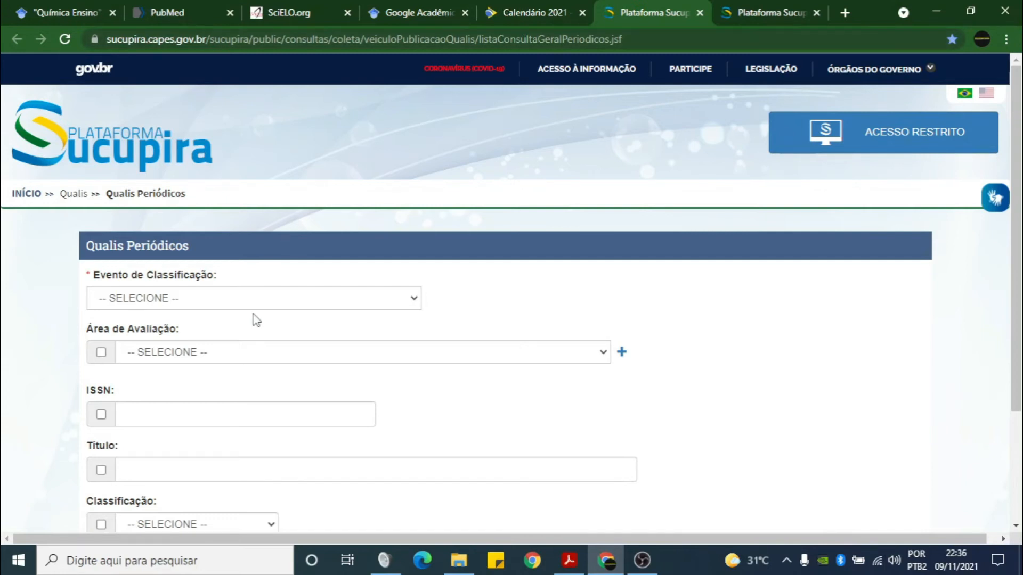
{"action": "left_click", "coordinate": [259, 298]}
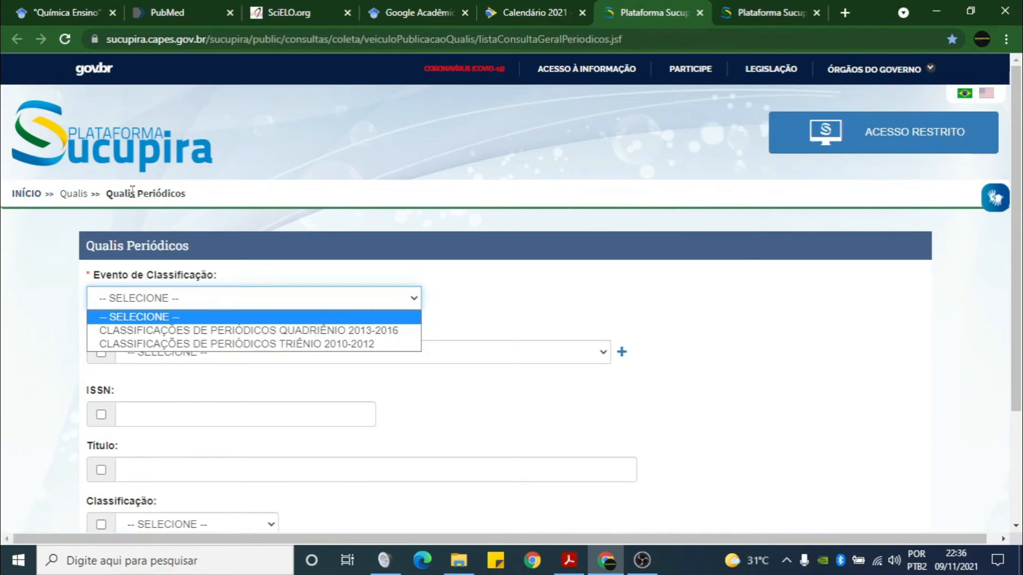
{"action": "left_click_drag", "start_coordinate": [131, 194], "coordinate": [163, 195]}
{"action": "left_click", "coordinate": [163, 300]}
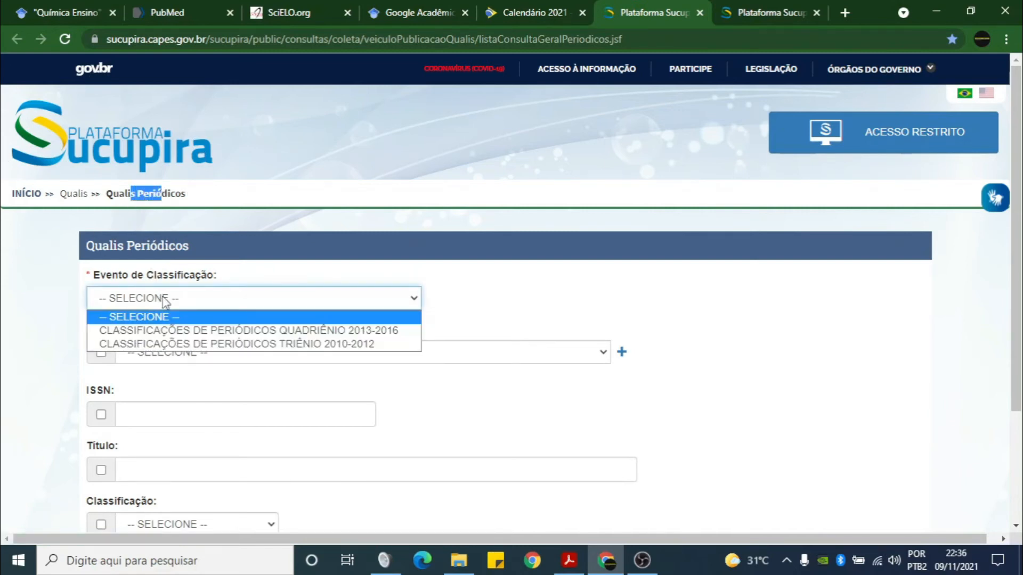
{"action": "left_click", "coordinate": [525, 13]}
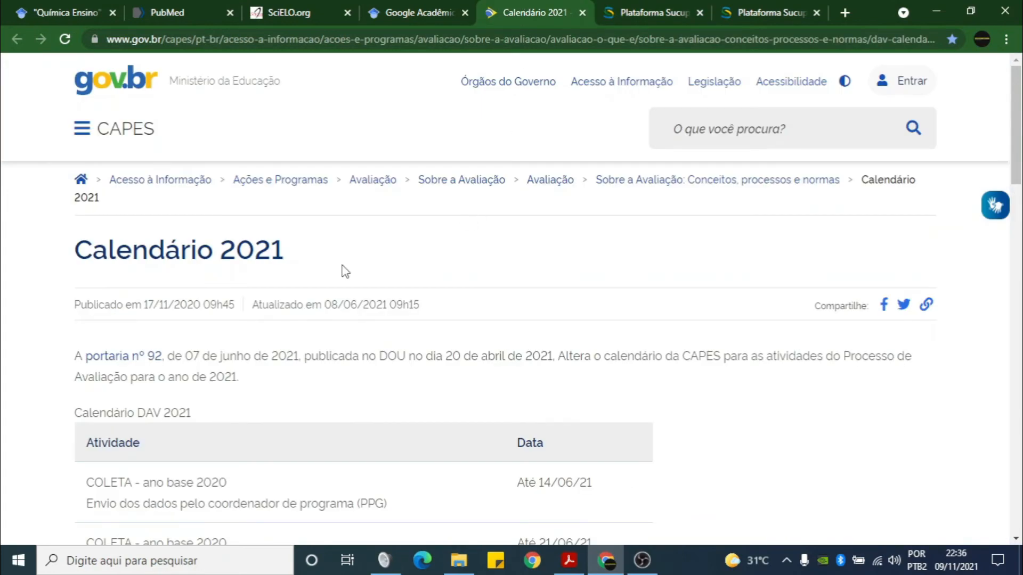
Review the Calendário DAV 2021 table from the first COLETA deadline down to the Divulgação dos Resultados de Reconsideração dates
{"action": "scroll", "coordinate": [315, 269], "scroll_direction": "down", "scroll_amount": 2}
{"action": "left_click_drag", "start_coordinate": [167, 177], "coordinate": [401, 181]}
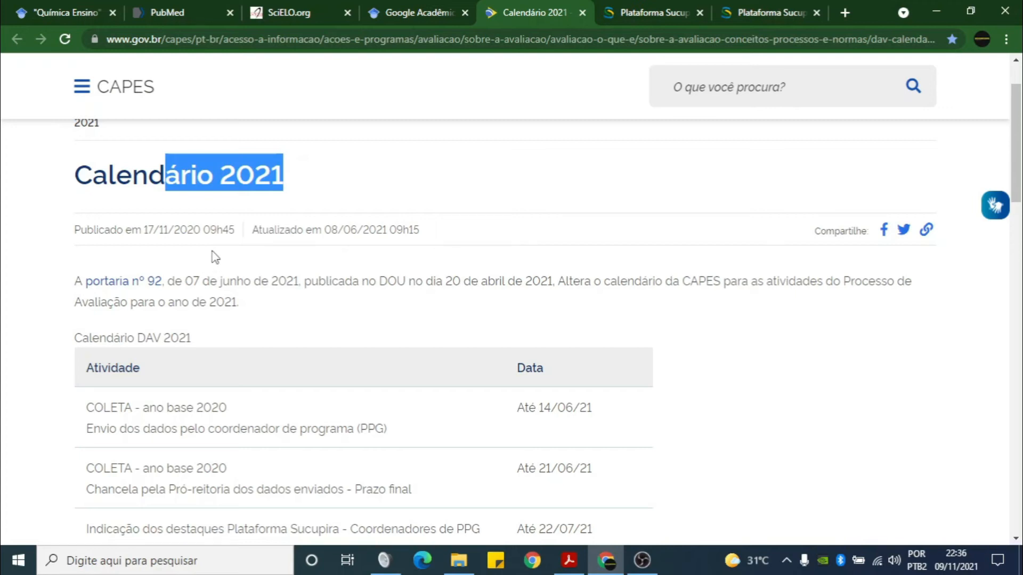
{"action": "scroll", "coordinate": [246, 237], "scroll_direction": "down", "scroll_amount": 3}
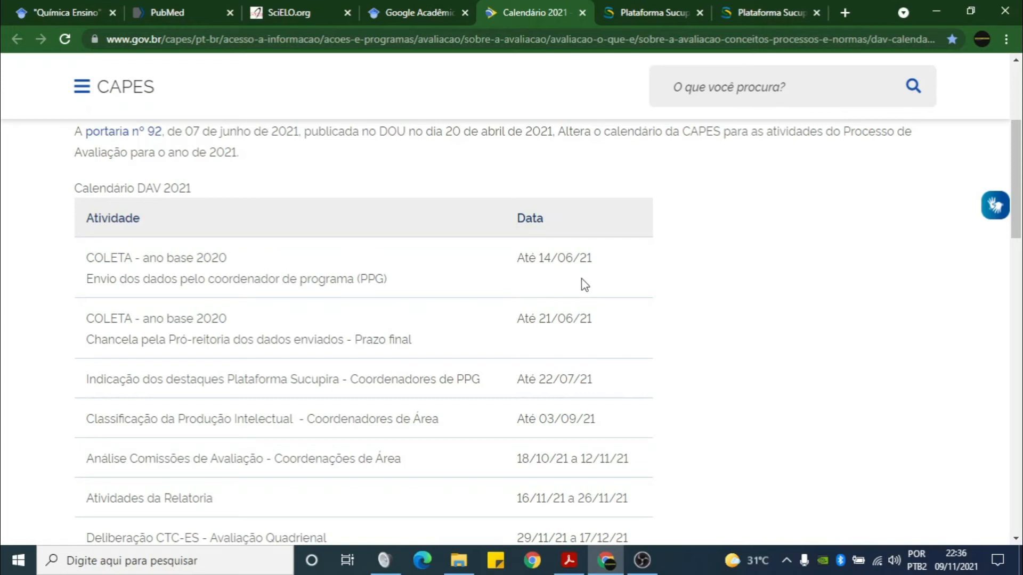
{"action": "left_click_drag", "start_coordinate": [529, 258], "coordinate": [586, 258]}
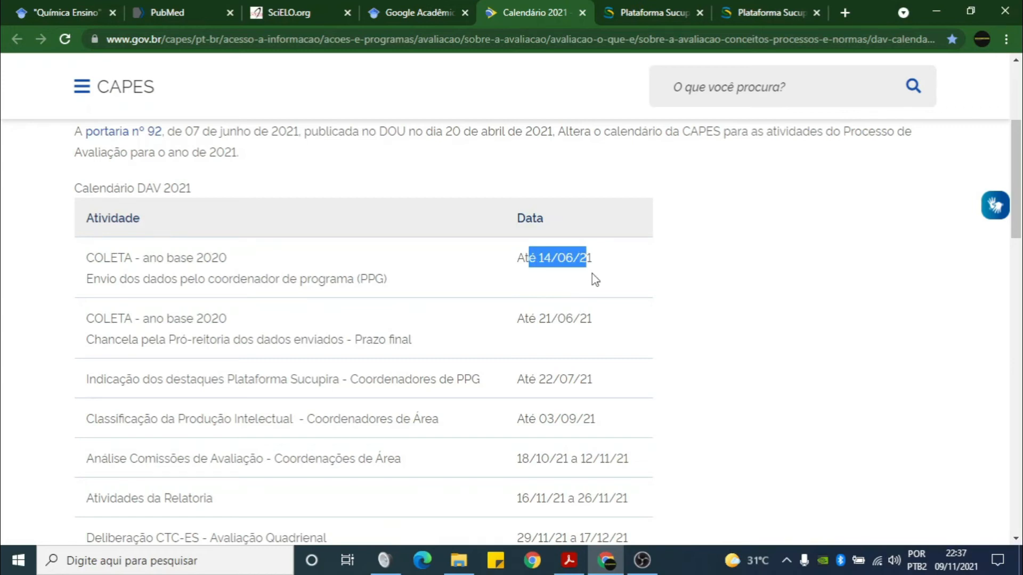
{"action": "scroll", "coordinate": [595, 280], "scroll_direction": "down", "scroll_amount": 5}
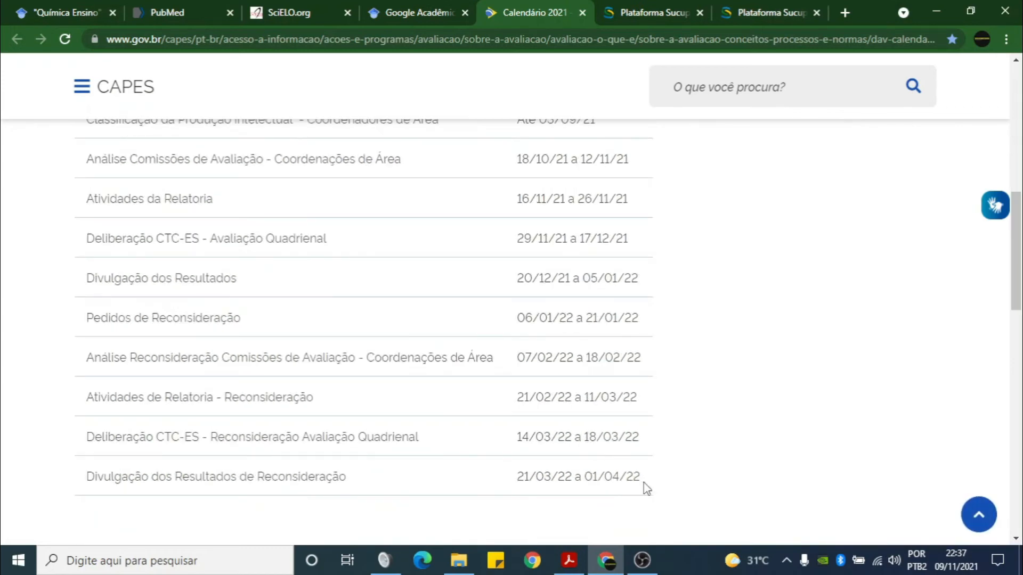
{"action": "left_click_drag", "start_coordinate": [639, 476], "coordinate": [586, 475]}
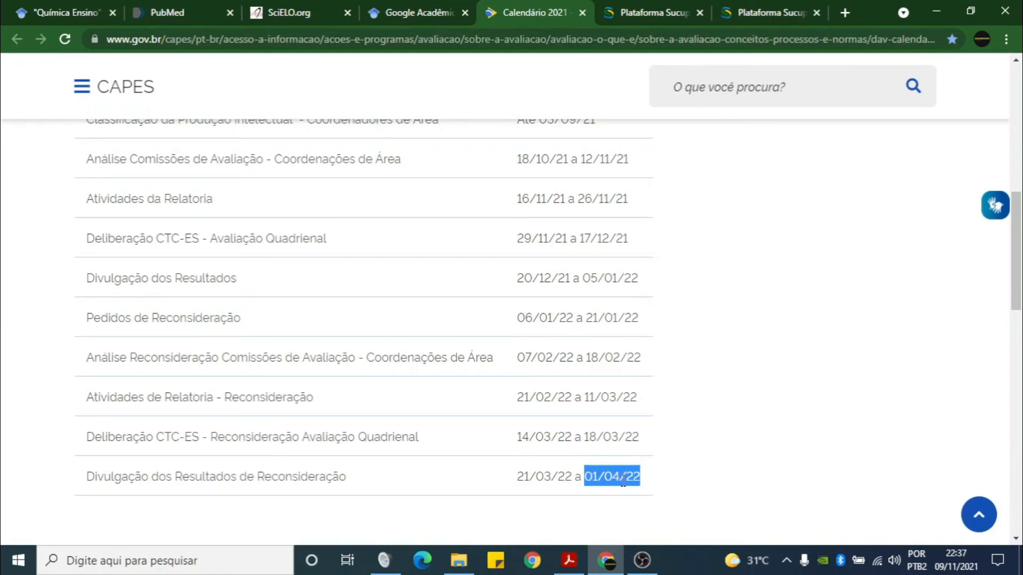
{"action": "left_click", "coordinate": [590, 476]}
{"action": "left_click_drag", "start_coordinate": [590, 477], "coordinate": [638, 489]}
{"action": "left_click", "coordinate": [604, 475]}
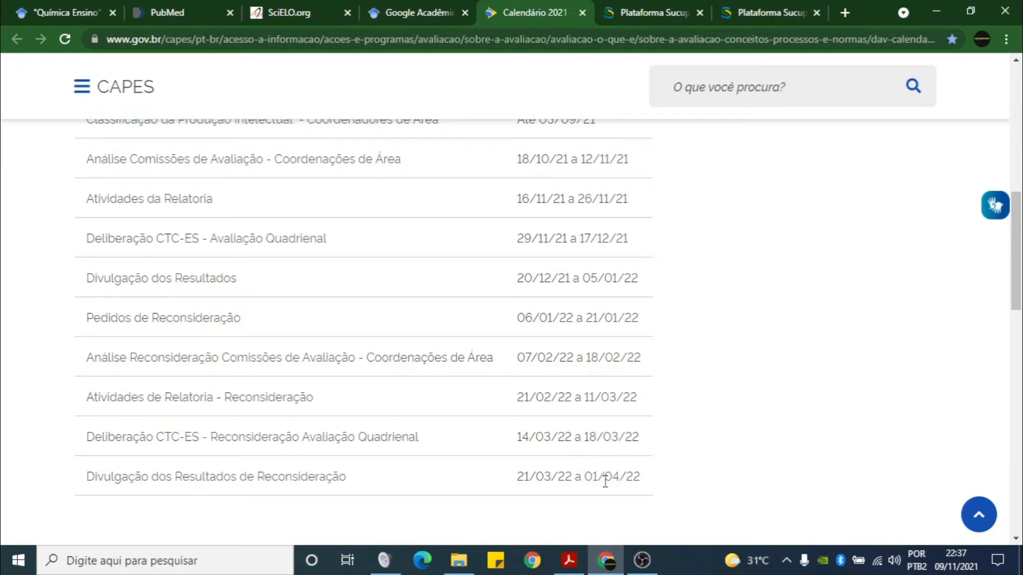
{"action": "scroll", "coordinate": [602, 480], "scroll_direction": "up", "scroll_amount": 7}
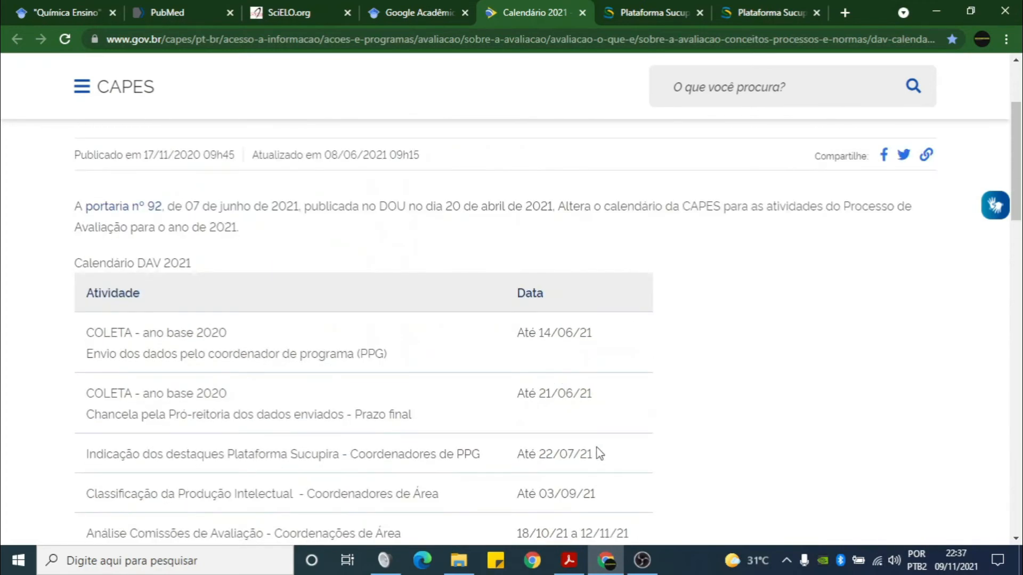
{"action": "scroll", "coordinate": [597, 448], "scroll_direction": "up", "scroll_amount": 3}
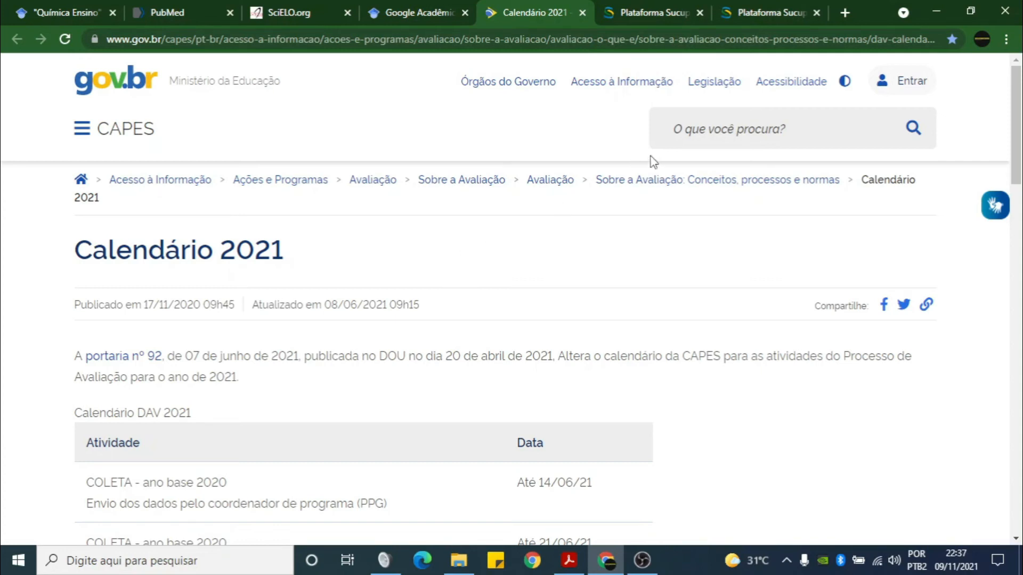
Return to the open Qualis Periódicos form and try to choose CLASSIFICAÇÕES DE PERIÓDICOS QUADRIÊNIO 2013-2016 as the Evento de Classificação
{"action": "left_click", "coordinate": [665, 7]}
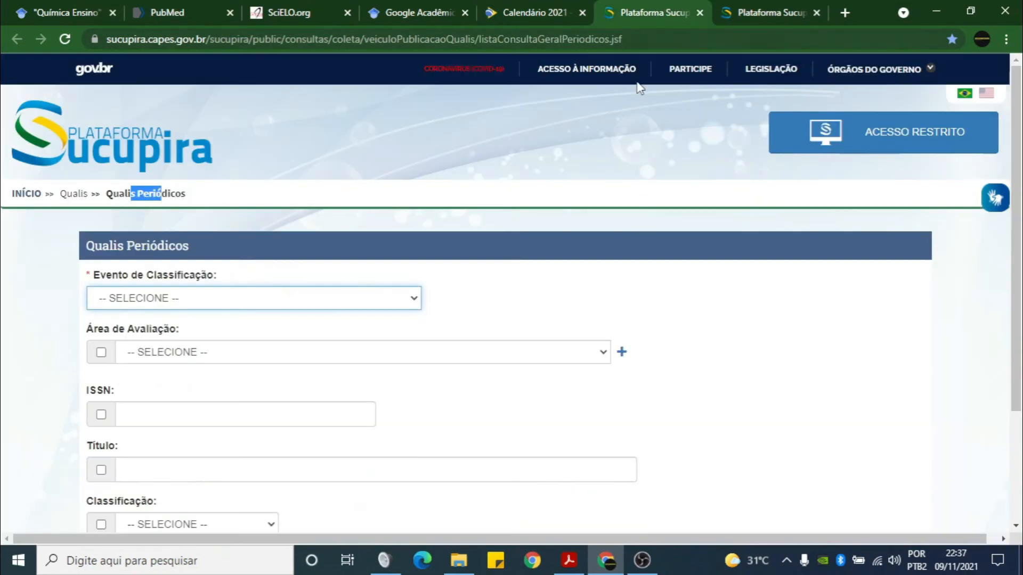
{"action": "left_click", "coordinate": [349, 298]}
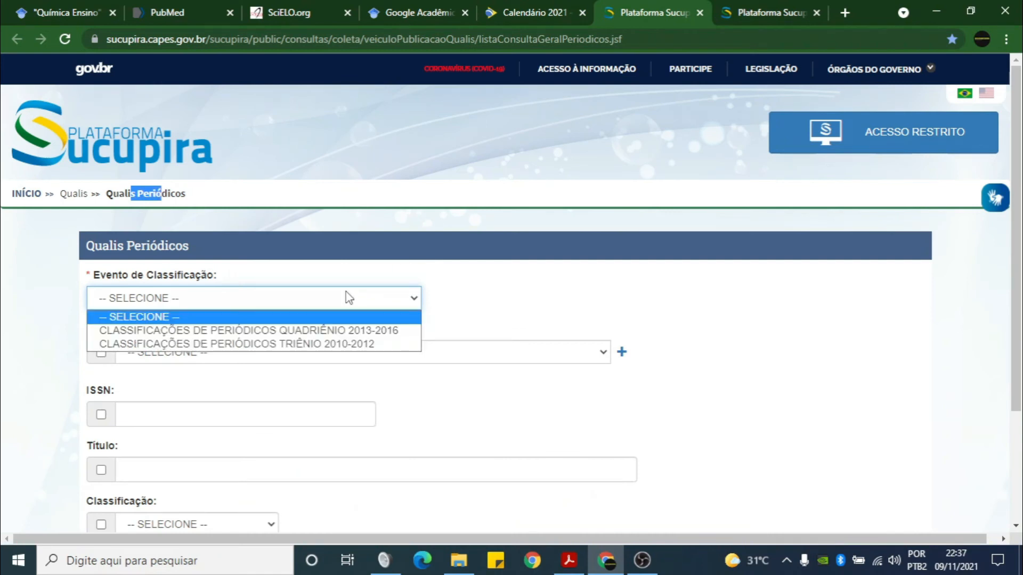
{"action": "left_click", "coordinate": [354, 330]}
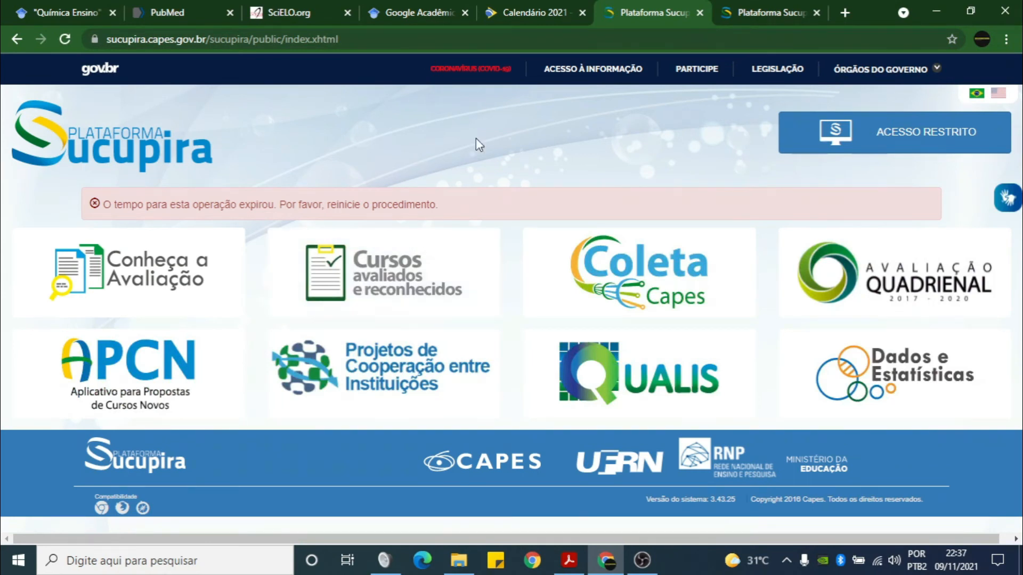
Reopen the Qualis Periódicos advanced search form through the Qualis module of Plataforma Sucupira
{"action": "left_click", "coordinate": [687, 374]}
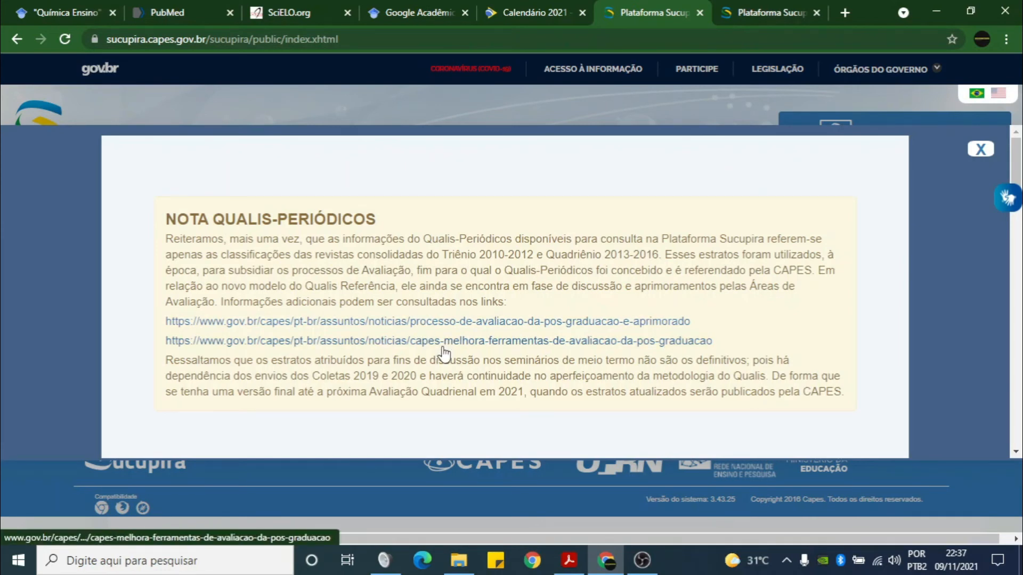
{"action": "scroll", "coordinate": [902, 275], "scroll_direction": "down", "scroll_amount": 4}
{"action": "scroll", "coordinate": [548, 314], "scroll_direction": "down", "scroll_amount": 10}
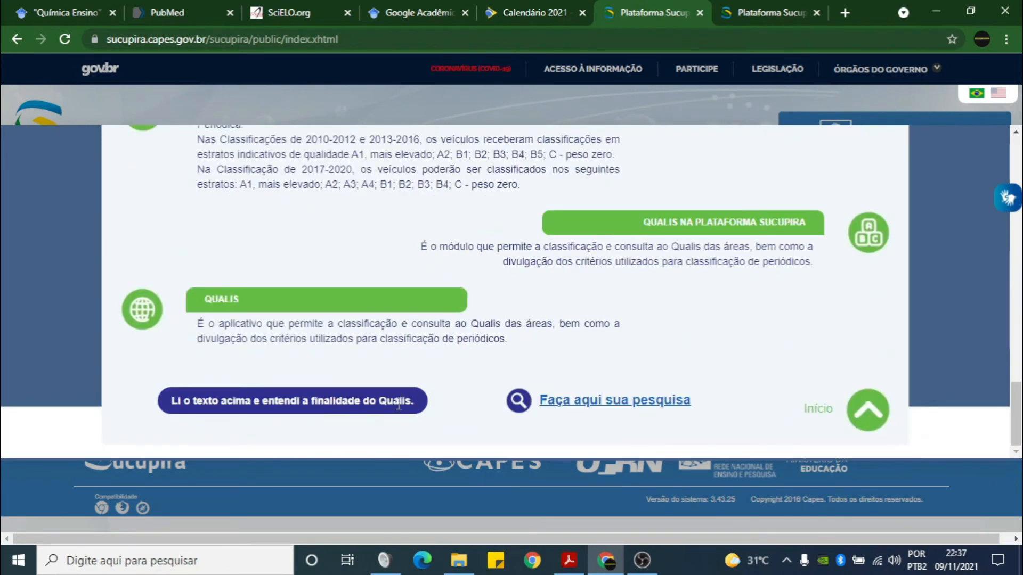
{"action": "scroll", "coordinate": [597, 413], "scroll_direction": "up", "scroll_amount": 3}
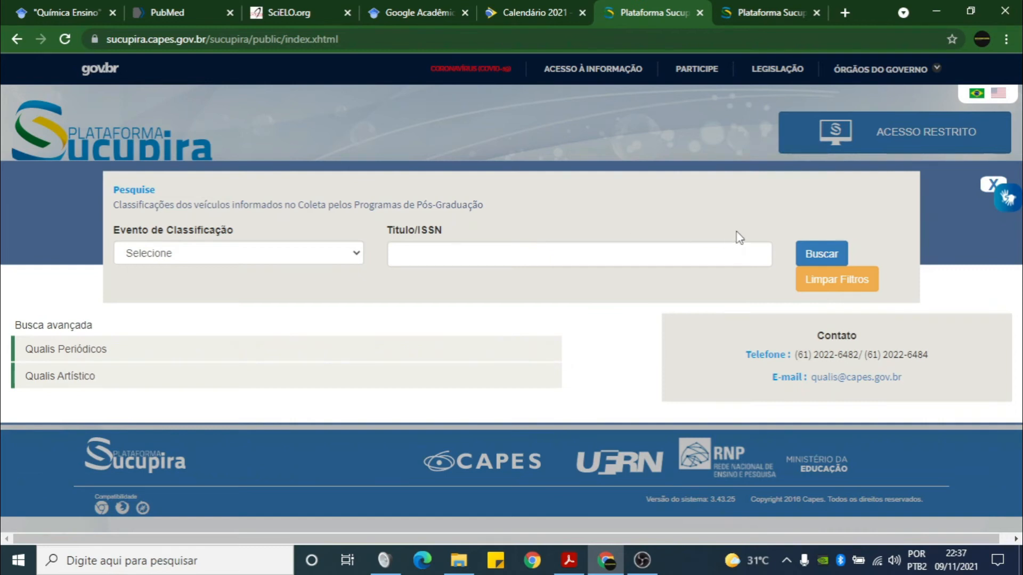
{"action": "left_click", "coordinate": [103, 351]}
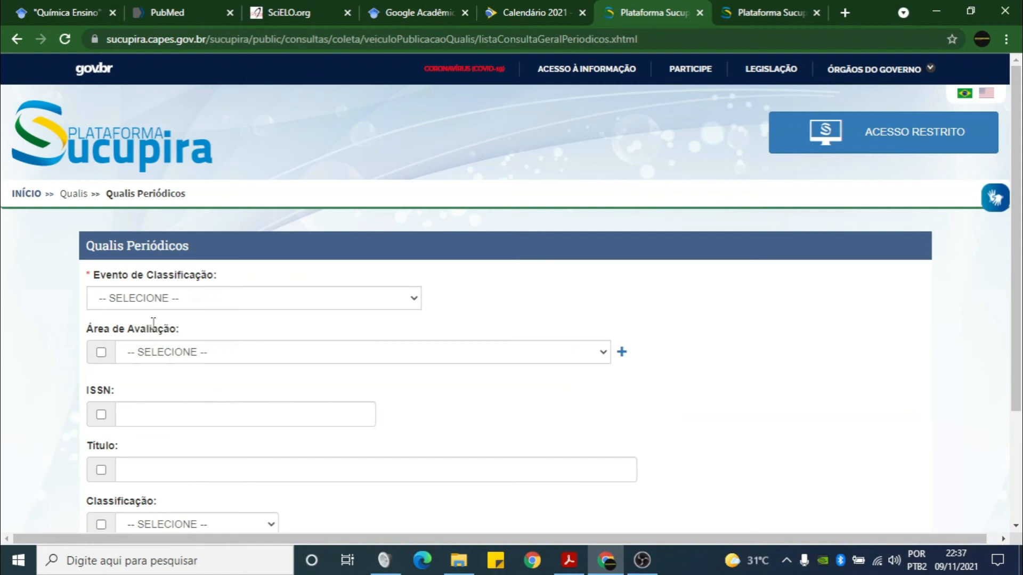
Set Evento de Classificação to CLASSIFICAÇÕES DE PERIÓDICOS QUADRIÊNIO 2013-2016 and Área de Avaliação to EDUCAÇÃO
{"action": "left_click", "coordinate": [190, 303]}
{"action": "left_click", "coordinate": [230, 331]}
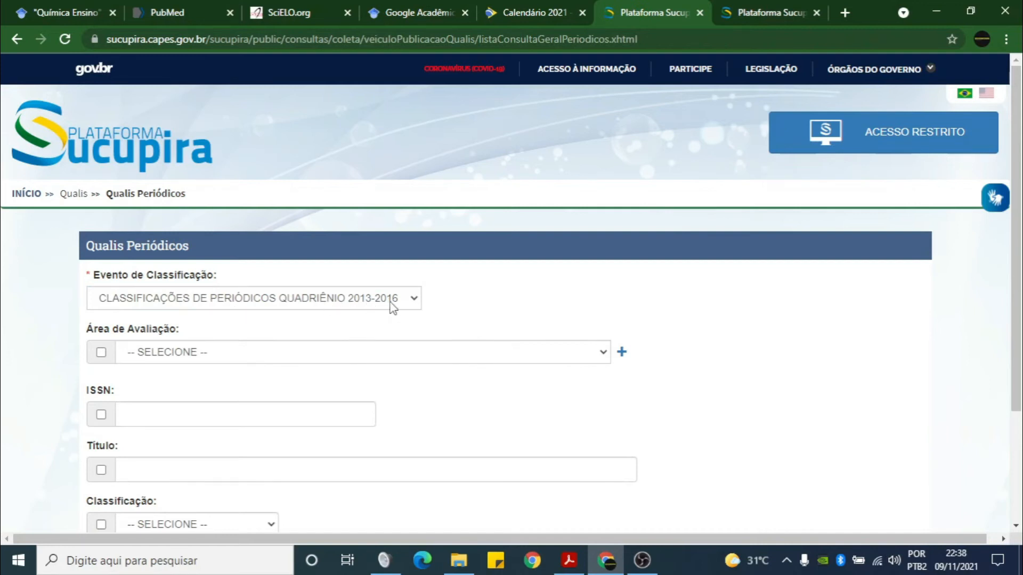
{"action": "left_click", "coordinate": [247, 359]}
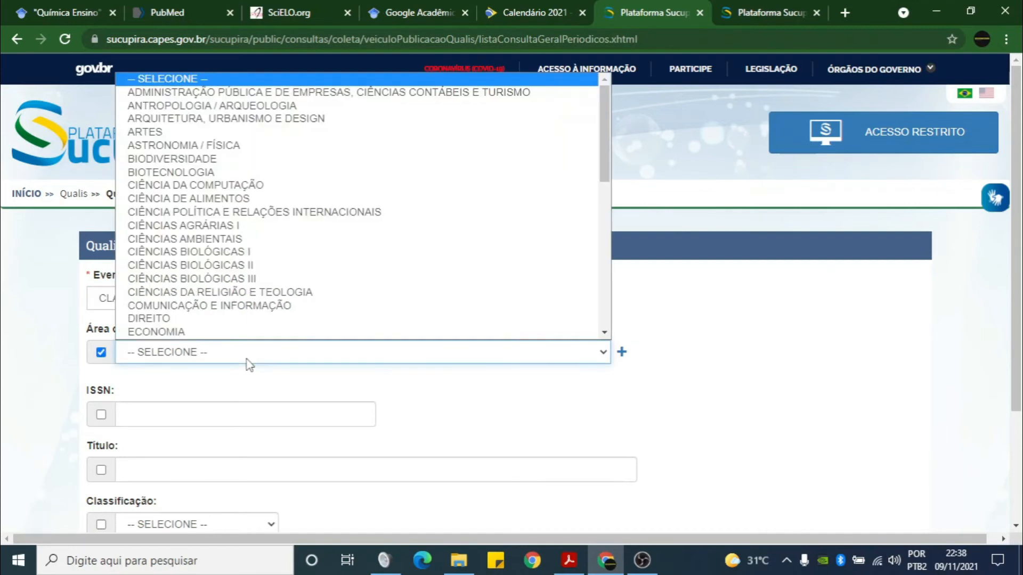
{"action": "scroll", "coordinate": [248, 240], "scroll_direction": "down", "scroll_amount": 1}
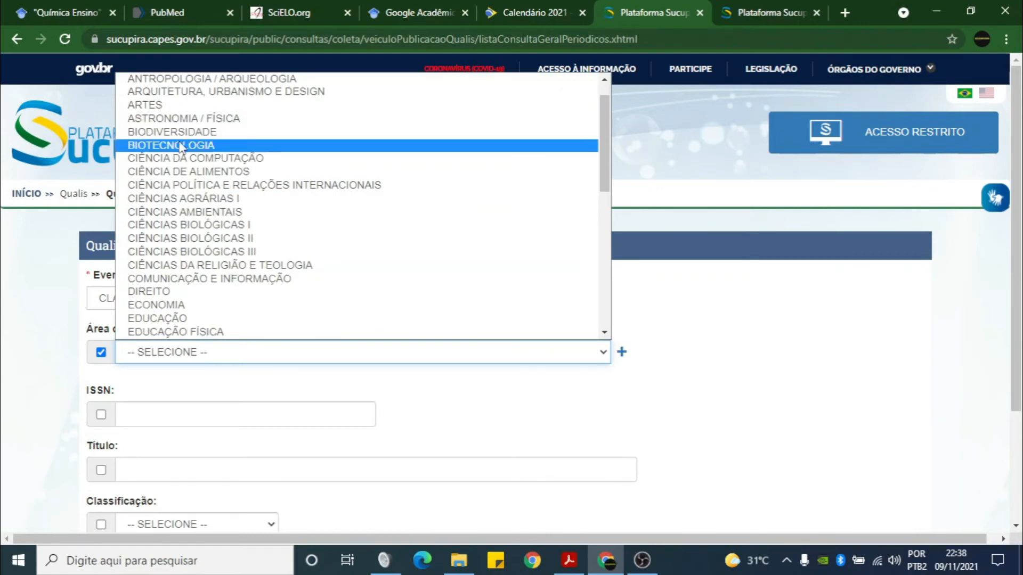
{"action": "left_click", "coordinate": [213, 320]}
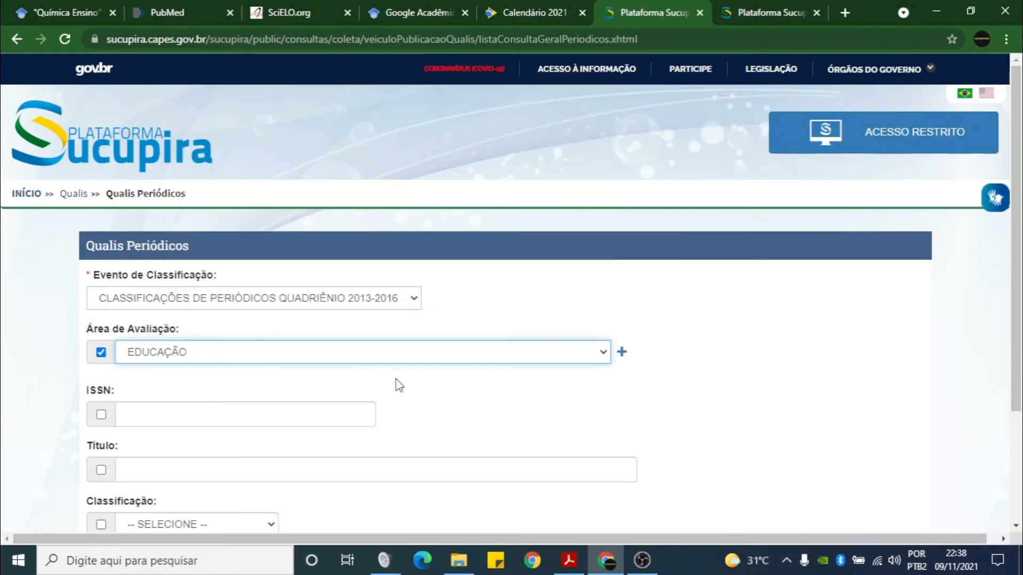
{"action": "left_click", "coordinate": [322, 387]}
Check the Classificação options in the Qualis Periódicos form and leave that filter unset
{"action": "scroll", "coordinate": [322, 388], "scroll_direction": "down", "scroll_amount": 3}
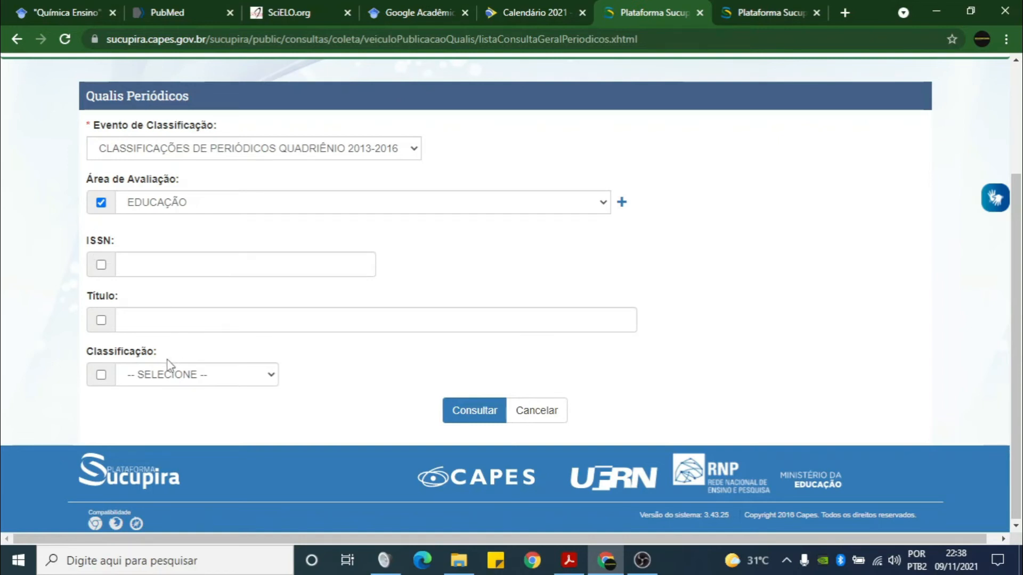
{"action": "left_click", "coordinate": [175, 373]}
{"action": "left_click", "coordinate": [182, 393]}
{"action": "left_click", "coordinate": [101, 375]}
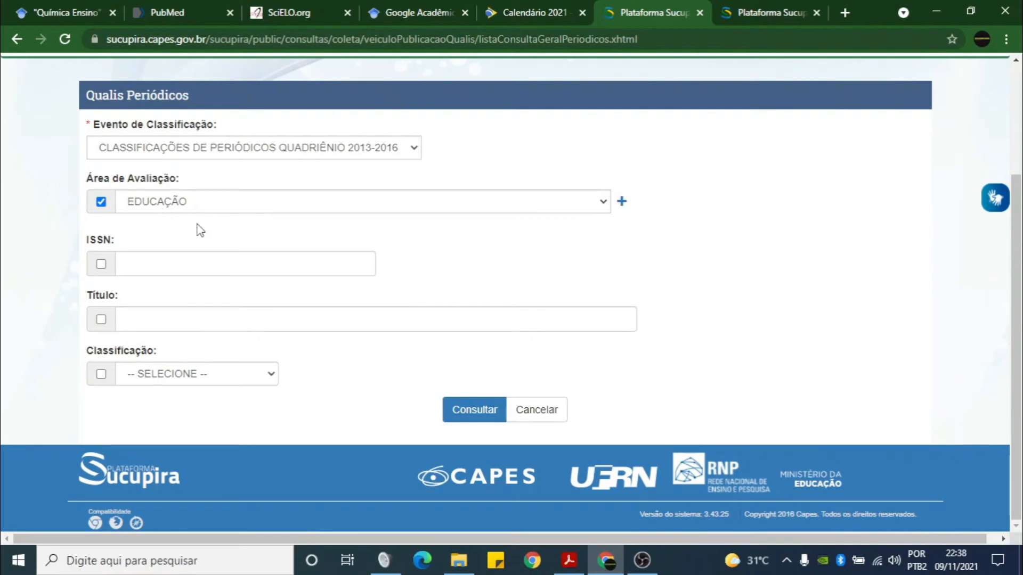
Run the Qualis query and download the classifications file for the EDUCAÇÃO area
{"action": "left_click", "coordinate": [506, 408]}
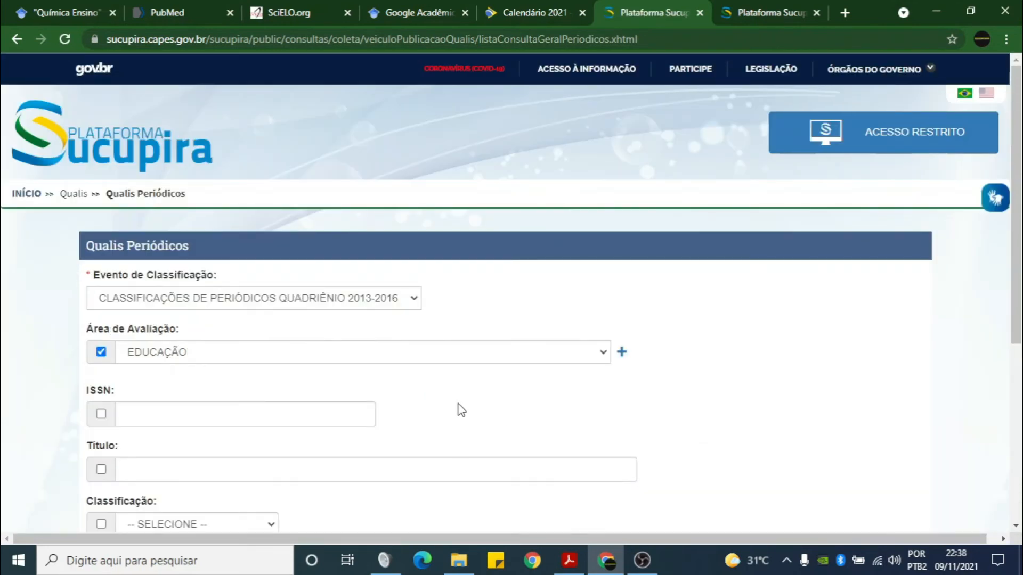
{"action": "scroll", "coordinate": [360, 311], "scroll_direction": "down", "scroll_amount": 2}
{"action": "scroll", "coordinate": [360, 311], "scroll_direction": "down", "scroll_amount": 2}
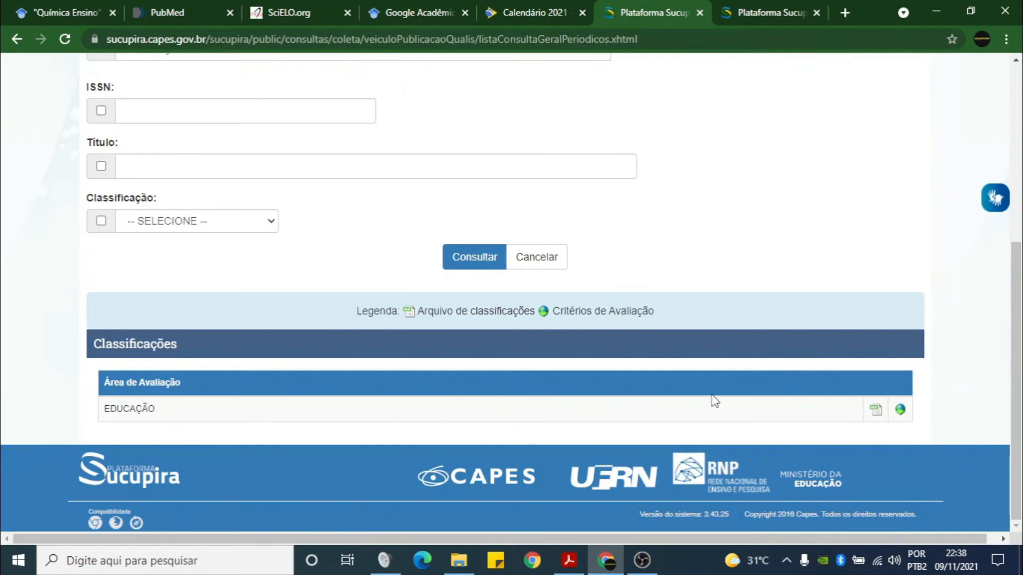
{"action": "left_click", "coordinate": [879, 415]}
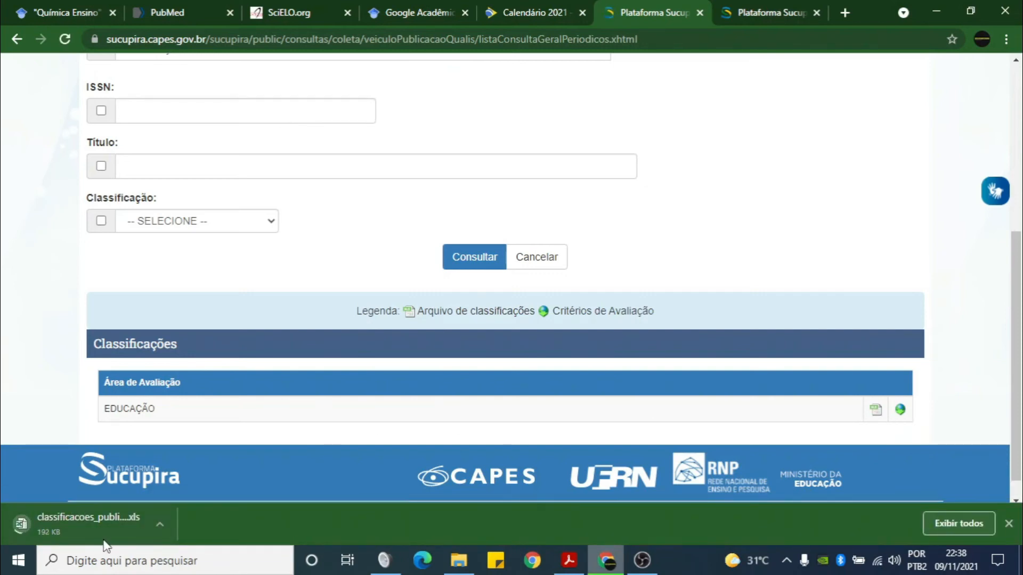
Open the downloaded classifications file in Excel despite the format warning and autofit columns A to C to their contents
{"action": "left_click", "coordinate": [94, 532]}
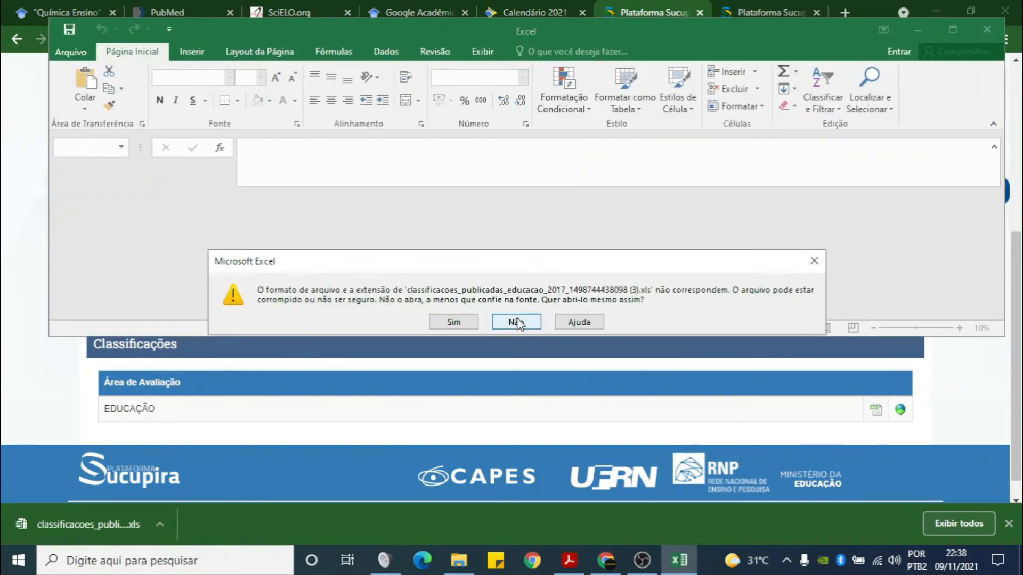
{"action": "left_click", "coordinate": [455, 320]}
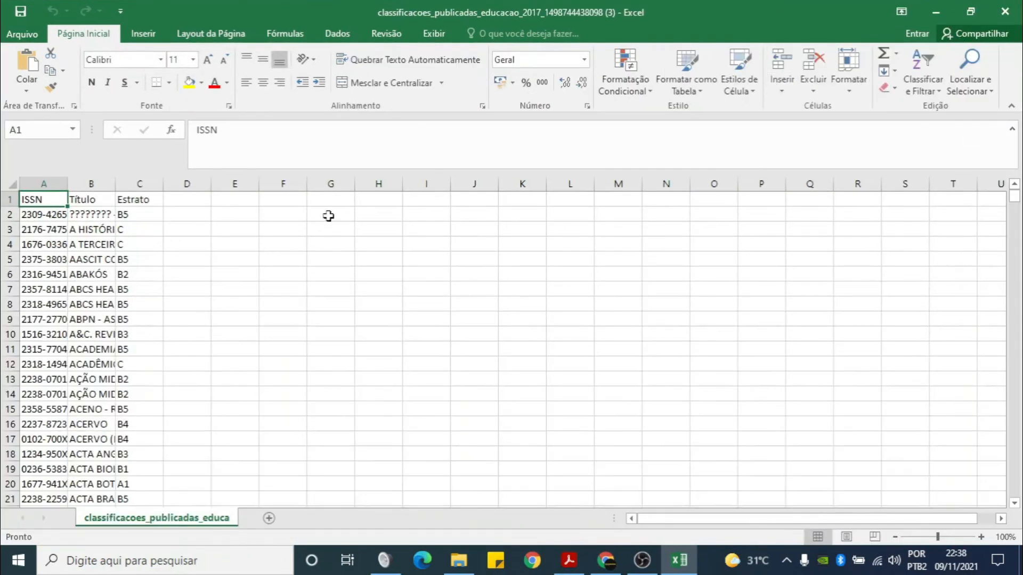
{"action": "left_click_drag", "start_coordinate": [44, 184], "coordinate": [160, 184]}
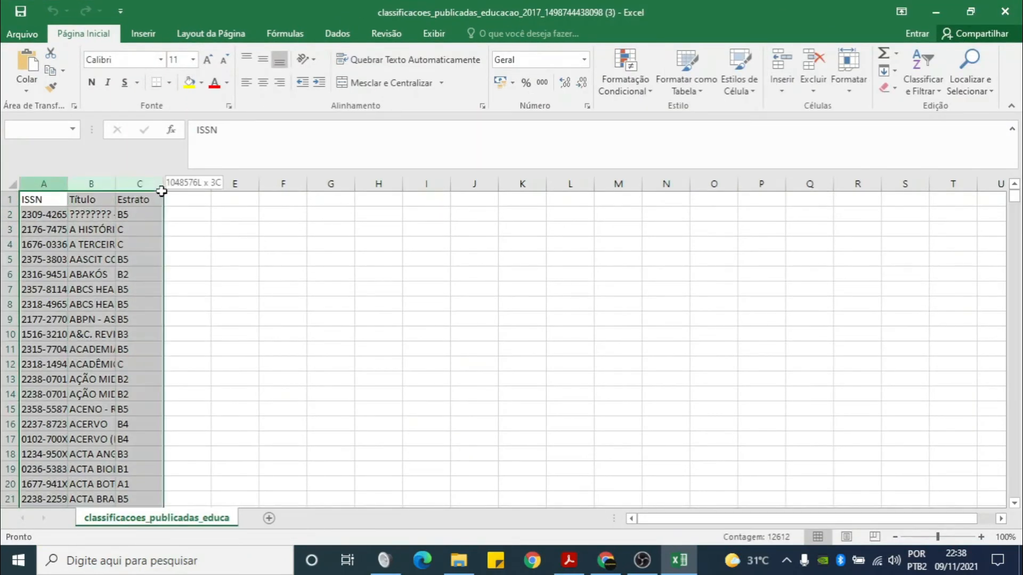
{"action": "double_click", "coordinate": [160, 185]}
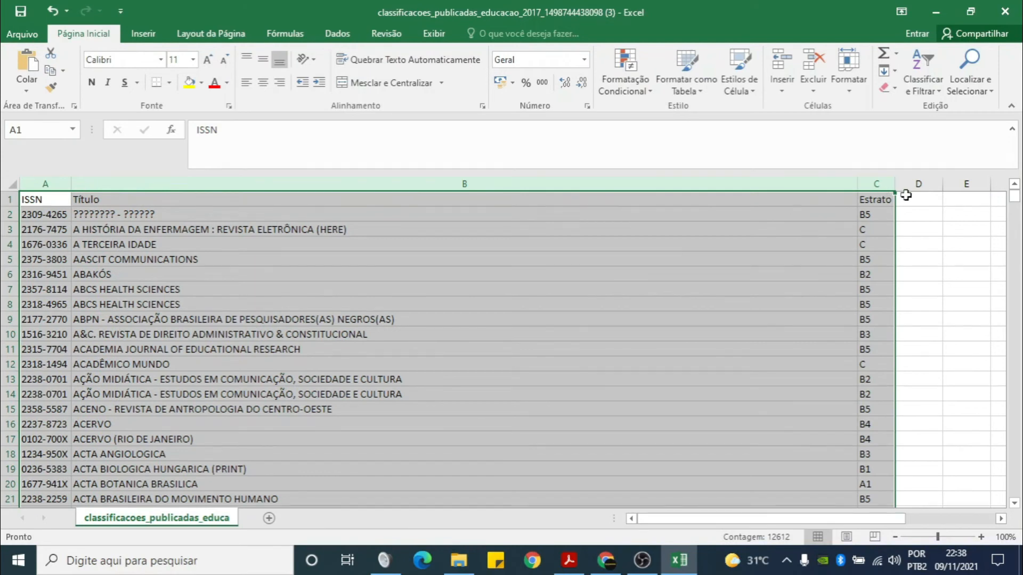
{"action": "left_click", "coordinate": [926, 213]}
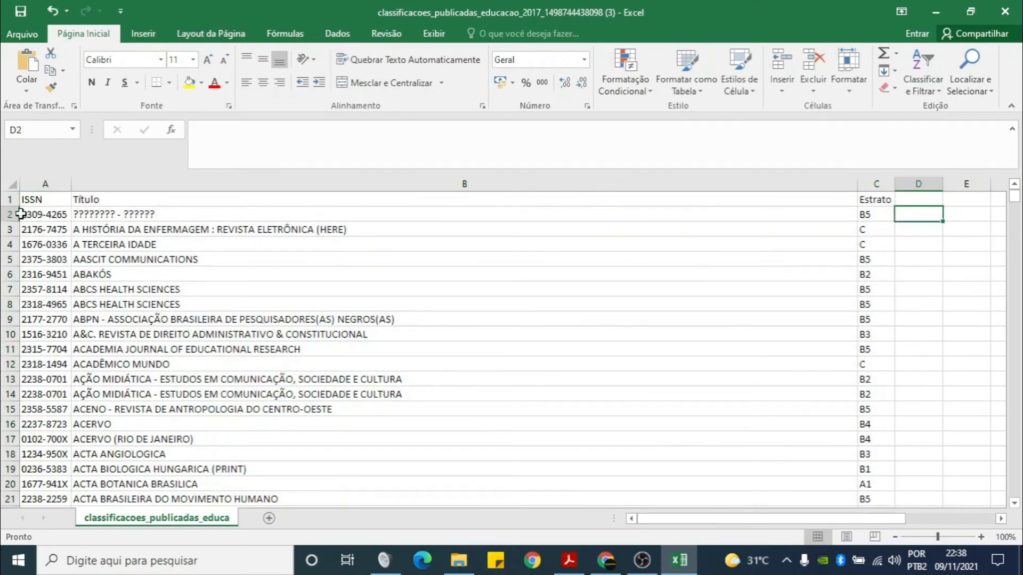
Look over the ISSN, Título and Estrato columns of the journal classification sheet
{"action": "left_click", "coordinate": [31, 201]}
{"action": "left_click_drag", "start_coordinate": [31, 201], "coordinate": [33, 380]}
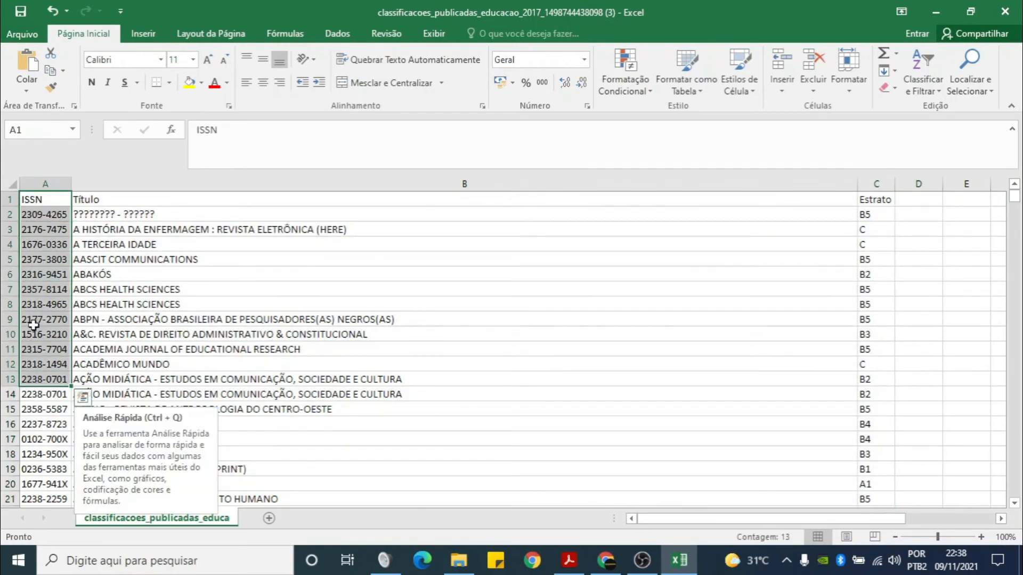
{"action": "left_click", "coordinate": [91, 273]}
{"action": "left_click", "coordinate": [91, 200]}
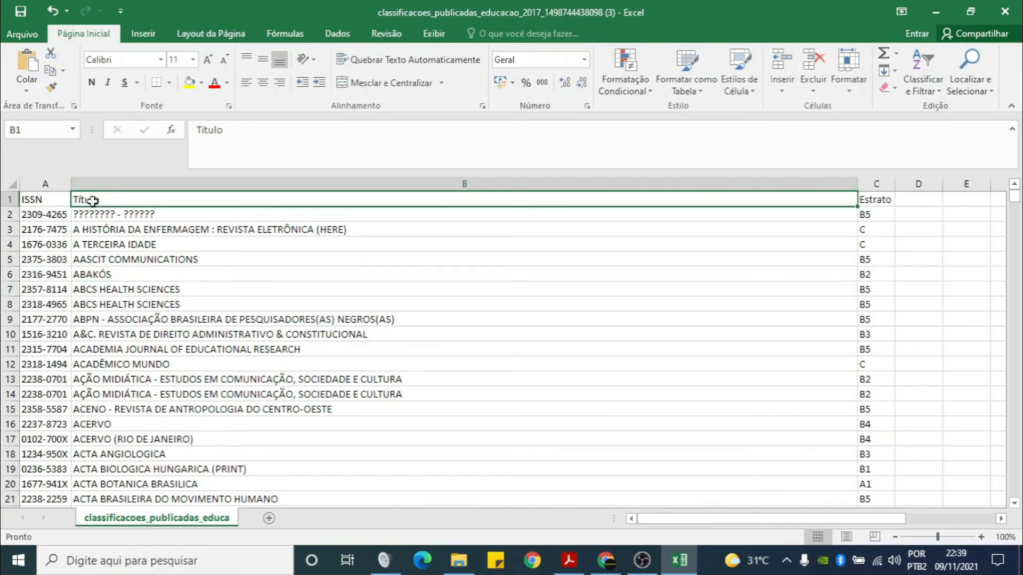
{"action": "left_click", "coordinate": [96, 214]}
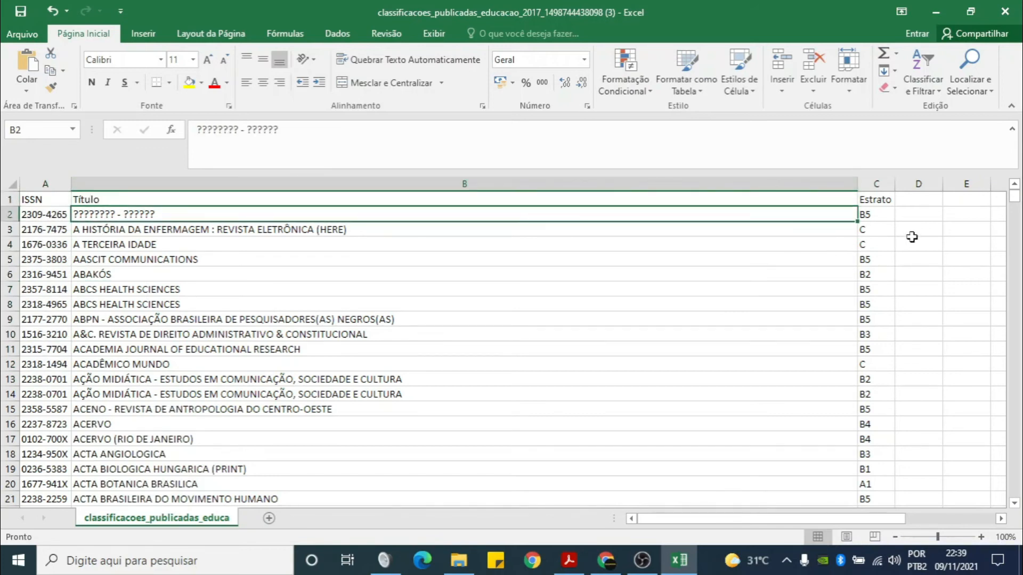
{"action": "left_click", "coordinate": [888, 198]}
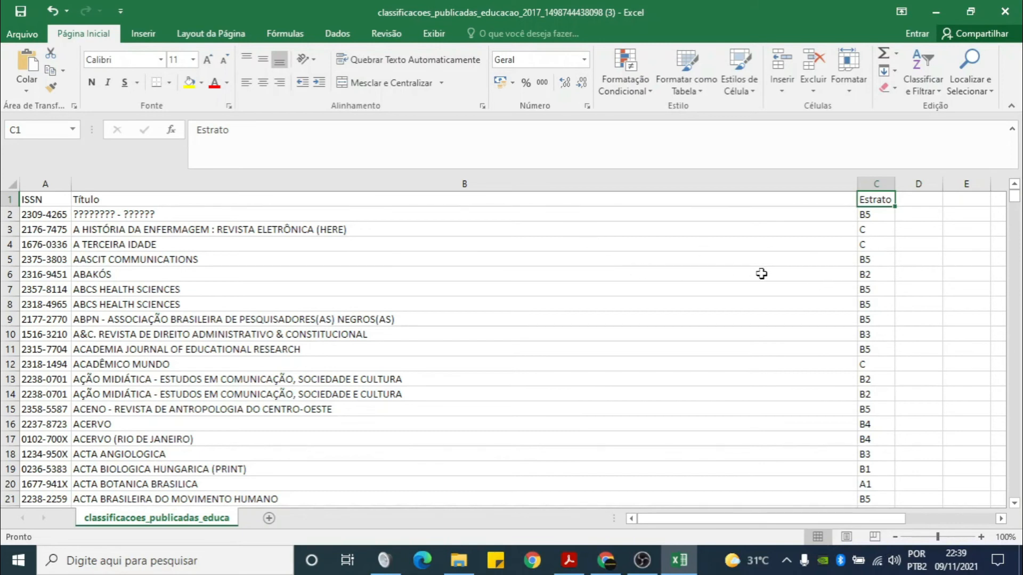
{"action": "scroll", "coordinate": [853, 288], "scroll_direction": "down", "scroll_amount": 7}
{"action": "scroll", "coordinate": [847, 291], "scroll_direction": "up", "scroll_amount": 7}
{"action": "left_click_drag", "start_coordinate": [52, 181], "coordinate": [882, 184]}
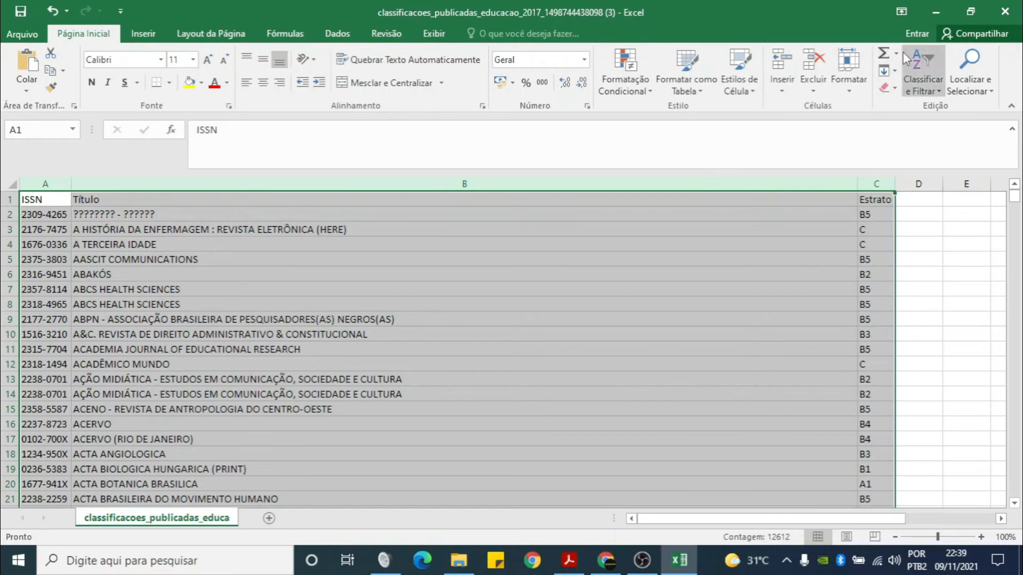
{"action": "left_click", "coordinate": [926, 65]}
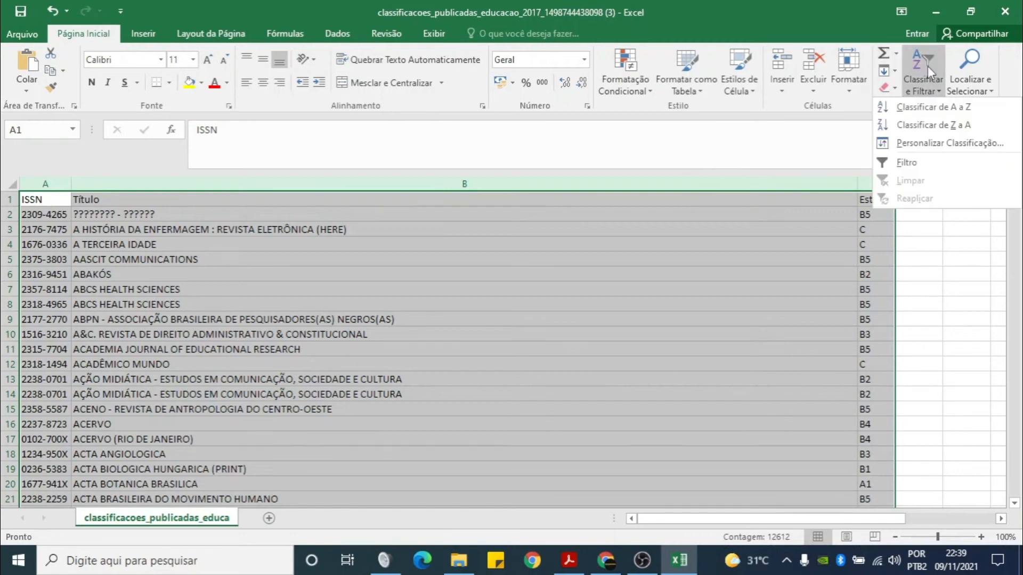
{"action": "left_click", "coordinate": [936, 358]}
{"action": "left_click", "coordinate": [914, 228]}
{"action": "left_click", "coordinate": [880, 184]}
Sort the Estrato values from C2 to C4204 from A to Z, expanding the selection to the adjacent columns
{"action": "left_click", "coordinate": [884, 212]}
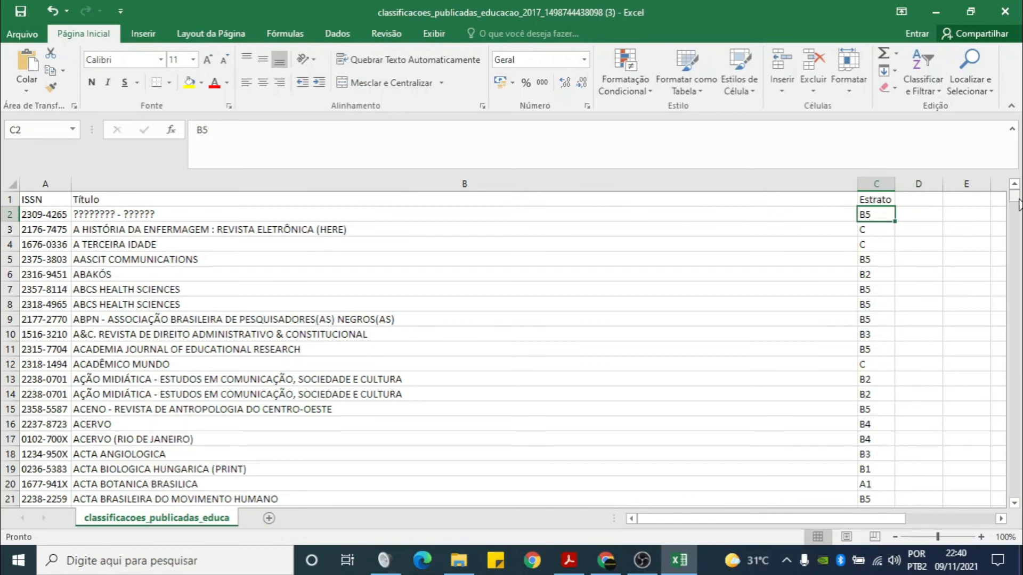
{"action": "scroll", "coordinate": [881, 275], "scroll_direction": "down", "scroll_amount": 20}
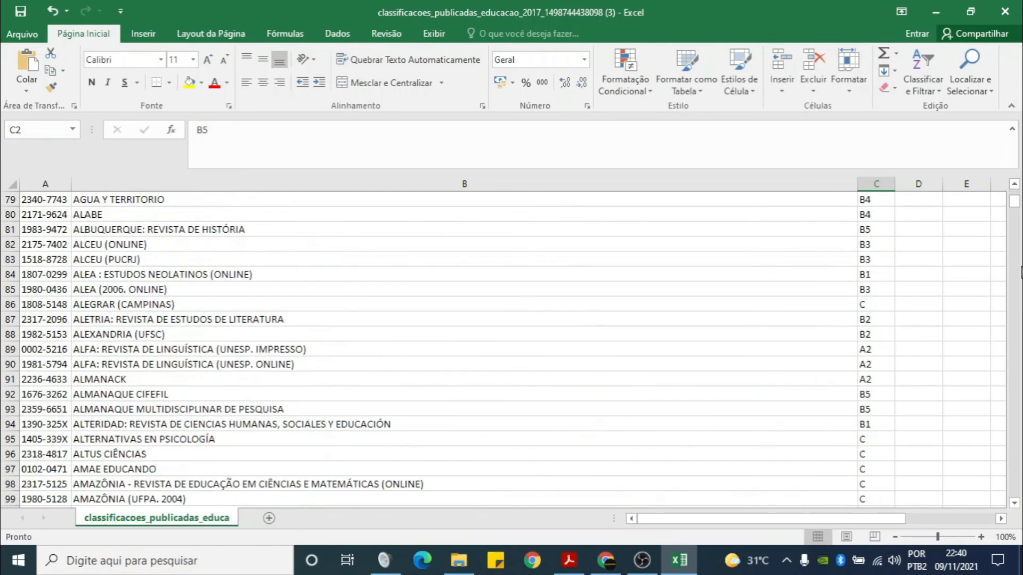
{"action": "left_click_drag", "start_coordinate": [1014, 205], "coordinate": [916, 528]}
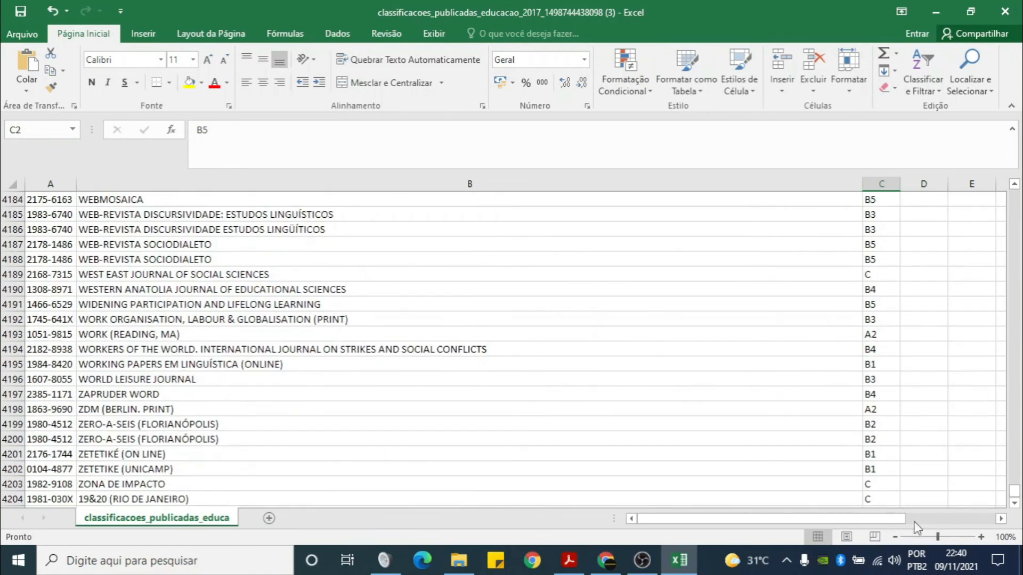
{"action": "left_click", "coordinate": [879, 500], "text": "shift"}
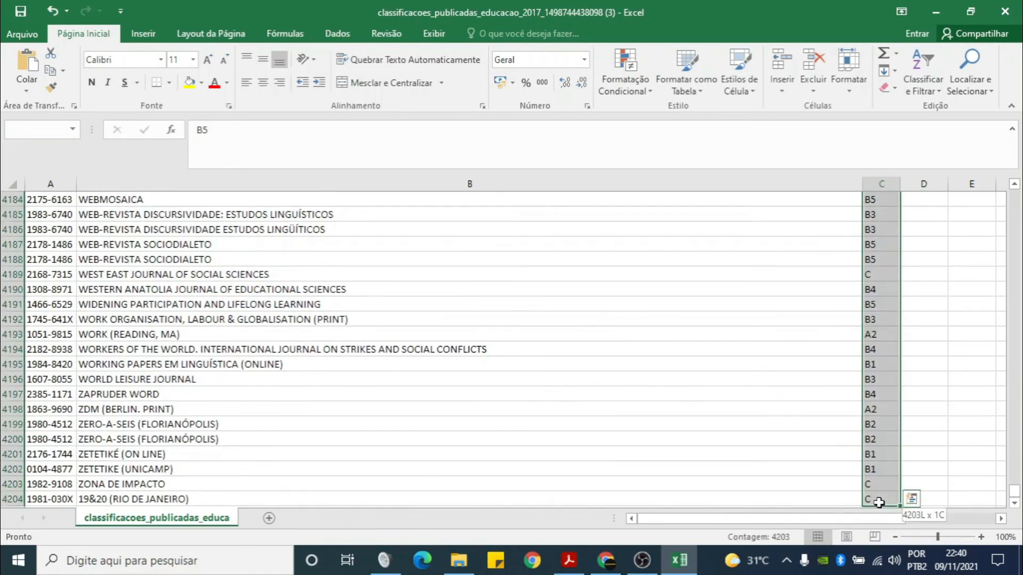
{"action": "left_click", "coordinate": [914, 59]}
{"action": "left_click", "coordinate": [939, 109]}
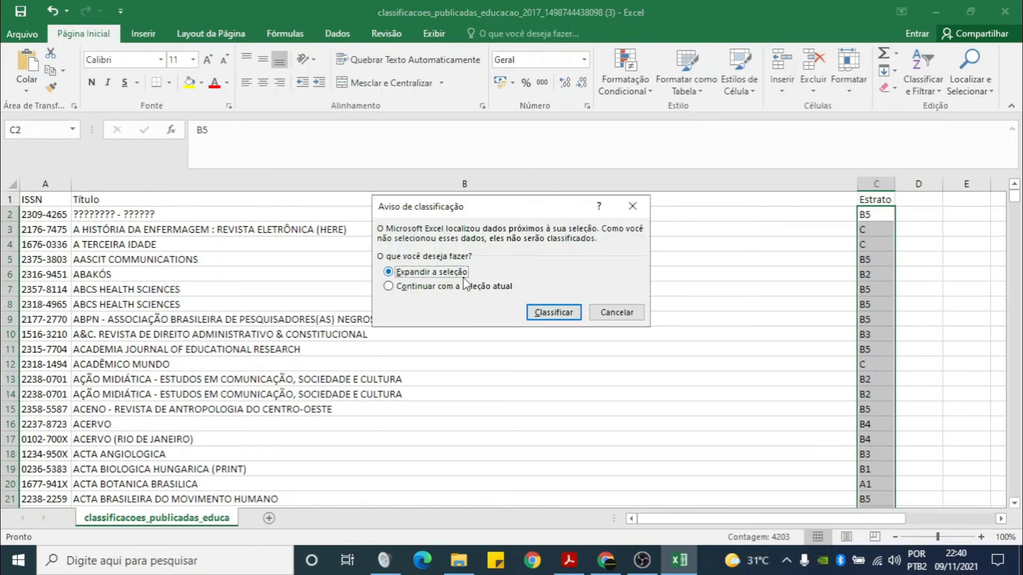
{"action": "left_click", "coordinate": [554, 313]}
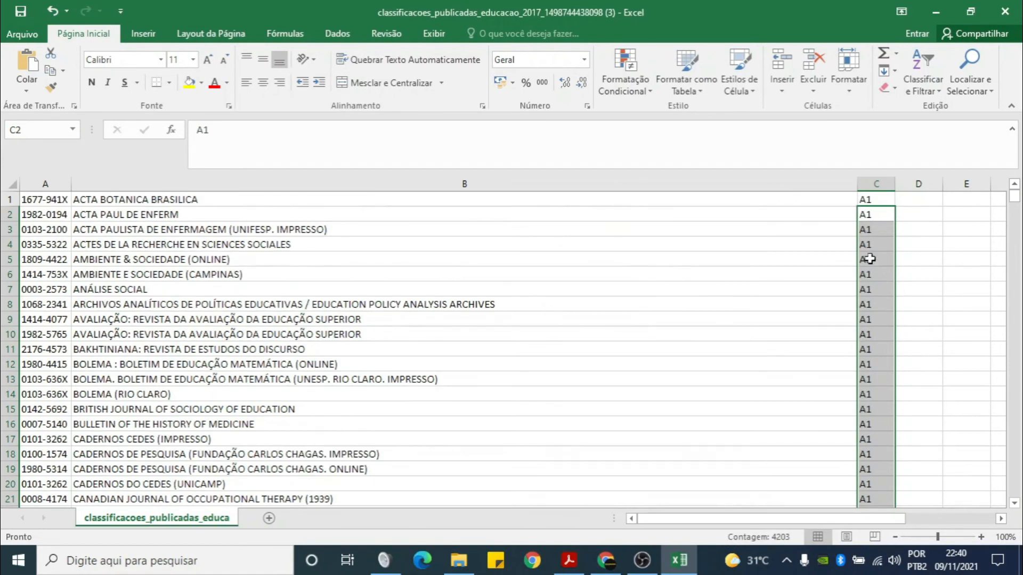
Look through the titles, ISSNs and Estrato values of the journals at the start of the sorted list
{"action": "left_click", "coordinate": [439, 277]}
{"action": "left_click", "coordinate": [885, 201]}
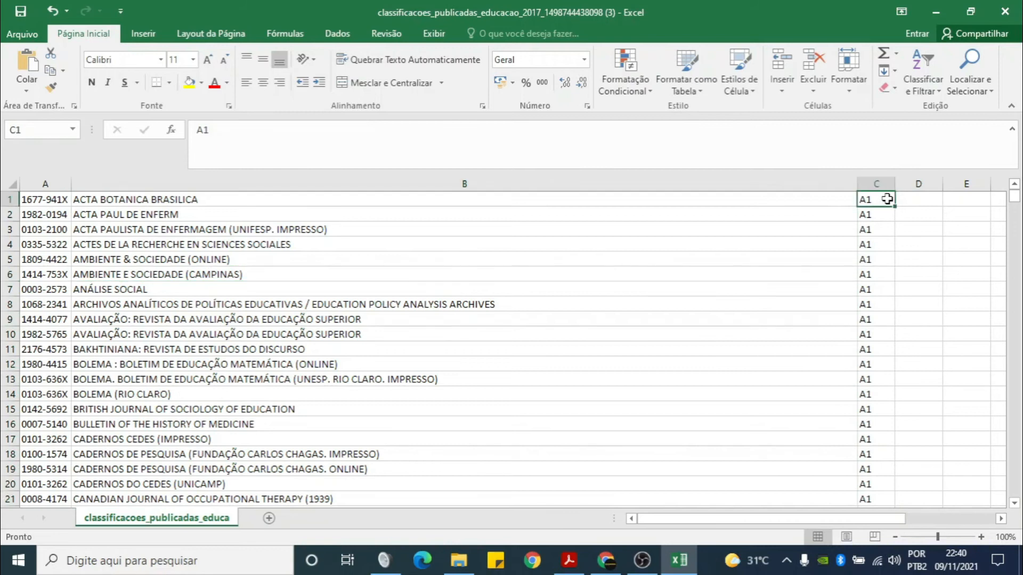
{"action": "key", "text": "Left"}
{"action": "key", "text": "Right"}
{"action": "key", "text": "Left"}
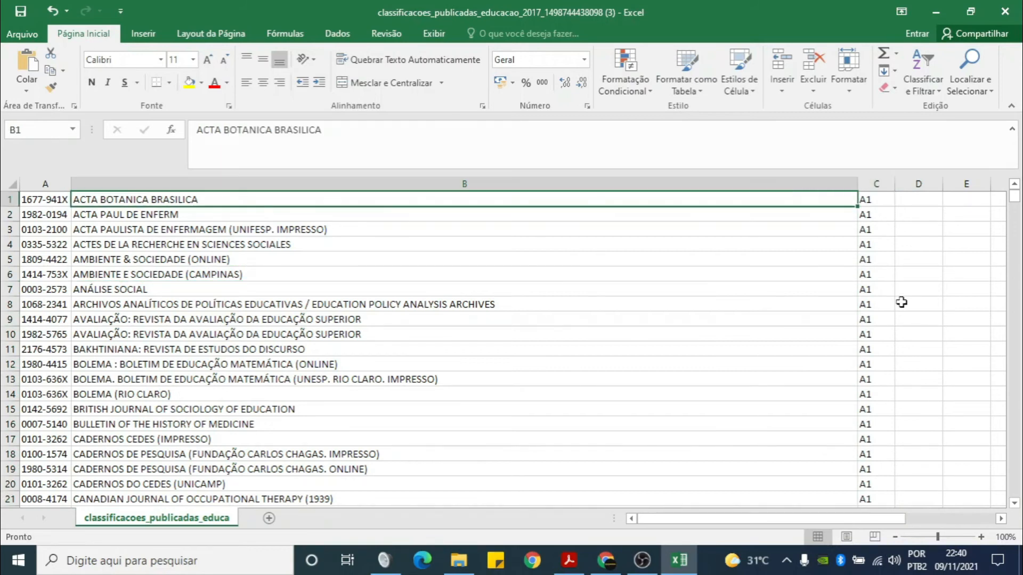
{"action": "key", "text": "Down"}
{"action": "key", "text": "Down"}
{"action": "key", "text": "Down"}
{"action": "key", "text": "Down"}
{"action": "key", "text": "Down"}
{"action": "key", "text": "Down"}
{"action": "key", "text": "Down"}
{"action": "key", "text": "Down"}
{"action": "key", "text": "Down"}
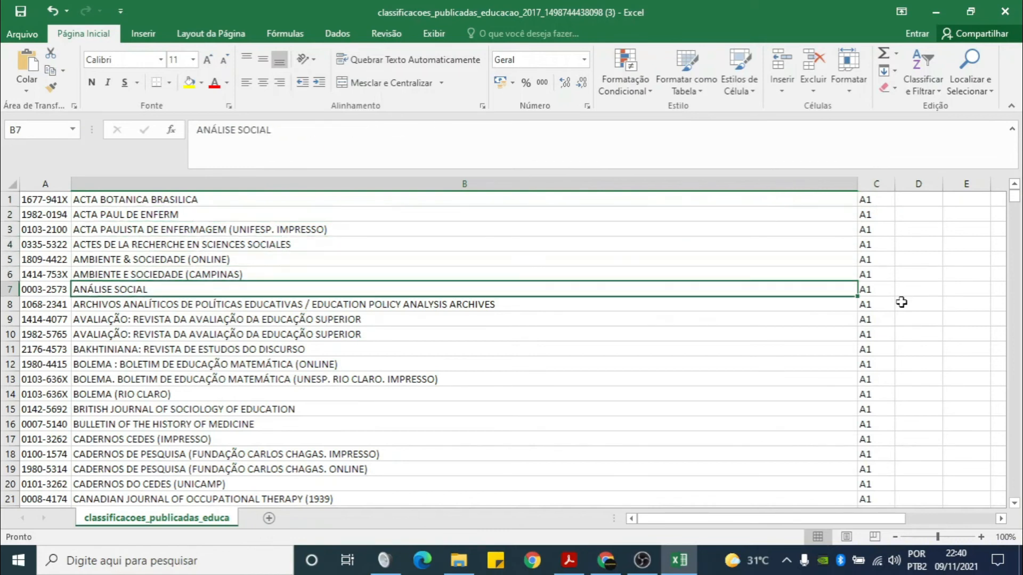
{"action": "key", "text": "Down"}
{"action": "key", "text": "Left"}
{"action": "key", "text": "Down"}
{"action": "key", "text": "Down"}
{"action": "key", "text": "Down"}
{"action": "key", "text": "Down"}
{"action": "key", "text": "Down"}
{"action": "key", "text": "Down"}
{"action": "key", "text": "Down"}
{"action": "key", "text": "Down"}
{"action": "key", "text": "Down"}
{"action": "key", "text": "Down"}
{"action": "key", "text": "Down"}
{"action": "key", "text": "Down"}
{"action": "key", "text": "Down"}
{"action": "key", "text": "Down"}
{"action": "key", "text": "Down"}
{"action": "key", "text": "Down"}
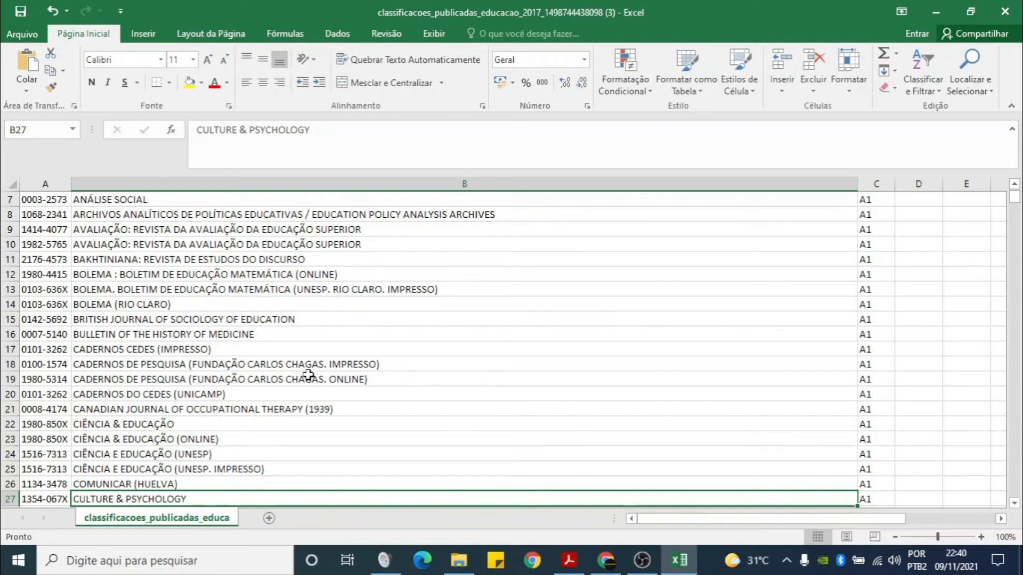
Find "Química Nova" in the sheet and check the Estrato of its entries
{"action": "key", "text": "ctrl+l"}
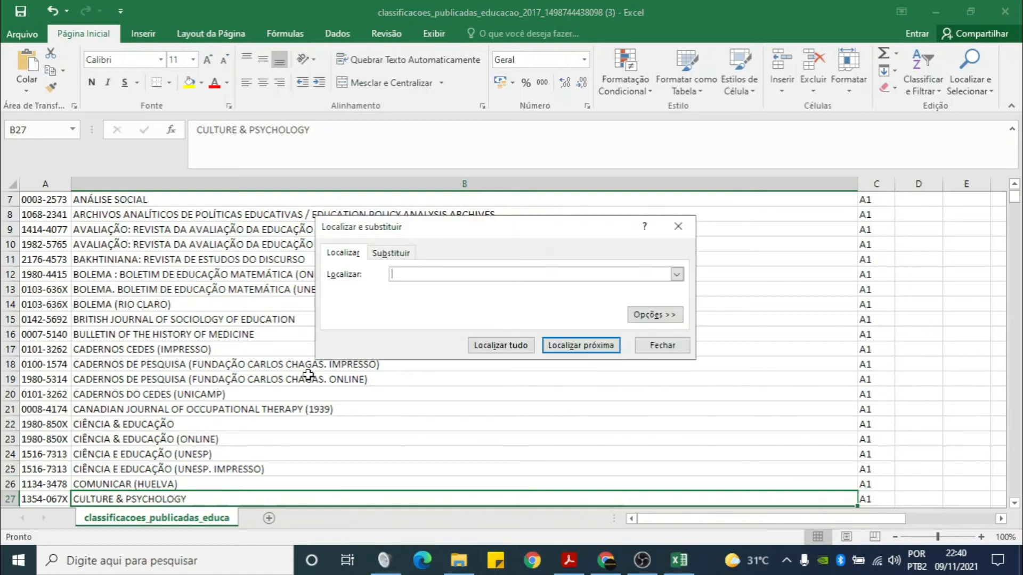
{"action": "type", "text": "Quimica Nova"}
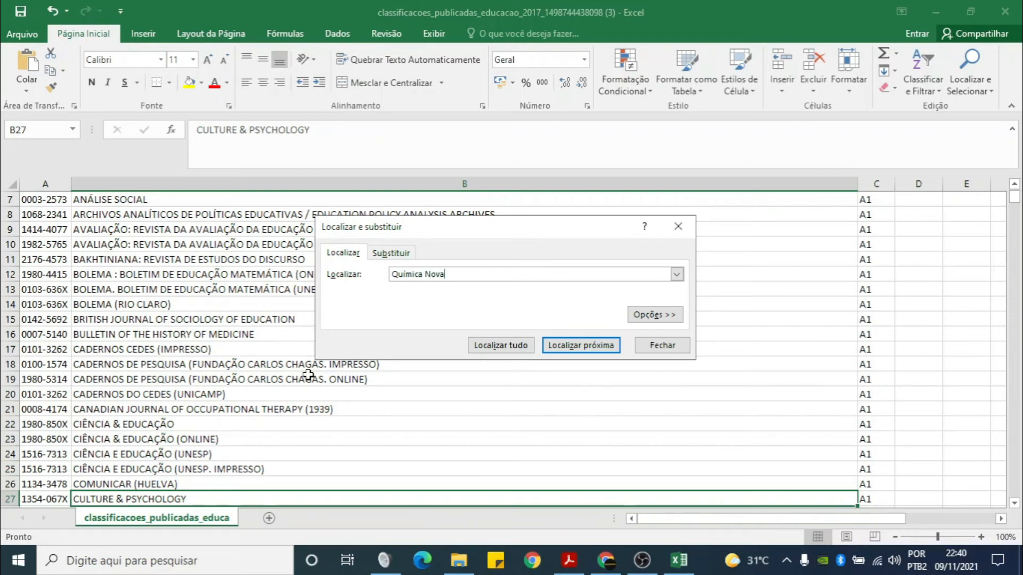
{"action": "left_click", "coordinate": [614, 347]}
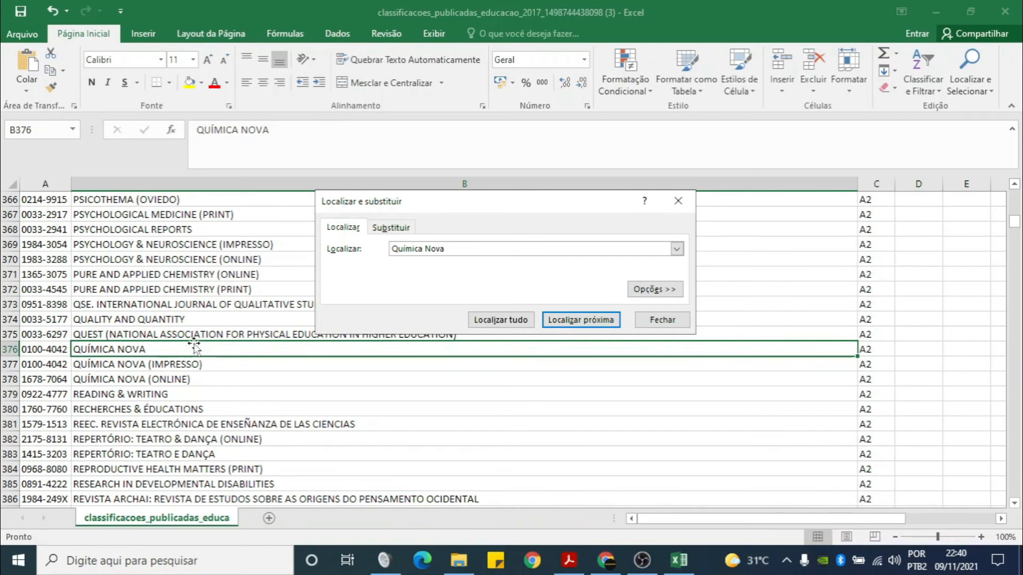
{"action": "left_click", "coordinate": [869, 352]}
{"action": "left_click", "coordinate": [867, 367]}
Compare the titles, ISSNs and Estrato values of the general, print and online Química Nova entries
{"action": "left_click", "coordinate": [490, 250]}
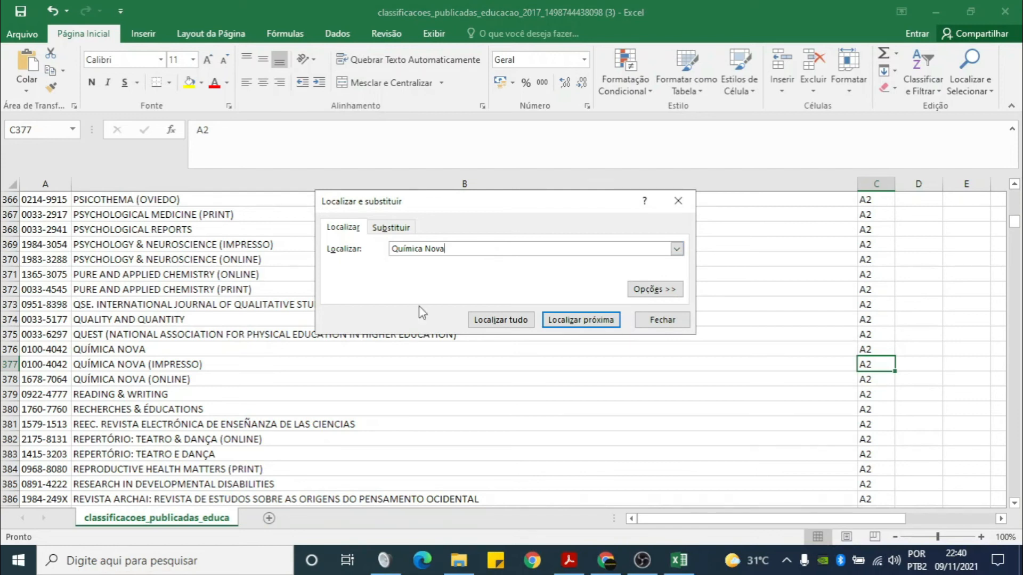
{"action": "left_click", "coordinate": [162, 368]}
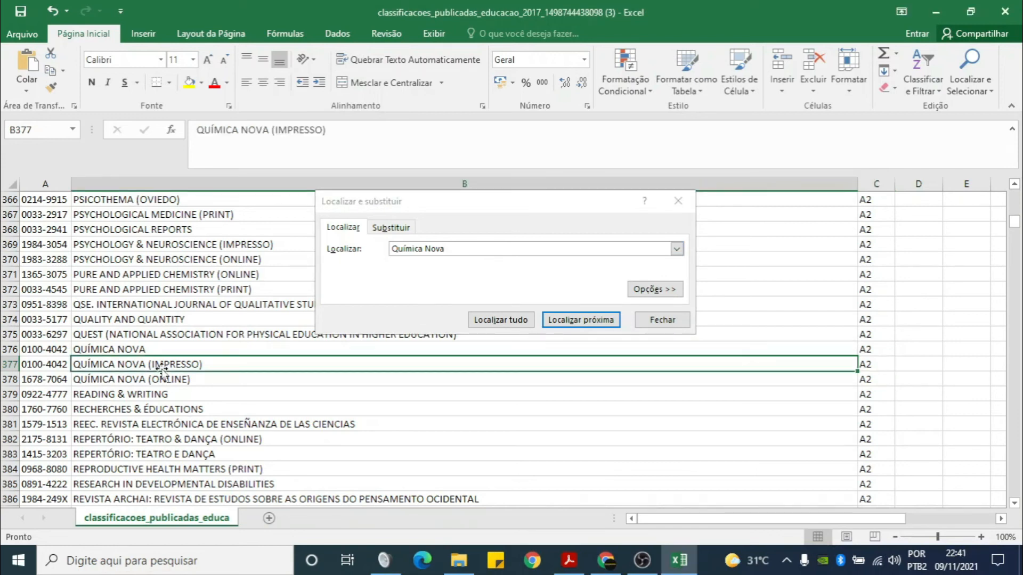
{"action": "left_click", "coordinate": [107, 350]}
{"action": "left_click", "coordinate": [121, 367]}
{"action": "left_click", "coordinate": [124, 380]}
{"action": "left_click_drag", "start_coordinate": [51, 351], "coordinate": [44, 384]}
{"action": "left_click", "coordinate": [115, 365]}
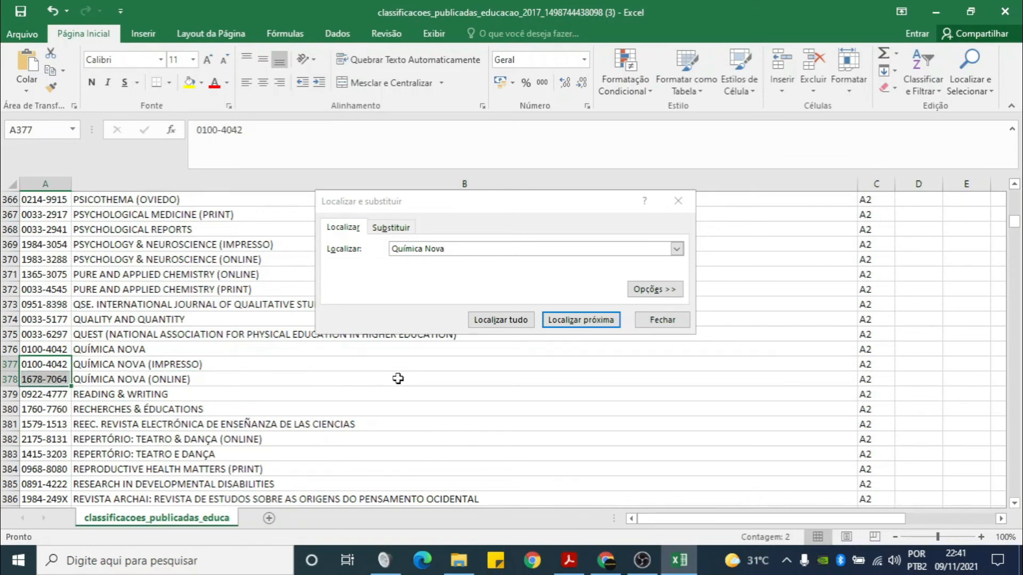
{"action": "left_click_drag", "start_coordinate": [876, 366], "coordinate": [880, 381]}
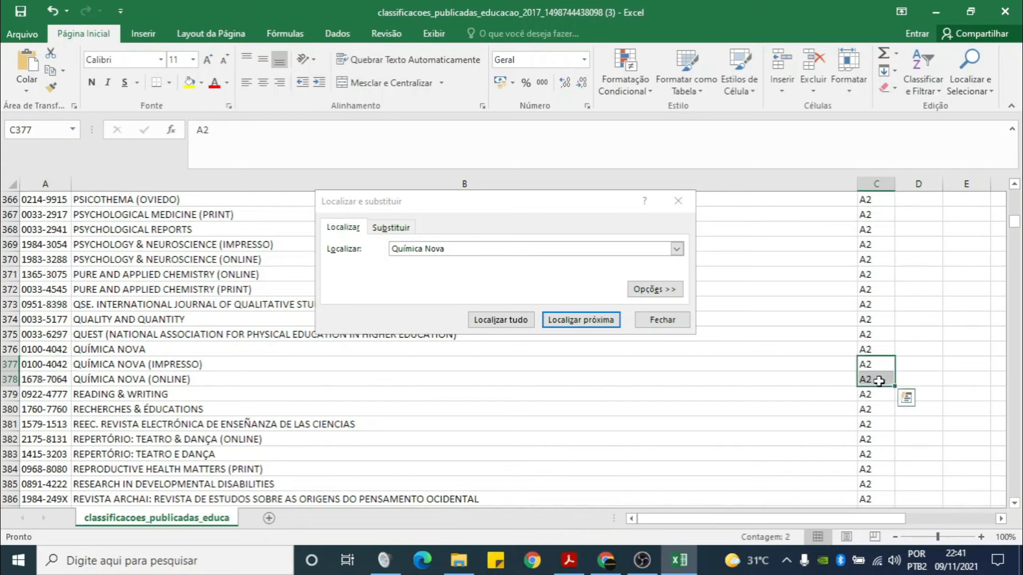
Search the sheet for "Química Nova na Escola" and dismiss the resulting message
{"action": "left_click", "coordinate": [497, 251]}
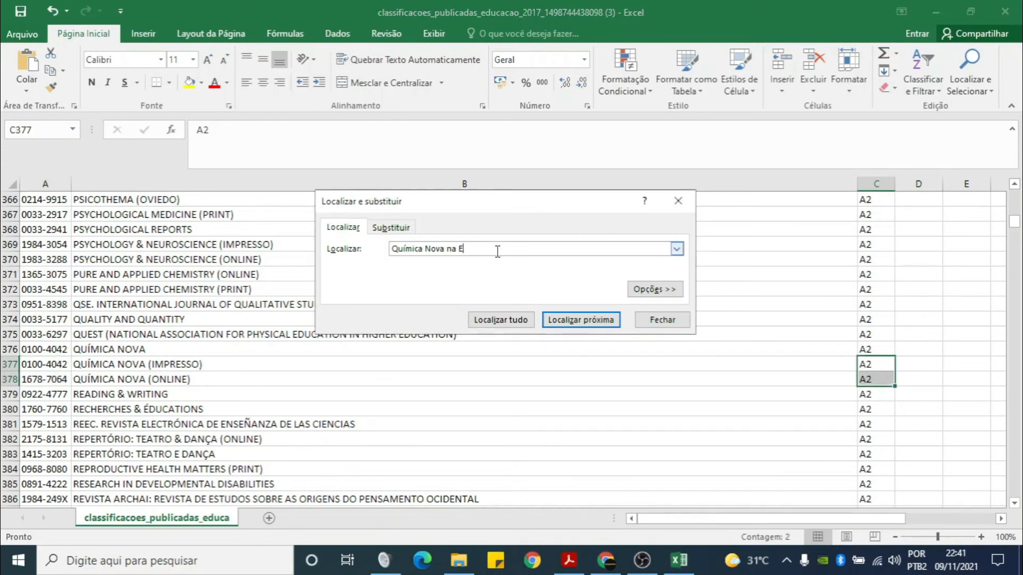
{"action": "key", "text": "Return"}
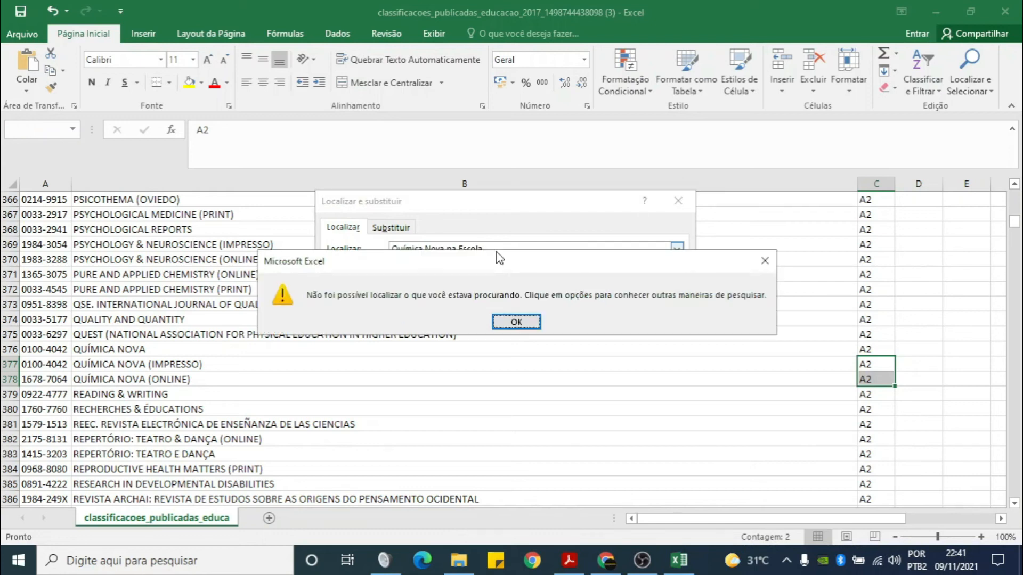
{"action": "key", "text": "Return"}
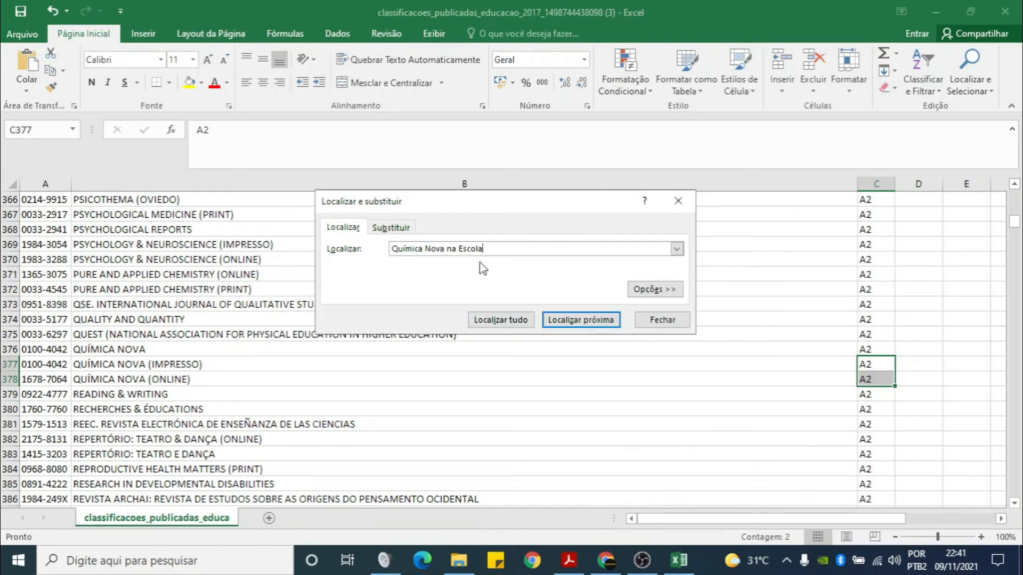
Shorten the search term to "Química", find the Química Nova na Escola print and online entries and check their Estrato
{"action": "left_click_drag", "start_coordinate": [483, 249], "coordinate": [424, 249]}
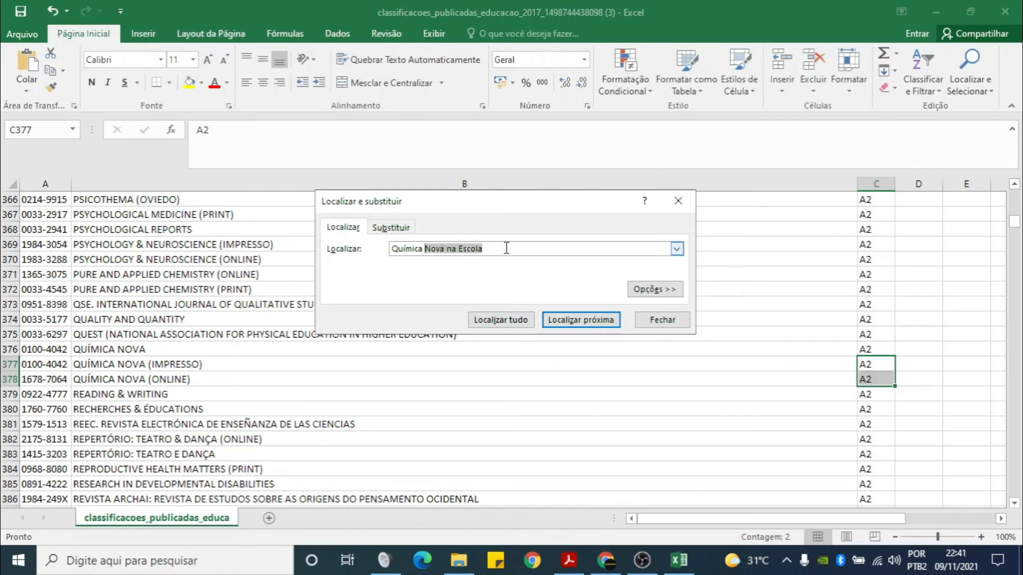
{"action": "key", "text": "BackSpace"}
{"action": "left_click", "coordinate": [578, 320]}
{"action": "left_click", "coordinate": [537, 321]}
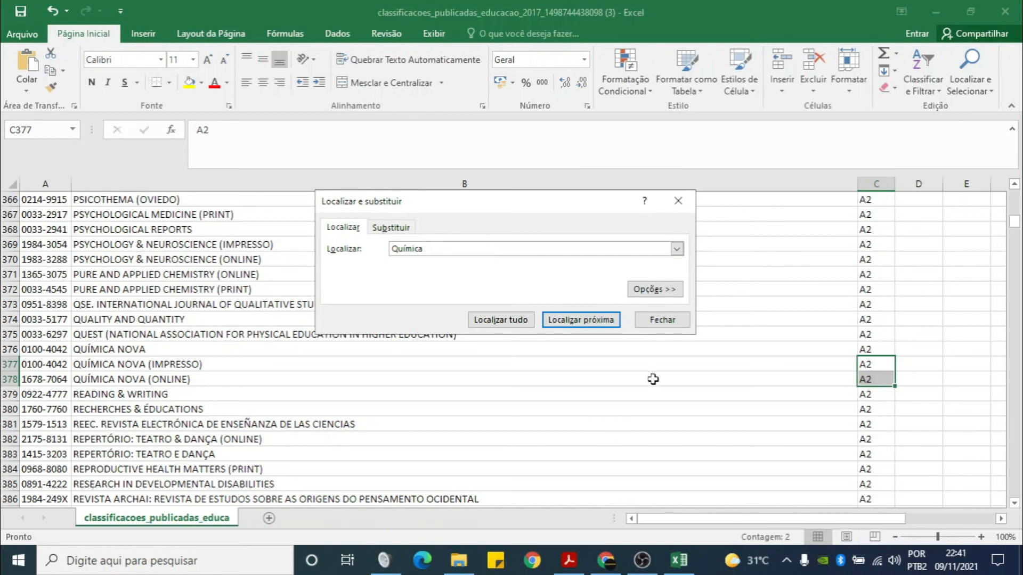
{"action": "left_click", "coordinate": [662, 320]}
{"action": "left_click", "coordinate": [687, 424]}
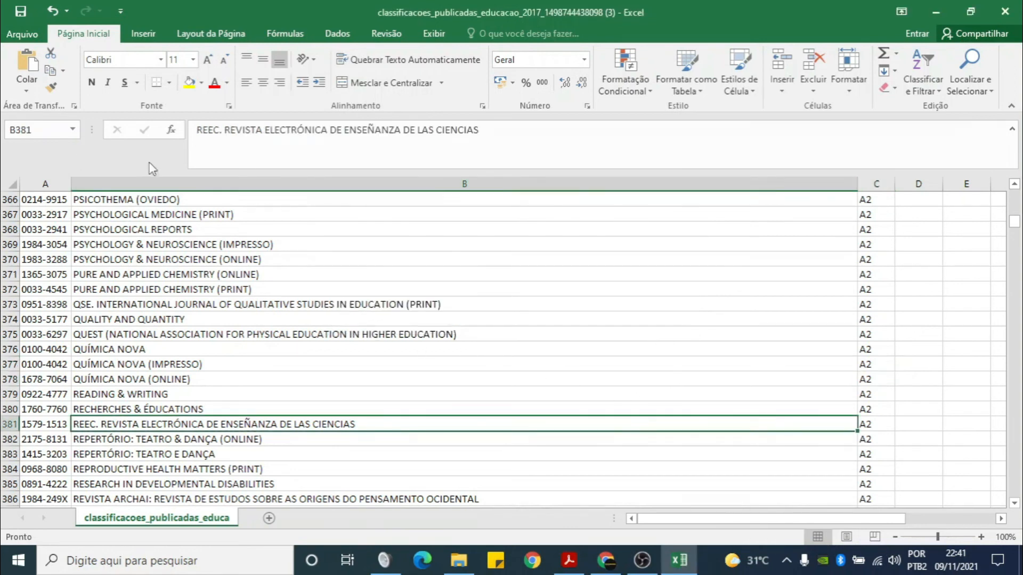
{"action": "key", "text": "ctrl+l"}
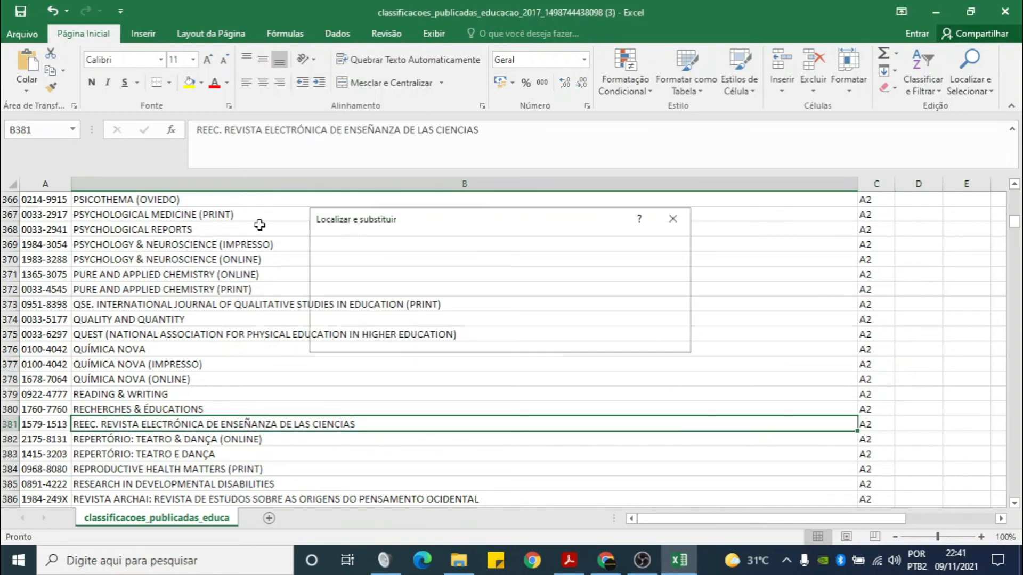
{"action": "key", "text": "Return"}
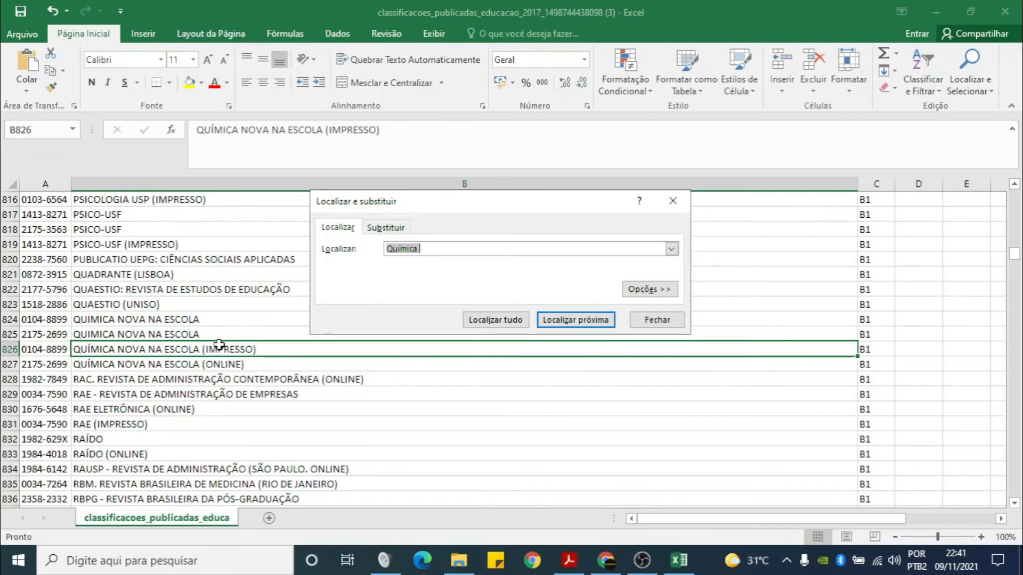
{"action": "left_click_drag", "start_coordinate": [869, 352], "coordinate": [868, 366]}
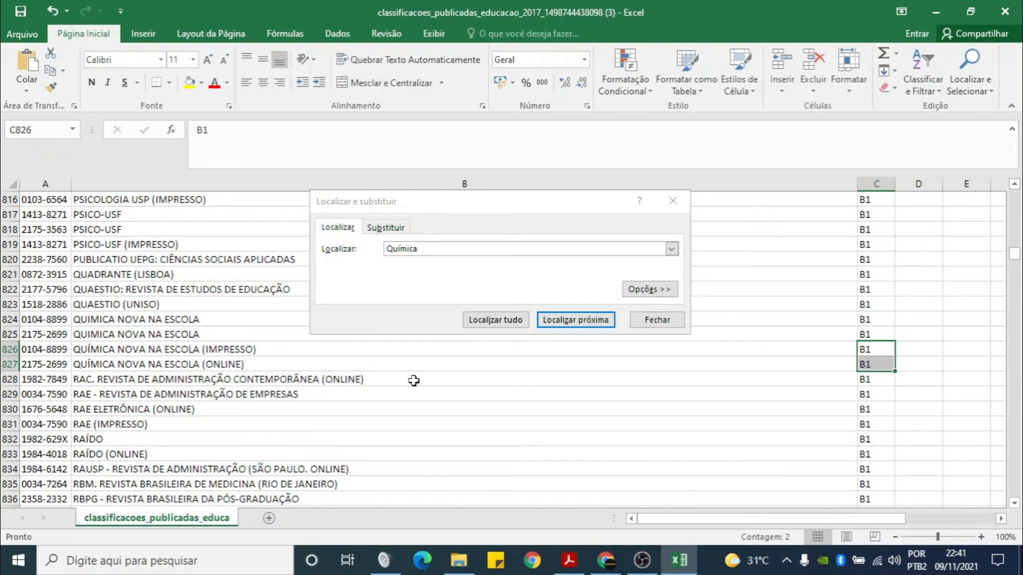
{"action": "left_click", "coordinate": [655, 319]}
Browse the sorted list beyond the Química Nova na Escola entries, examining journal titles in the lower Estrato groups
{"action": "scroll", "coordinate": [690, 363], "scroll_direction": "down", "scroll_amount": 5}
{"action": "scroll", "coordinate": [502, 280], "scroll_direction": "down", "scroll_amount": 13}
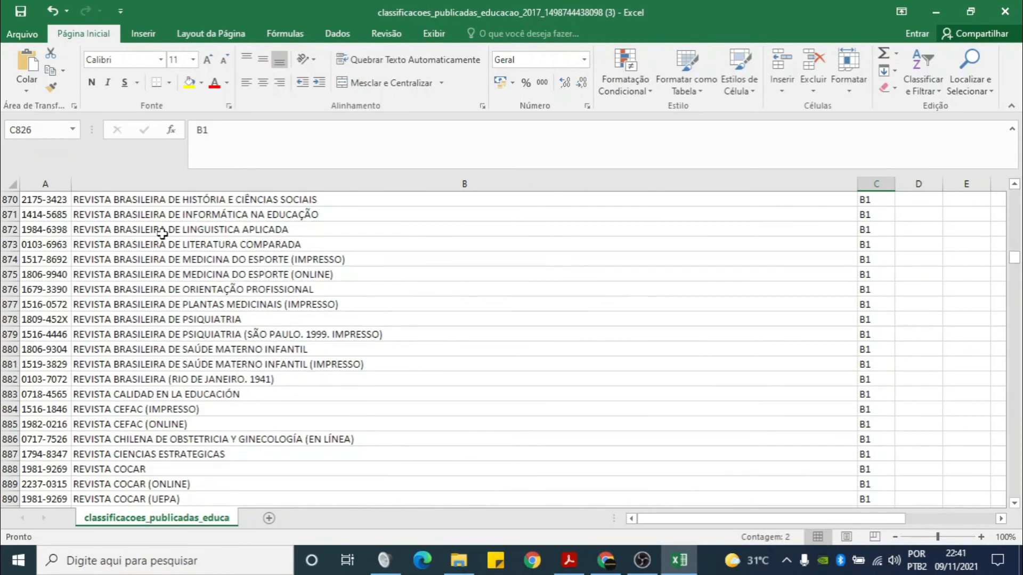
{"action": "scroll", "coordinate": [163, 234], "scroll_direction": "down", "scroll_amount": 4}
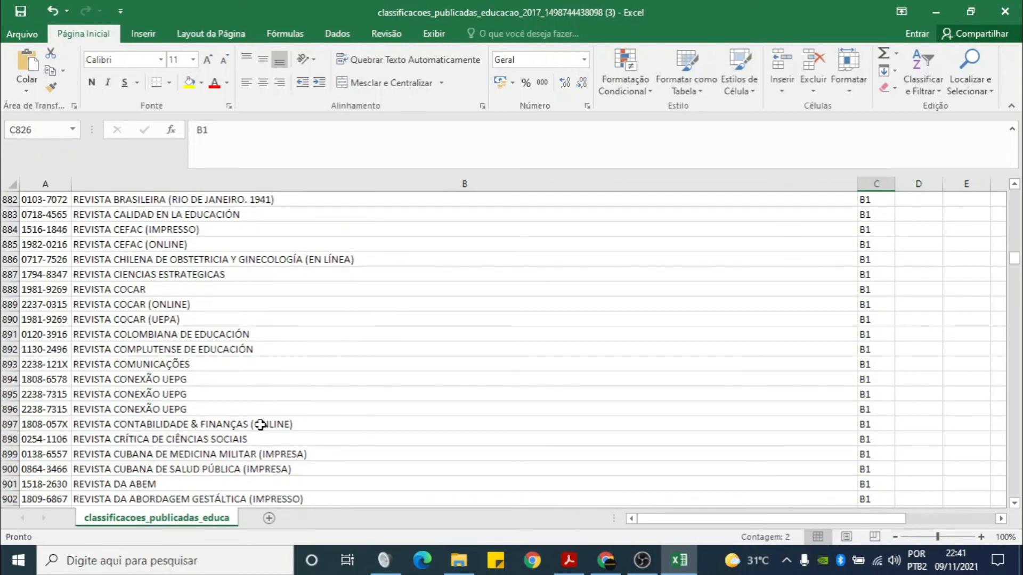
{"action": "scroll", "coordinate": [290, 423], "scroll_direction": "down", "scroll_amount": 5}
{"action": "scroll", "coordinate": [295, 425], "scroll_direction": "down", "scroll_amount": 20}
{"action": "left_click_drag", "start_coordinate": [1014, 265], "coordinate": [1014, 280]}
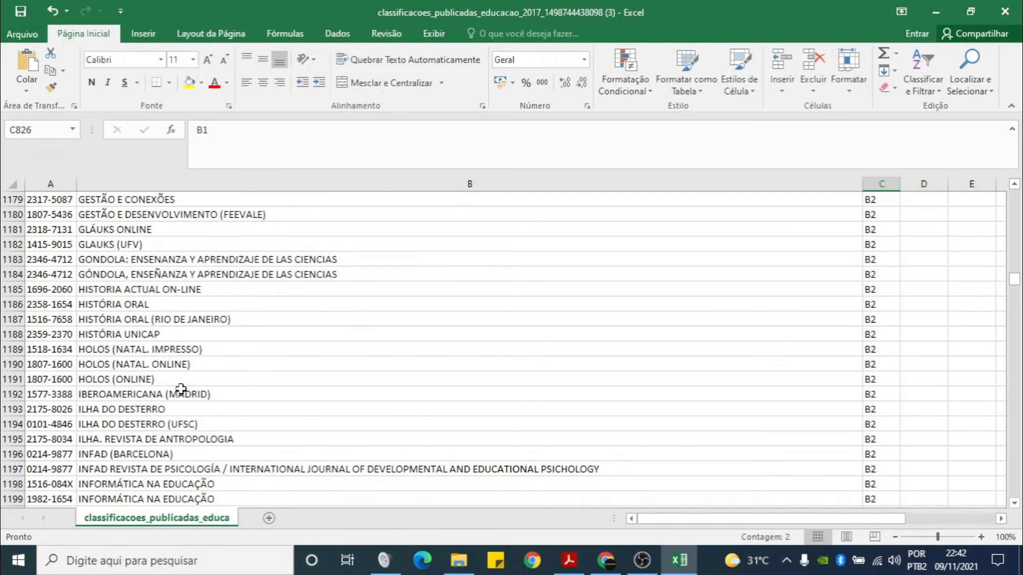
{"action": "scroll", "coordinate": [271, 359], "scroll_direction": "down", "scroll_amount": 20}
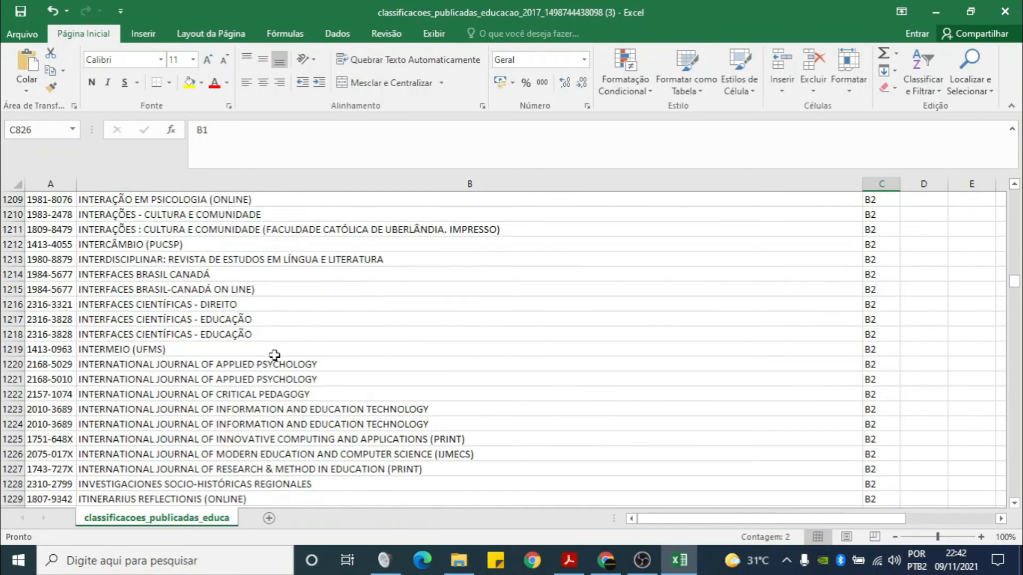
{"action": "mouse_move", "coordinate": [1010, 291]}
{"action": "left_mouse_down"}
{"action": "mouse_move", "coordinate": [1014, 309]}
{"action": "mouse_move", "coordinate": [1013, 244]}
{"action": "mouse_move", "coordinate": [1006, 302]}
{"action": "left_mouse_up"}
Examine where the B2 journals give way to B3, selecting A1469:C1477 to mark the first B3 rows
{"action": "scroll", "coordinate": [569, 327], "scroll_direction": "up", "scroll_amount": 12}
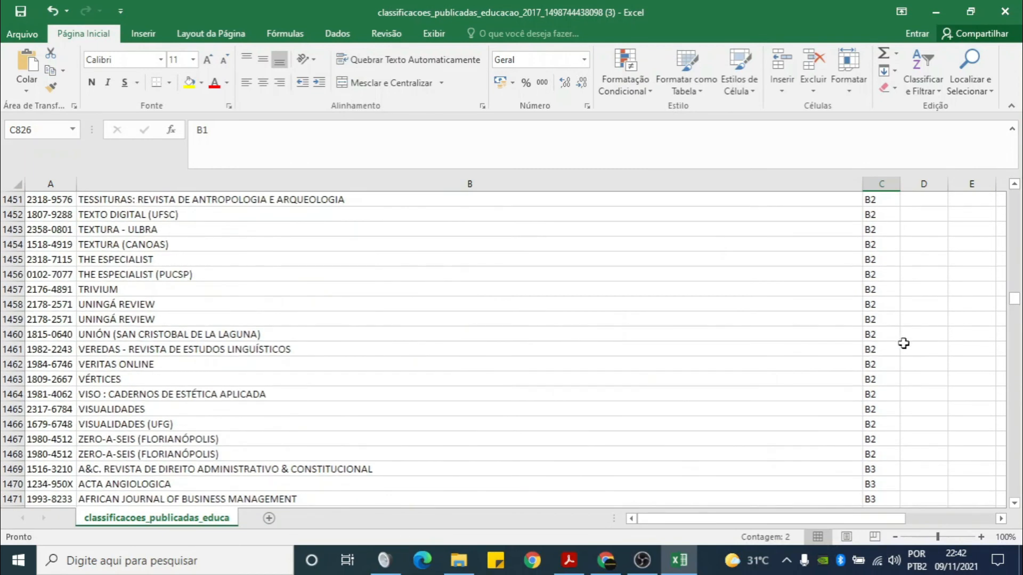
{"action": "mouse_move", "coordinate": [882, 471]}
{"action": "left_mouse_down"}
{"action": "mouse_move", "coordinate": [293, 446]}
{"action": "mouse_move", "coordinate": [19, 473]}
{"action": "mouse_move", "coordinate": [706, 510]}
{"action": "mouse_move", "coordinate": [797, 470]}
{"action": "mouse_move", "coordinate": [874, 463]}
{"action": "mouse_move", "coordinate": [872, 485]}
{"action": "left_mouse_up"}
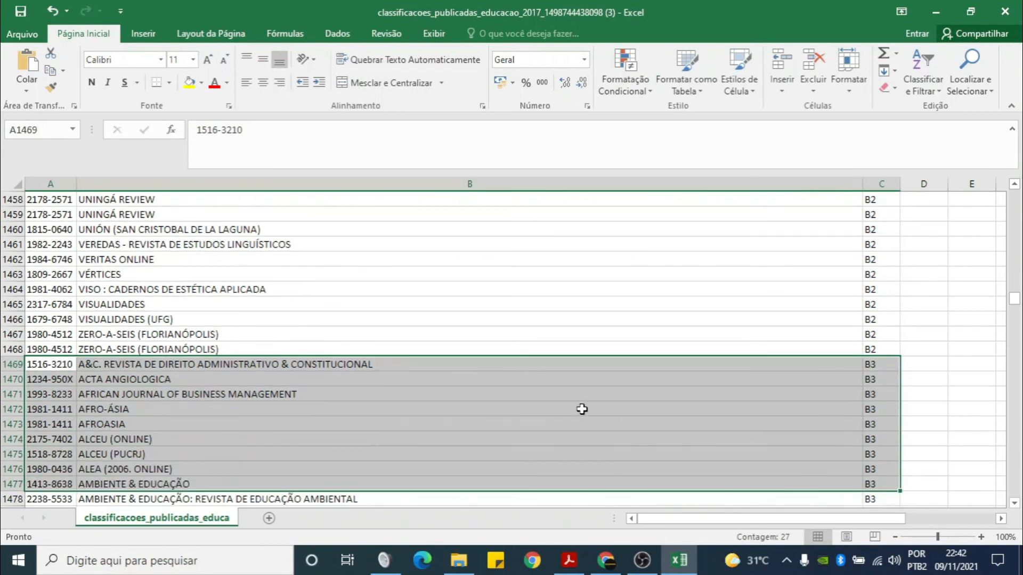
{"action": "scroll", "coordinate": [582, 409], "scroll_direction": "up", "scroll_amount": 3}
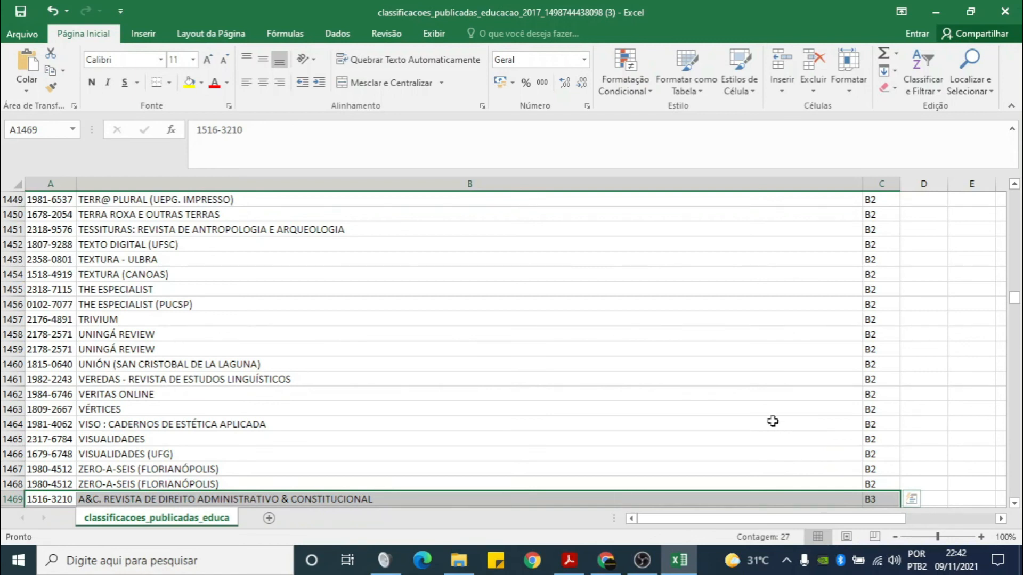
Check the Estrato of the Ambiente & Educação entry among the first B3 rows
{"action": "scroll", "coordinate": [773, 421], "scroll_direction": "down", "scroll_amount": 3}
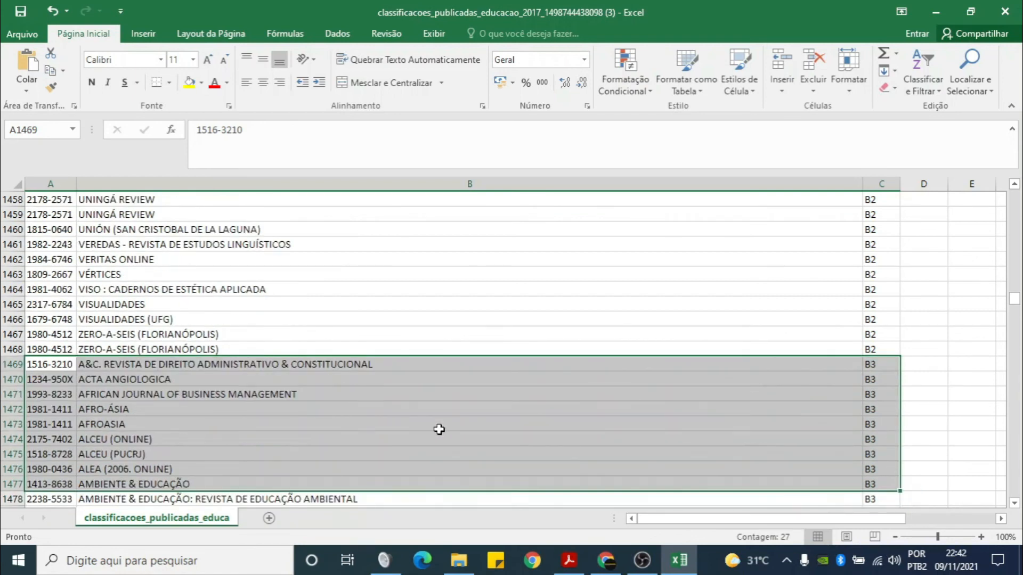
{"action": "left_click", "coordinate": [169, 481]}
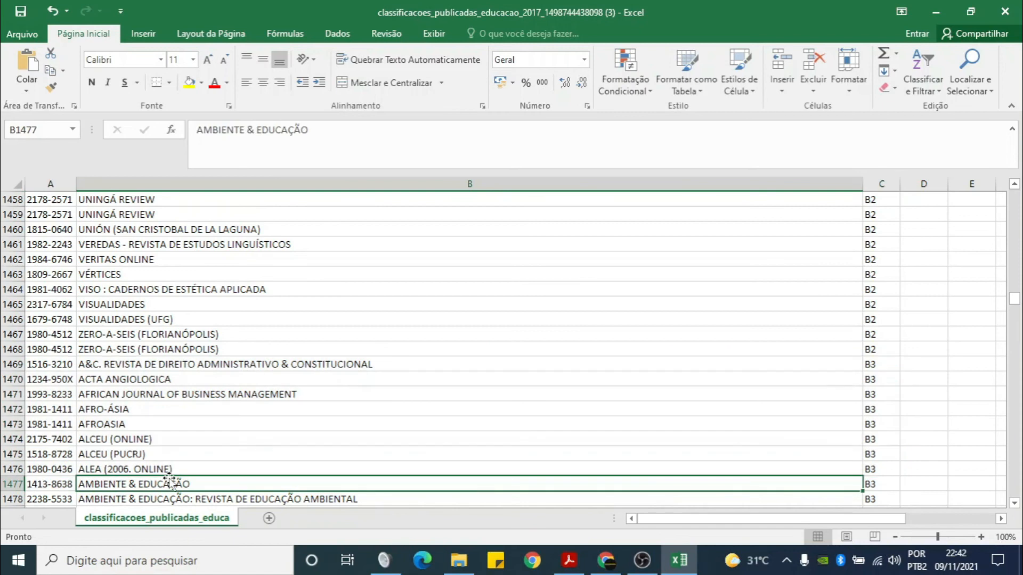
{"action": "left_click", "coordinate": [875, 481]}
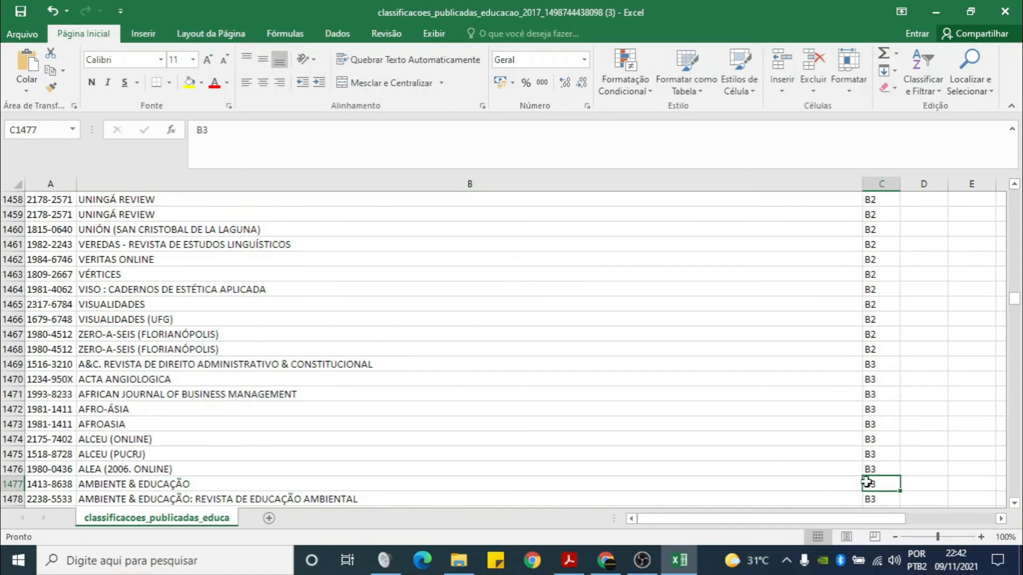
Mark the journals rated A1 through B2 by selecting from the last B2 row up to the sheet's first row, A1:C1468
{"action": "scroll", "coordinate": [343, 438], "scroll_direction": "up", "scroll_amount": 3}
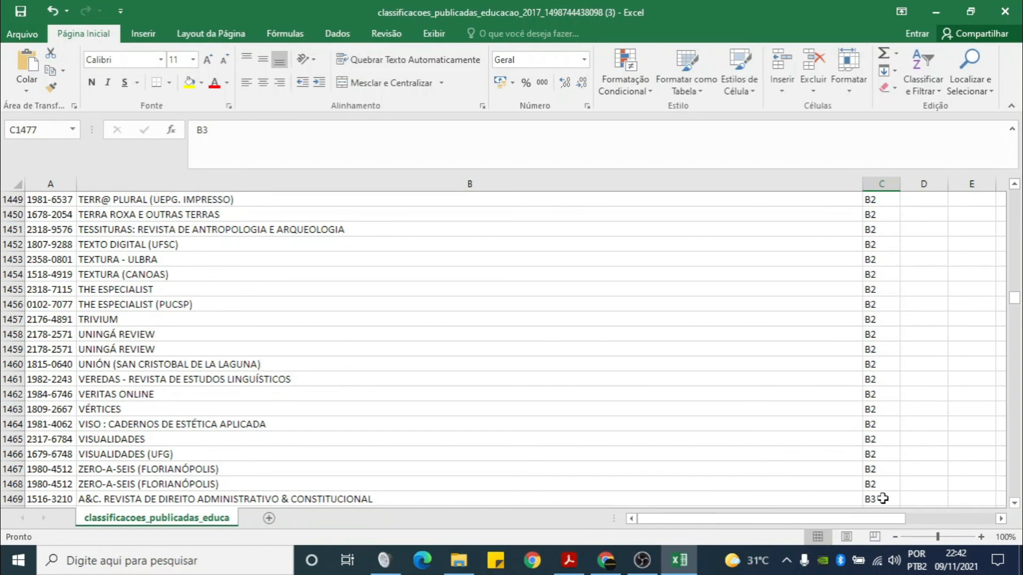
{"action": "left_click_drag", "start_coordinate": [881, 481], "coordinate": [5, 215]}
{"action": "scroll", "coordinate": [270, 338], "scroll_direction": "up", "scroll_amount": 3}
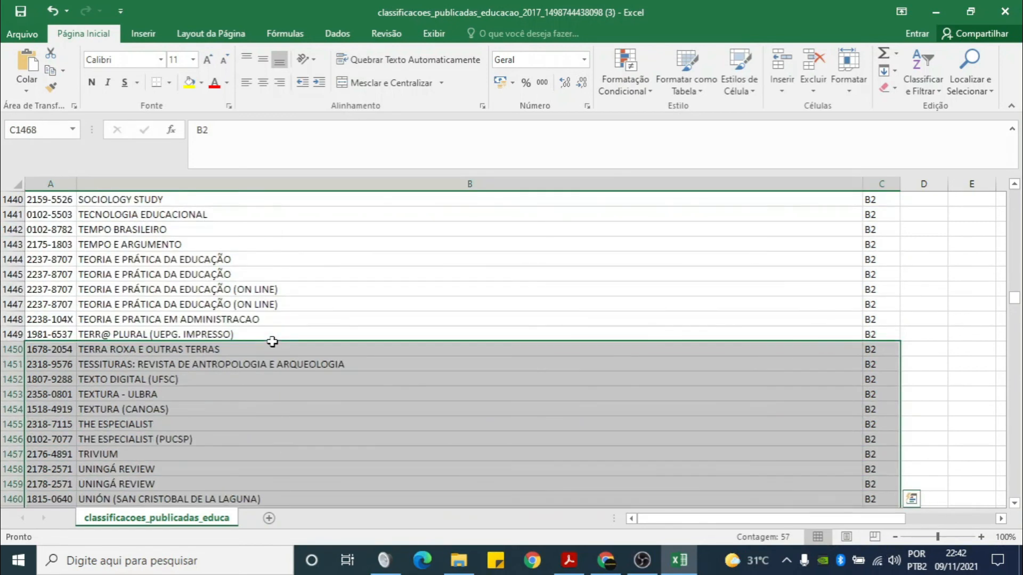
{"action": "left_click_drag", "start_coordinate": [1014, 301], "coordinate": [1017, 195]}
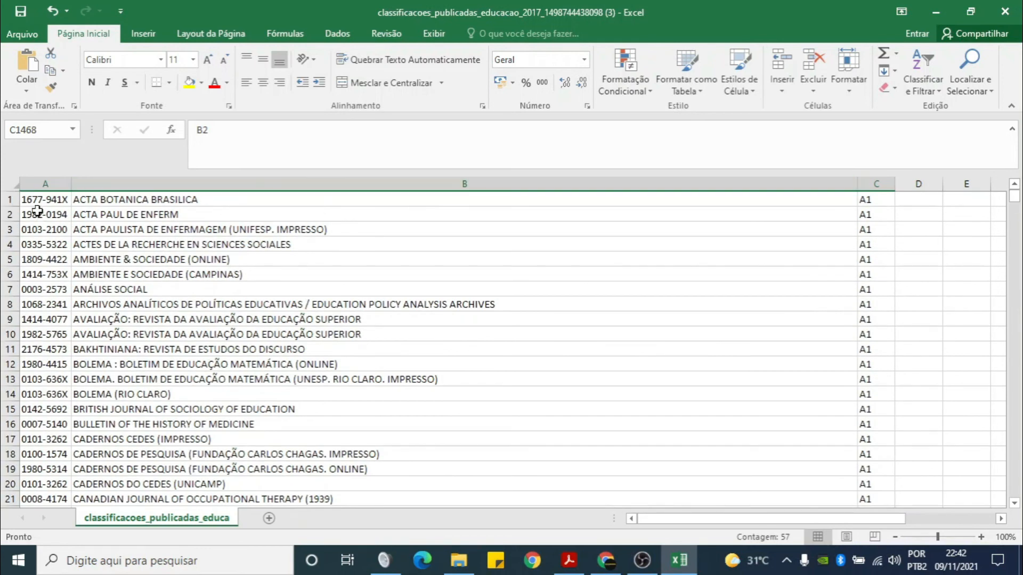
{"action": "key", "text": "ctrl+shift+Home"}
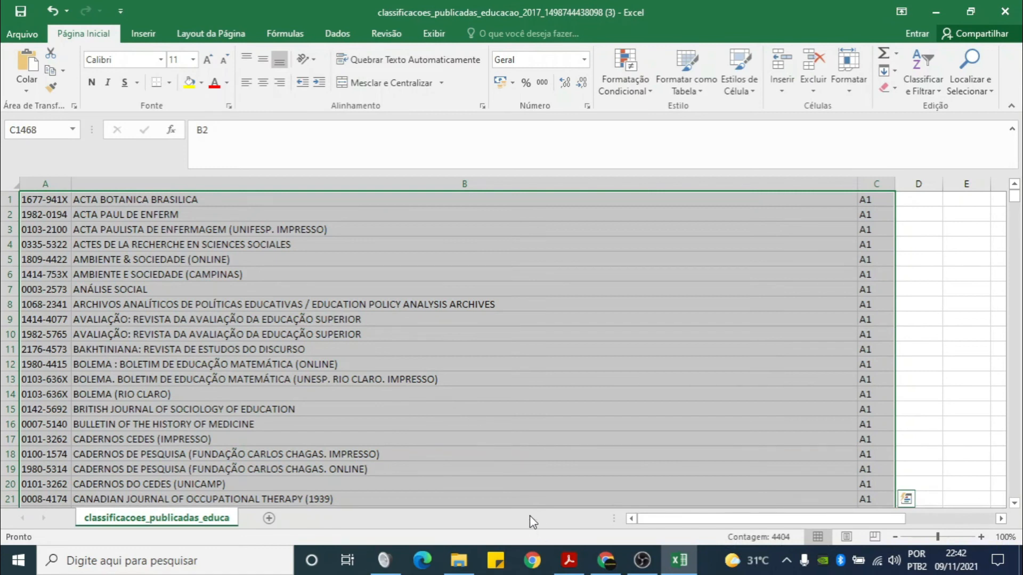
Switch to Chrome and open the Resultados da Avaliação Quadrienal query from the Plataforma Sucupira home page
{"action": "left_click", "coordinate": [606, 561]}
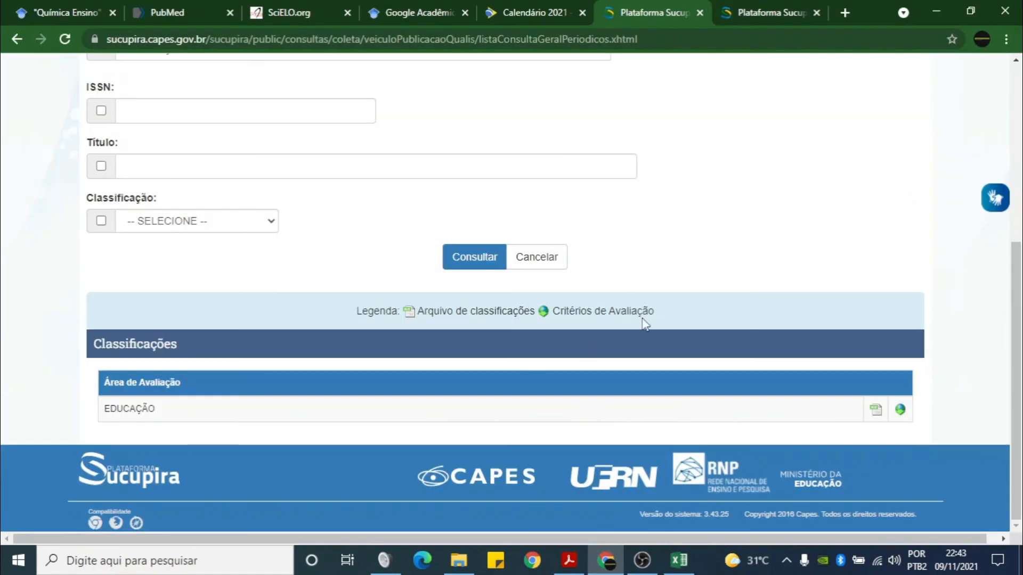
{"action": "left_click", "coordinate": [763, 13]}
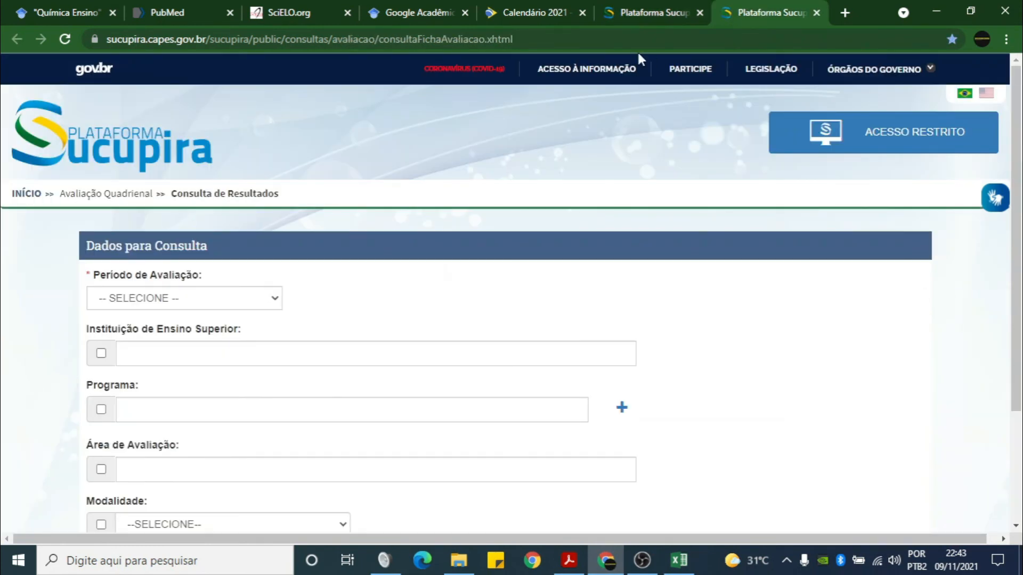
{"action": "left_click", "coordinate": [130, 137]}
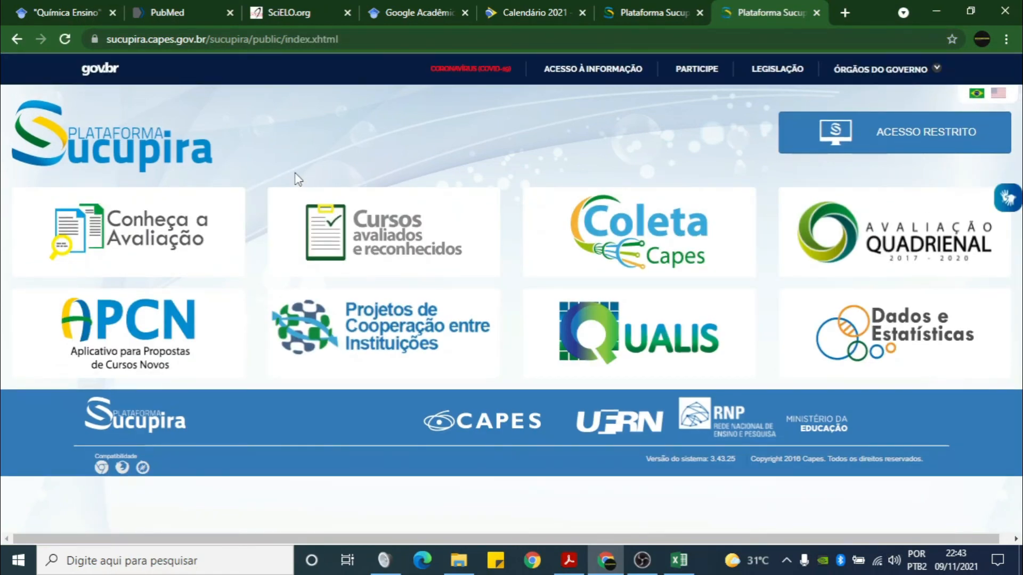
{"action": "left_click", "coordinate": [891, 252]}
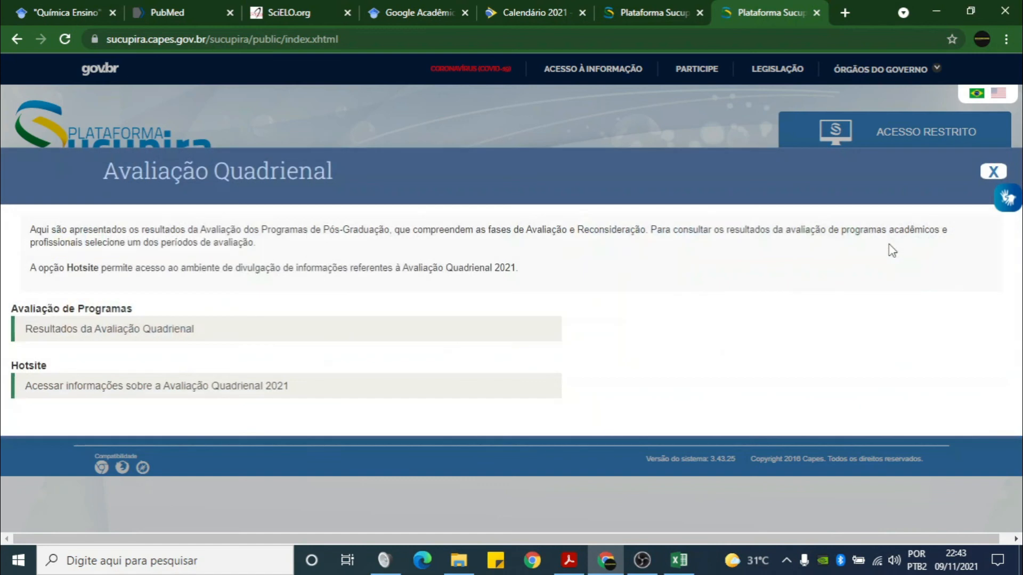
{"action": "left_click", "coordinate": [108, 337]}
Query the Avaliação Quadrienal 2017 results for the institution Instituto Federal de Educação, Ciência e Tecnologia de São Paulo (IFSP)
{"action": "left_click", "coordinate": [196, 299]}
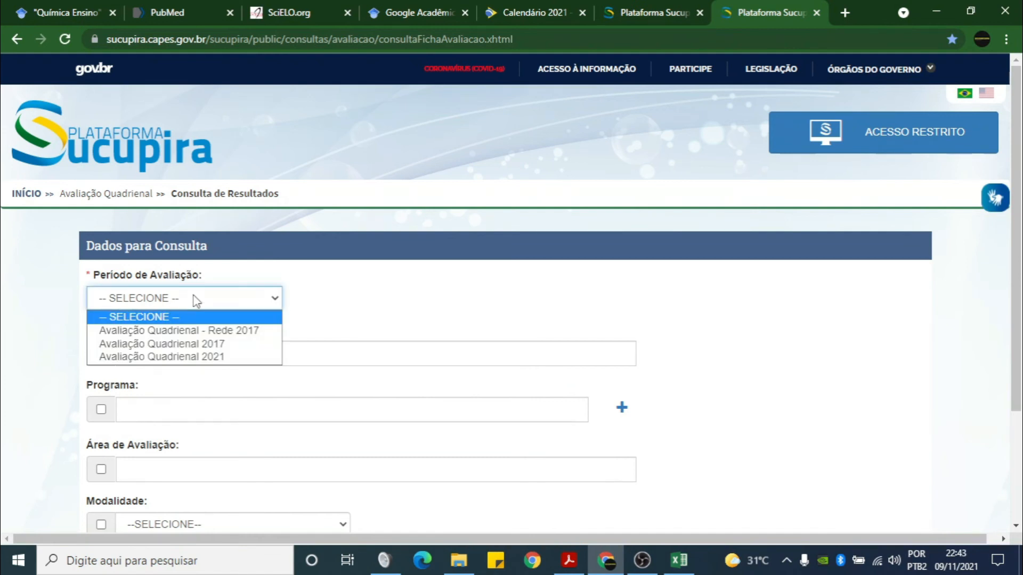
{"action": "left_click", "coordinate": [204, 344]}
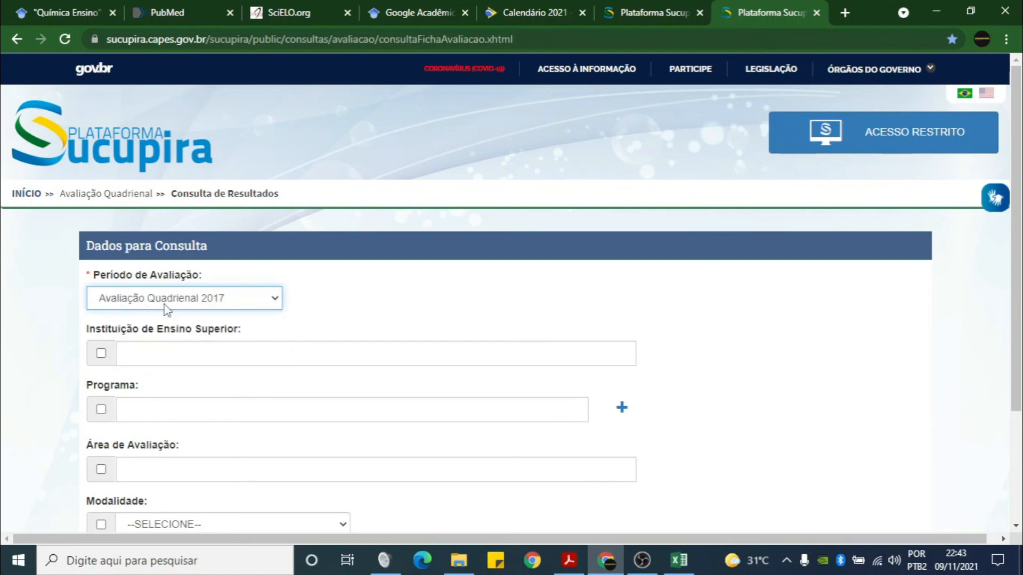
{"action": "scroll", "coordinate": [135, 342], "scroll_direction": "down", "scroll_amount": 1}
{"action": "left_click", "coordinate": [160, 282]}
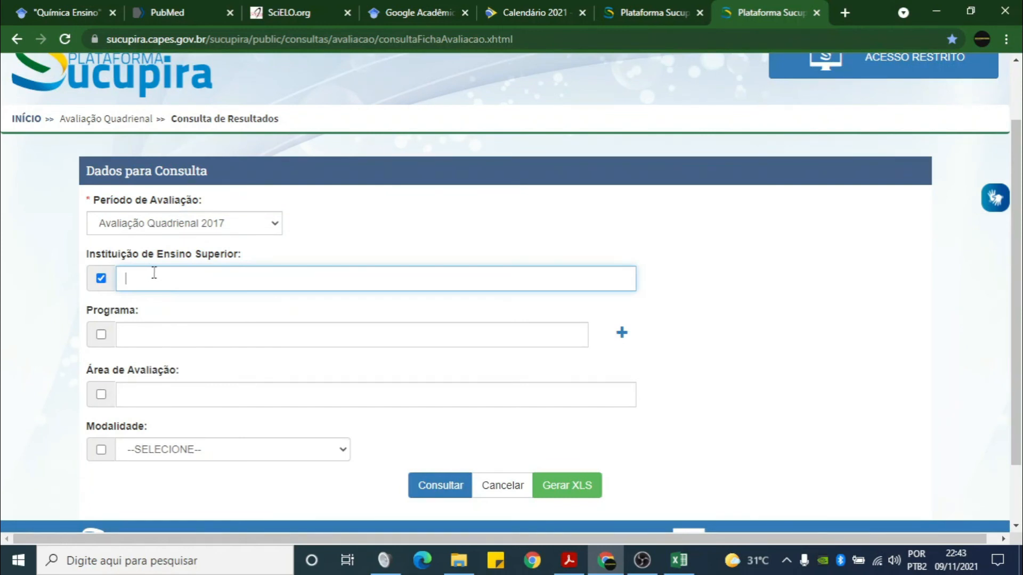
{"action": "type", "text": "IFSP"}
{"action": "left_click", "coordinate": [230, 309]}
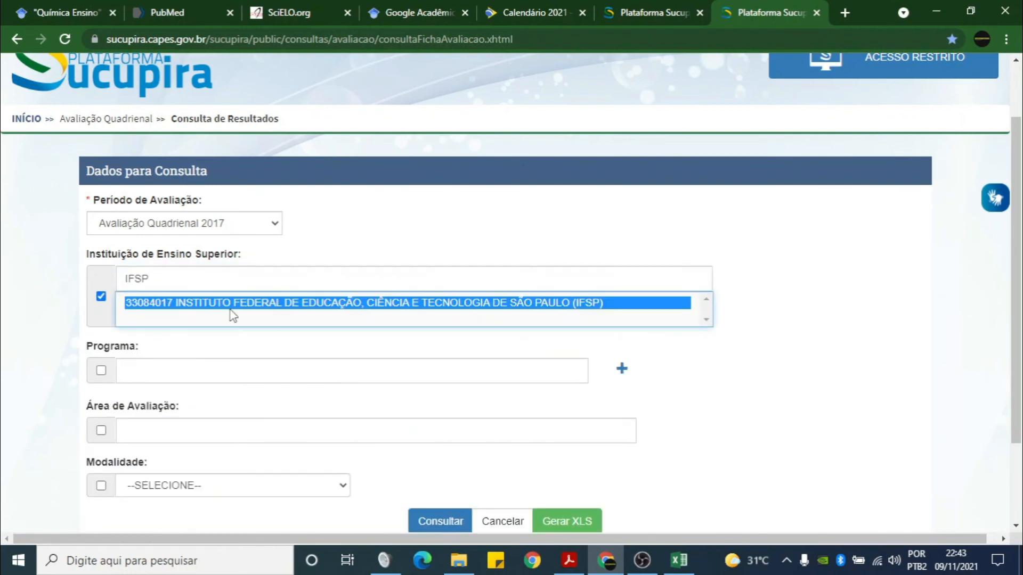
{"action": "left_click", "coordinate": [233, 314]}
{"action": "left_click", "coordinate": [171, 331]}
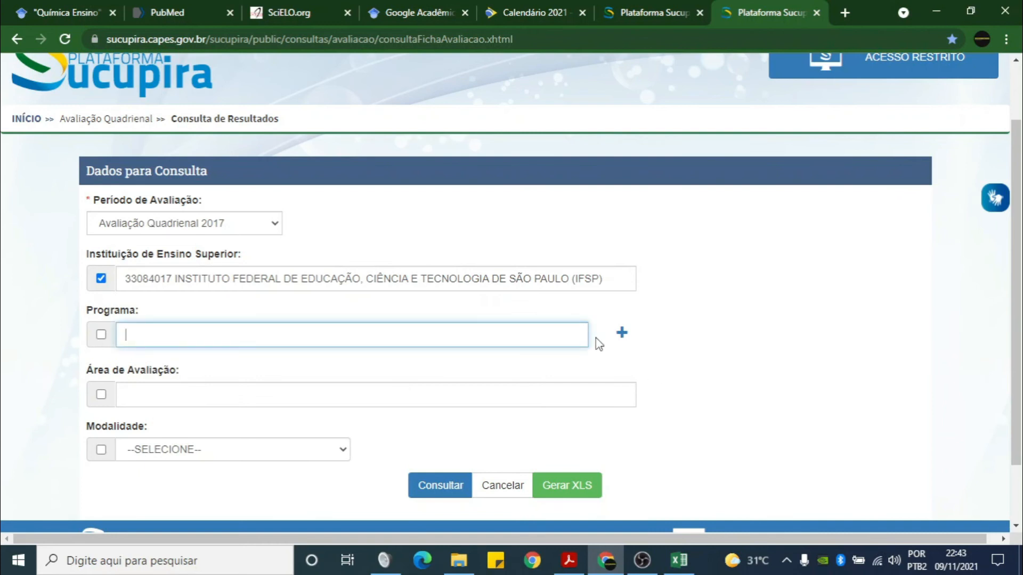
{"action": "left_click", "coordinate": [456, 487]}
Examine the IFSP programs in the results and compare the Área de Avaliação of each
{"action": "scroll", "coordinate": [627, 322], "scroll_direction": "down", "scroll_amount": 5}
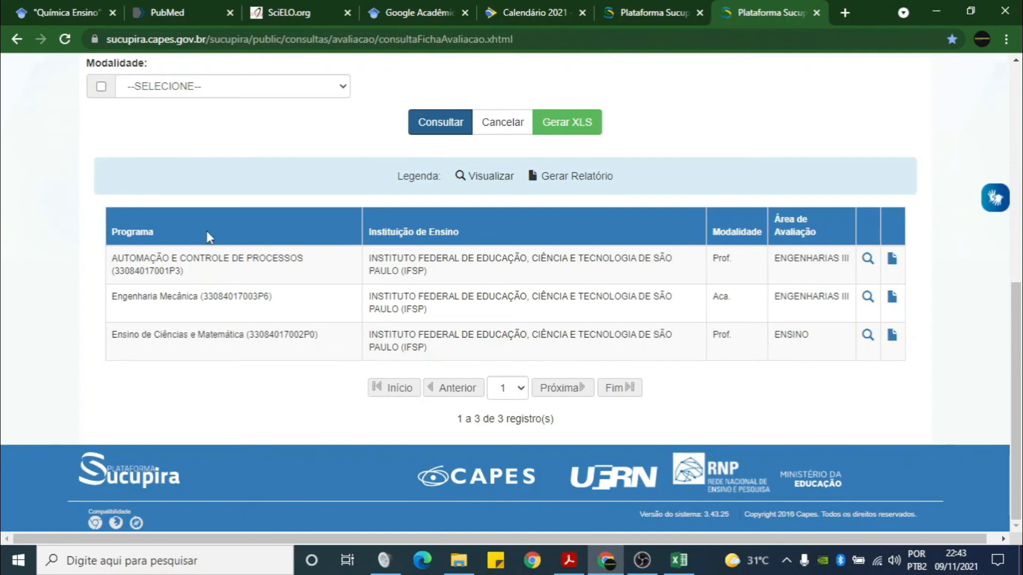
{"action": "scroll", "coordinate": [208, 236], "scroll_direction": "up", "scroll_amount": 1}
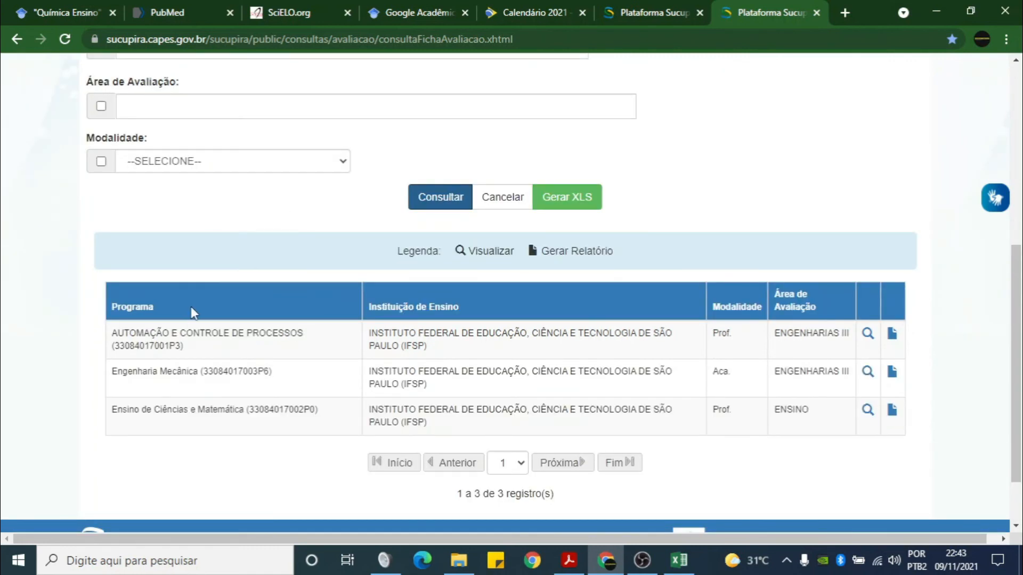
{"action": "left_click_drag", "start_coordinate": [129, 332], "coordinate": [318, 342]}
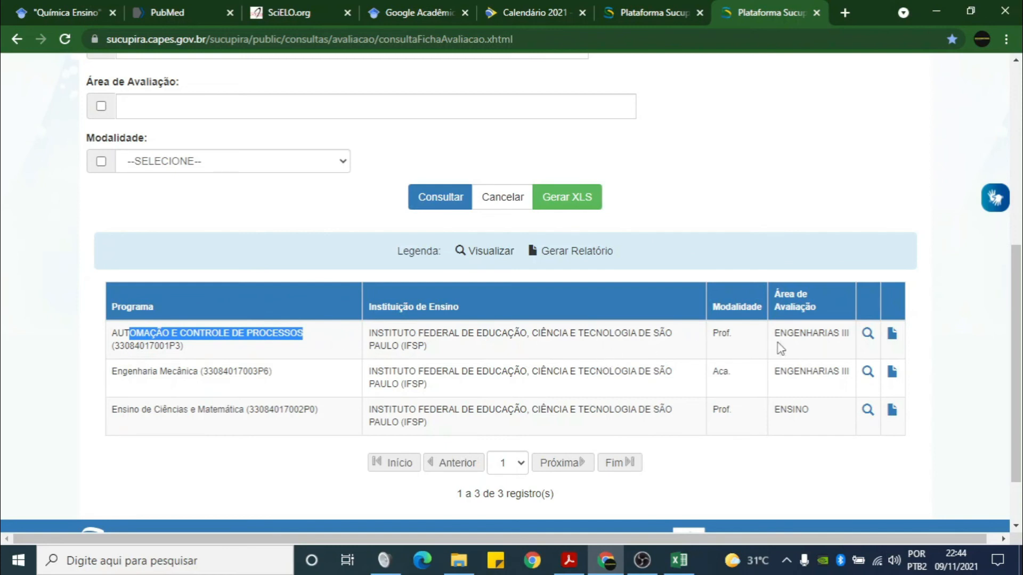
{"action": "left_click_drag", "start_coordinate": [845, 337], "coordinate": [771, 339]}
{"action": "left_click_drag", "start_coordinate": [141, 371], "coordinate": [218, 371]}
{"action": "left_click_drag", "start_coordinate": [846, 375], "coordinate": [749, 379]}
{"action": "left_click_drag", "start_coordinate": [123, 410], "coordinate": [254, 408]}
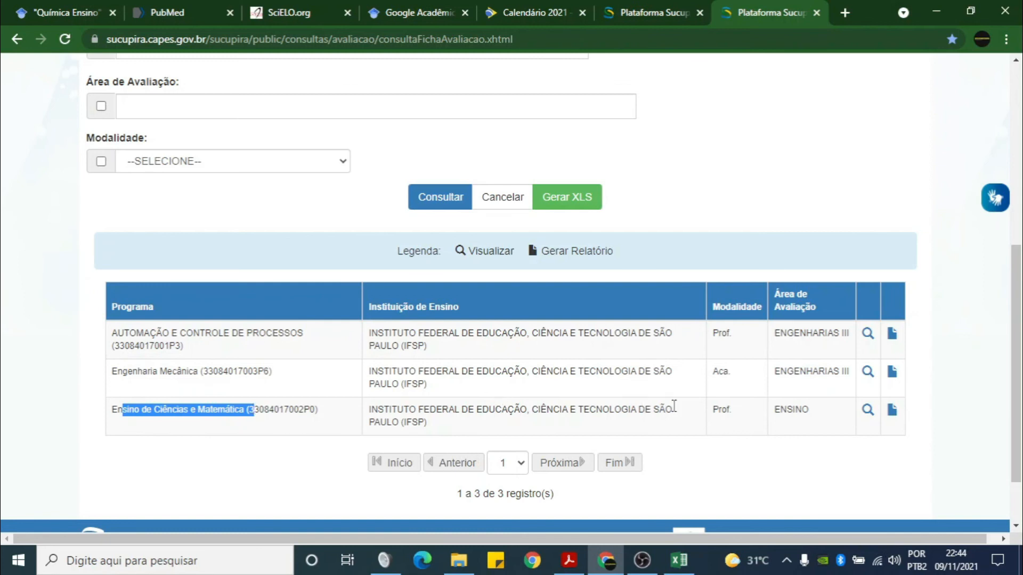
{"action": "left_click_drag", "start_coordinate": [819, 419], "coordinate": [774, 414]}
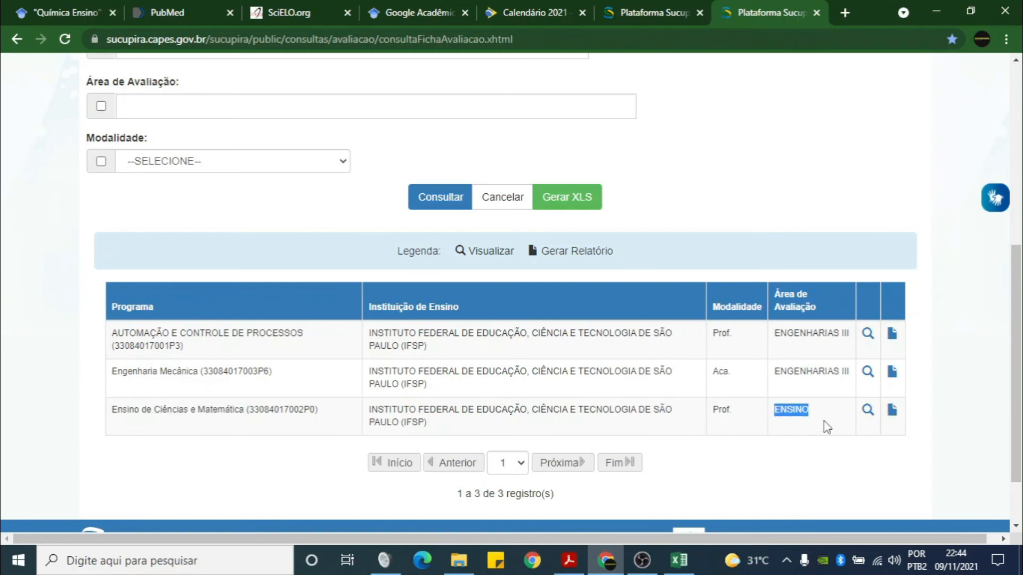
View the evaluation form of the Automação e Controle de Processos program down to its sections, then close it
{"action": "left_click", "coordinate": [868, 335]}
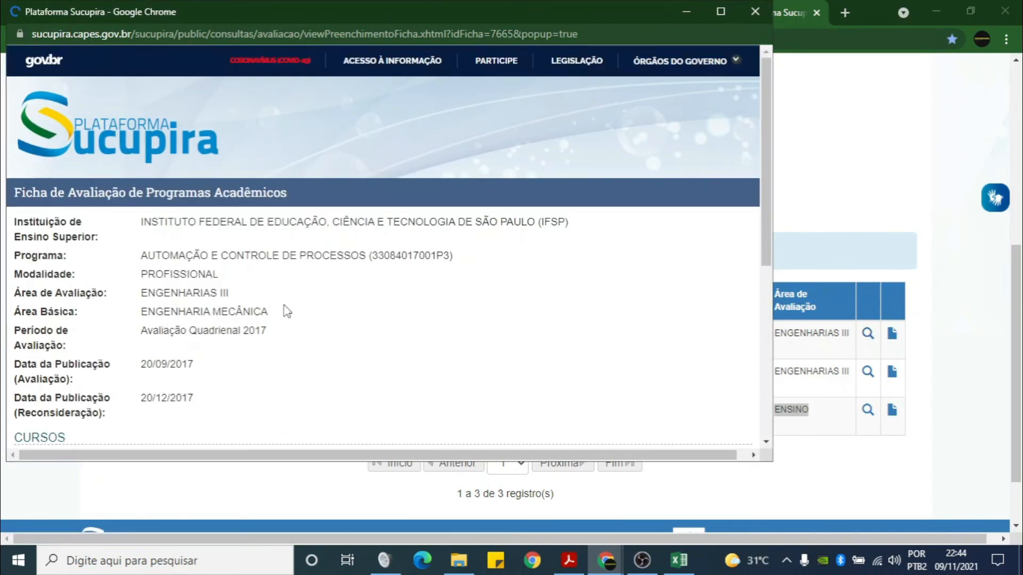
{"action": "scroll", "coordinate": [286, 310], "scroll_direction": "down", "scroll_amount": 6}
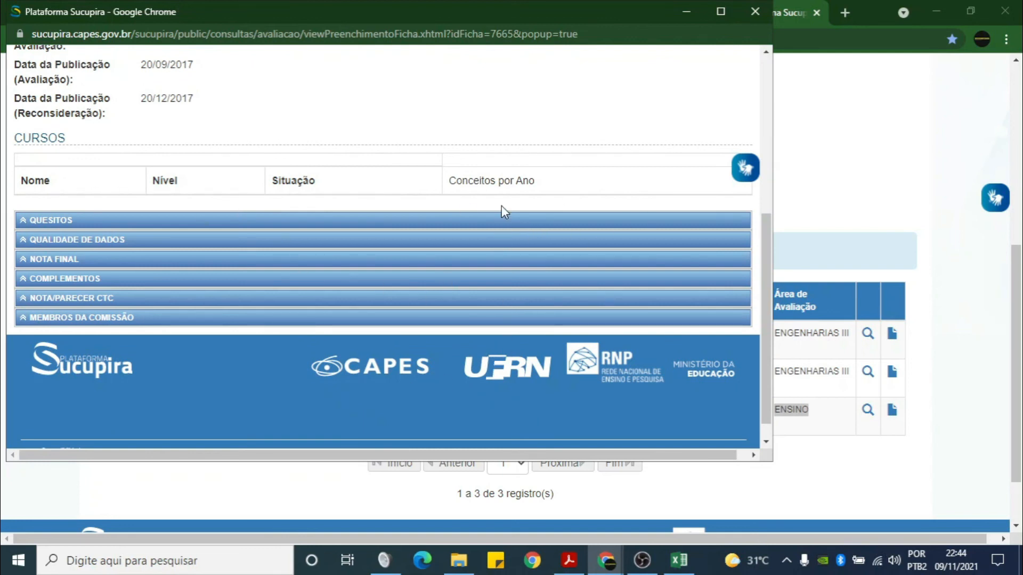
{"action": "left_click", "coordinate": [766, 14]}
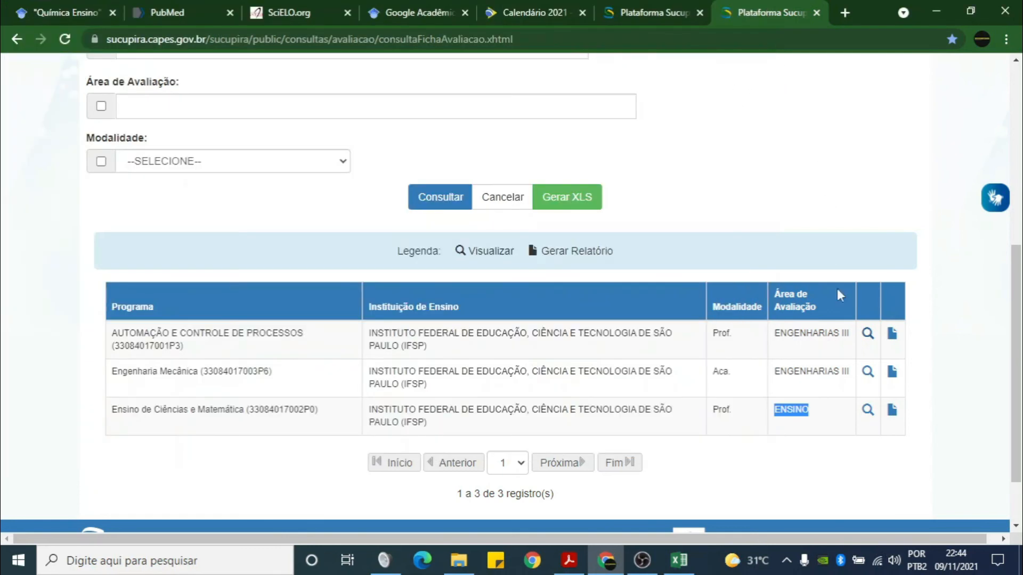
Open the evaluation form of the Engenharia Mecânica program and check its course level and situation
{"action": "left_click", "coordinate": [867, 373]}
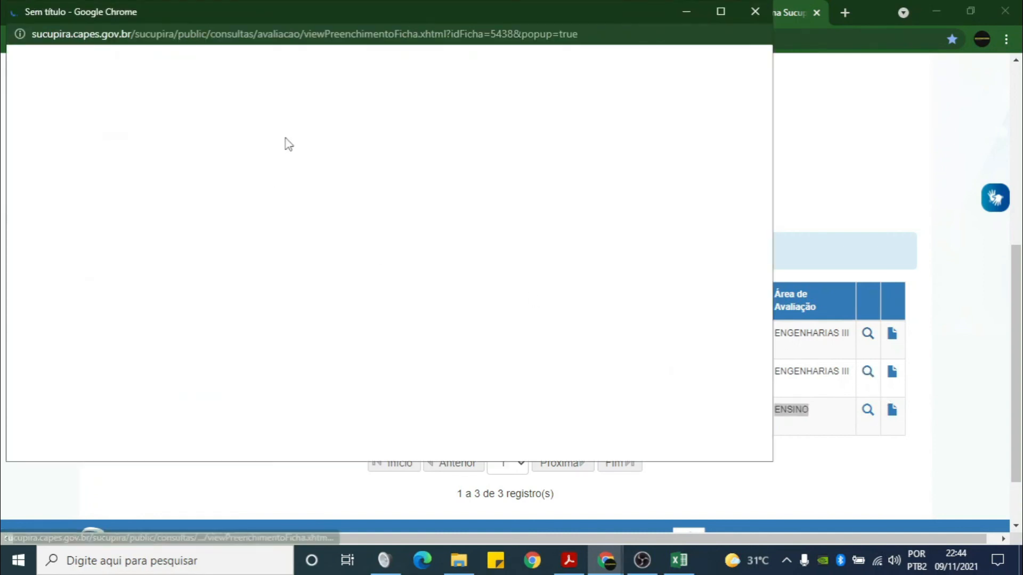
{"action": "scroll", "coordinate": [543, 201], "scroll_direction": "down", "scroll_amount": 4}
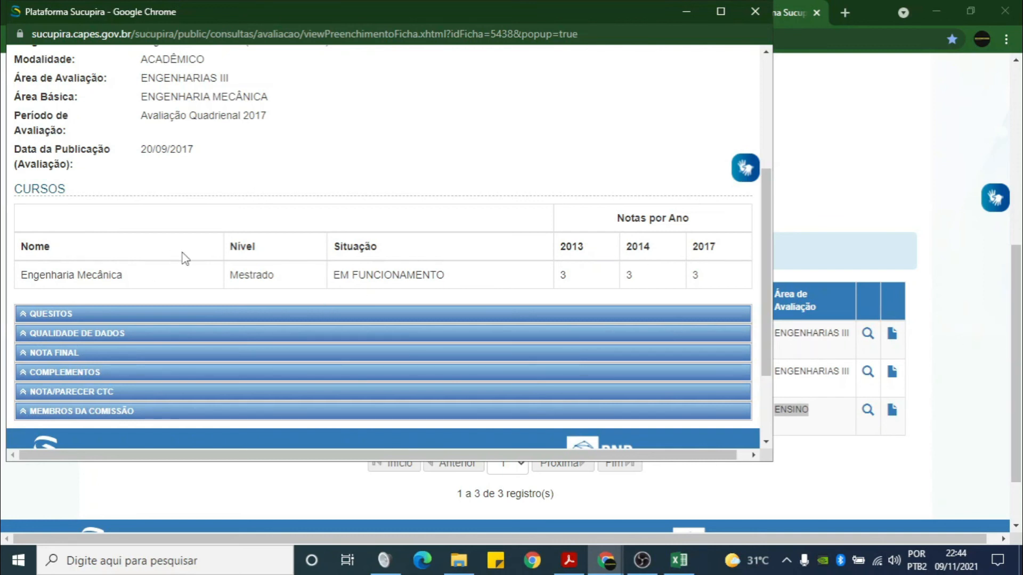
{"action": "scroll", "coordinate": [181, 256], "scroll_direction": "up", "scroll_amount": 4}
{"action": "scroll", "coordinate": [184, 234], "scroll_direction": "down", "scroll_amount": 3}
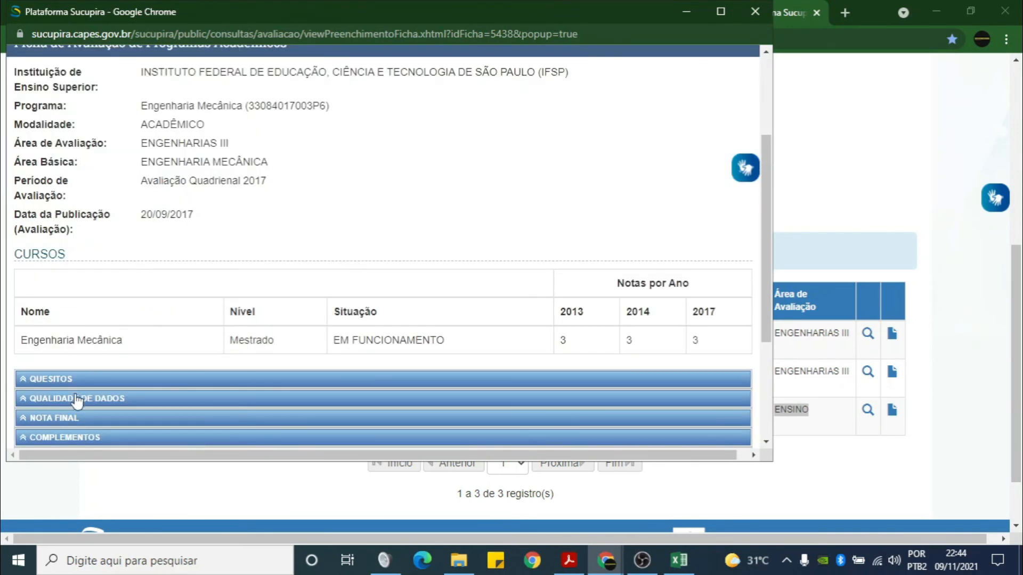
{"action": "left_click_drag", "start_coordinate": [229, 341], "coordinate": [441, 338]}
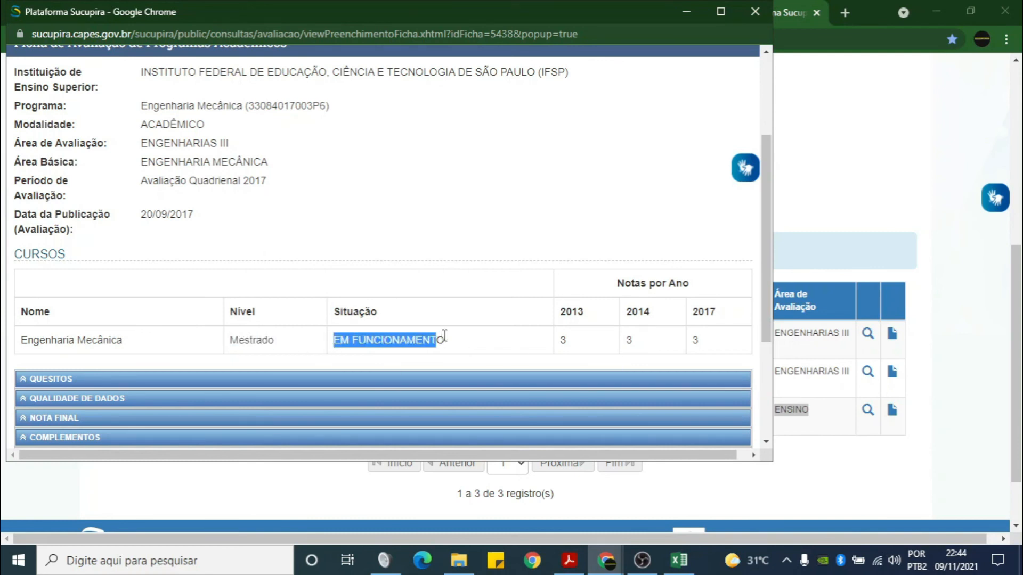
Review the Engenharia Mecânica course's grades for 2013, 2014 and 2017, then close the evaluation form
{"action": "left_click_drag", "start_coordinate": [572, 313], "coordinate": [717, 312]}
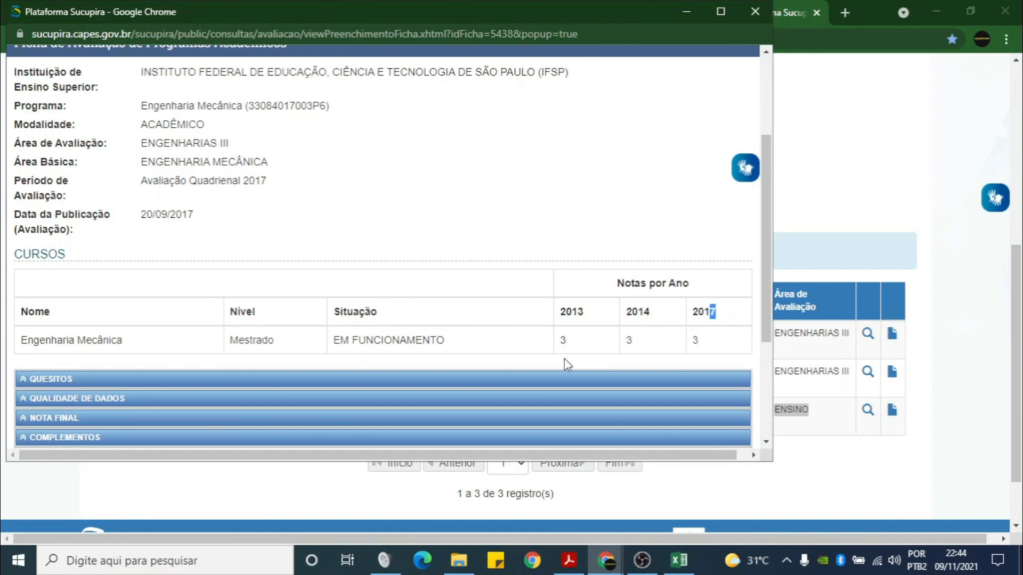
{"action": "double_click", "coordinate": [562, 341]}
{"action": "double_click", "coordinate": [628, 341]}
{"action": "double_click", "coordinate": [694, 340]}
{"action": "double_click", "coordinate": [563, 341]}
{"action": "left_click_drag", "start_coordinate": [348, 335], "coordinate": [456, 341]}
{"action": "double_click", "coordinate": [564, 345]}
{"action": "left_click", "coordinate": [757, 14]}
Replace the IFSP entry in the Instituição de Ensino Superior filter with "Universida" and shorten it to "U"
{"action": "scroll", "coordinate": [744, 181], "scroll_direction": "up", "scroll_amount": 5}
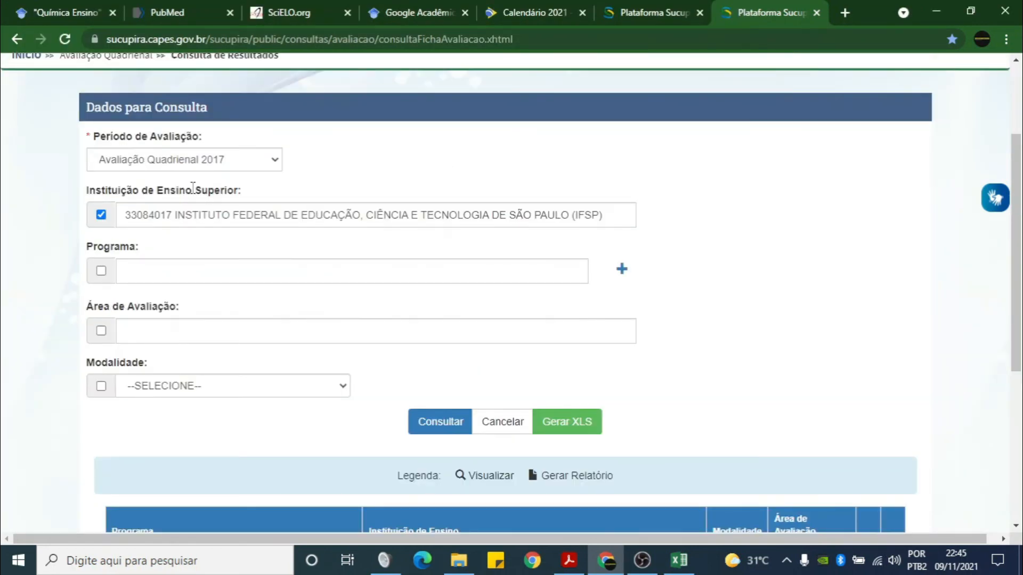
{"action": "triple_click", "coordinate": [254, 213]}
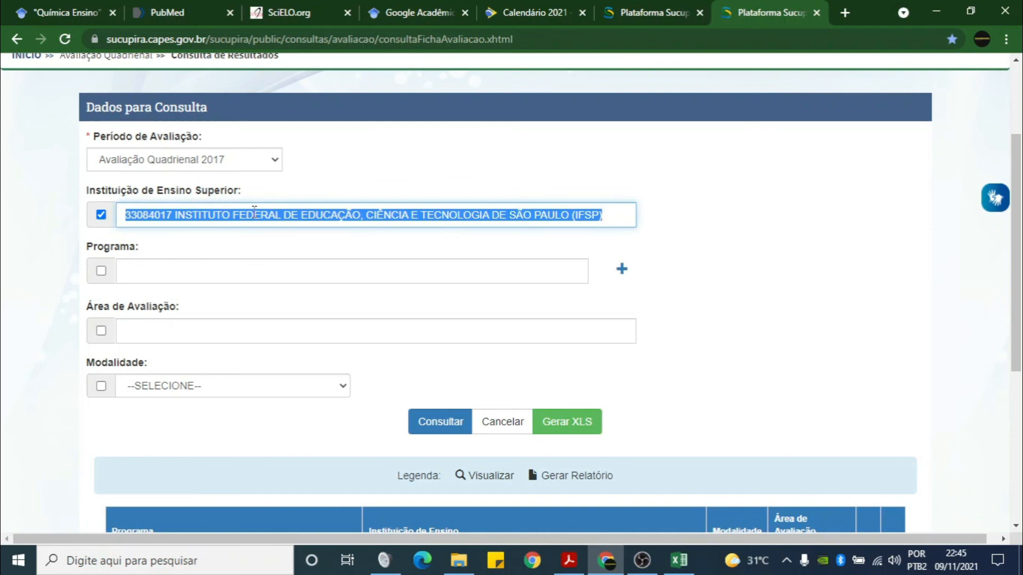
{"action": "type", "text": "Univ"}
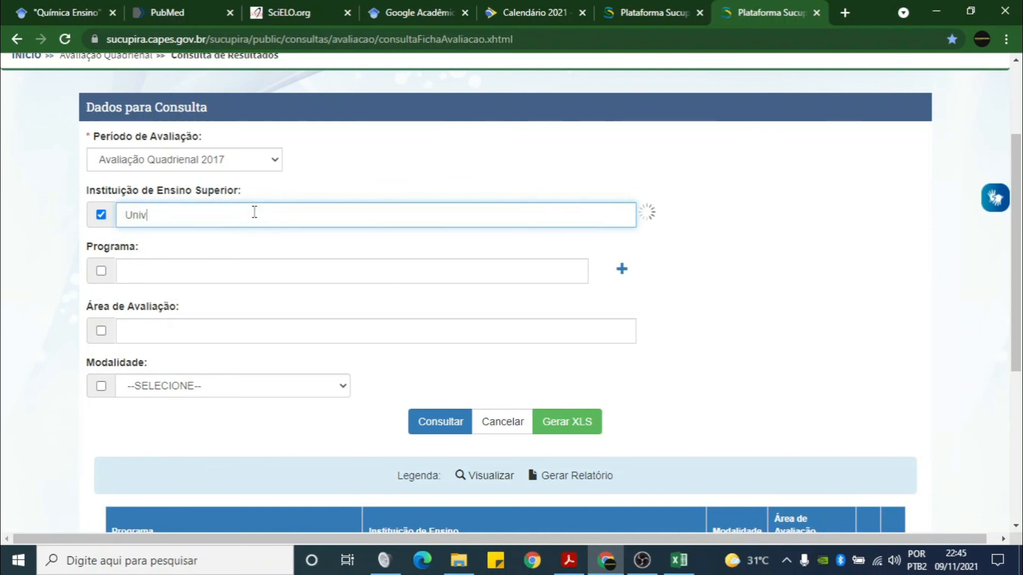
{"action": "type", "text": "ersida"}
{"action": "key", "text": "BackSpace"}
{"action": "key", "text": "BackSpace"}
{"action": "key", "text": "BackSpace"}
{"action": "key", "text": "BackSpace"}
{"action": "key", "text": "BackSpace"}
{"action": "key", "text": "BackSpace"}
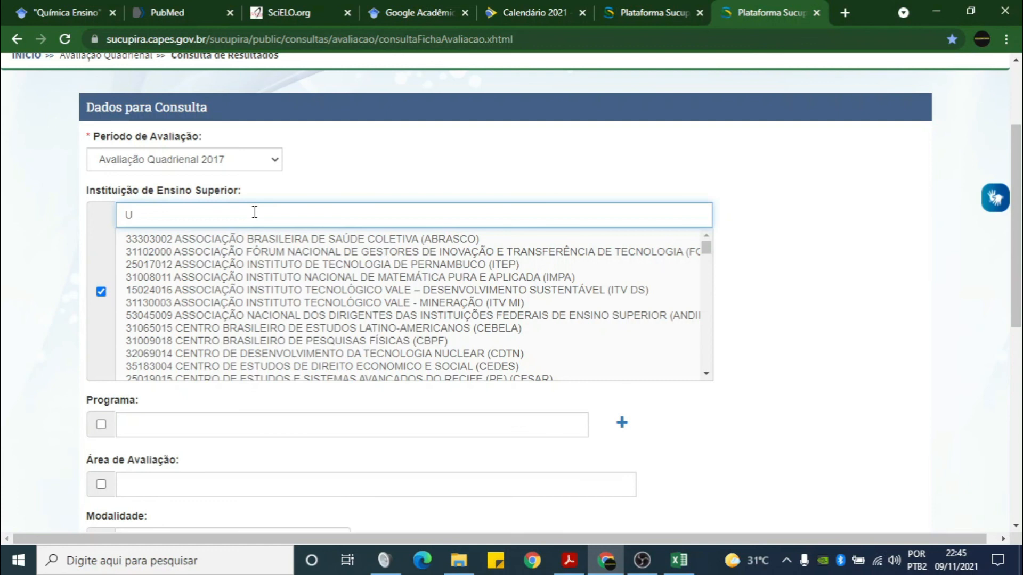
Set the institution filter to UNIVERSIDADE FEDERAL DE SÃO CARLOS (UFSCAR) by searching for "UFSCar", and run the query
{"action": "type", "text": "FC"}
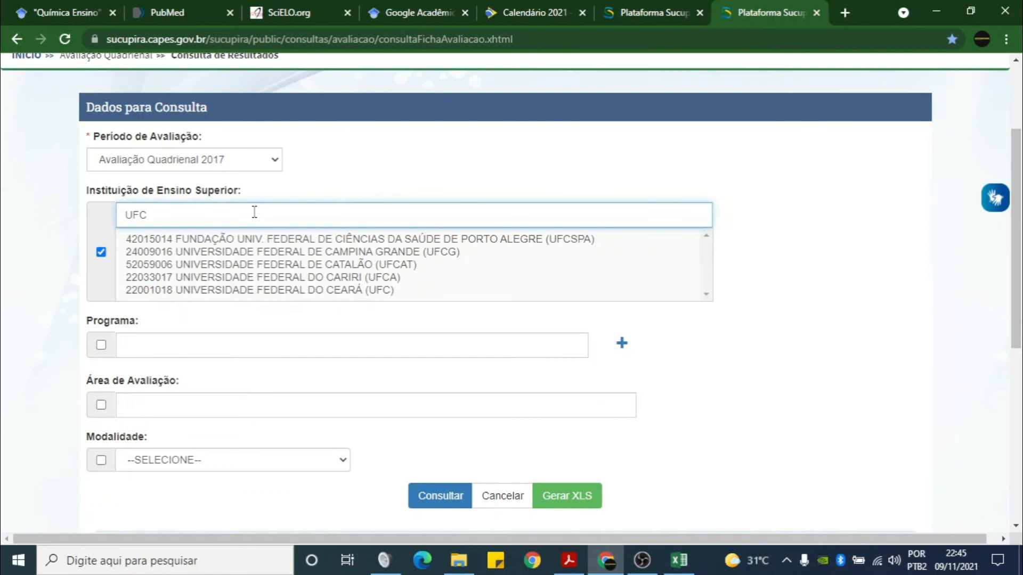
{"action": "key", "text": "BackSpace"}
{"action": "type", "text": "SCar"}
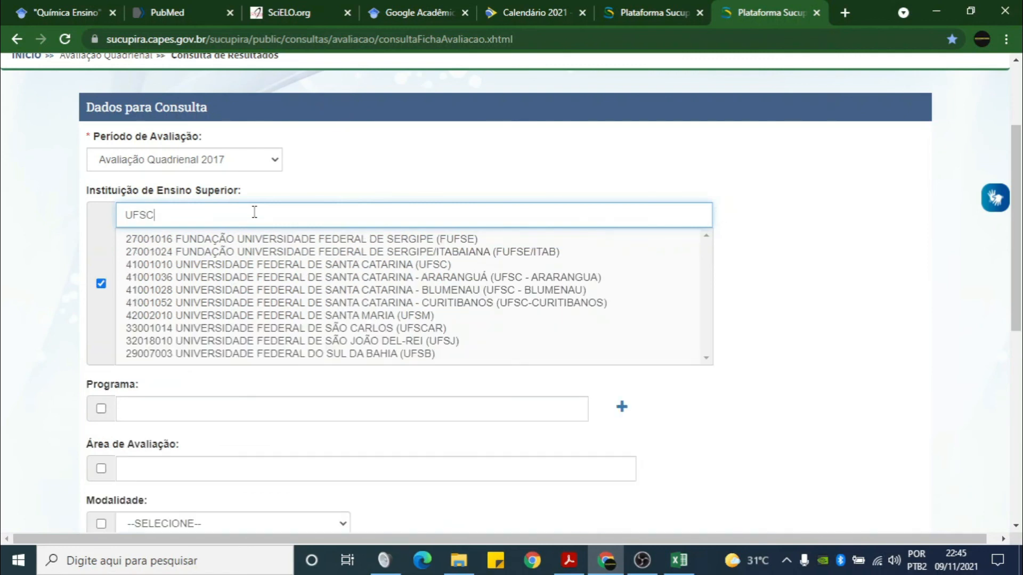
{"action": "key", "text": "Return"}
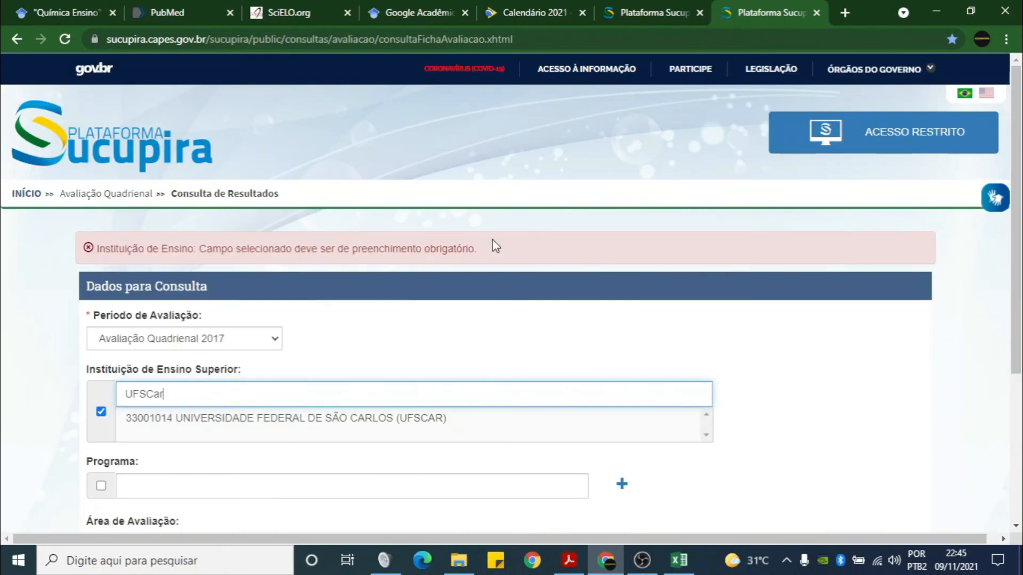
{"action": "scroll", "coordinate": [169, 359], "scroll_direction": "down", "scroll_amount": 1}
{"action": "left_click", "coordinate": [225, 358]}
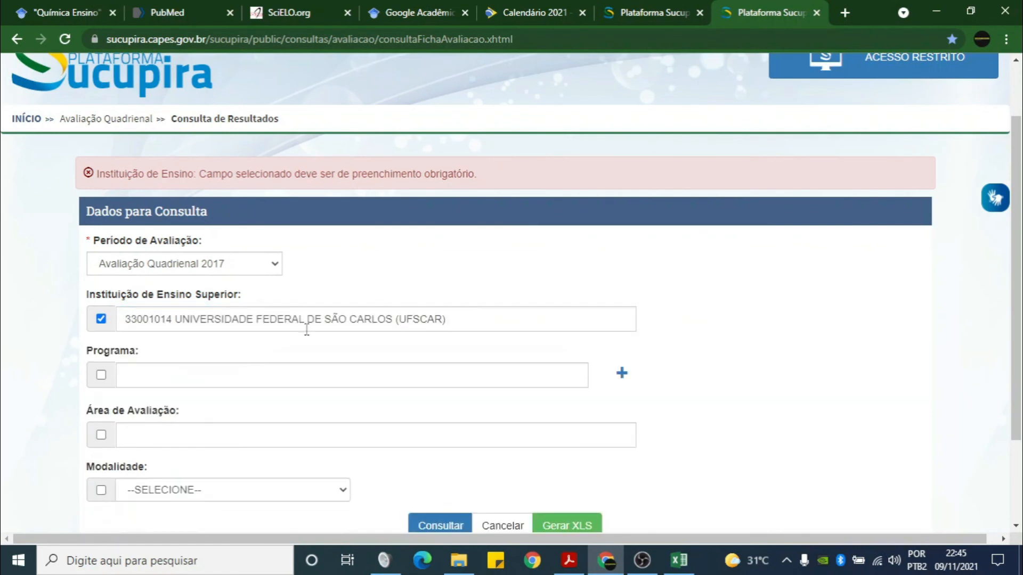
{"action": "scroll", "coordinate": [229, 353], "scroll_direction": "down", "scroll_amount": 1}
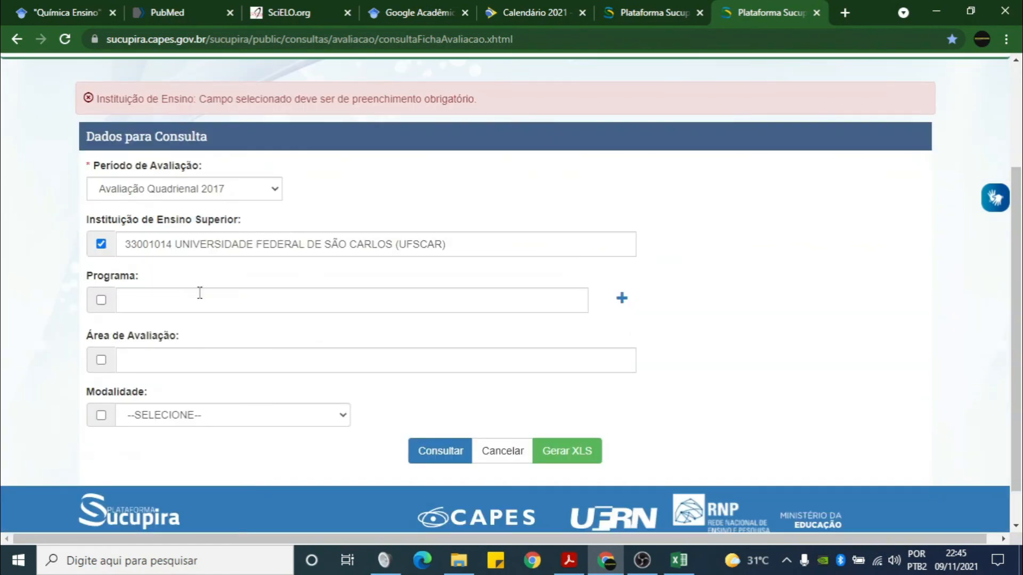
{"action": "left_click", "coordinate": [446, 453]}
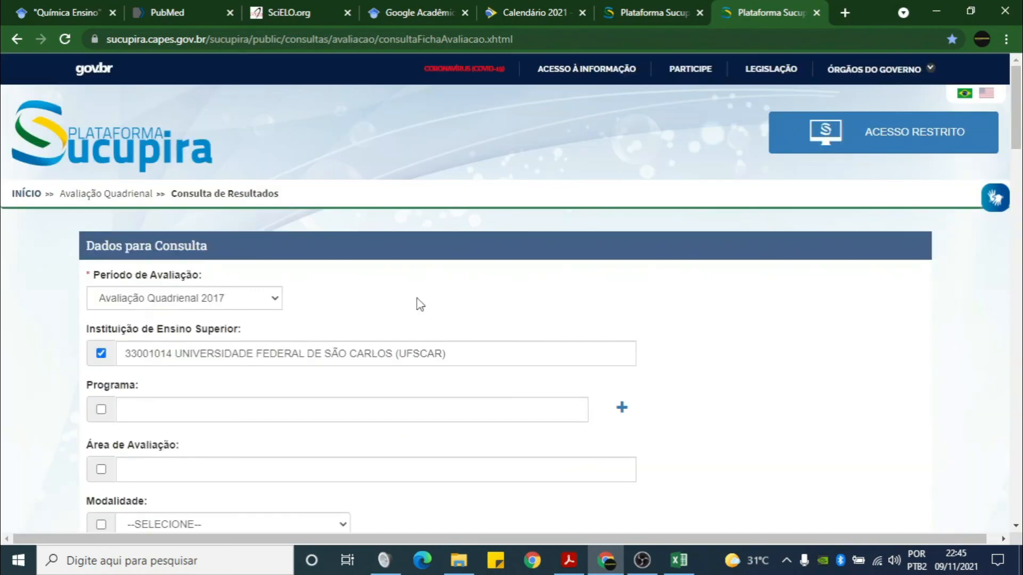
Look through the list of UFSCAR graduate programs in the query results
{"action": "scroll", "coordinate": [693, 231], "scroll_direction": "down", "scroll_amount": 12}
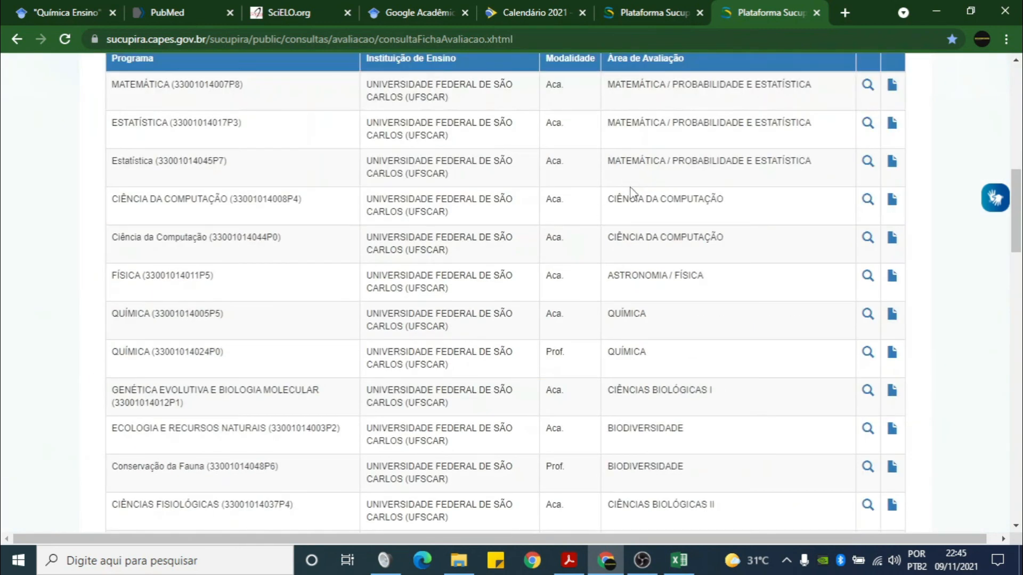
{"action": "scroll", "coordinate": [448, 234], "scroll_direction": "up", "scroll_amount": 2}
{"action": "scroll", "coordinate": [498, 202], "scroll_direction": "down", "scroll_amount": 20}
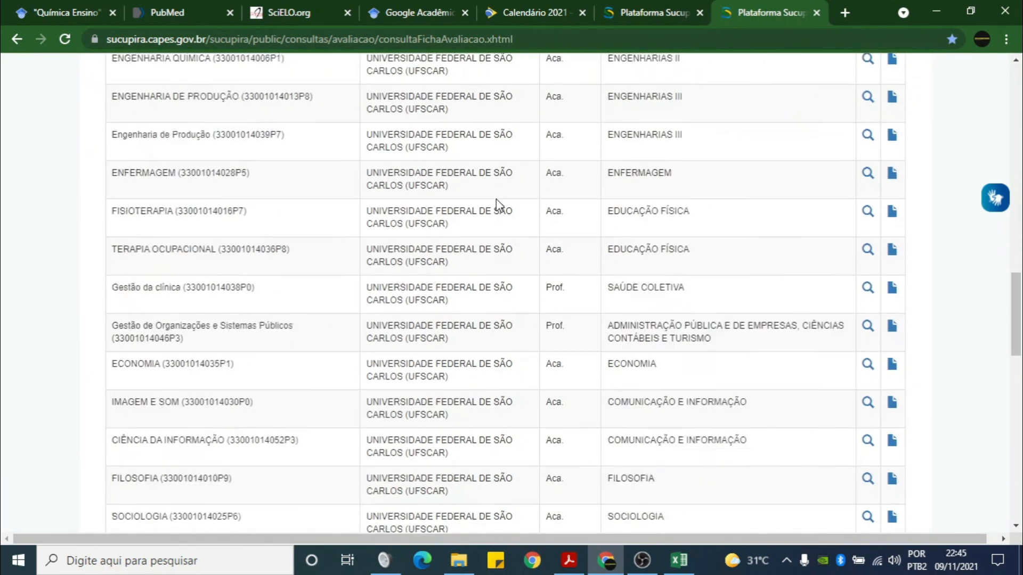
{"action": "scroll", "coordinate": [497, 200], "scroll_direction": "down", "scroll_amount": 9}
{"action": "scroll", "coordinate": [496, 199], "scroll_direction": "up", "scroll_amount": 15}
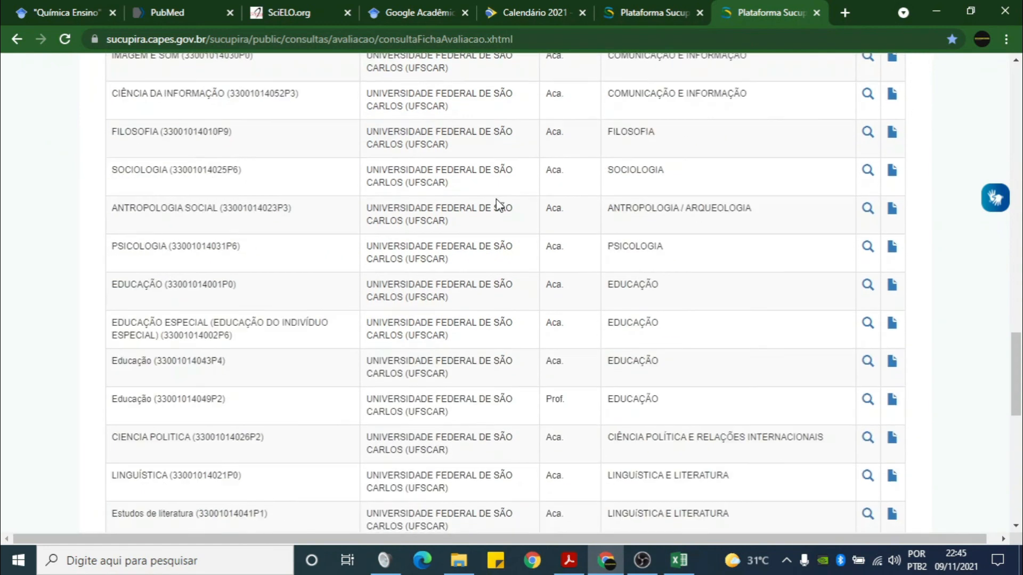
{"action": "scroll", "coordinate": [496, 200], "scroll_direction": "up", "scroll_amount": 12}
{"action": "scroll", "coordinate": [560, 206], "scroll_direction": "down", "scroll_amount": 5}
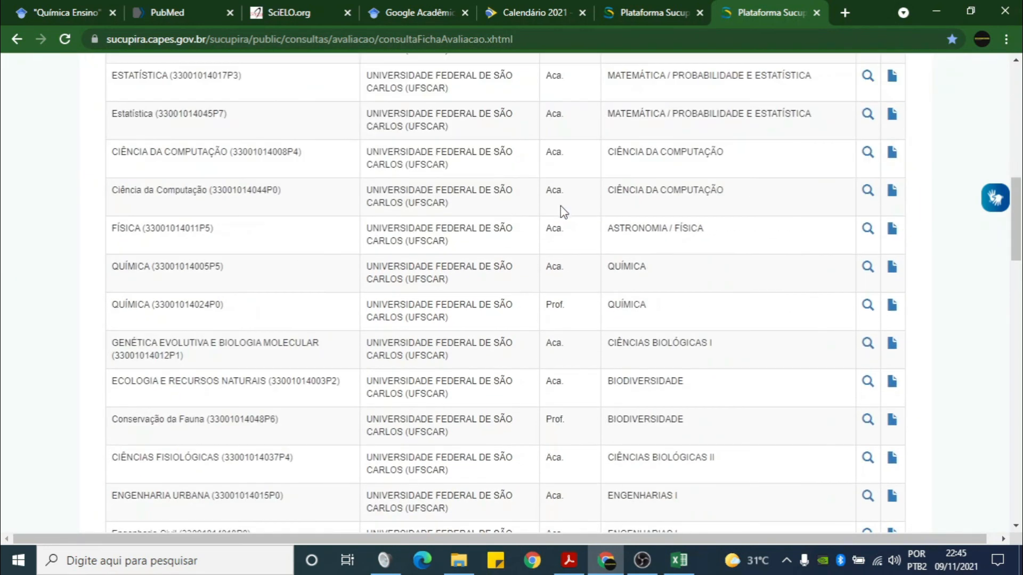
Compare the Modalidade values of the MATEMÁTICA program and the professional QUÍMICA program
{"action": "scroll", "coordinate": [561, 213], "scroll_direction": "up", "scroll_amount": 4}
{"action": "left_click_drag", "start_coordinate": [565, 186], "coordinate": [552, 184]}
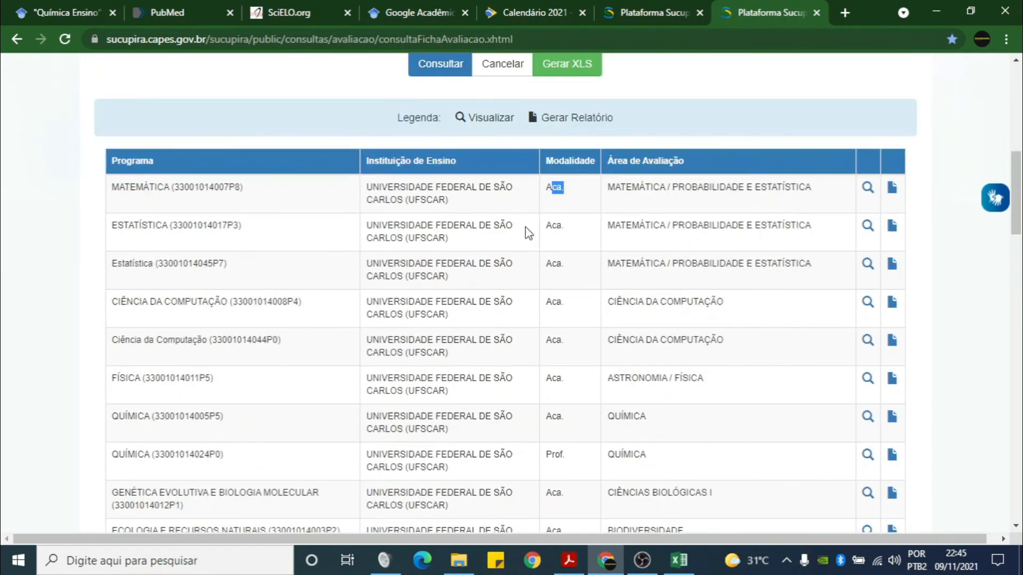
{"action": "scroll", "coordinate": [527, 232], "scroll_direction": "down", "scroll_amount": 3}
{"action": "left_click_drag", "start_coordinate": [564, 304], "coordinate": [544, 311]}
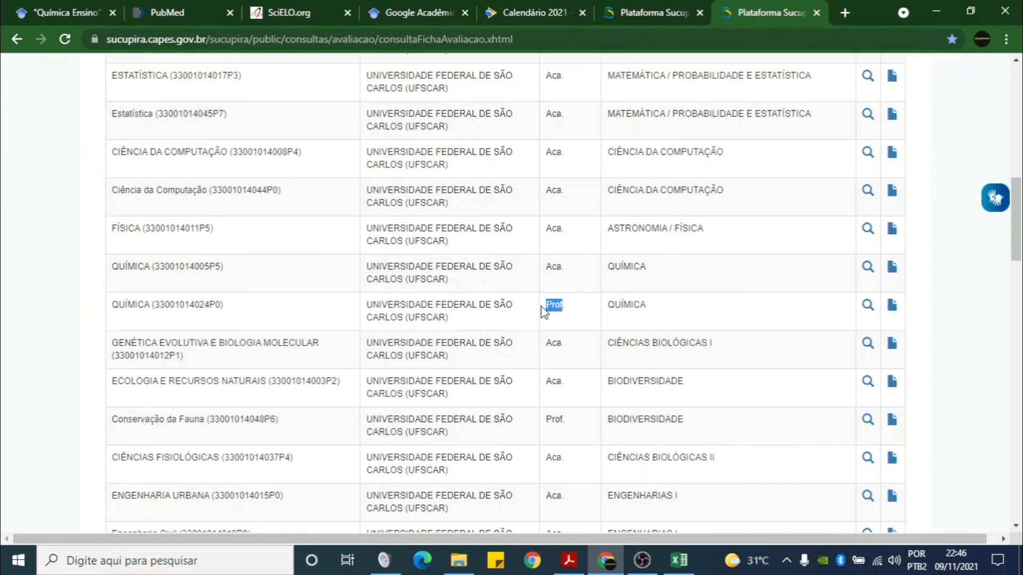
{"action": "left_click", "coordinate": [473, 298]}
Open the academic QUÍMICA program's evaluation form, review the Mestrado grades from 1998 to 2017, and close it
{"action": "left_click_drag", "start_coordinate": [114, 267], "coordinate": [235, 277]}
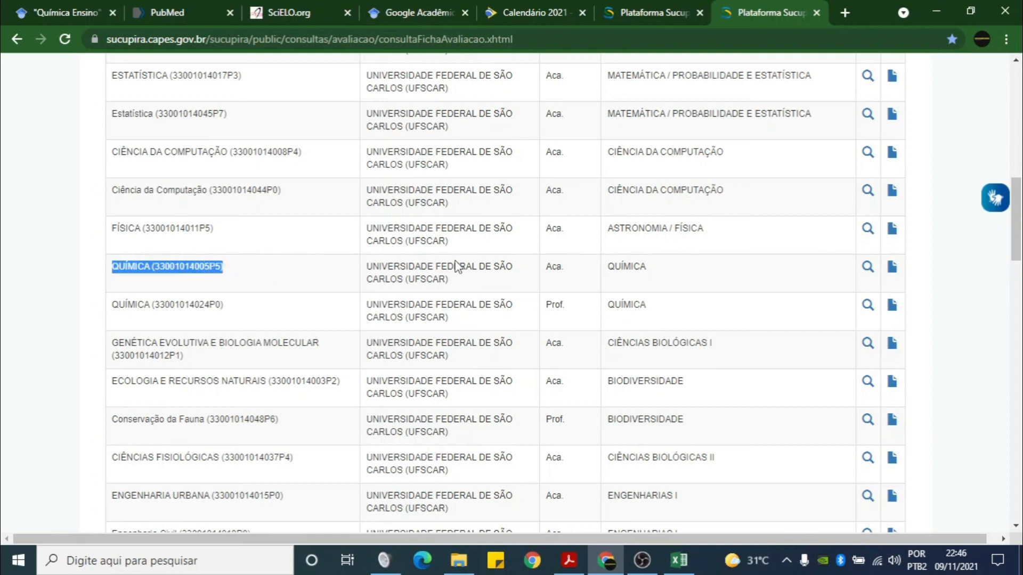
{"action": "left_click", "coordinate": [867, 267]}
{"action": "scroll", "coordinate": [507, 173], "scroll_direction": "down", "scroll_amount": 4}
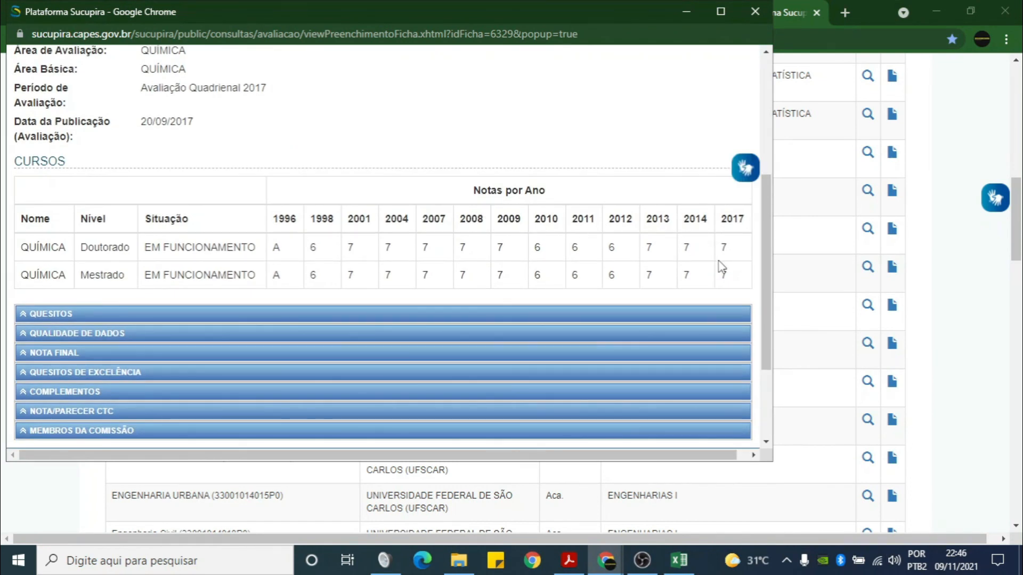
{"action": "left_click_drag", "start_coordinate": [729, 276], "coordinate": [310, 277]}
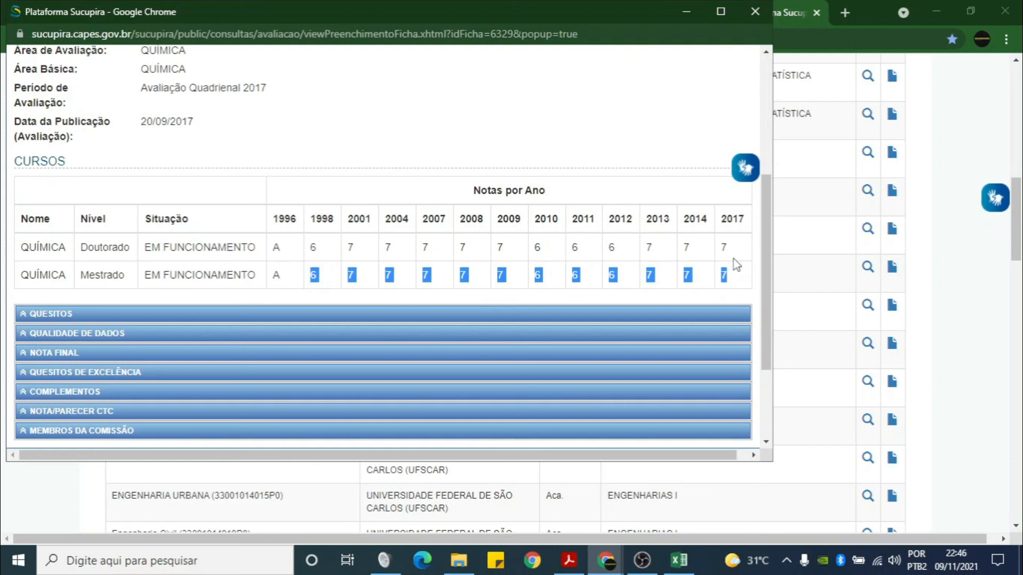
{"action": "left_click", "coordinate": [764, 13]}
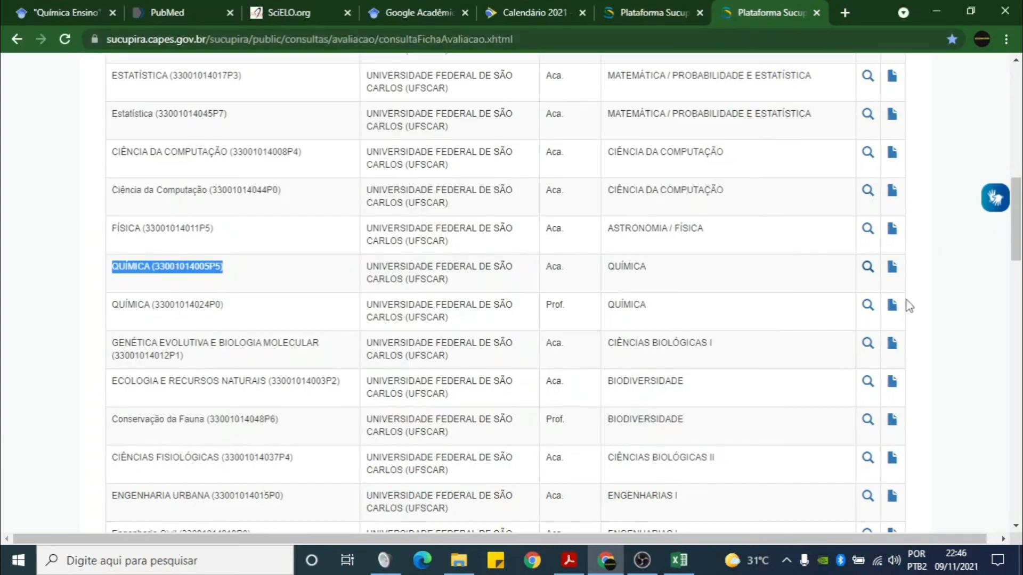
Open the professional QUÍMICA program's evaluation form, check the course's 2017 grade, and close it
{"action": "left_click", "coordinate": [867, 305]}
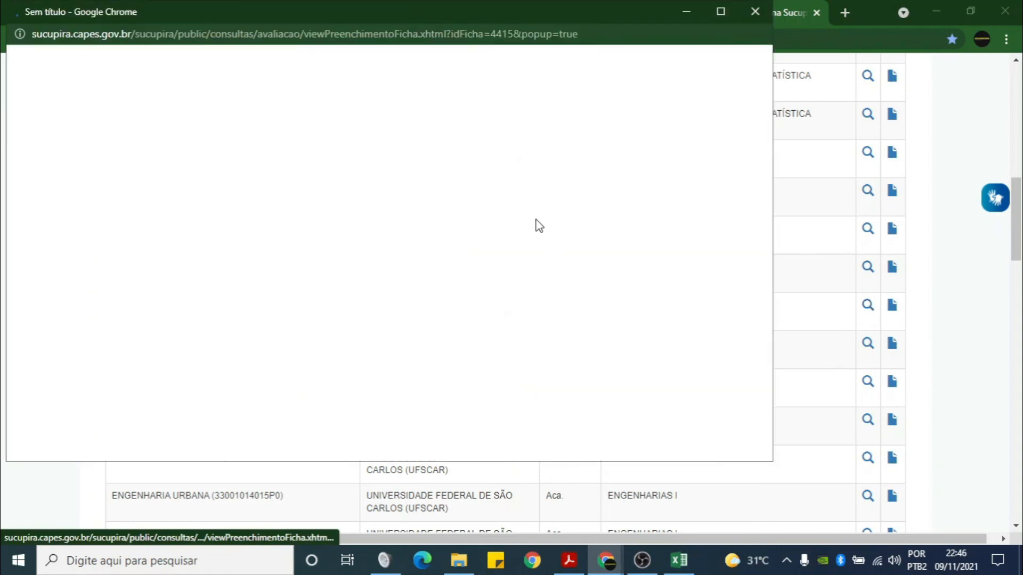
{"action": "scroll", "coordinate": [664, 237], "scroll_direction": "down", "scroll_amount": 4}
{"action": "double_click", "coordinate": [721, 332]}
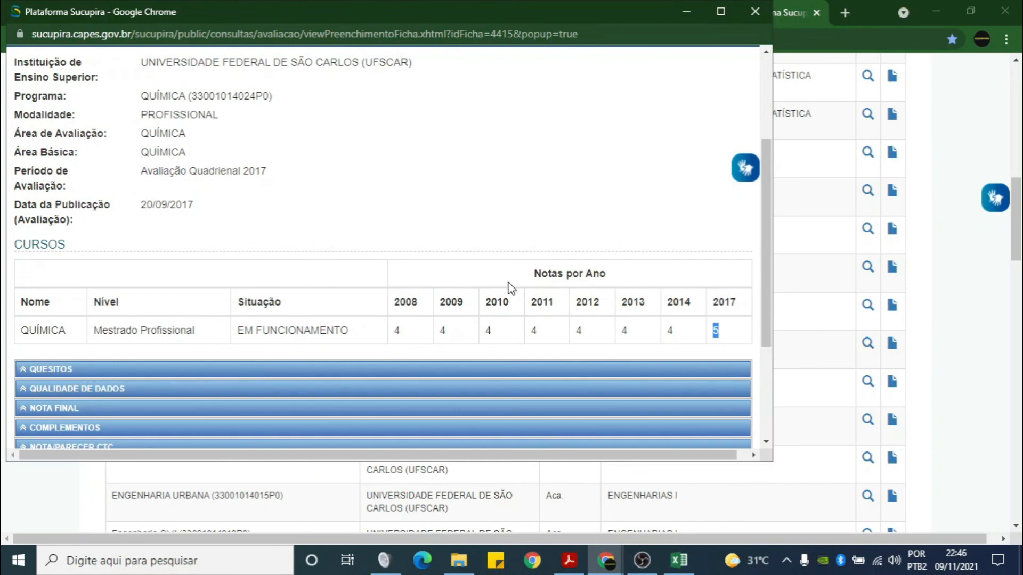
{"action": "left_click", "coordinate": [717, 331]}
{"action": "double_click", "coordinate": [717, 331]}
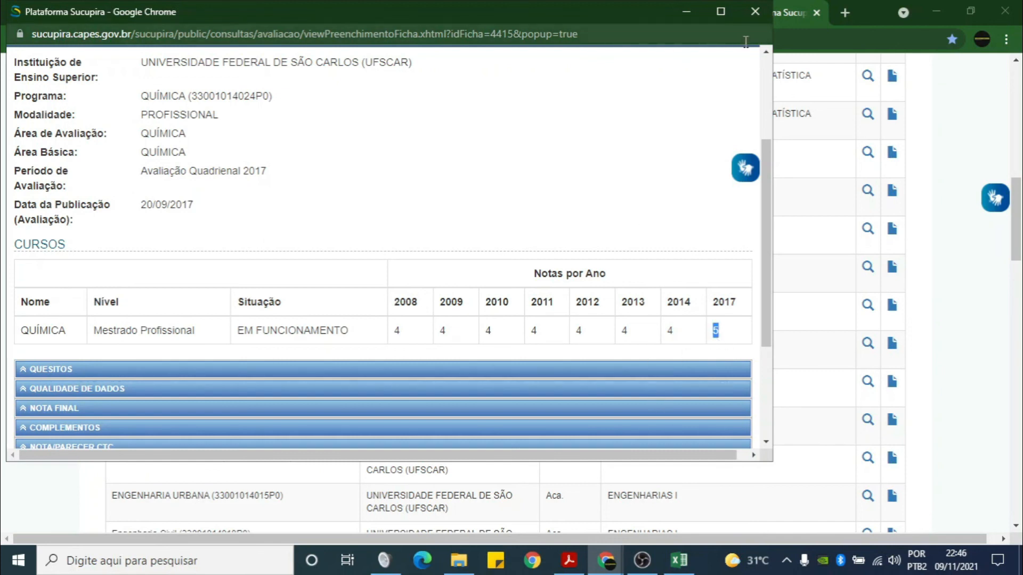
{"action": "left_click", "coordinate": [762, 12]}
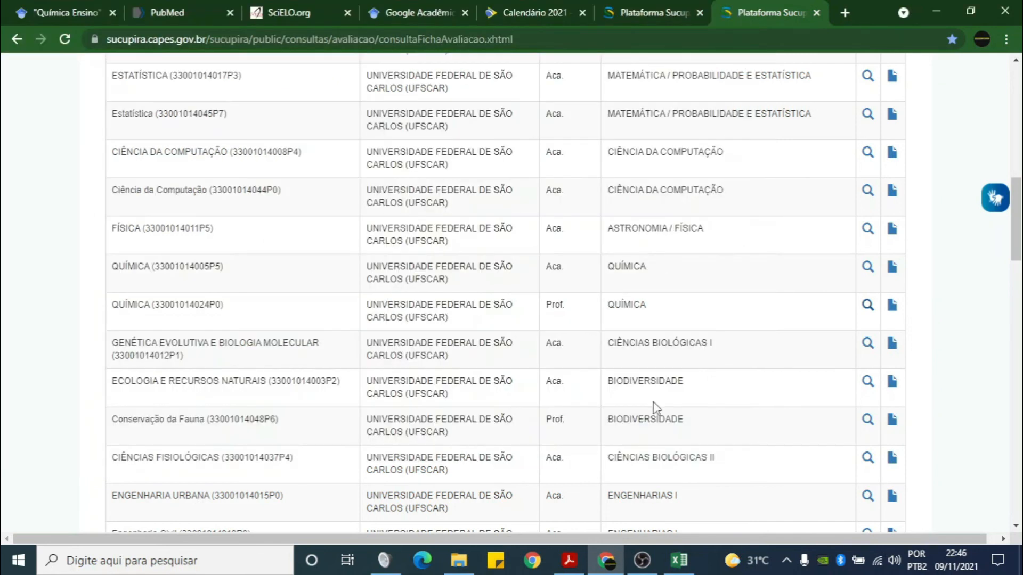
Examine the Área de Avaliação of the UFSCAR programs from the Engenharias down to the Educação entries
{"action": "scroll", "coordinate": [628, 286], "scroll_direction": "down", "scroll_amount": 5}
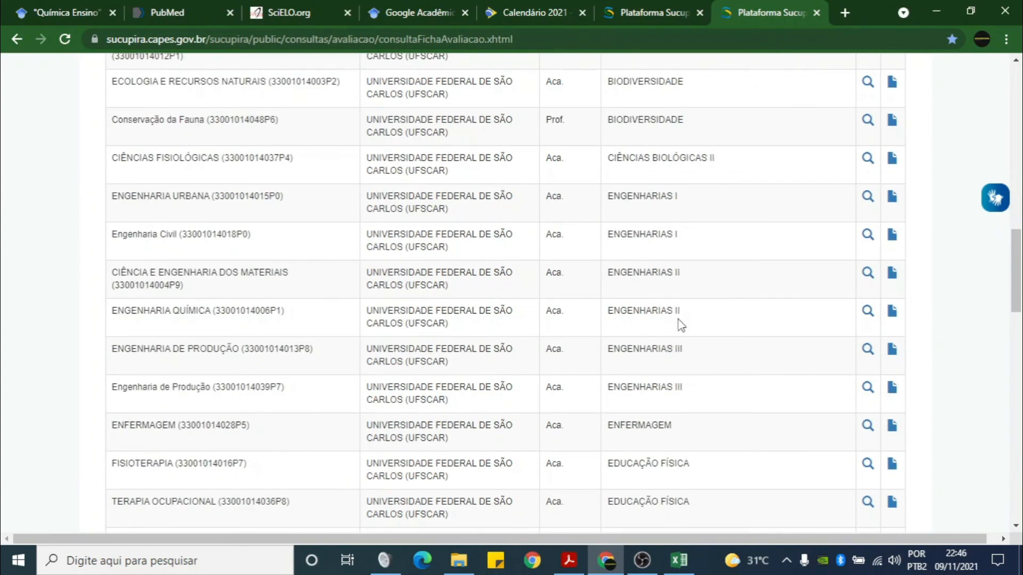
{"action": "left_click_drag", "start_coordinate": [661, 192], "coordinate": [682, 432]}
{"action": "scroll", "coordinate": [693, 370], "scroll_direction": "down", "scroll_amount": 5}
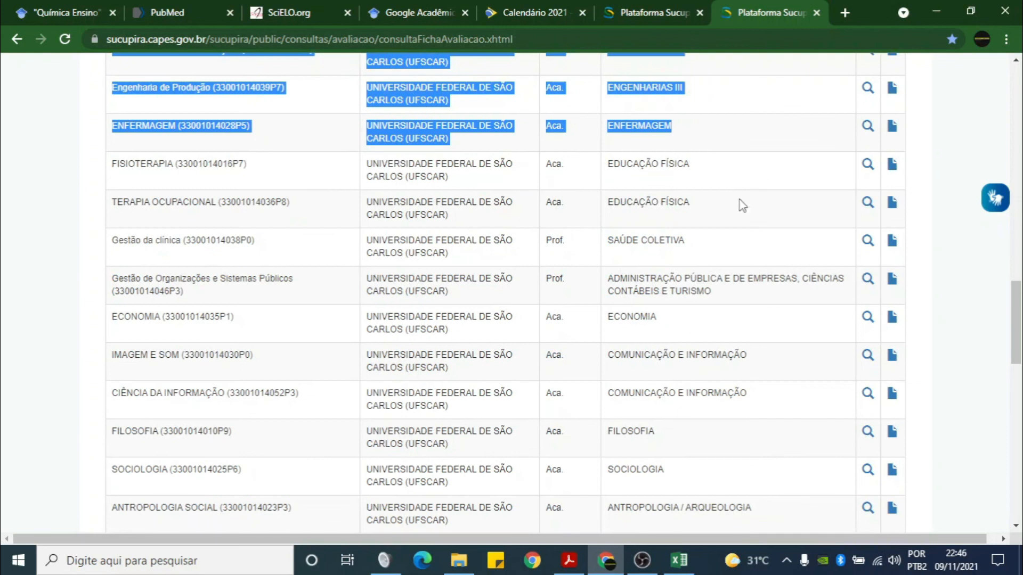
{"action": "left_click", "coordinate": [652, 187]}
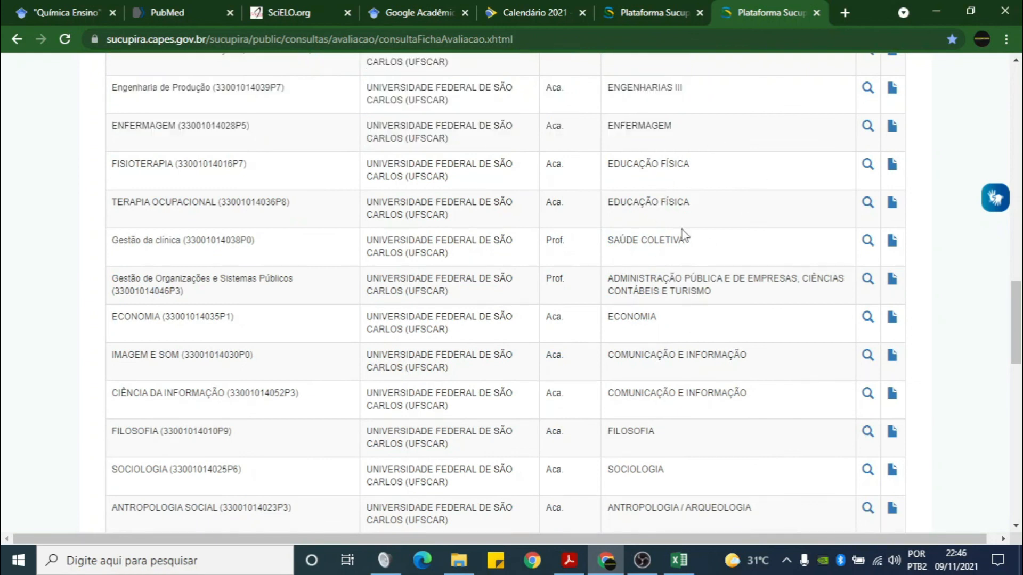
{"action": "scroll", "coordinate": [629, 371], "scroll_direction": "down", "scroll_amount": 3}
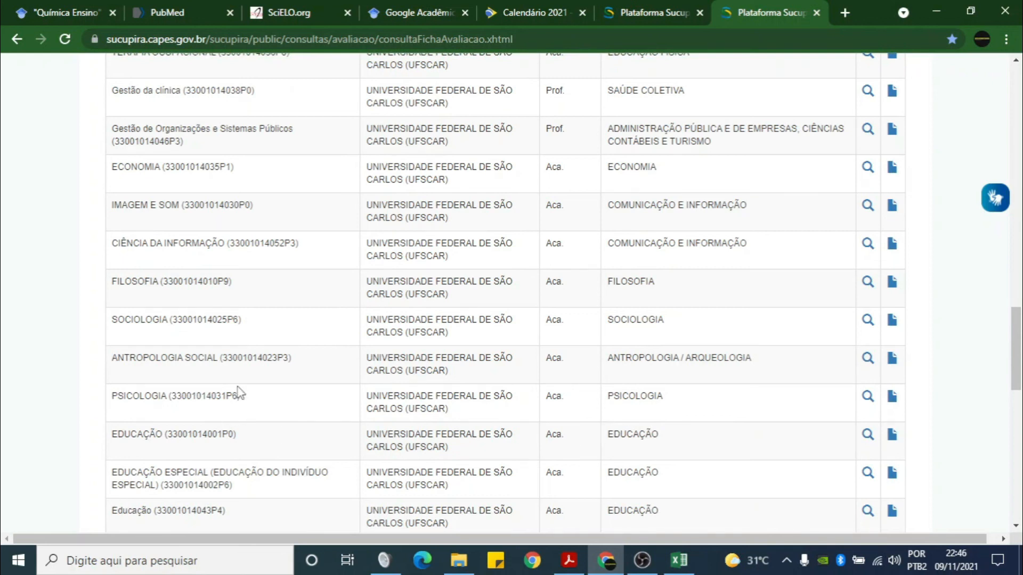
{"action": "scroll", "coordinate": [242, 393], "scroll_direction": "down", "scroll_amount": 1}
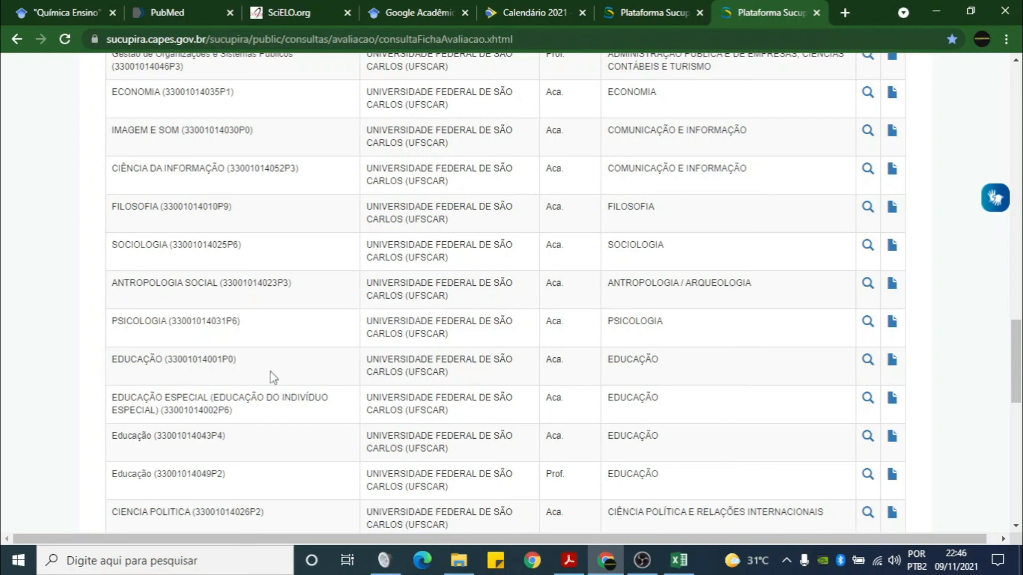
Check the 2017 Mestrado grade in the evaluation form of the first academic EDUCAÇÃO program, close it, and return to the query fields
{"action": "left_click", "coordinate": [868, 362]}
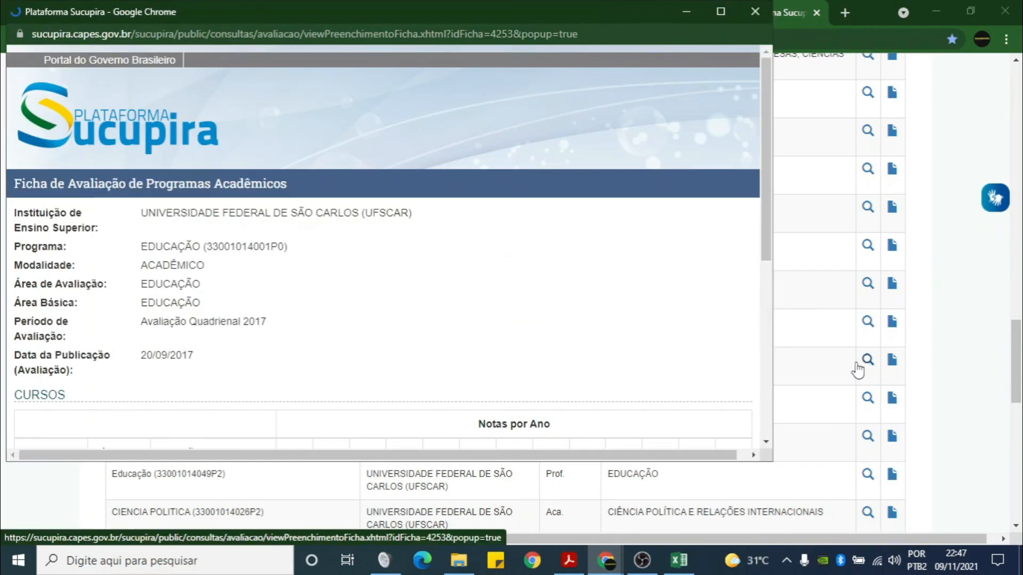
{"action": "scroll", "coordinate": [190, 383], "scroll_direction": "down", "scroll_amount": 4}
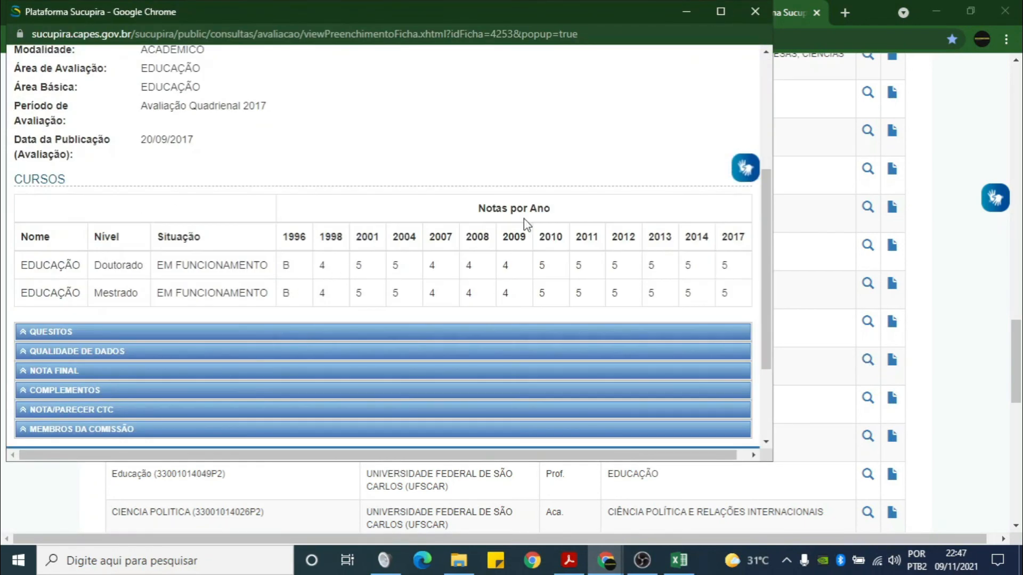
{"action": "double_click", "coordinate": [722, 292]}
{"action": "left_click", "coordinate": [755, 11]}
{"action": "scroll", "coordinate": [573, 395], "scroll_direction": "up", "scroll_amount": 5}
{"action": "scroll", "coordinate": [572, 394], "scroll_direction": "up", "scroll_amount": 11}
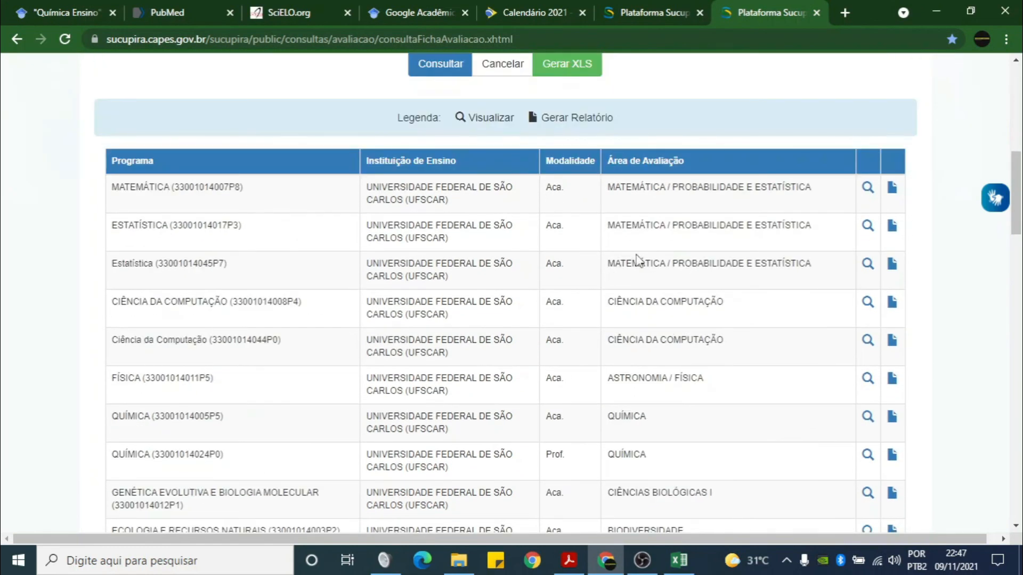
{"action": "scroll", "coordinate": [536, 239], "scroll_direction": "up", "scroll_amount": 3}
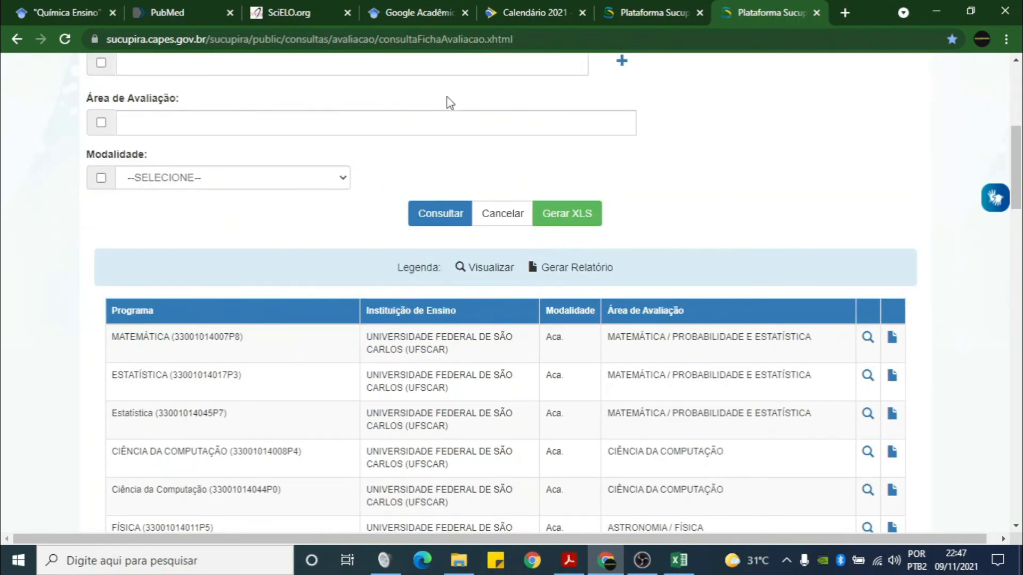
{"action": "scroll", "coordinate": [482, 130], "scroll_direction": "up", "scroll_amount": 7}
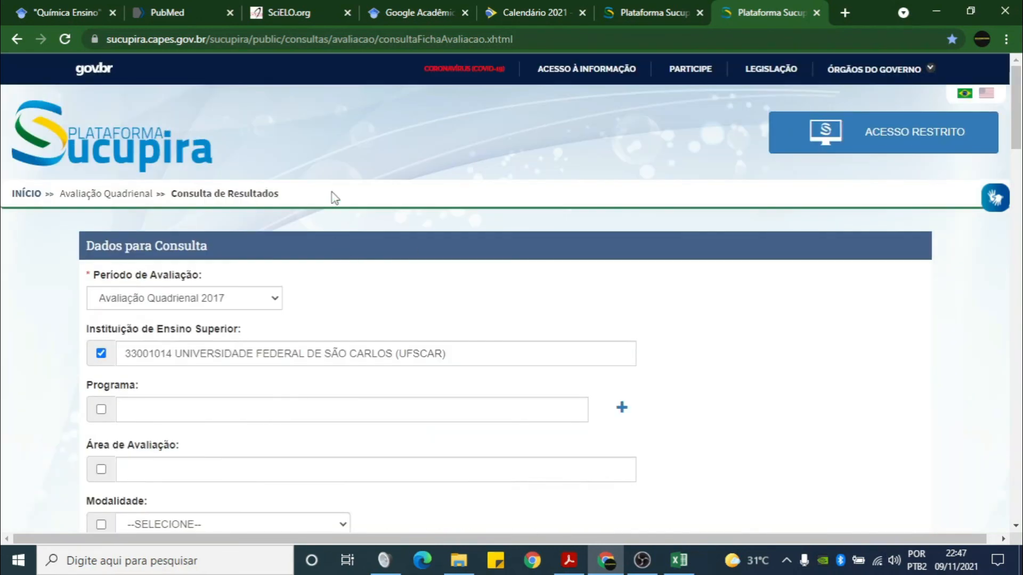